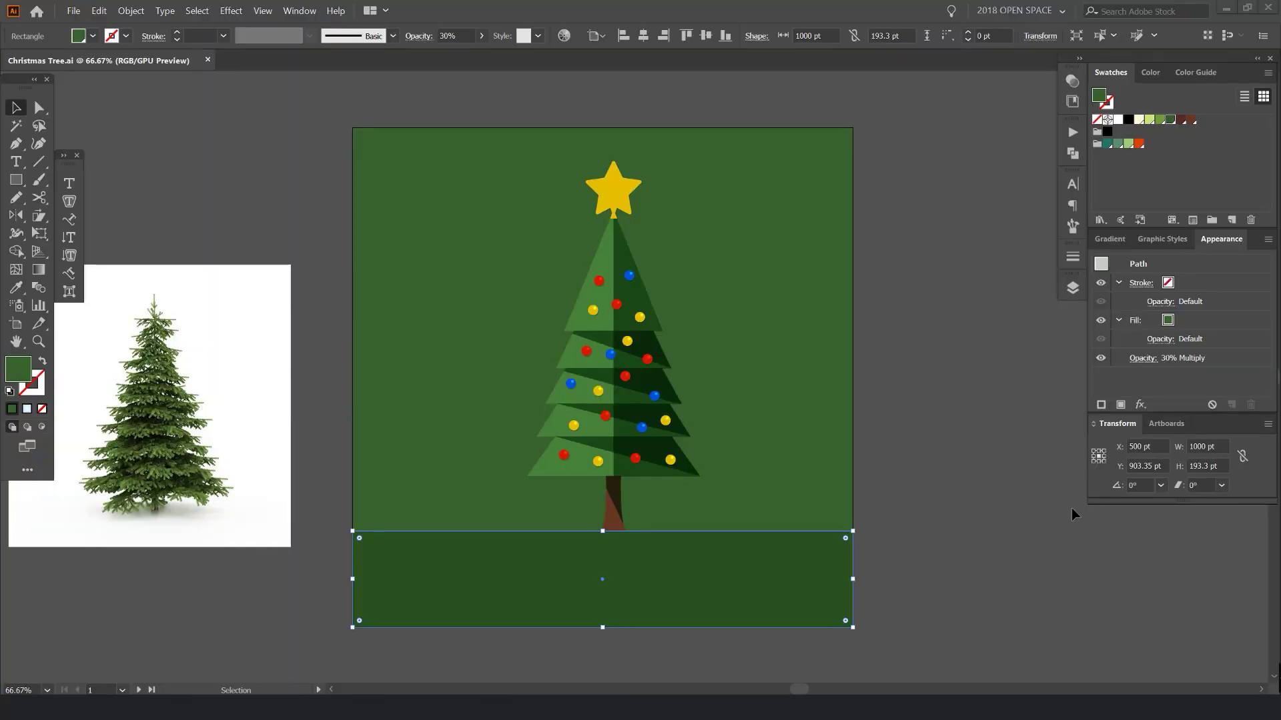
Deselect the ground rectangle and examine the decorated tree illustration and the fir tree reference photo up close
{"action": "left_click", "coordinate": [1065, 498]}
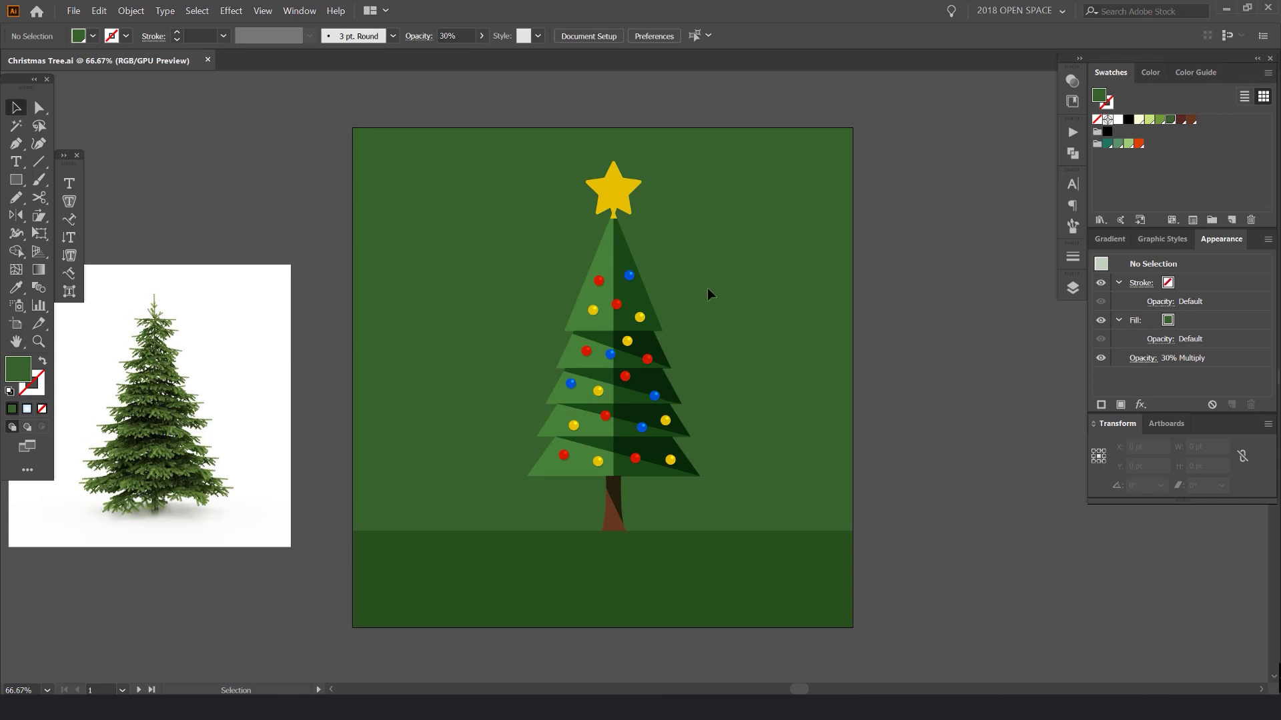
{"action": "scroll", "coordinate": [637, 190], "scroll_direction": "up", "scroll_amount": 2}
{"action": "scroll", "coordinate": [639, 189], "scroll_direction": "down", "scroll_amount": 2}
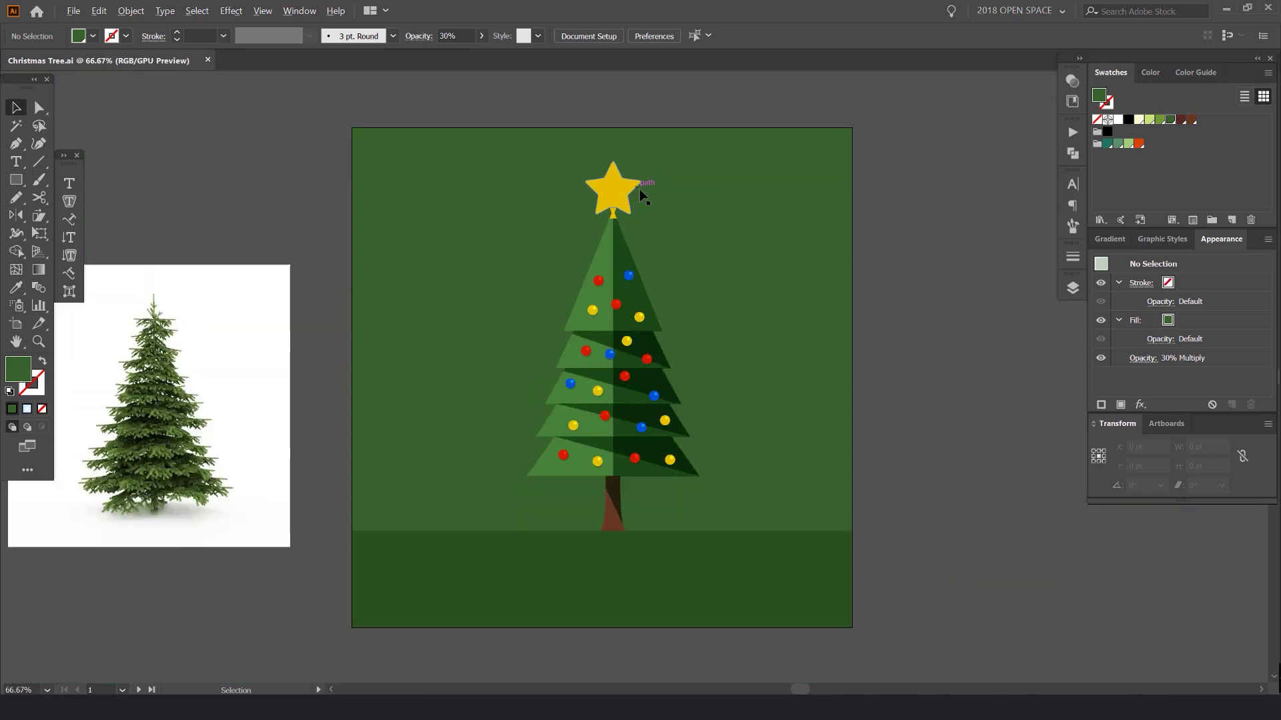
{"action": "left_click_drag", "start_coordinate": [705, 241], "coordinate": [721, 206]}
{"action": "scroll", "coordinate": [640, 276], "scroll_direction": "down", "scroll_amount": 1}
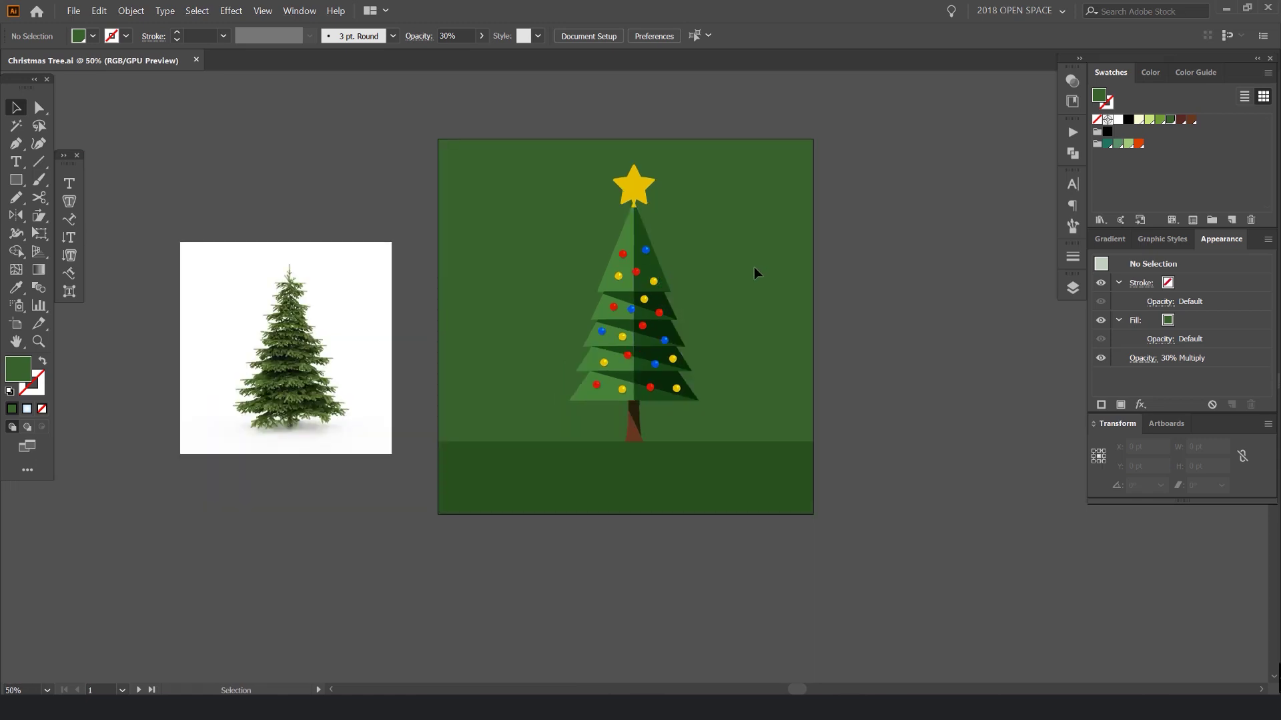
{"action": "scroll", "coordinate": [209, 262], "scroll_direction": "up", "scroll_amount": 2}
{"action": "left_click_drag", "start_coordinate": [396, 235], "coordinate": [529, 163]}
{"action": "scroll", "coordinate": [430, 256], "scroll_direction": "up", "scroll_amount": 1}
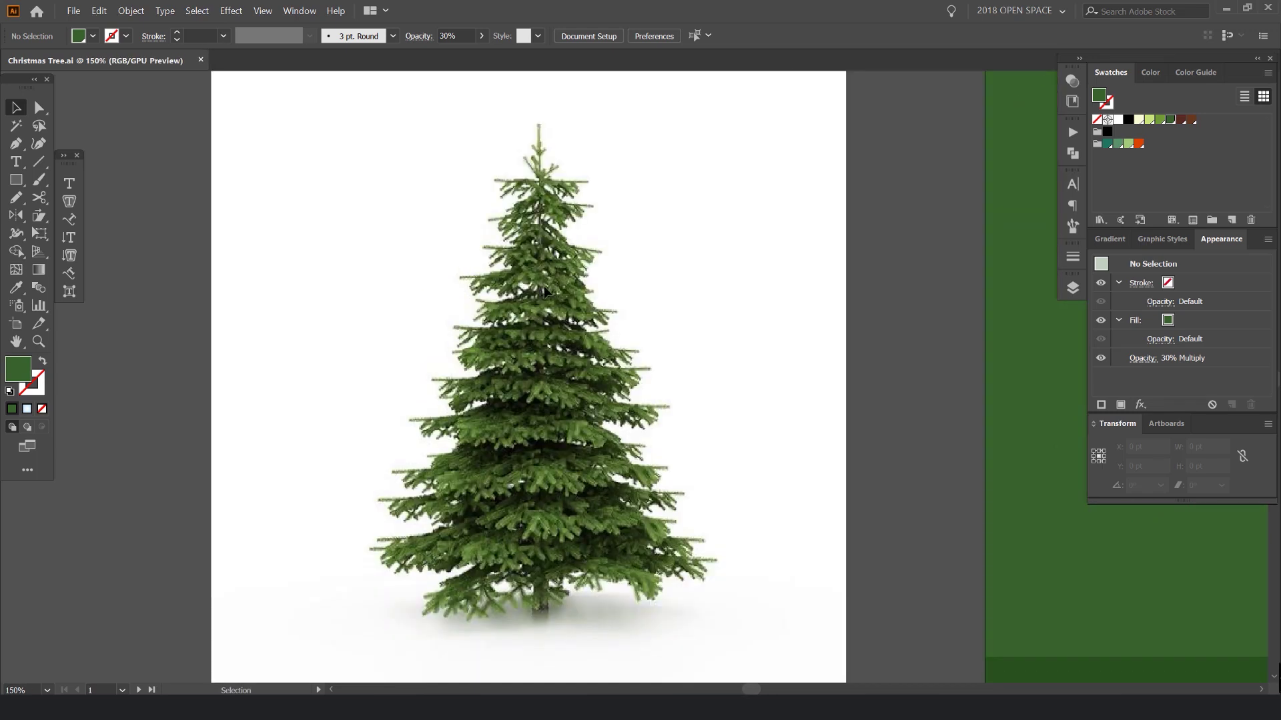
{"action": "scroll", "coordinate": [550, 270], "scroll_direction": "down", "scroll_amount": 1}
{"action": "left_click_drag", "start_coordinate": [647, 267], "coordinate": [670, 269]}
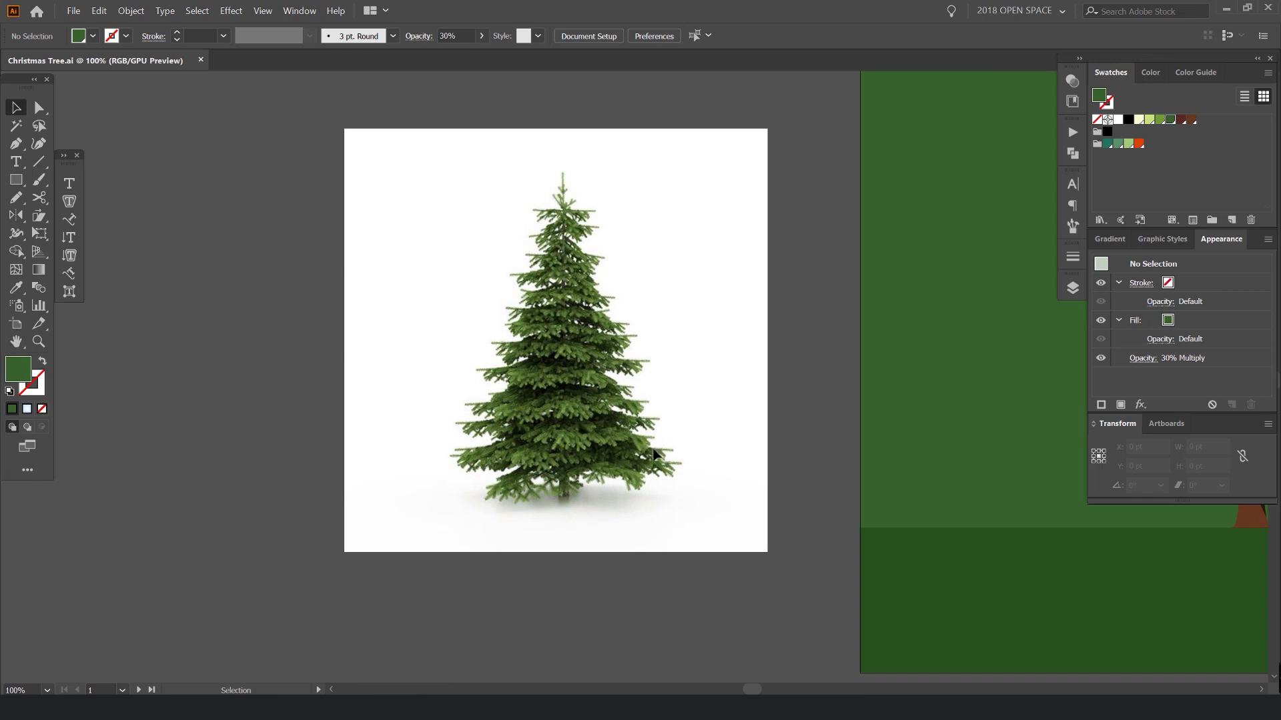
{"action": "scroll", "coordinate": [545, 304], "scroll_direction": "up", "scroll_amount": 2}
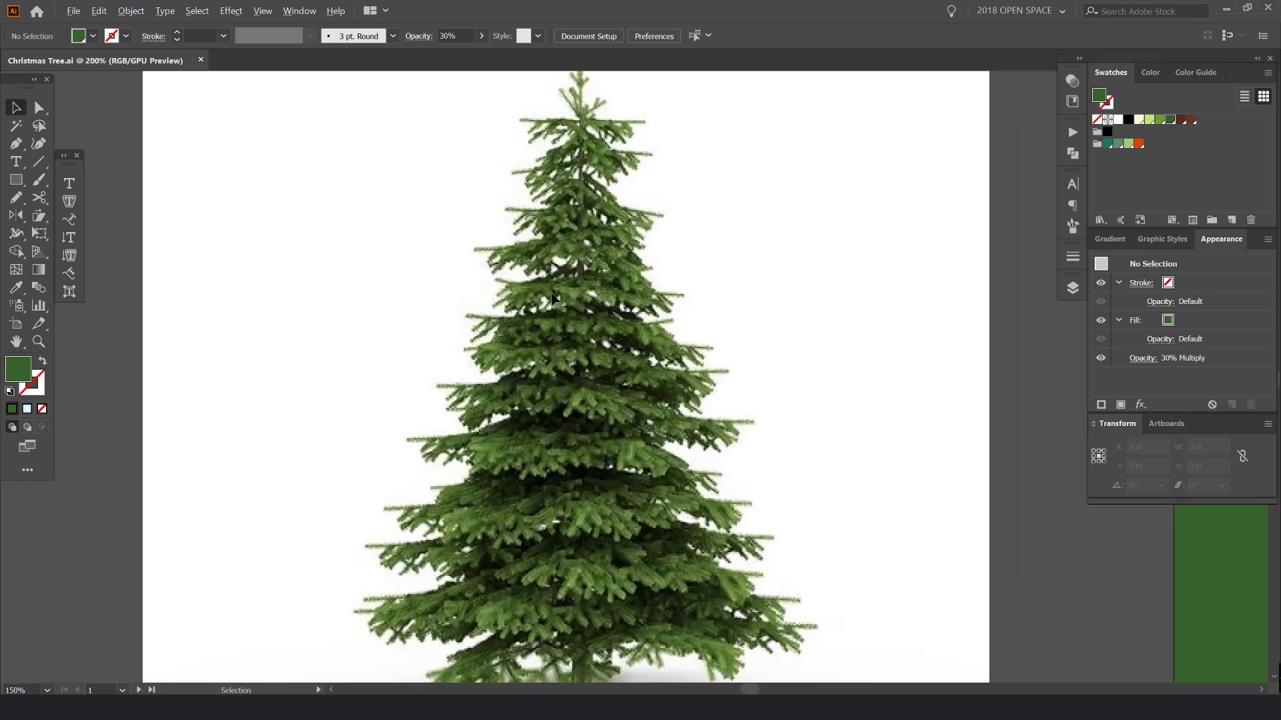
{"action": "scroll", "coordinate": [558, 287], "scroll_direction": "down", "scroll_amount": 2}
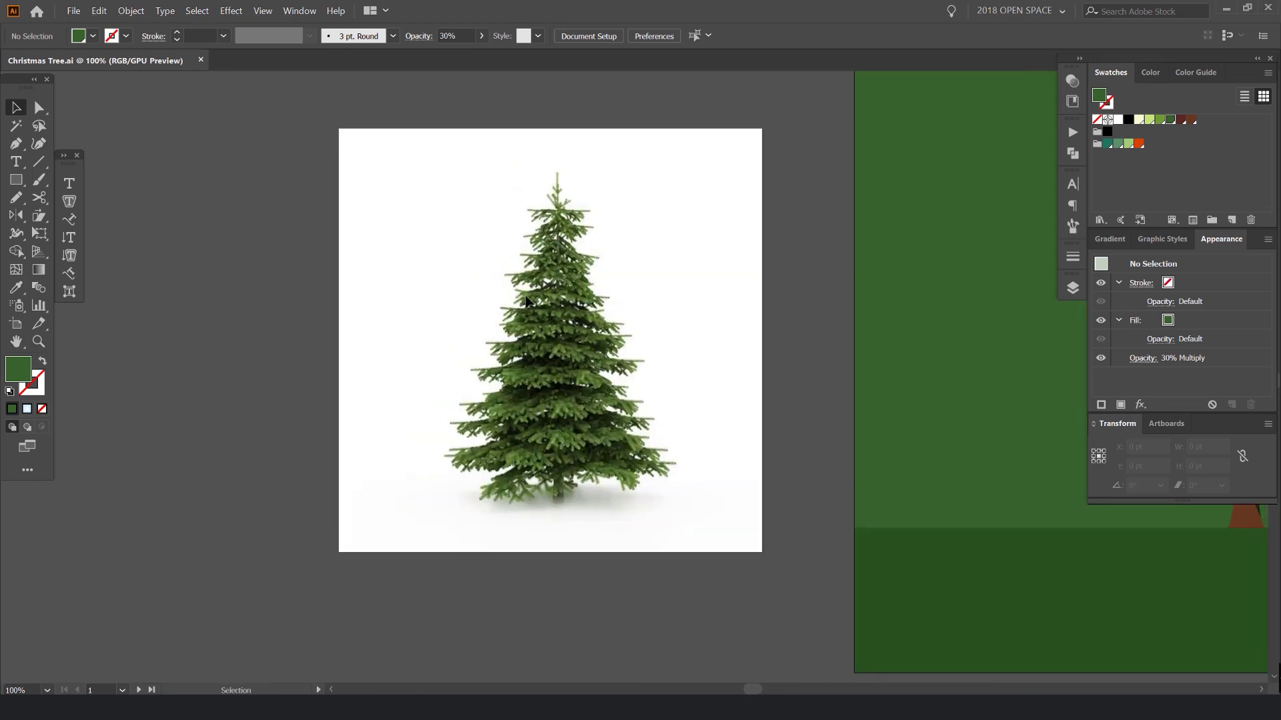
Unlock all artwork and duplicate the Christmas tree artboard horizontally, leaving a gap beside the original
{"action": "scroll", "coordinate": [526, 300], "scroll_direction": "down", "scroll_amount": 3}
{"action": "key", "text": "ctrl+alt+2"}
{"action": "left_click", "coordinate": [616, 235]}
{"action": "left_click_drag", "start_coordinate": [729, 233], "coordinate": [506, 309]}
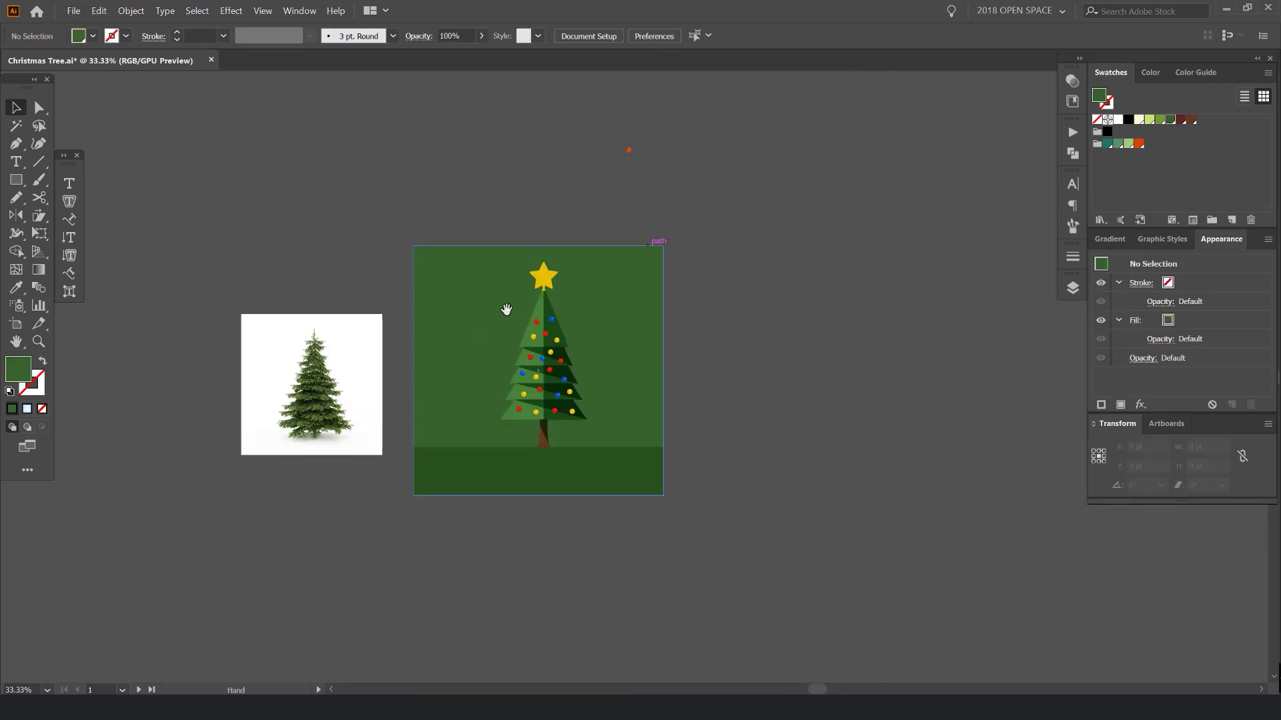
{"action": "left_click_drag", "start_coordinate": [625, 188], "coordinate": [452, 145]}
{"action": "key", "text": "shift+o"}
{"action": "left_click_drag", "start_coordinate": [404, 309], "coordinate": [835, 309]}
Delete the copied artwork from the duplicated artboard, leaving it blank
{"action": "key", "text": "v"}
{"action": "left_click_drag", "start_coordinate": [874, 198], "coordinate": [694, 501]}
{"action": "key", "text": "Delete"}
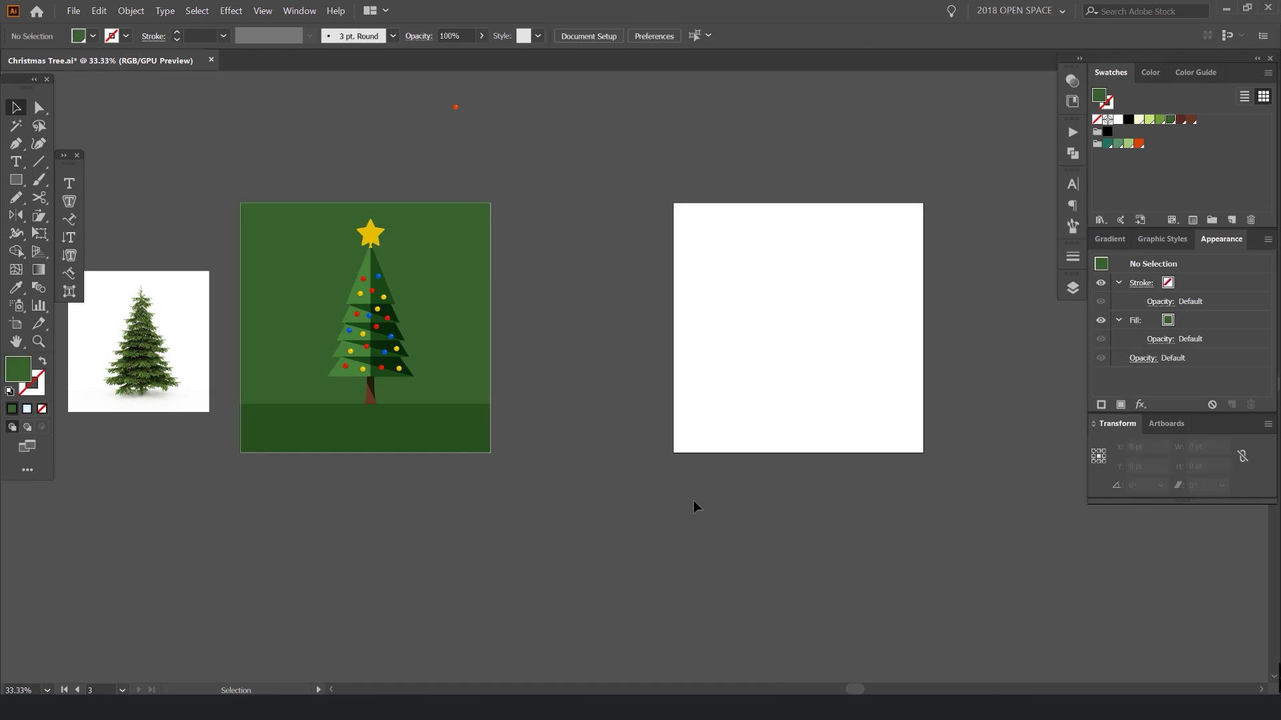
Move the fir tree reference photo onto the blank artboard, horizontally centred at X 500 pt
{"action": "left_click_drag", "start_coordinate": [201, 356], "coordinate": [860, 355]}
{"action": "left_click_drag", "start_coordinate": [798, 271], "coordinate": [799, 233]}
{"action": "left_click", "coordinate": [951, 232]}
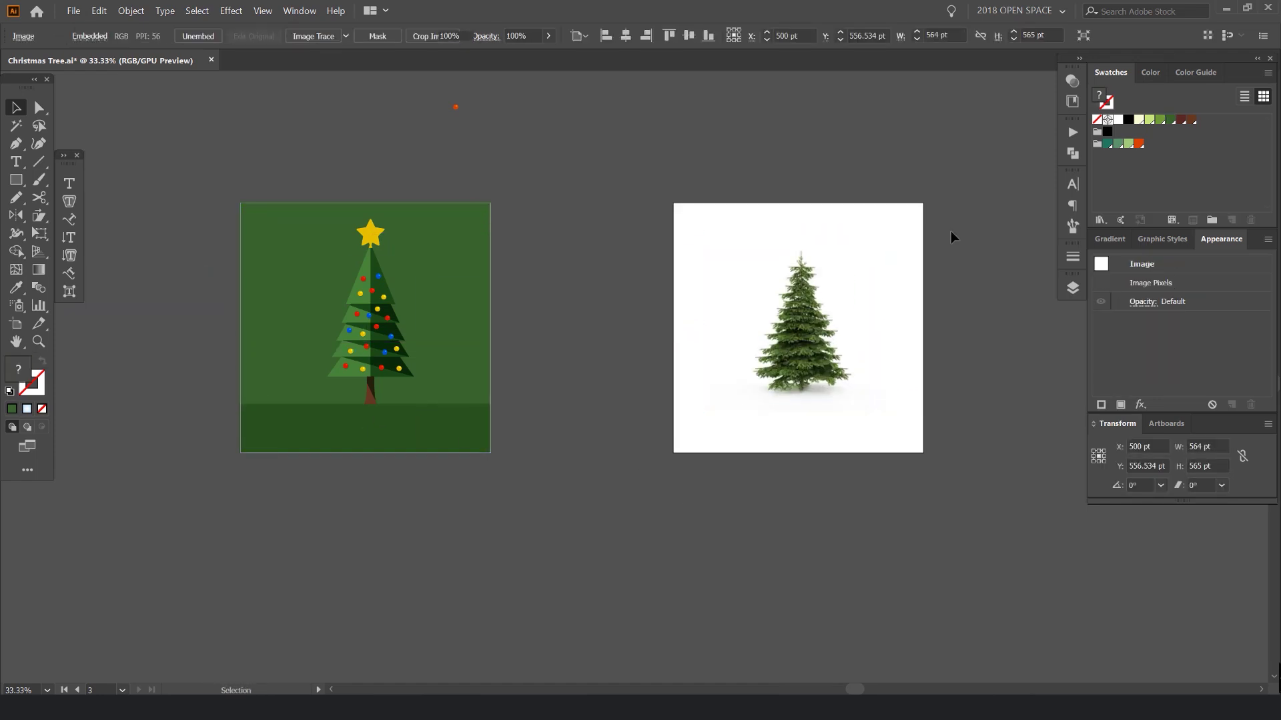
Enlarge the reference photo proportionally to about 717 × 719 pt and lock it
{"action": "scroll", "coordinate": [946, 301], "scroll_direction": "up", "scroll_amount": 2}
{"action": "left_click", "coordinate": [809, 345]}
{"action": "left_click_drag", "start_coordinate": [808, 367], "coordinate": [736, 360]}
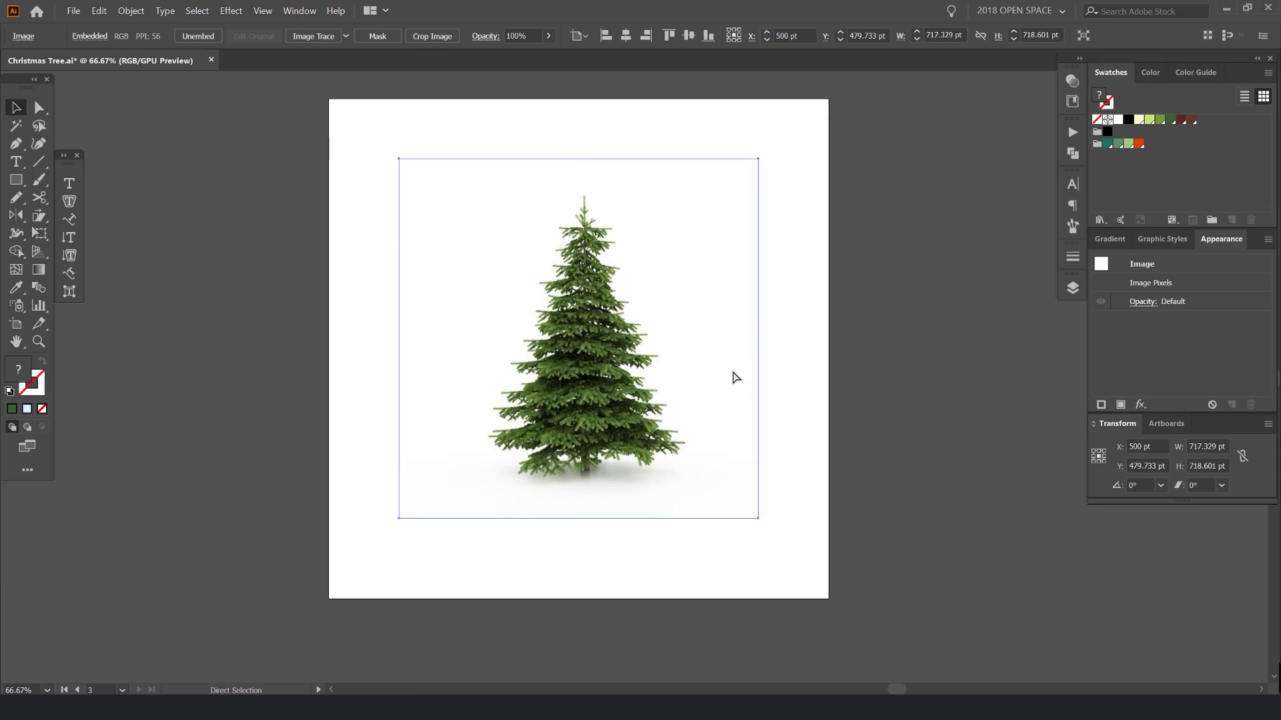
{"action": "key", "text": "ctrl+2"}
{"action": "scroll", "coordinate": [544, 310], "scroll_direction": "down", "scroll_amount": 2}
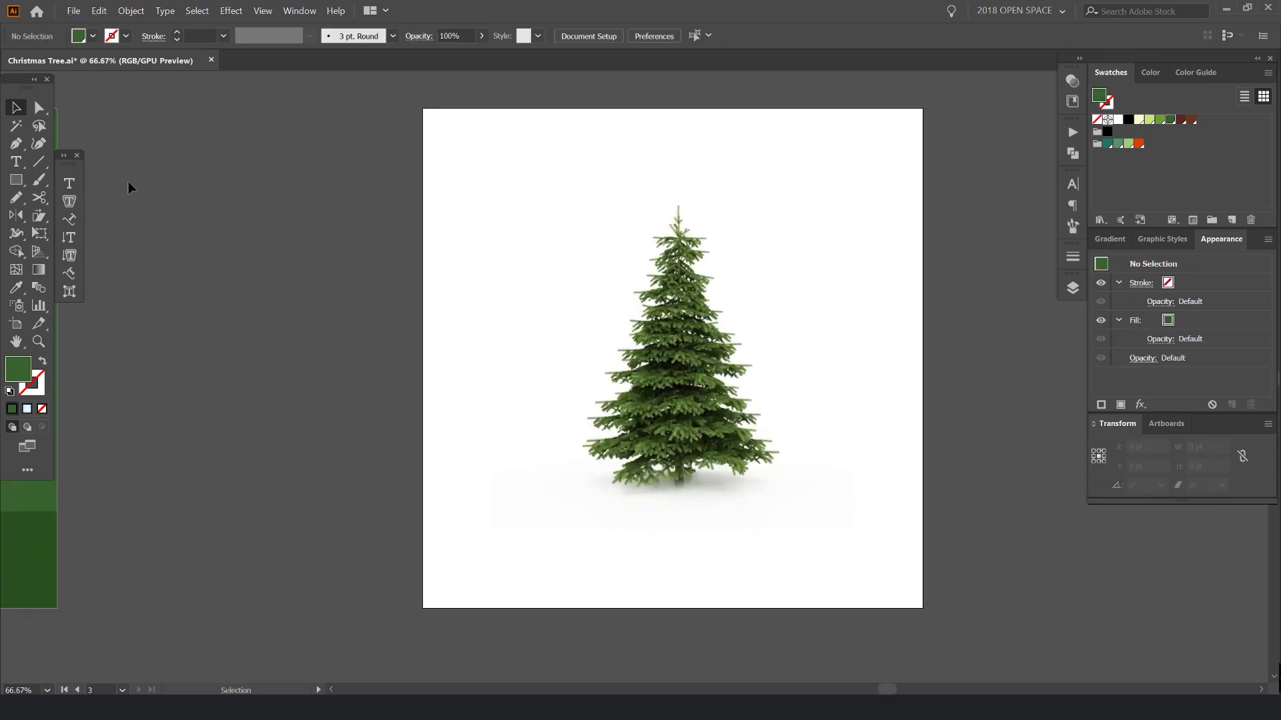
Start drawing a triangle about 513 × 444 pt outward from the photographed tree's centre with the Polygon tool
{"action": "left_click", "coordinate": [20, 182]}
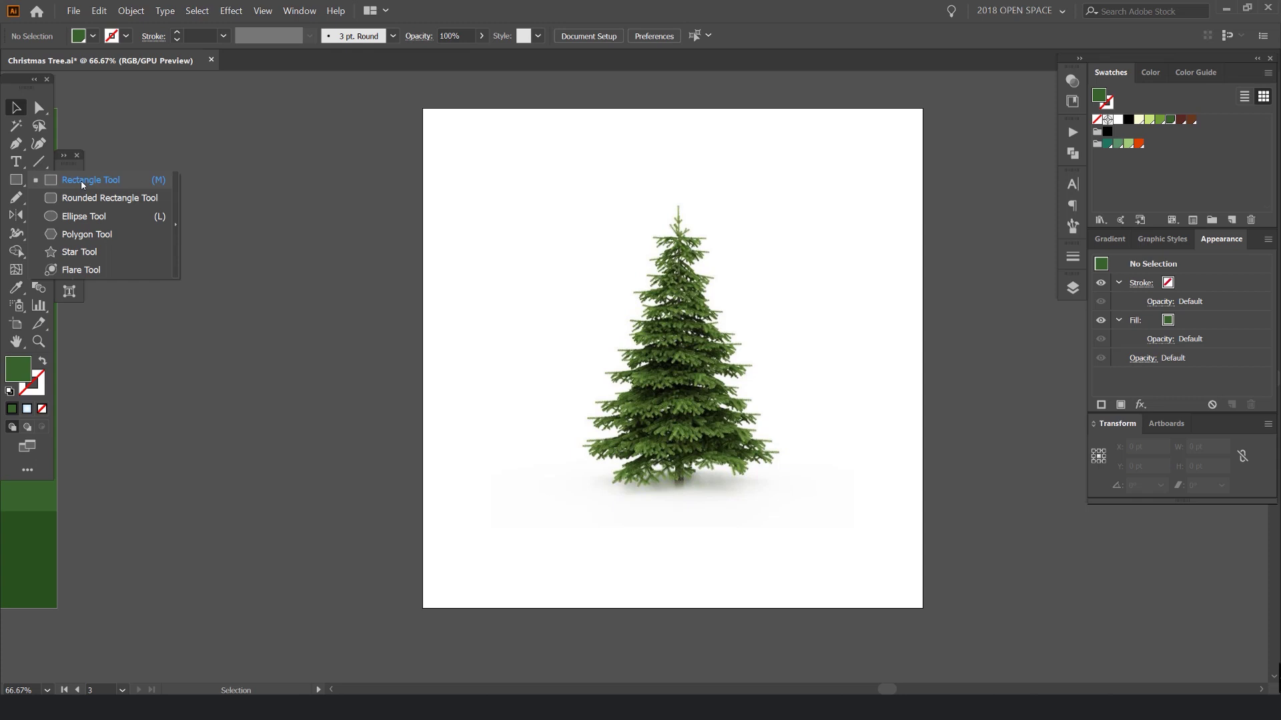
{"action": "left_click", "coordinate": [84, 237]}
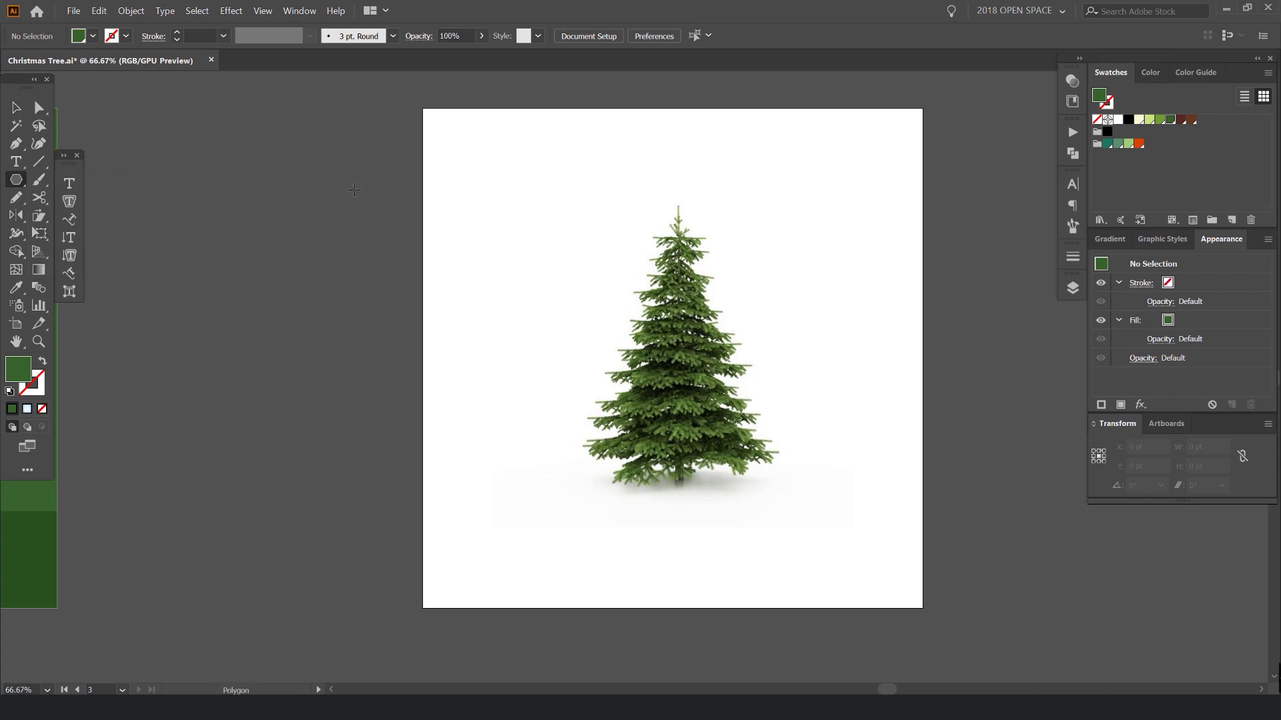
{"action": "left_click_drag", "start_coordinate": [678, 347], "coordinate": [800, 427]}
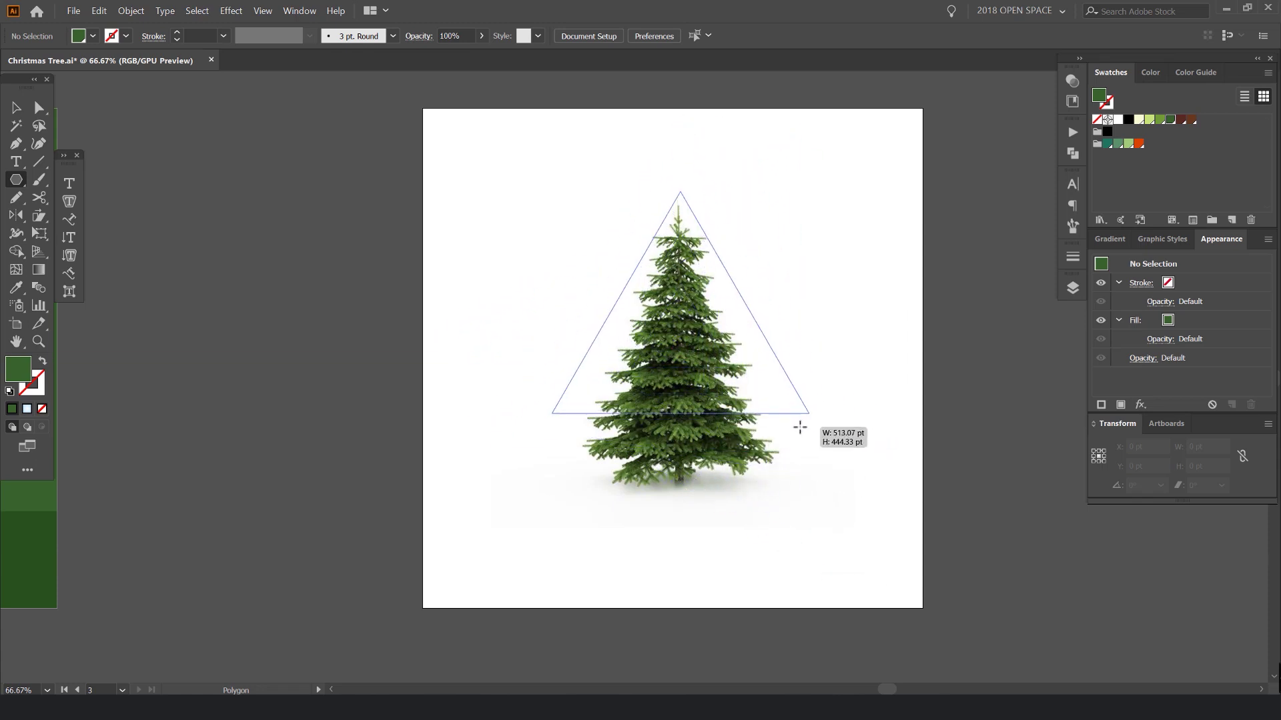
Try larger side counts on the polygon being drawn, and reduce it back to three sides
{"action": "key", "text": "Up"}
{"action": "key", "text": "Up"}
{"action": "key", "text": "Up"}
{"action": "key", "text": "Up"}
{"action": "key", "text": "Up"}
{"action": "key", "text": "Up"}
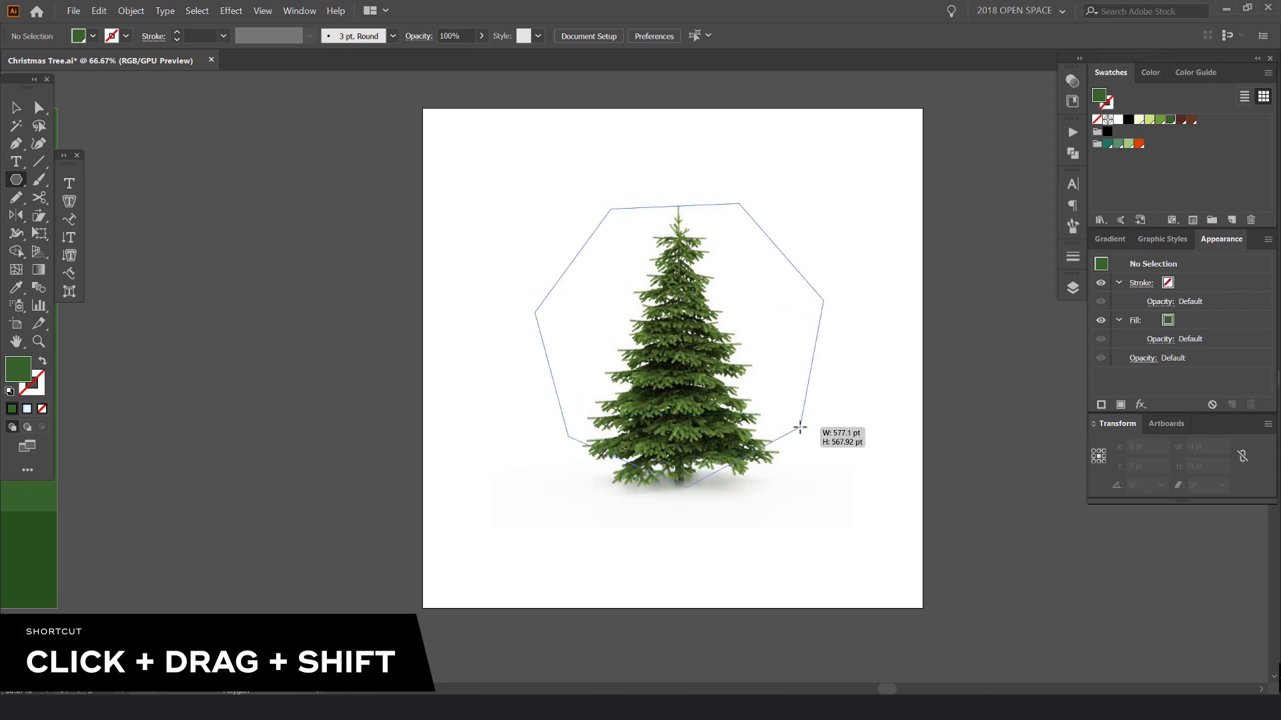
{"action": "key", "text": "Down"}
{"action": "key", "text": "Down"}
{"action": "key", "text": "Down"}
{"action": "key", "text": "Down"}
{"action": "key", "text": "Down"}
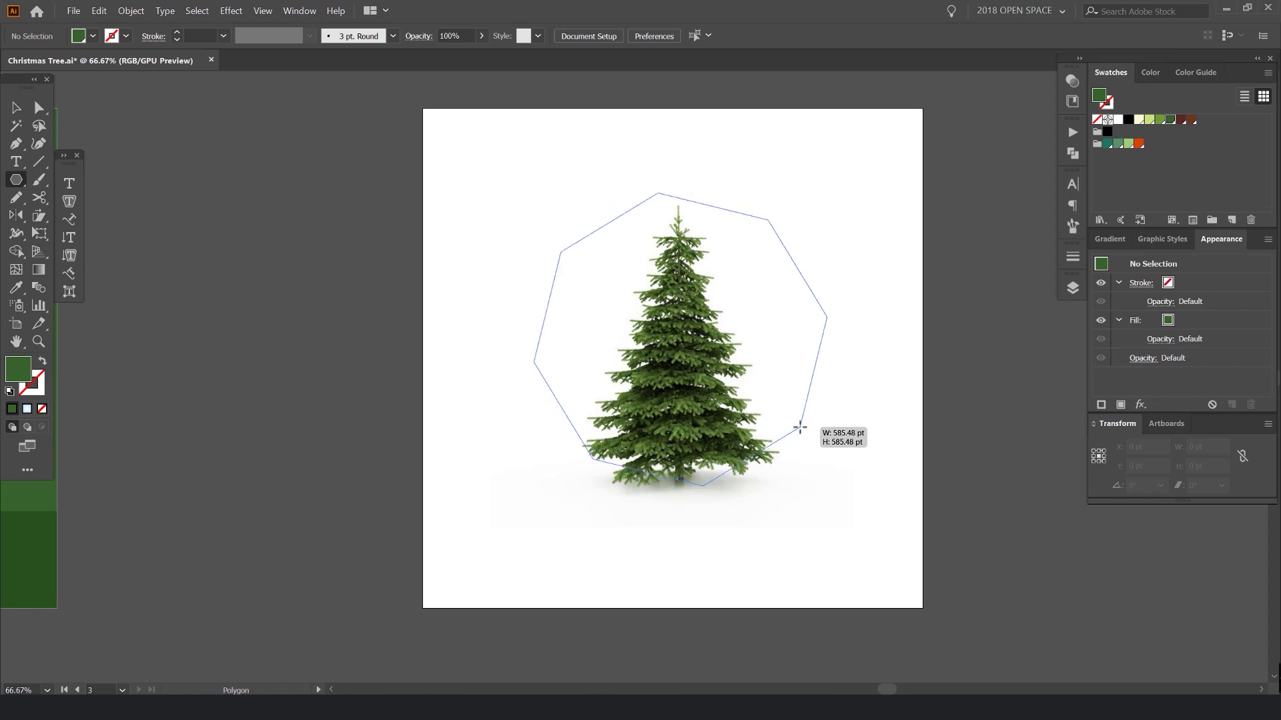
{"action": "key", "text": "Down"}
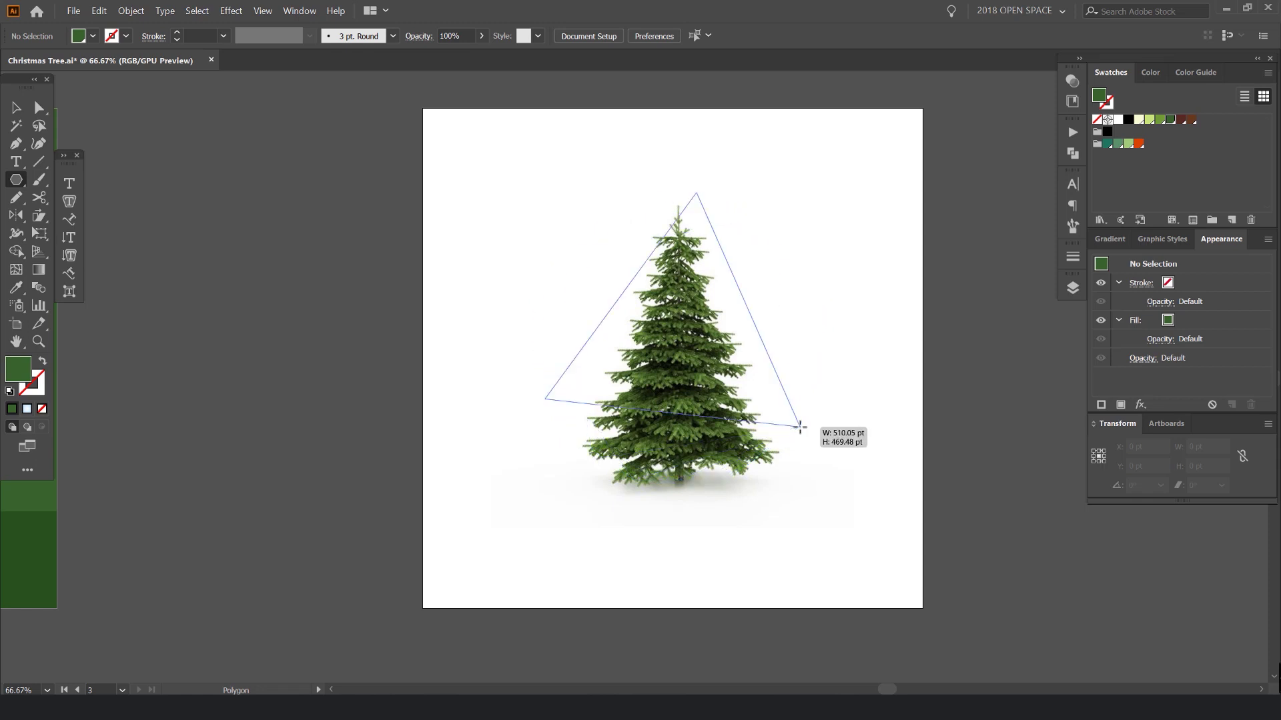
Finish the polygon as an upright triangle about 405 × 350 pt over the upper part of the tree
{"action": "key", "text": "Up"}
{"action": "left_click_drag", "start_coordinate": [800, 426], "coordinate": [773, 405]}
{"action": "key", "text": "Down"}
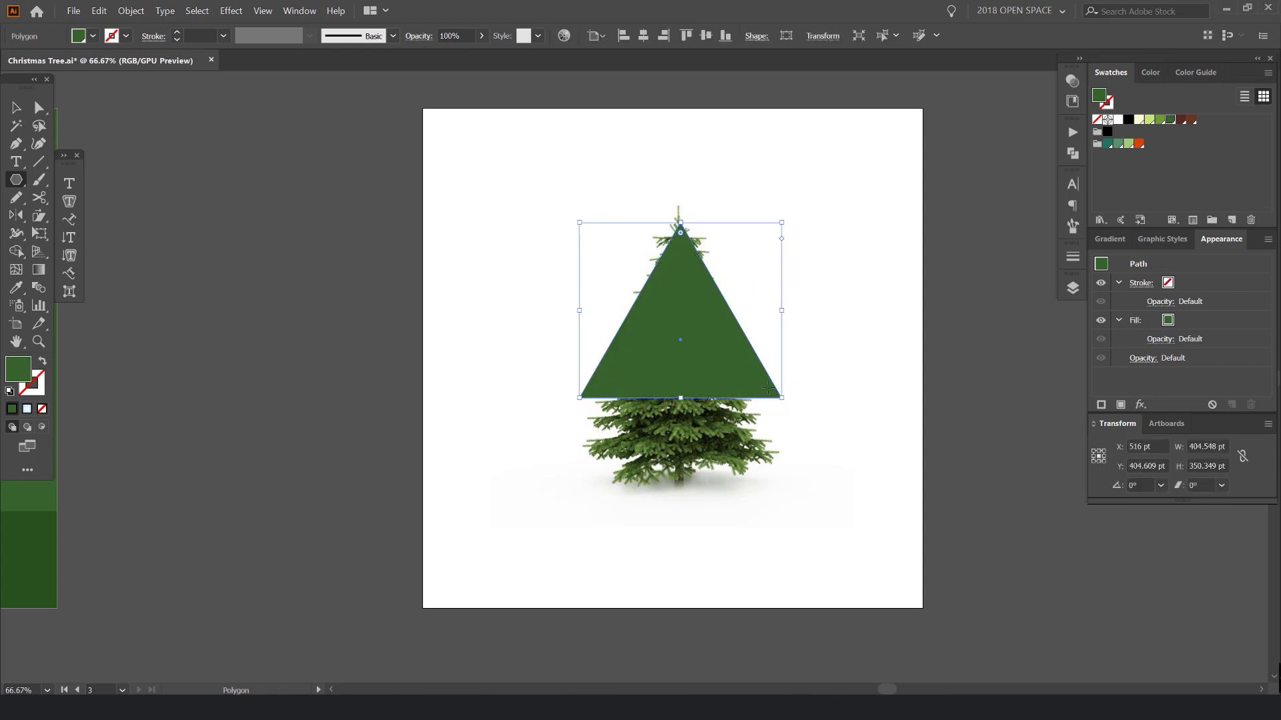
Fill the triangle with the black swatch
{"action": "scroll", "coordinate": [787, 319], "scroll_direction": "up", "scroll_amount": 1}
{"action": "left_click", "coordinate": [1128, 119]}
{"action": "key", "text": "v"}
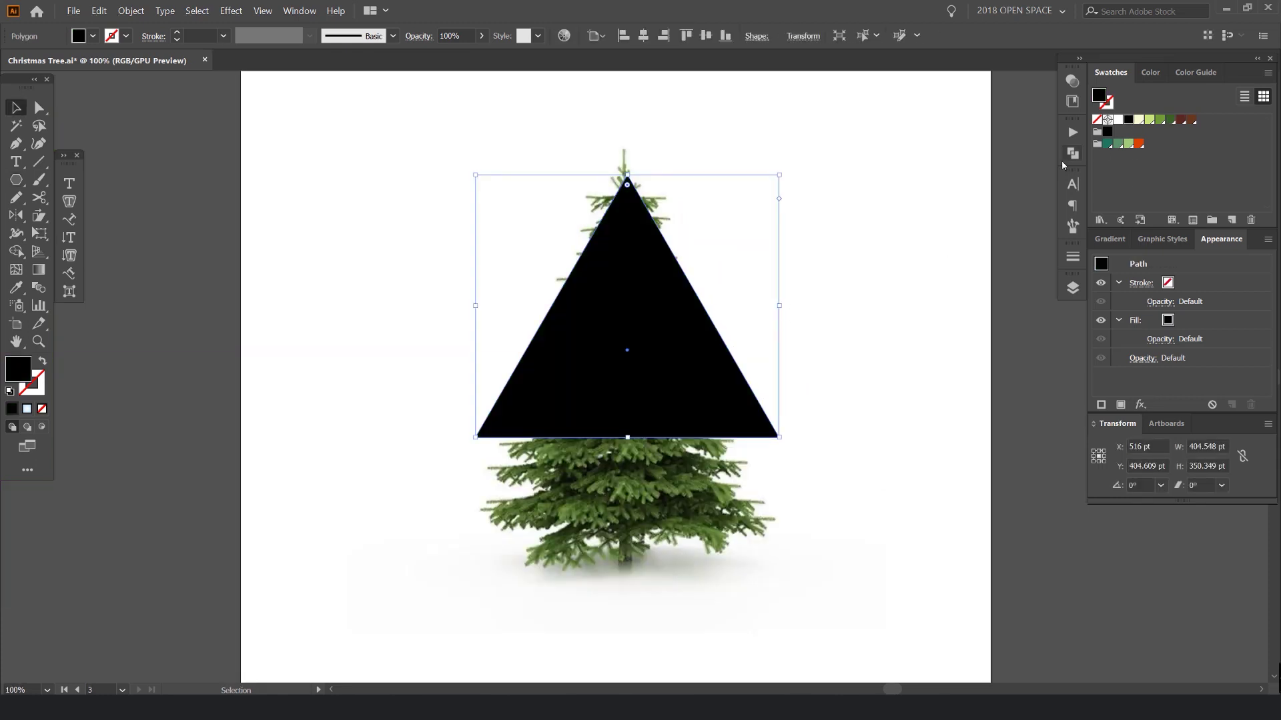
{"action": "left_click", "coordinate": [1072, 153]}
{"action": "left_click", "coordinate": [1069, 152]}
Narrow the black triangle symmetrically about its centre to about 258 pt wide
{"action": "scroll", "coordinate": [720, 326], "scroll_direction": "up", "scroll_amount": 1}
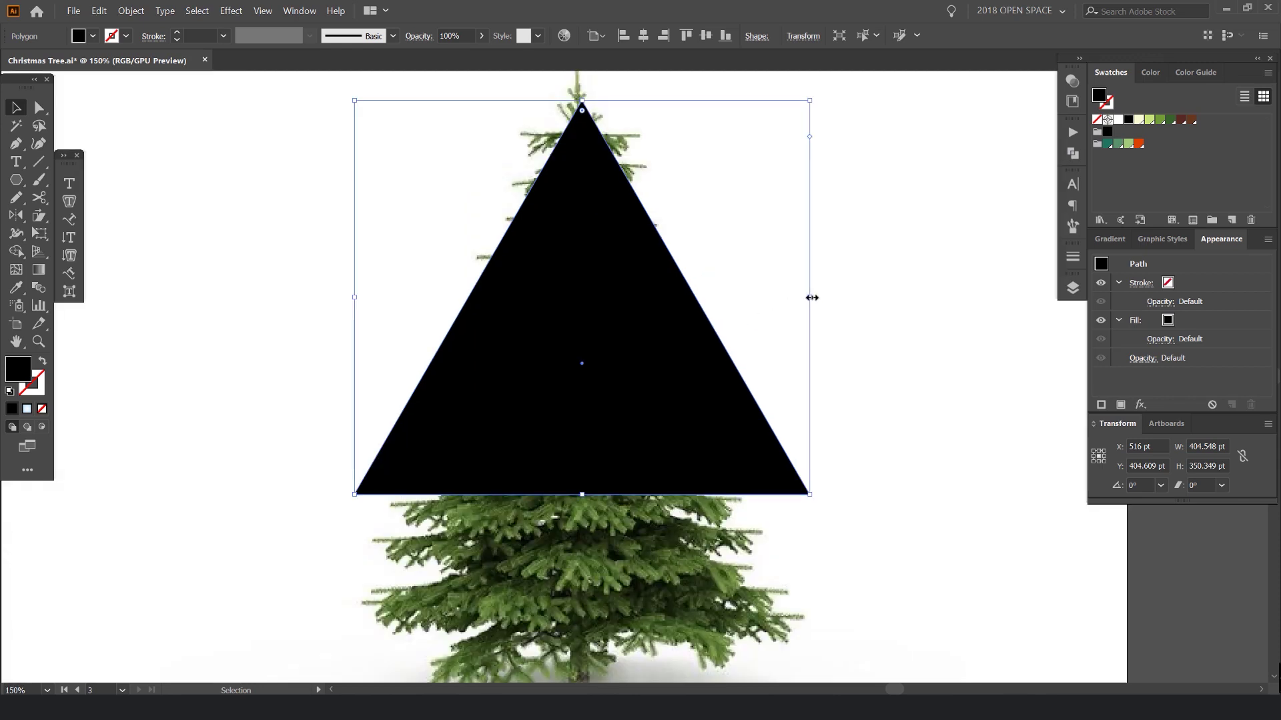
{"action": "scroll", "coordinate": [813, 299], "scroll_direction": "up", "scroll_amount": 2}
{"action": "scroll", "coordinate": [815, 300], "scroll_direction": "down", "scroll_amount": 2}
{"action": "left_click_drag", "start_coordinate": [816, 299], "coordinate": [665, 379]}
{"action": "scroll", "coordinate": [683, 287], "scroll_direction": "down", "scroll_amount": 2}
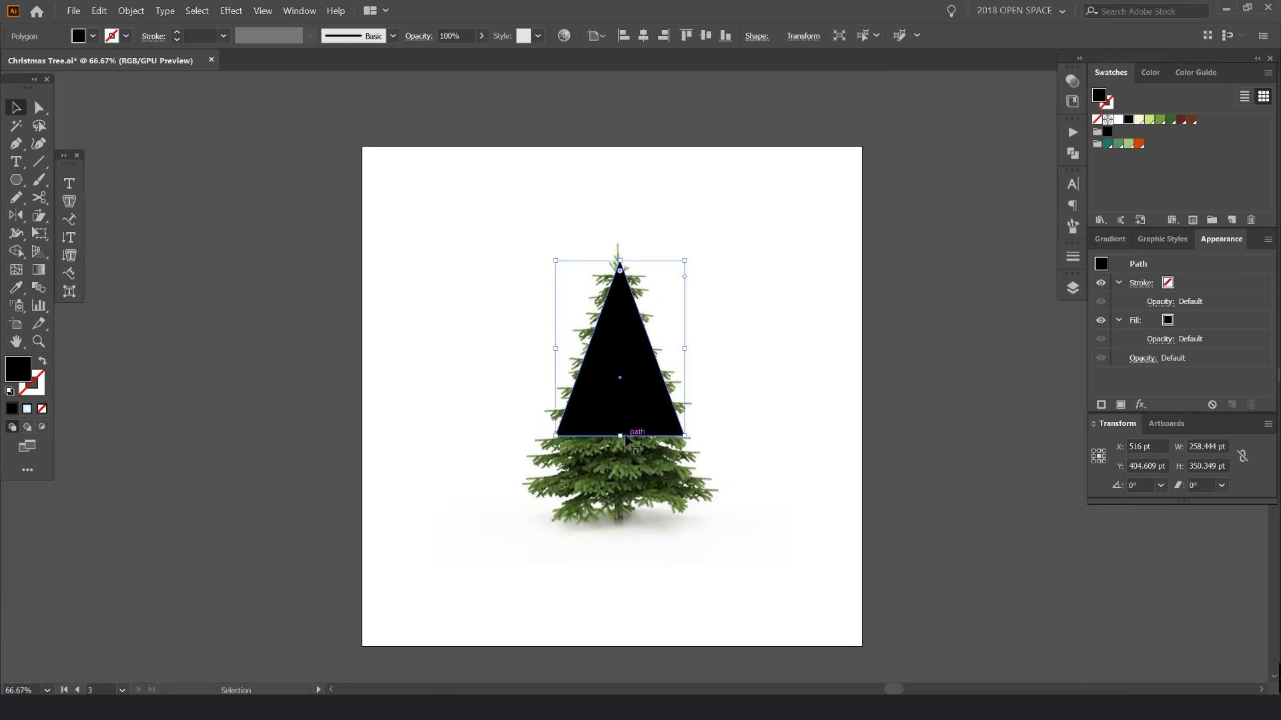
Shrink the triangle to about 146 pt wide and 175 pt high so it covers only the treetop
{"action": "scroll", "coordinate": [621, 265], "scroll_direction": "up", "scroll_amount": 1}
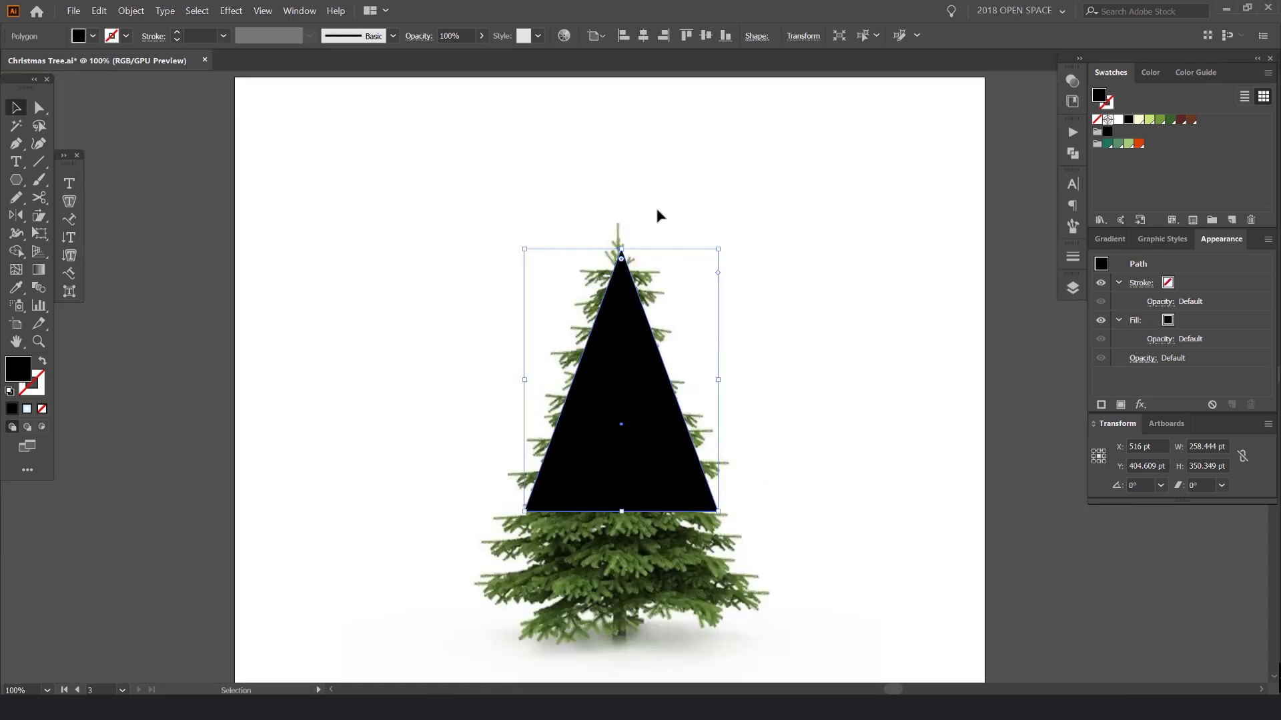
{"action": "left_click_drag", "start_coordinate": [623, 511], "coordinate": [658, 371]}
{"action": "left_click_drag", "start_coordinate": [721, 318], "coordinate": [676, 320]}
{"action": "scroll", "coordinate": [667, 323], "scroll_direction": "up", "scroll_amount": 2}
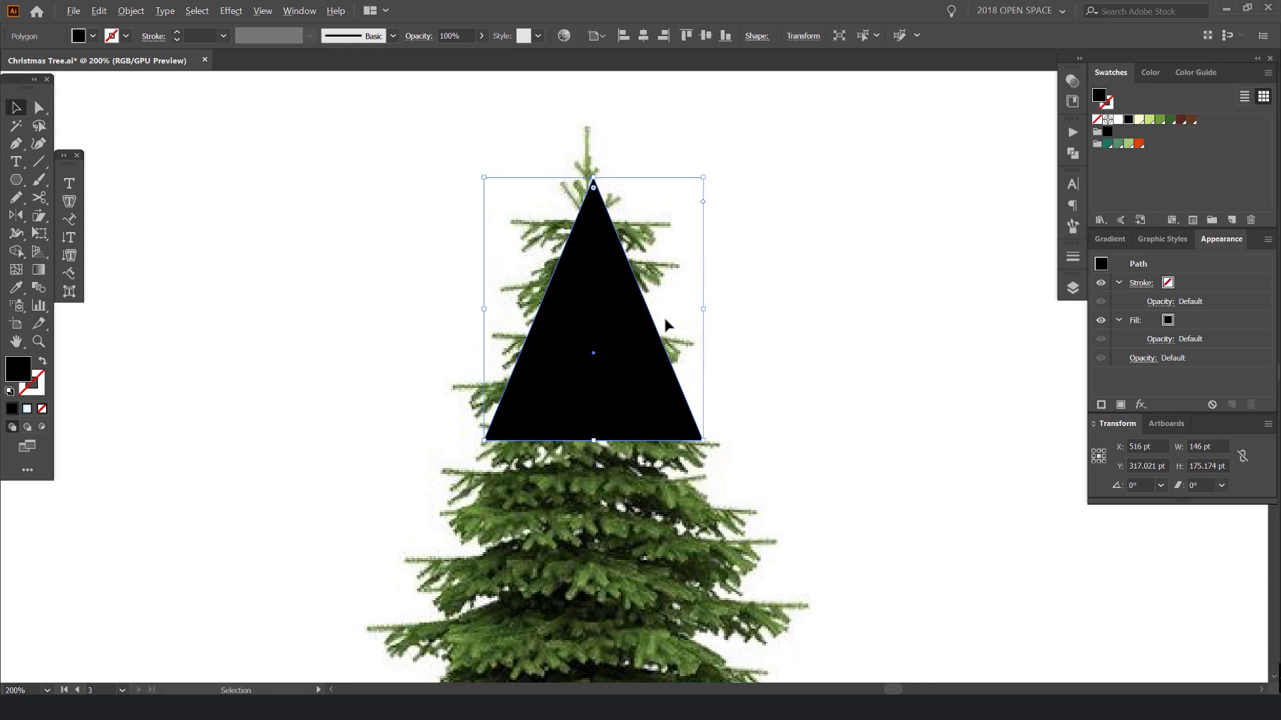
{"action": "scroll", "coordinate": [665, 325], "scroll_direction": "down", "scroll_amount": 3}
{"action": "left_click", "coordinate": [740, 282]}
{"action": "scroll", "coordinate": [627, 363], "scroll_direction": "up", "scroll_amount": 2}
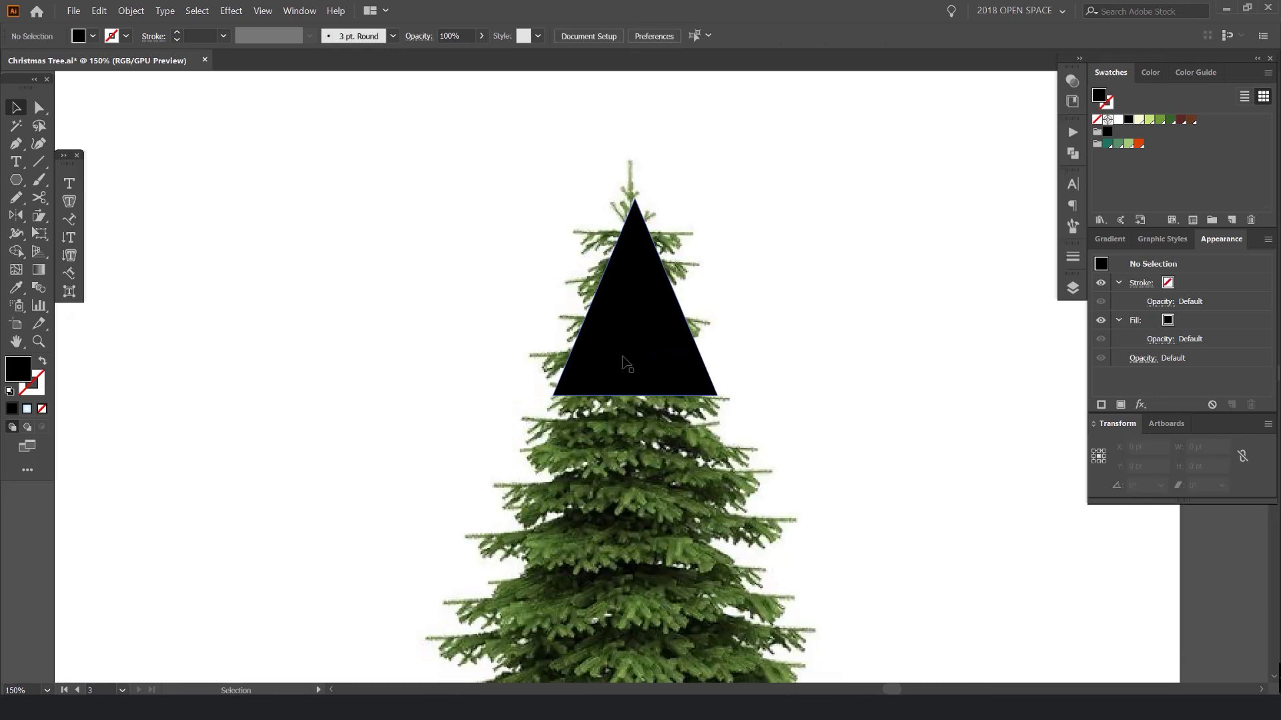
{"action": "left_click", "coordinate": [627, 363]}
{"action": "scroll", "coordinate": [715, 237], "scroll_direction": "up", "scroll_amount": 2}
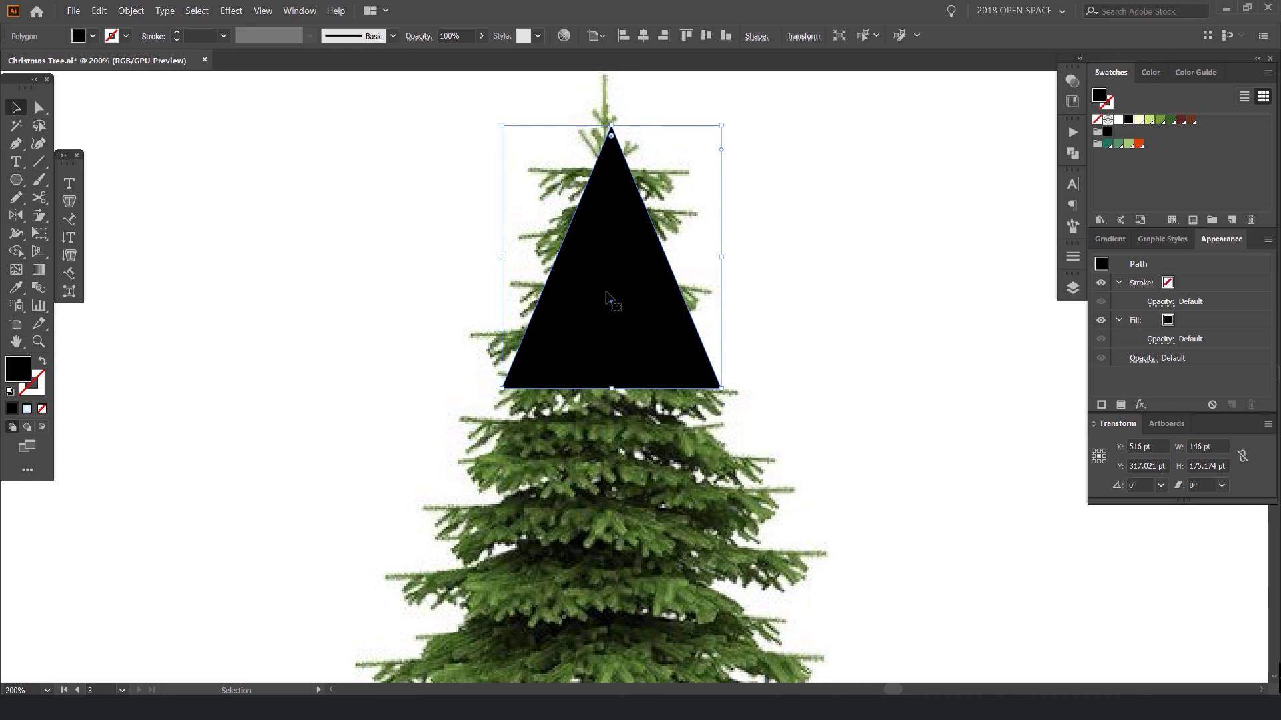
{"action": "key", "text": "a"}
{"action": "left_click_drag", "start_coordinate": [648, 263], "coordinate": [727, 334], "text": "alt"}
{"action": "key", "text": "ctrl+z"}
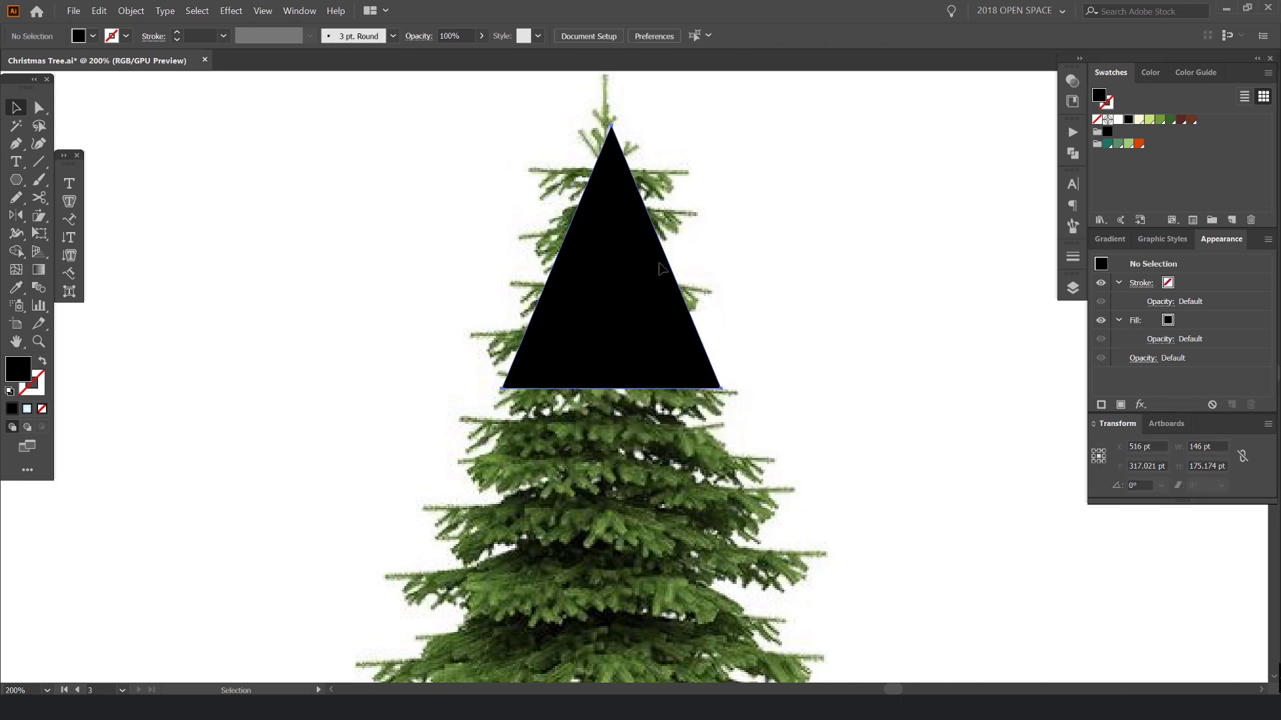
{"action": "left_click_drag", "start_coordinate": [627, 236], "coordinate": [664, 296]}
{"action": "key", "text": "ctrl+z"}
{"action": "key", "text": "v"}
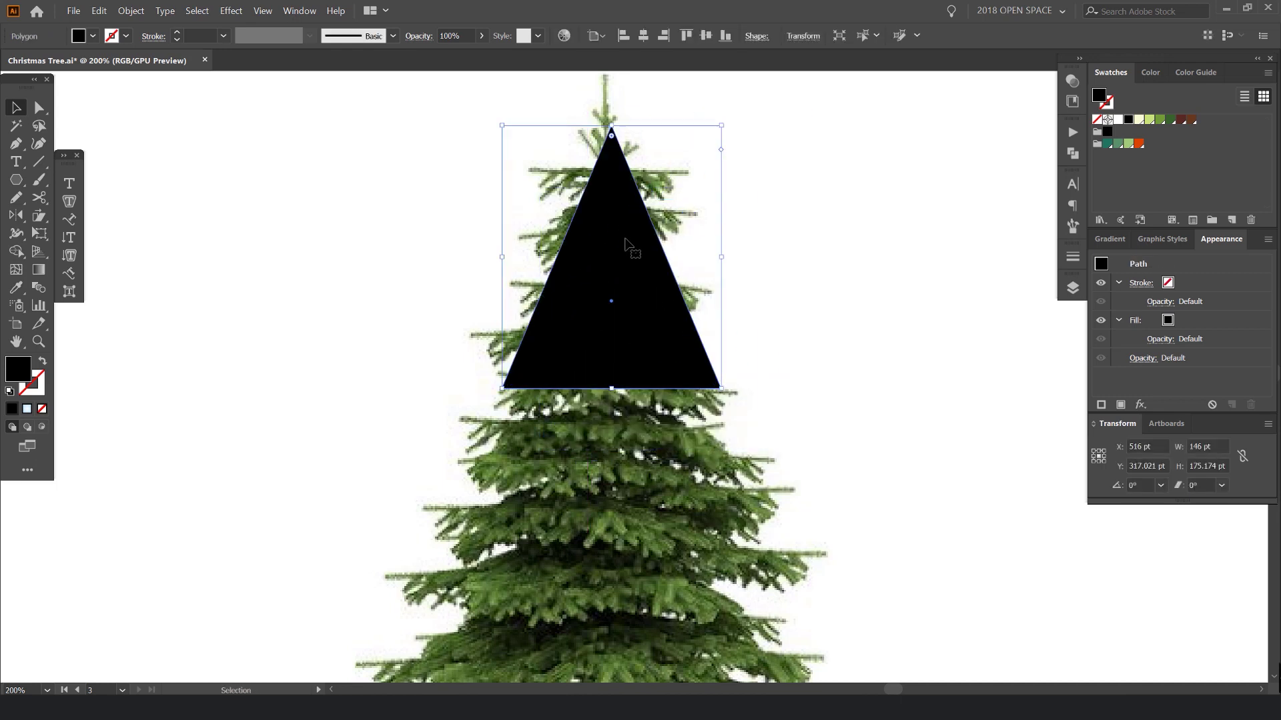
{"action": "left_click_drag", "start_coordinate": [615, 246], "coordinate": [627, 436], "text": "alt+shift"}
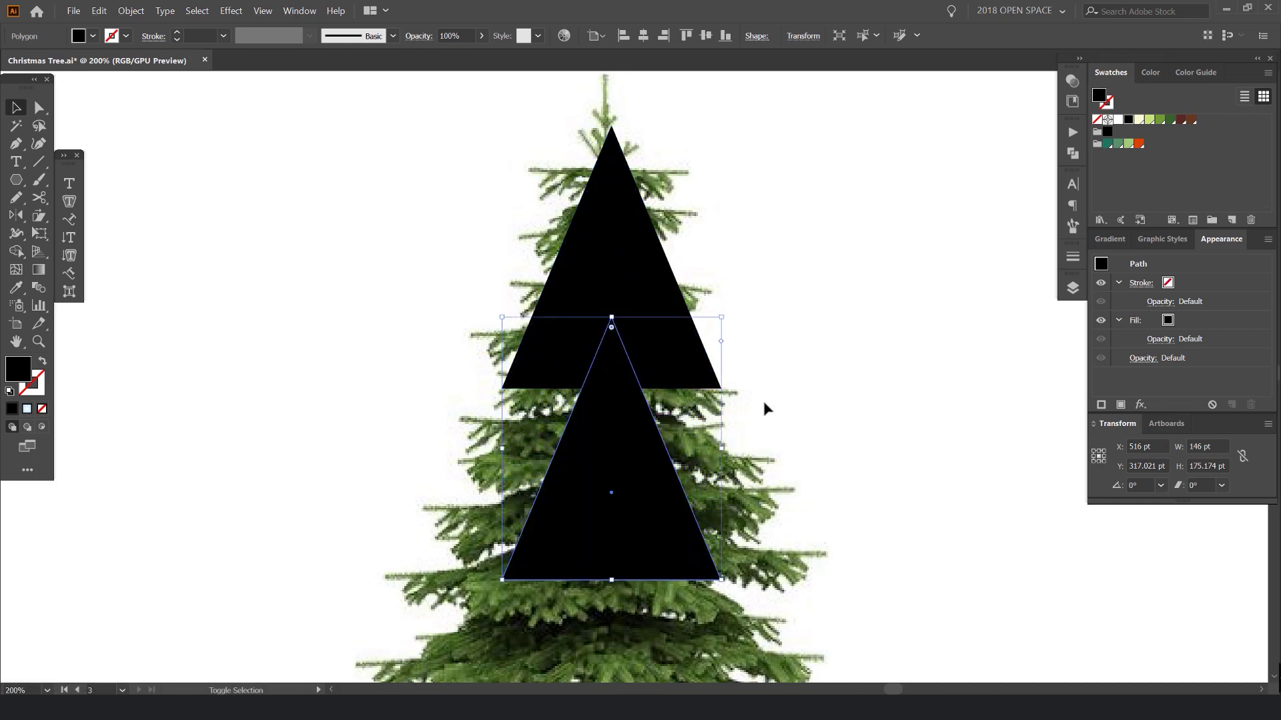
{"action": "key", "text": "ctrl+z"}
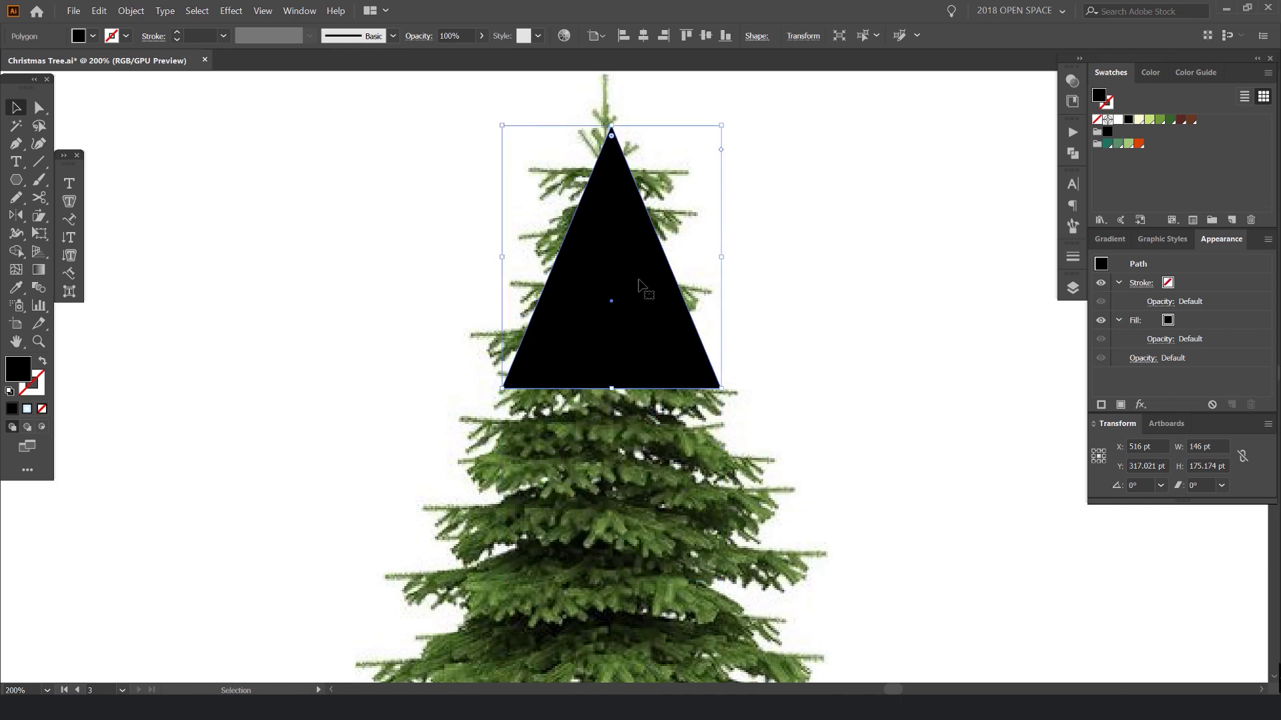
Duplicate the treetop triangle straight down by about 75 pt, overlapping the original to form the second tier
{"action": "left_click_drag", "start_coordinate": [627, 272], "coordinate": [624, 384], "text": "alt+shift"}
{"action": "scroll", "coordinate": [633, 421], "scroll_direction": "up", "scroll_amount": 2, "text": "alt"}
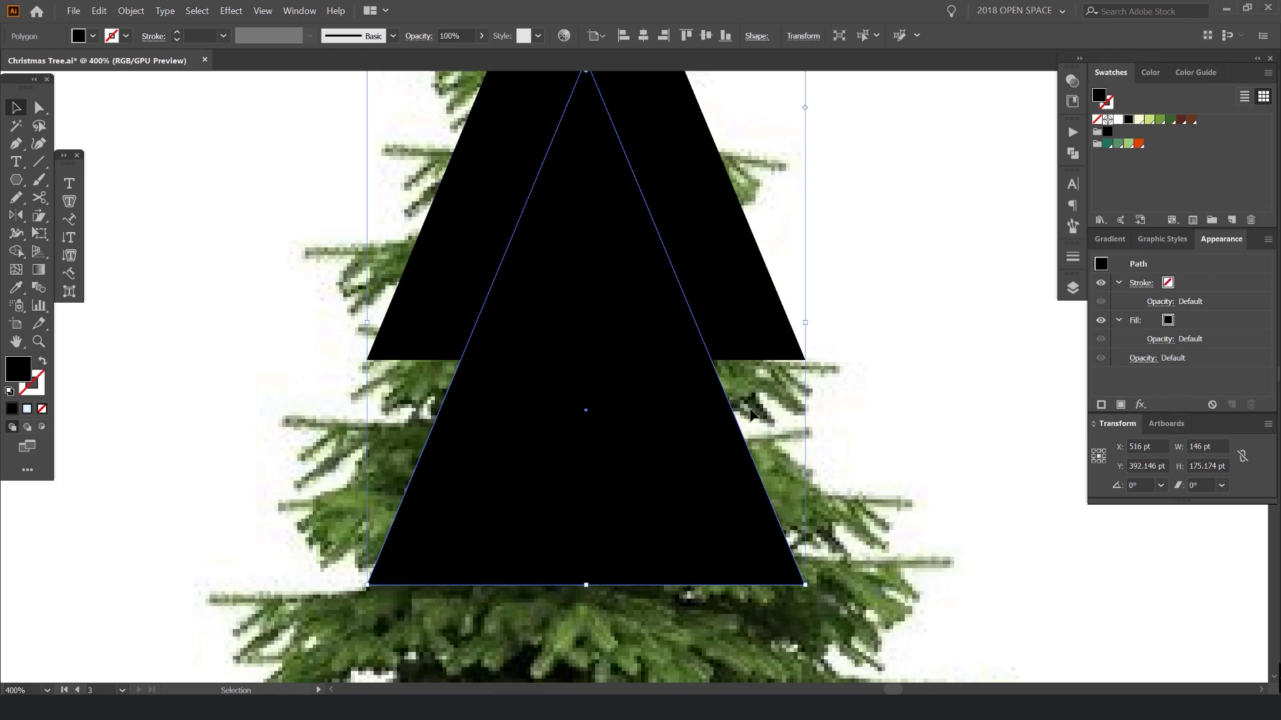
{"action": "scroll", "coordinate": [751, 415], "scroll_direction": "down", "scroll_amount": 2, "text": "alt"}
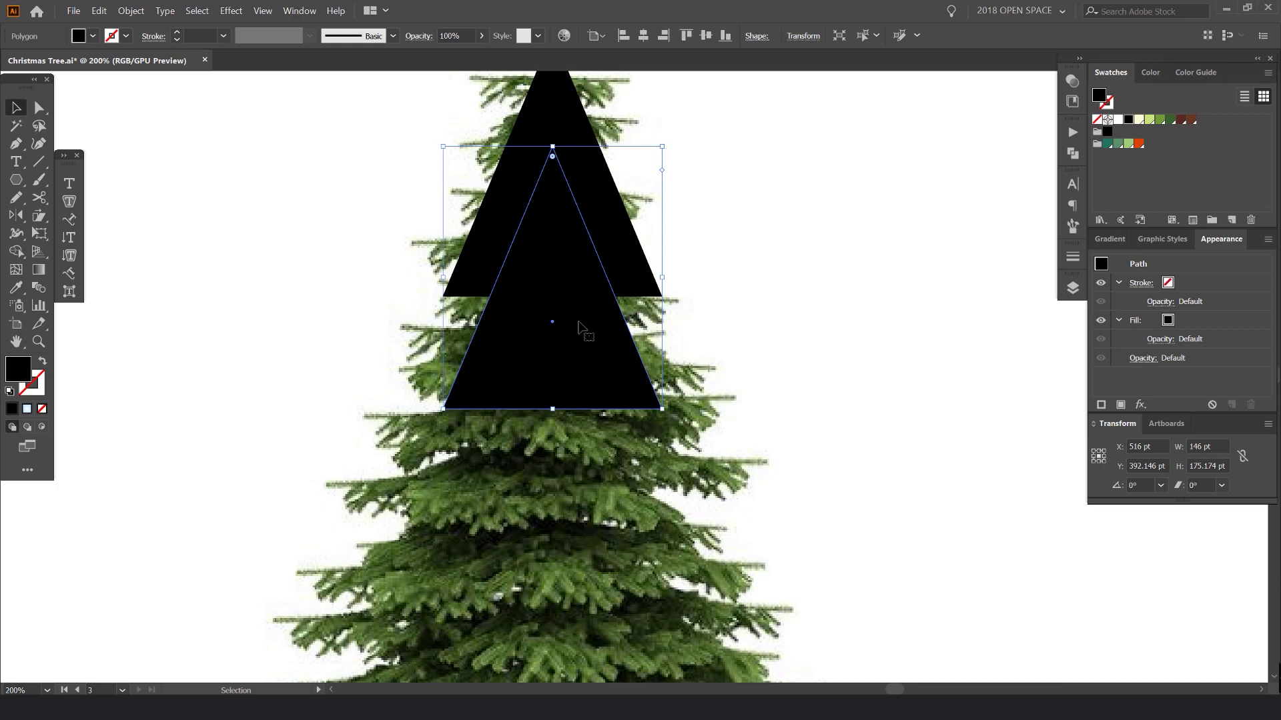
Try to move the lower triangle's bottom-right anchor point straight up to about Y 411 pt, below the upper triangle's corner
{"action": "left_click", "coordinate": [437, 268]}
{"action": "left_click", "coordinate": [659, 407]}
{"action": "scroll", "coordinate": [662, 414], "scroll_direction": "up", "scroll_amount": 2, "text": "alt"}
{"action": "key", "text": "a"}
{"action": "left_click_drag", "start_coordinate": [660, 403], "coordinate": [653, 188]}
{"action": "scroll", "coordinate": [657, 189], "scroll_direction": "up", "scroll_amount": 3, "text": "alt"}
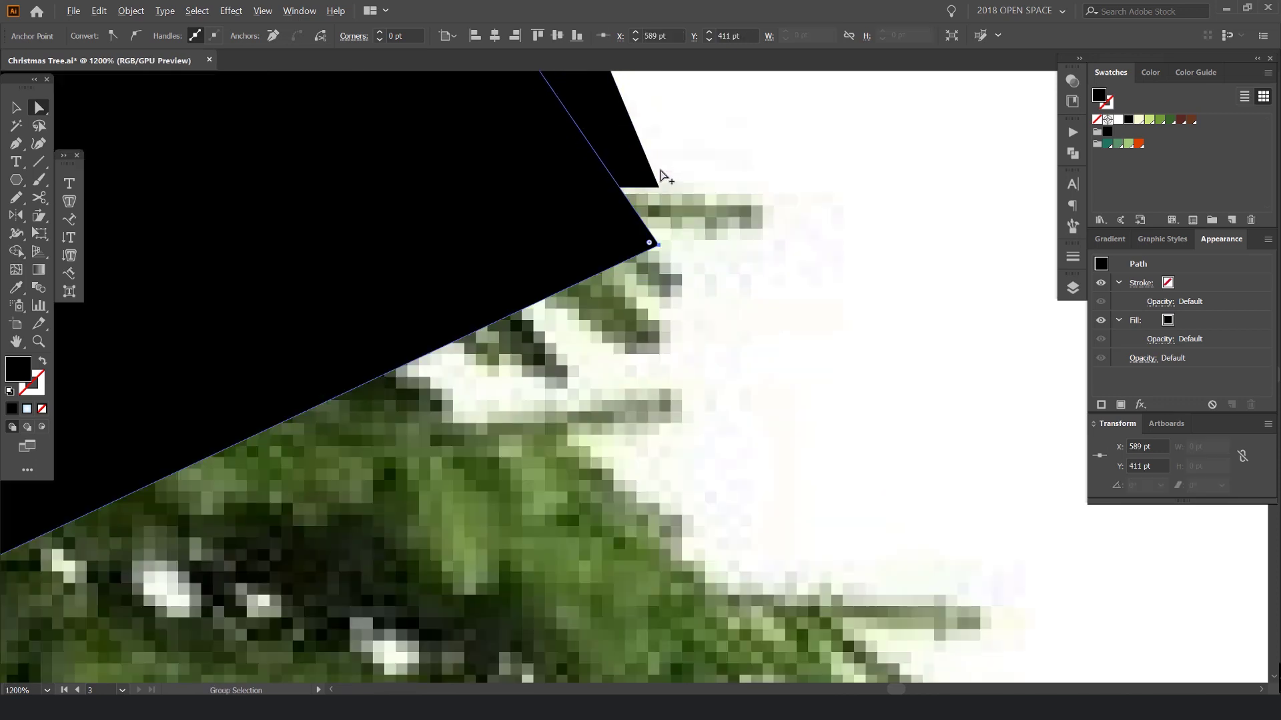
{"action": "scroll", "coordinate": [659, 189], "scroll_direction": "down", "scroll_amount": 3, "text": "alt"}
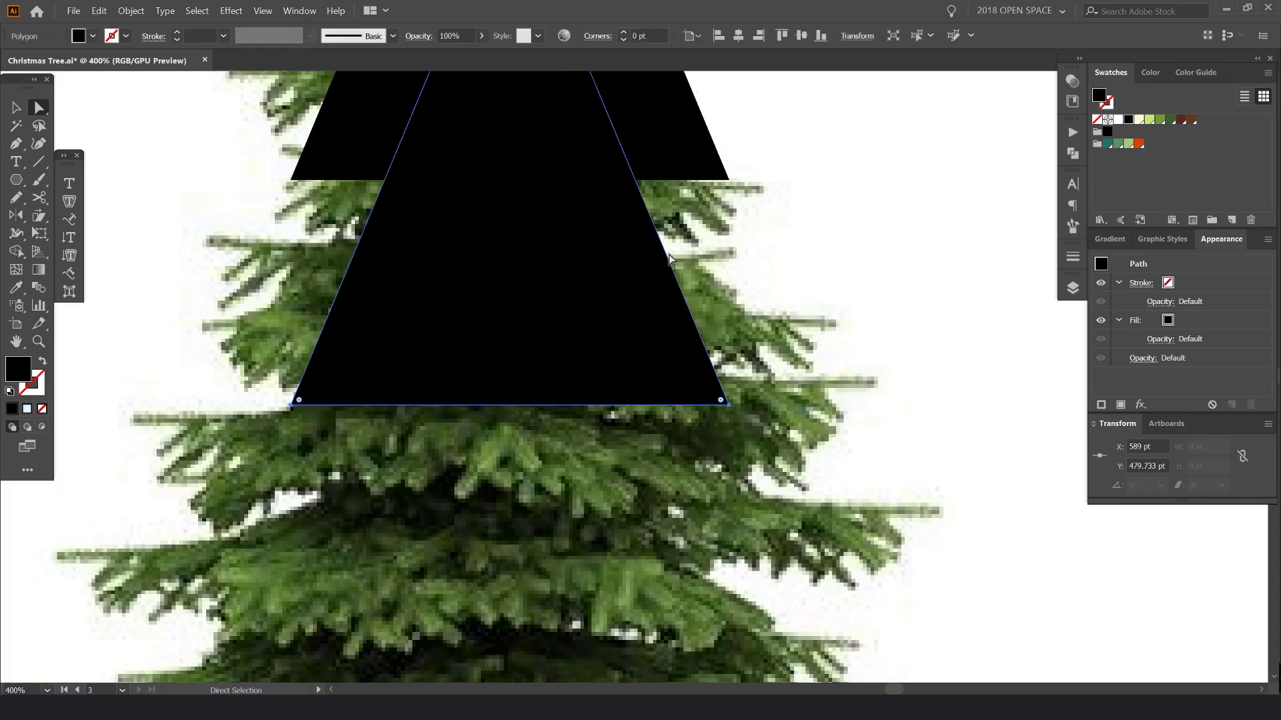
{"action": "scroll", "coordinate": [687, 314], "scroll_direction": "up", "scroll_amount": 3}
{"action": "scroll", "coordinate": [686, 312], "scroll_direction": "down", "scroll_amount": 1, "text": "alt"}
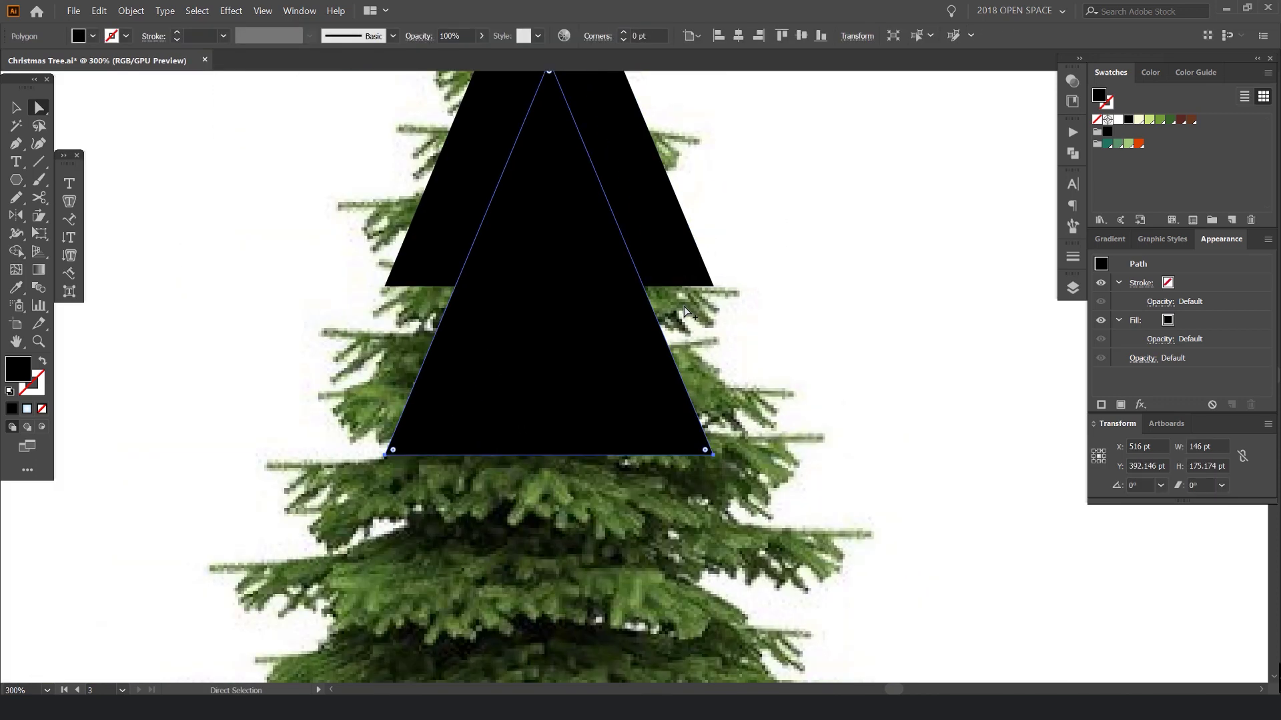
Widen the second-tier triangle symmetrically about its centre to about 183 pt
{"action": "scroll", "coordinate": [683, 307], "scroll_direction": "down", "scroll_amount": 2, "text": "alt"}
{"action": "left_click", "coordinate": [771, 285]}
{"action": "left_click", "coordinate": [637, 305]}
{"action": "scroll", "coordinate": [644, 324], "scroll_direction": "up", "scroll_amount": 2, "text": "alt"}
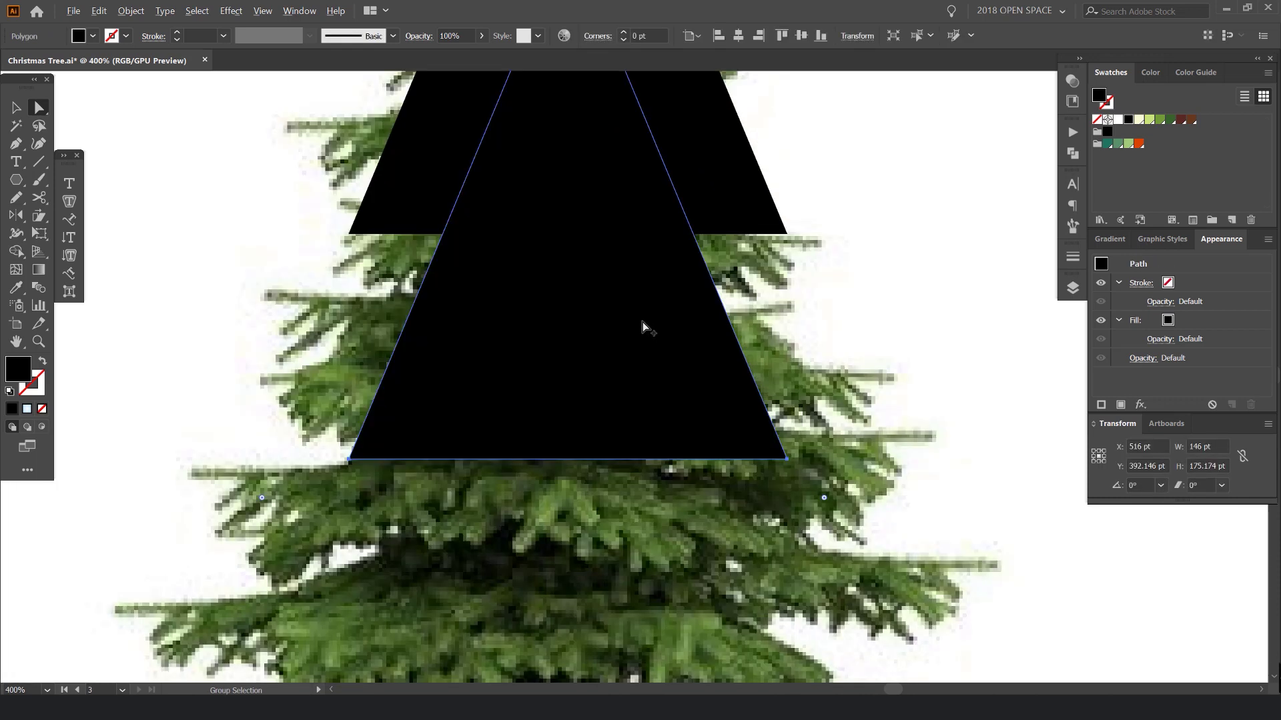
{"action": "scroll", "coordinate": [650, 321], "scroll_direction": "down", "scroll_amount": 1, "text": "alt"}
{"action": "key", "text": "v"}
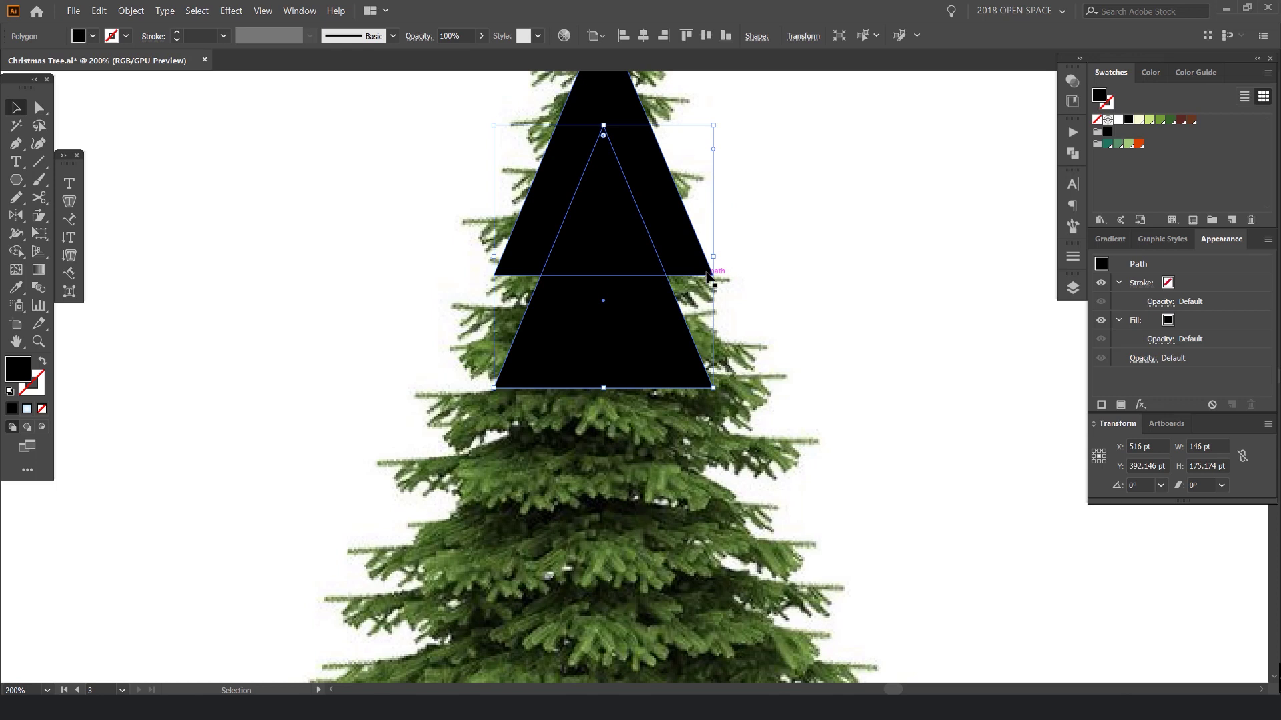
{"action": "scroll", "coordinate": [697, 260], "scroll_direction": "up", "scroll_amount": 1, "text": "alt"}
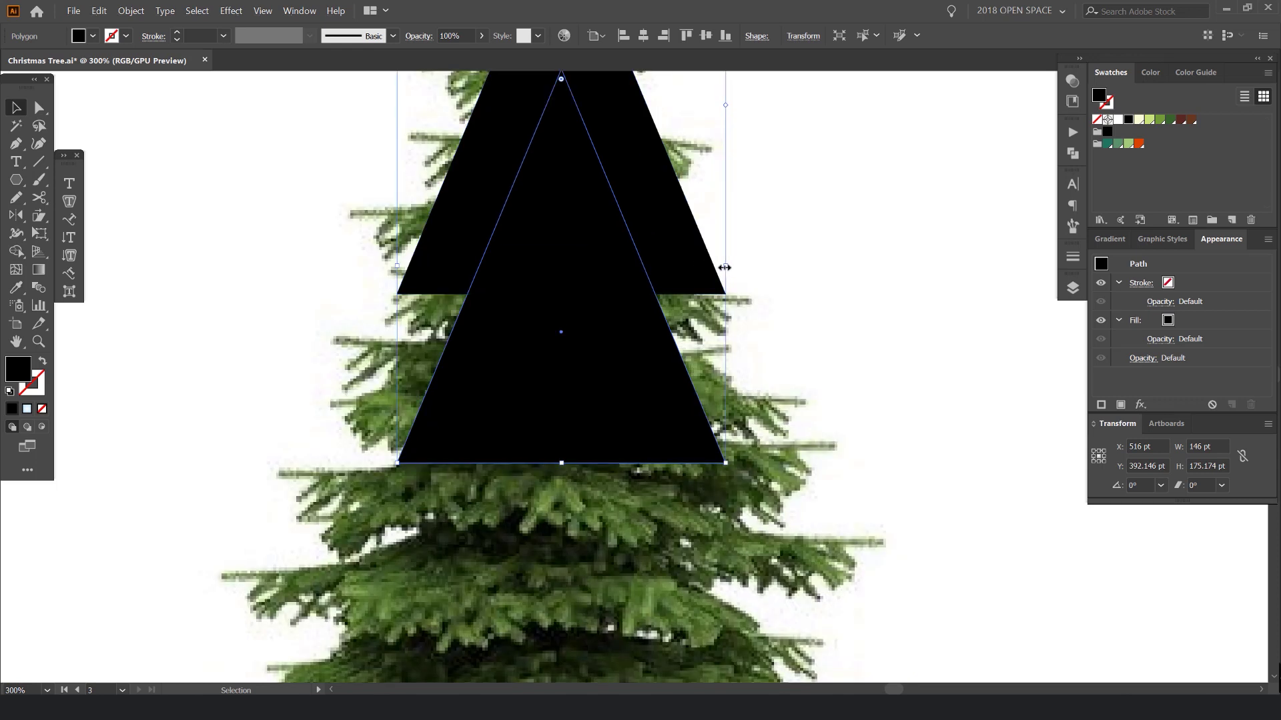
{"action": "left_click_drag", "start_coordinate": [725, 268], "coordinate": [767, 270]}
{"action": "scroll", "coordinate": [739, 291], "scroll_direction": "up", "scroll_amount": 2}
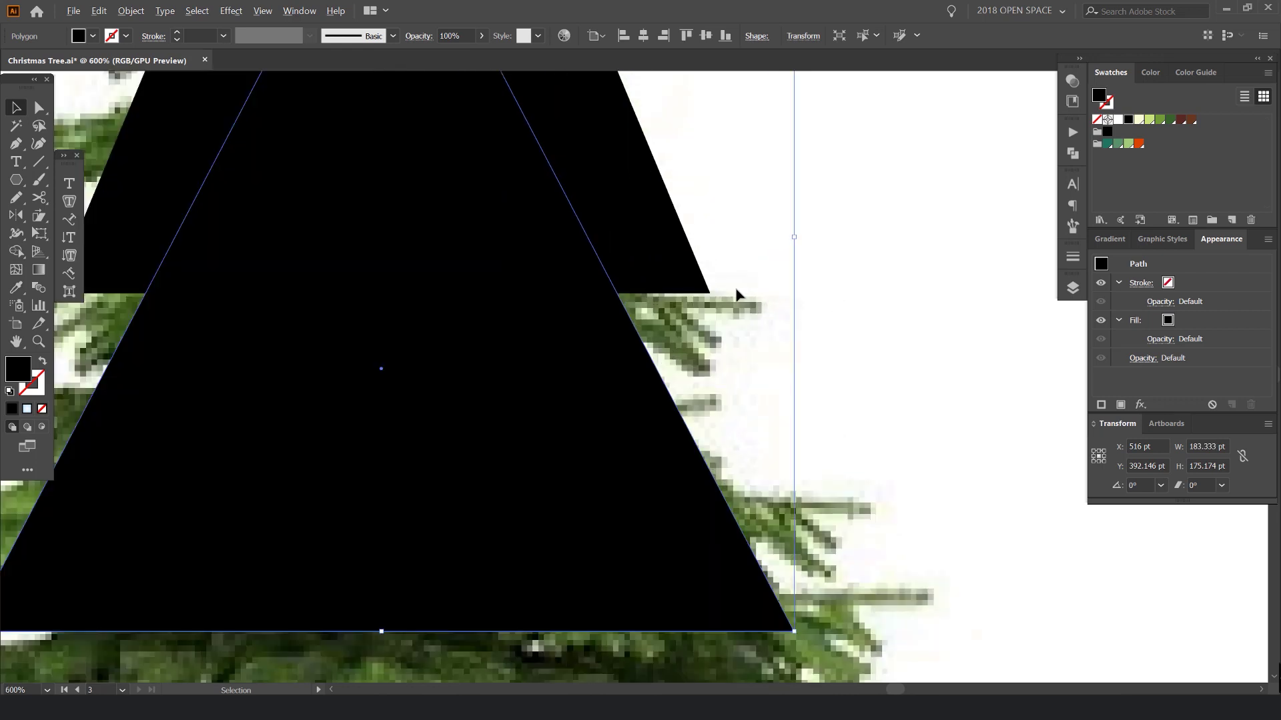
{"action": "left_click", "coordinate": [738, 292]}
{"action": "scroll", "coordinate": [718, 303], "scroll_direction": "up", "scroll_amount": 2}
{"action": "scroll", "coordinate": [700, 280], "scroll_direction": "down", "scroll_amount": 3}
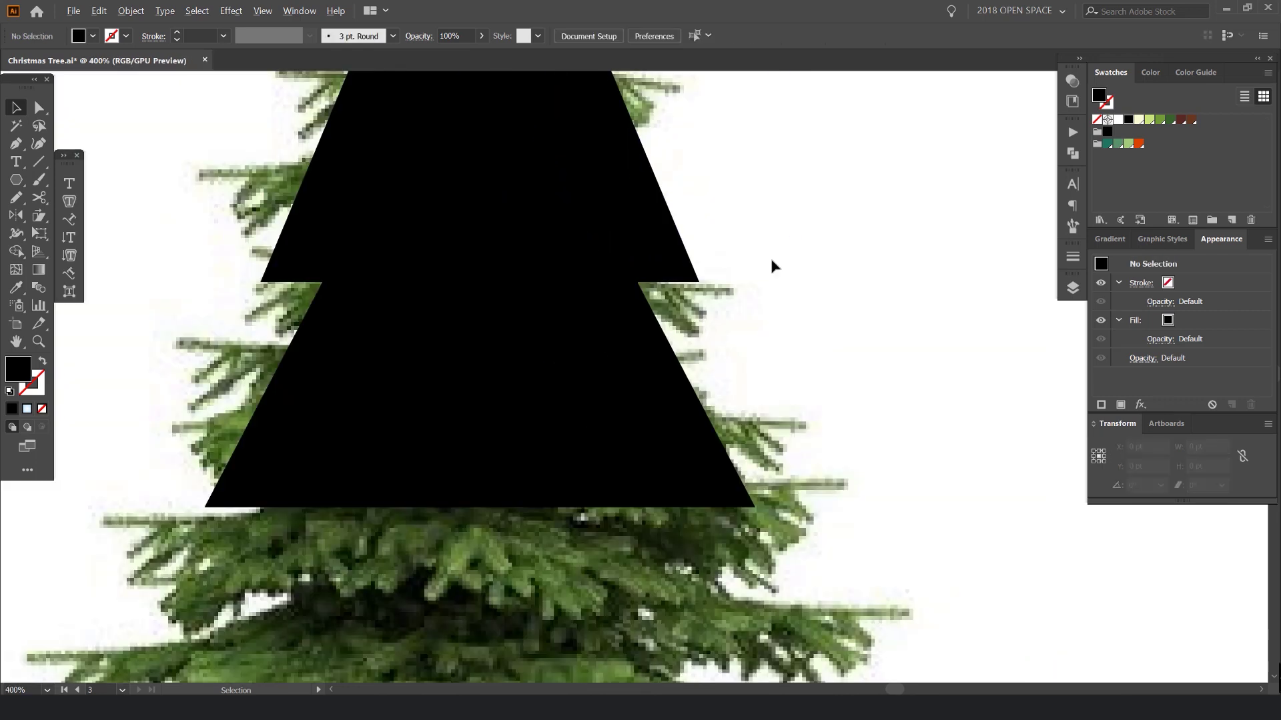
{"action": "scroll", "coordinate": [771, 260], "scroll_direction": "down", "scroll_amount": 4}
{"action": "left_click", "coordinate": [722, 298]}
{"action": "left_click_drag", "start_coordinate": [769, 257], "coordinate": [756, 333]}
{"action": "left_click", "coordinate": [843, 229]}
{"action": "scroll", "coordinate": [751, 273], "scroll_direction": "up", "scroll_amount": 4}
{"action": "key", "text": "ctrl+z"}
Duplicate the second-tier triangle straight down by about 88 pt to form the third tier
{"action": "scroll", "coordinate": [871, 219], "scroll_direction": "down", "scroll_amount": 2}
{"action": "left_click", "coordinate": [673, 369]}
{"action": "left_click_drag", "start_coordinate": [663, 322], "coordinate": [627, 366]}
{"action": "left_click", "coordinate": [834, 337]}
{"action": "scroll", "coordinate": [835, 337], "scroll_direction": "down", "scroll_amount": 2}
{"action": "scroll", "coordinate": [697, 297], "scroll_direction": "up", "scroll_amount": 2}
{"action": "left_click", "coordinate": [700, 274]}
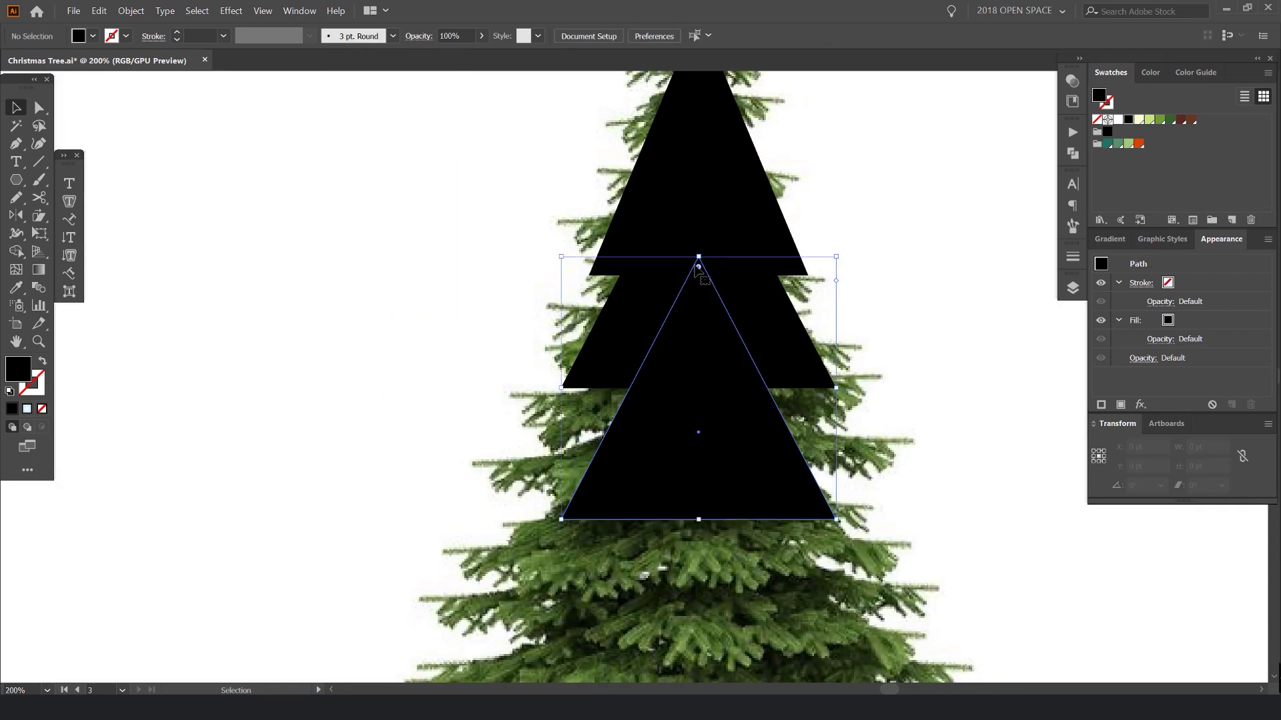
{"action": "left_click", "coordinate": [698, 212]}
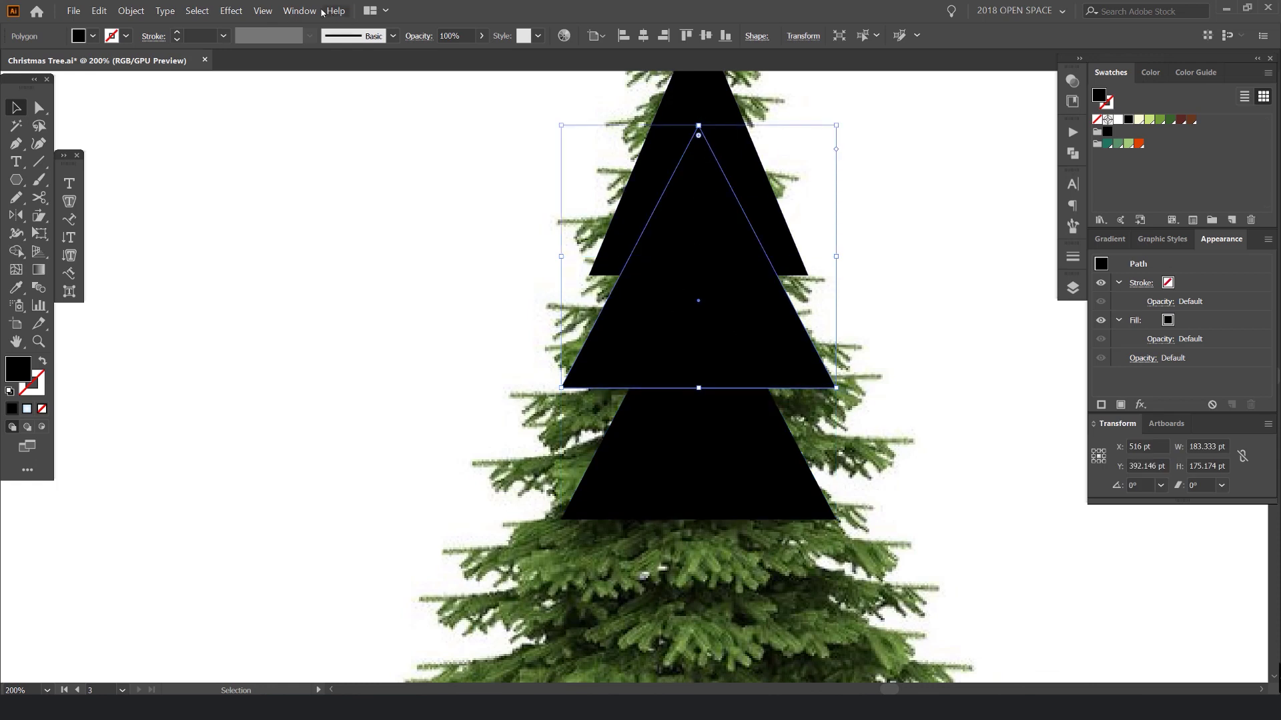
Turn off Smart Guides and widen the third-tier triangle symmetrically to about 235 pt
{"action": "left_click", "coordinate": [263, 11]}
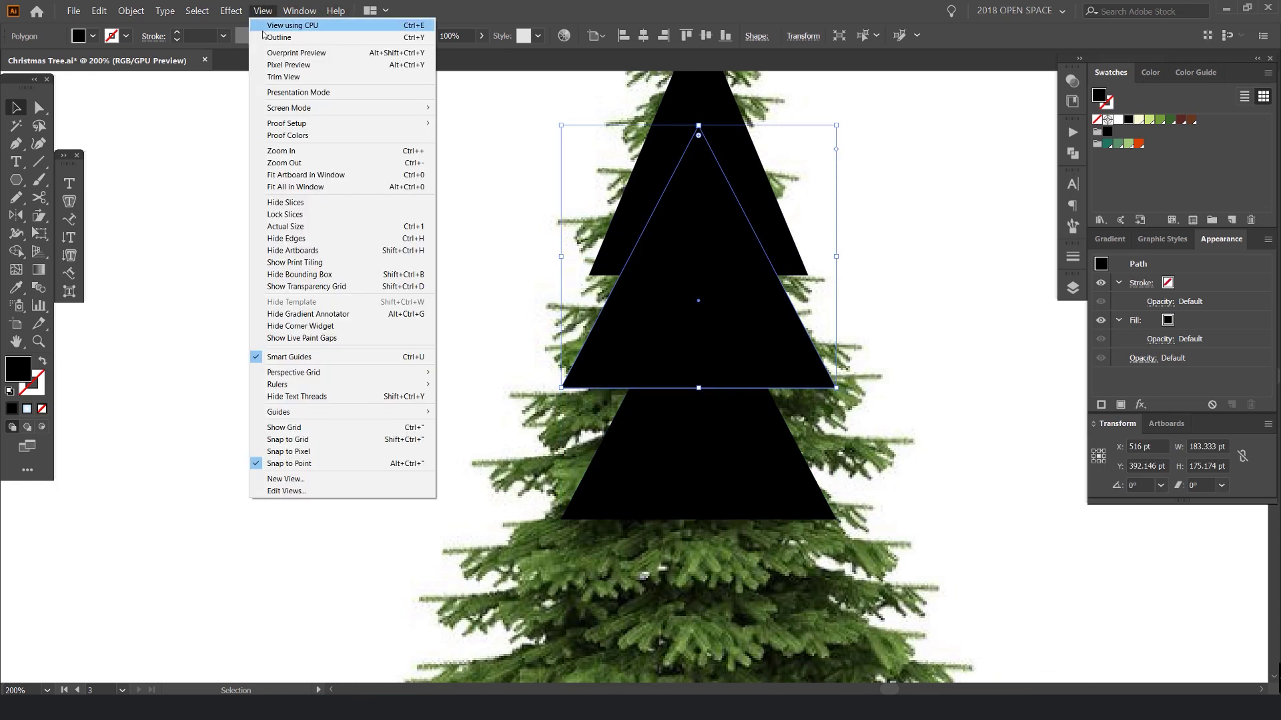
{"action": "left_click", "coordinate": [317, 358]}
{"action": "left_click", "coordinate": [886, 381]}
{"action": "left_click", "coordinate": [735, 448]}
{"action": "key", "text": "ctrl+plus"}
{"action": "left_click_drag", "start_coordinate": [735, 350], "coordinate": [795, 345]}
{"action": "scroll", "coordinate": [795, 345], "scroll_direction": "down", "scroll_amount": 2}
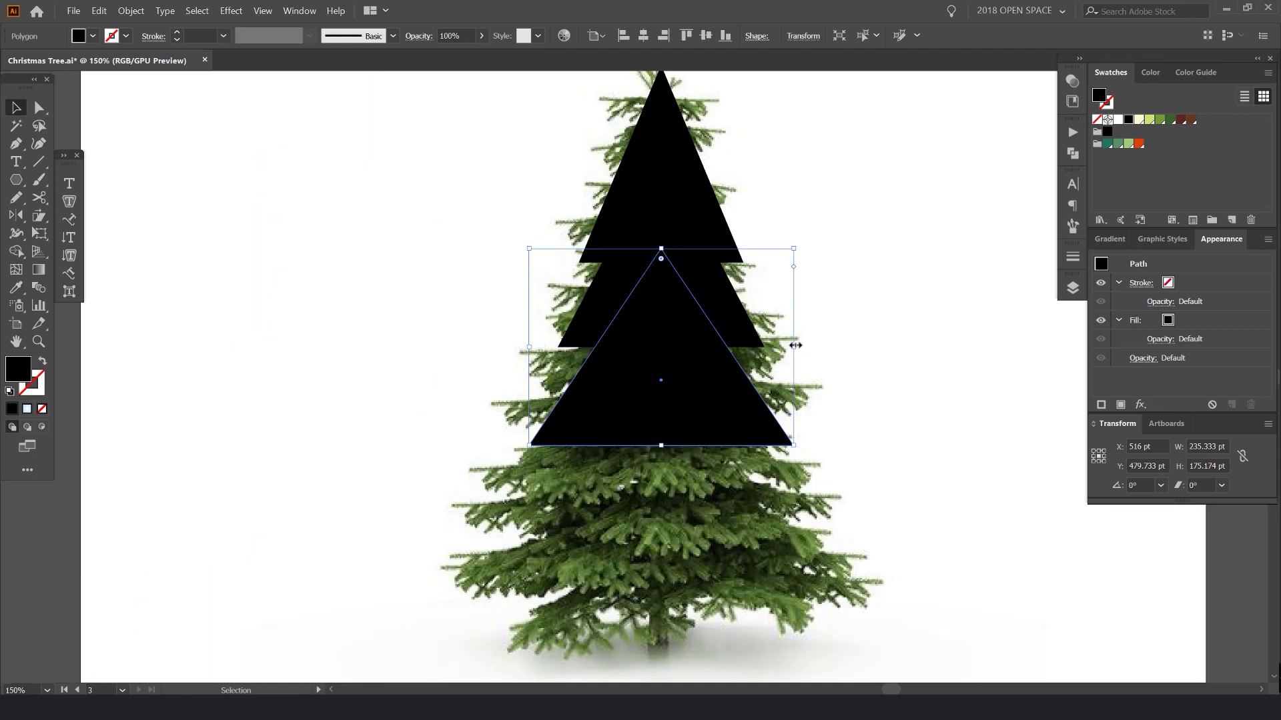
Duplicate the third-tier triangle straight down by about 88 pt and widen the copy symmetrically to 290 pt as the fourth tier
{"action": "left_click_drag", "start_coordinate": [689, 367], "coordinate": [699, 469]}
{"action": "scroll", "coordinate": [660, 347], "scroll_direction": "up", "scroll_amount": 3}
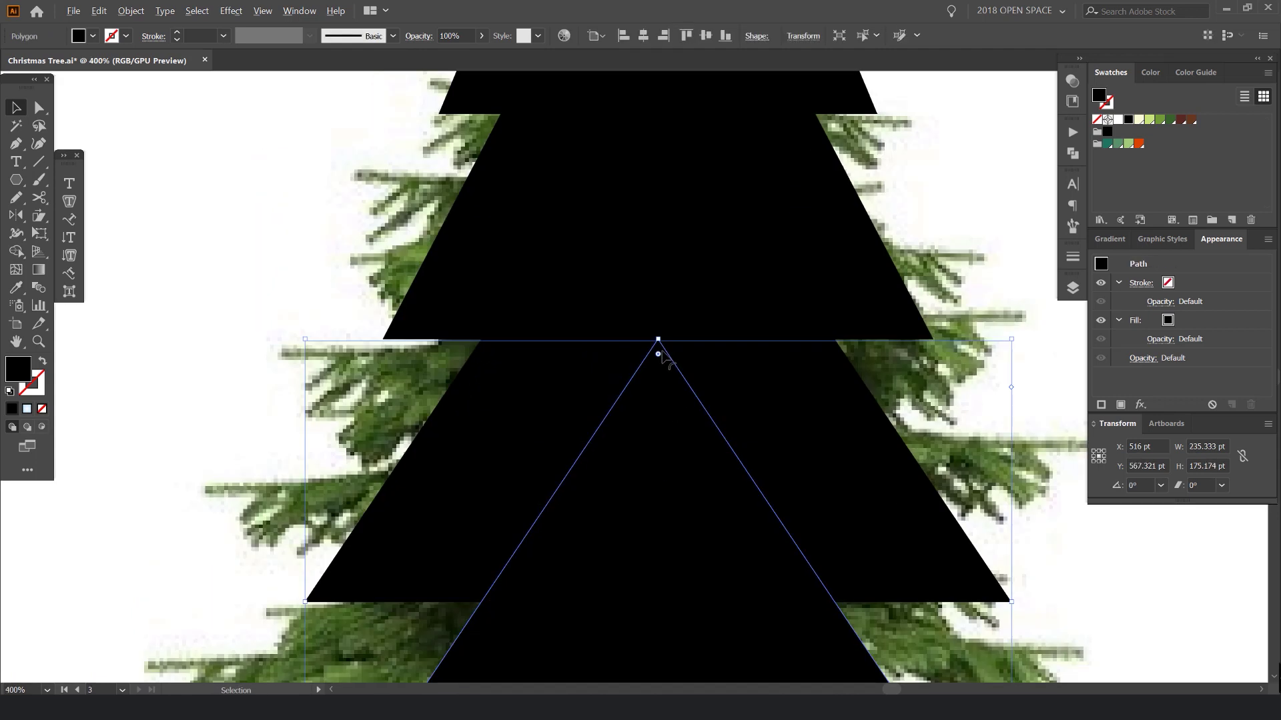
{"action": "scroll", "coordinate": [657, 341], "scroll_direction": "down", "scroll_amount": 3}
{"action": "left_click_drag", "start_coordinate": [793, 419], "coordinate": [828, 418]}
{"action": "left_click_drag", "start_coordinate": [835, 417], "coordinate": [834, 419]}
{"action": "scroll", "coordinate": [826, 419], "scroll_direction": "down", "scroll_amount": 2}
Duplicate the fourth-tier triangle downward as the base tier, widening the copy to 322 pt and placing it slightly lower
{"action": "left_click_drag", "start_coordinate": [750, 425], "coordinate": [751, 475]}
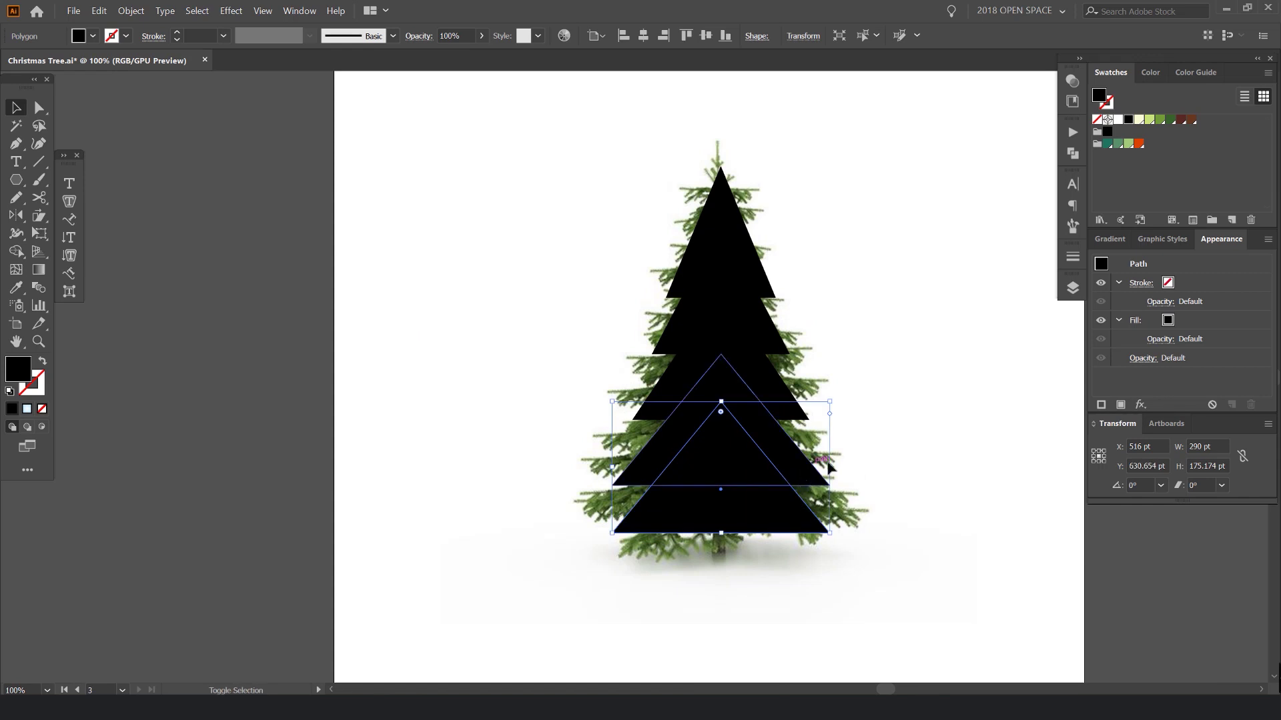
{"action": "left_click_drag", "start_coordinate": [829, 467], "coordinate": [848, 469]}
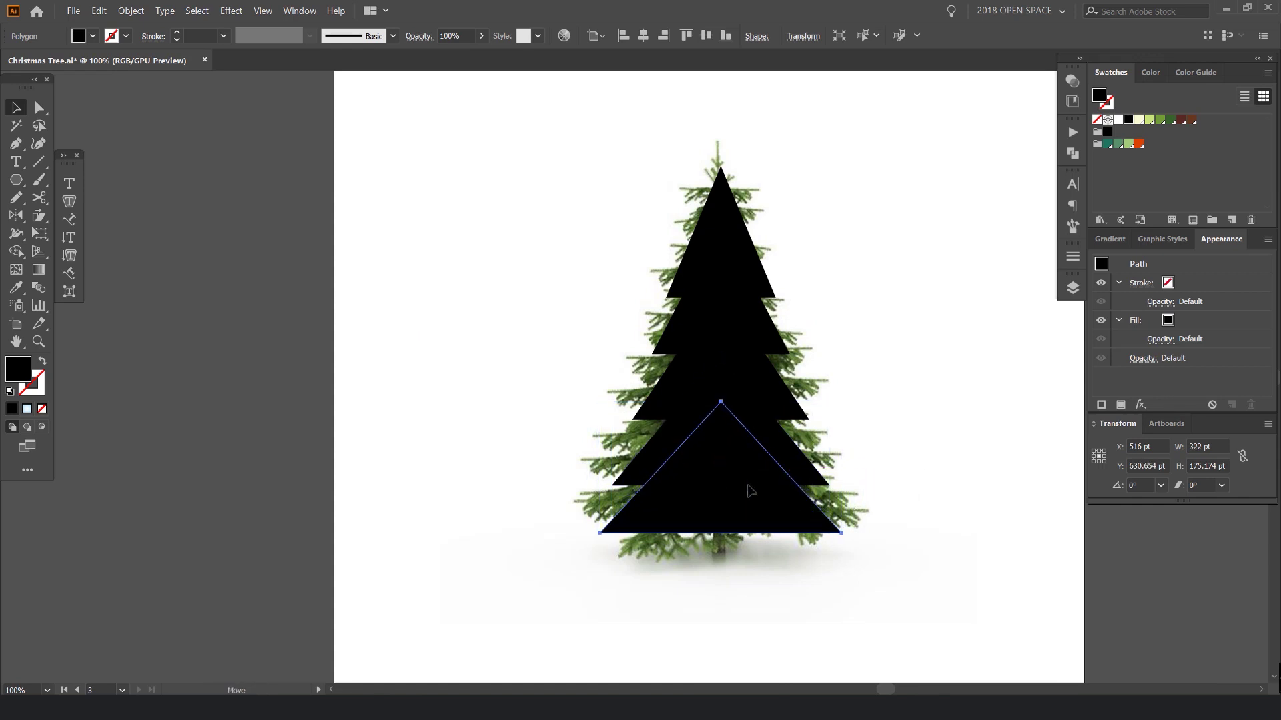
{"action": "left_click_drag", "start_coordinate": [749, 500], "coordinate": [749, 500]}
{"action": "left_click", "coordinate": [891, 454]}
{"action": "left_click_drag", "start_coordinate": [891, 454], "coordinate": [834, 446]}
{"action": "left_click_drag", "start_coordinate": [689, 505], "coordinate": [688, 492]}
{"action": "left_click", "coordinate": [853, 445]}
Move the whole black tree beside the photo to compare the silhouette, and undo the move
{"action": "scroll", "coordinate": [851, 398], "scroll_direction": "down", "scroll_amount": 2}
{"action": "left_click_drag", "start_coordinate": [865, 318], "coordinate": [732, 454]}
{"action": "left_click_drag", "start_coordinate": [734, 394], "coordinate": [860, 405]}
{"action": "left_click", "coordinate": [966, 308]}
{"action": "left_click_drag", "start_coordinate": [966, 308], "coordinate": [829, 308]}
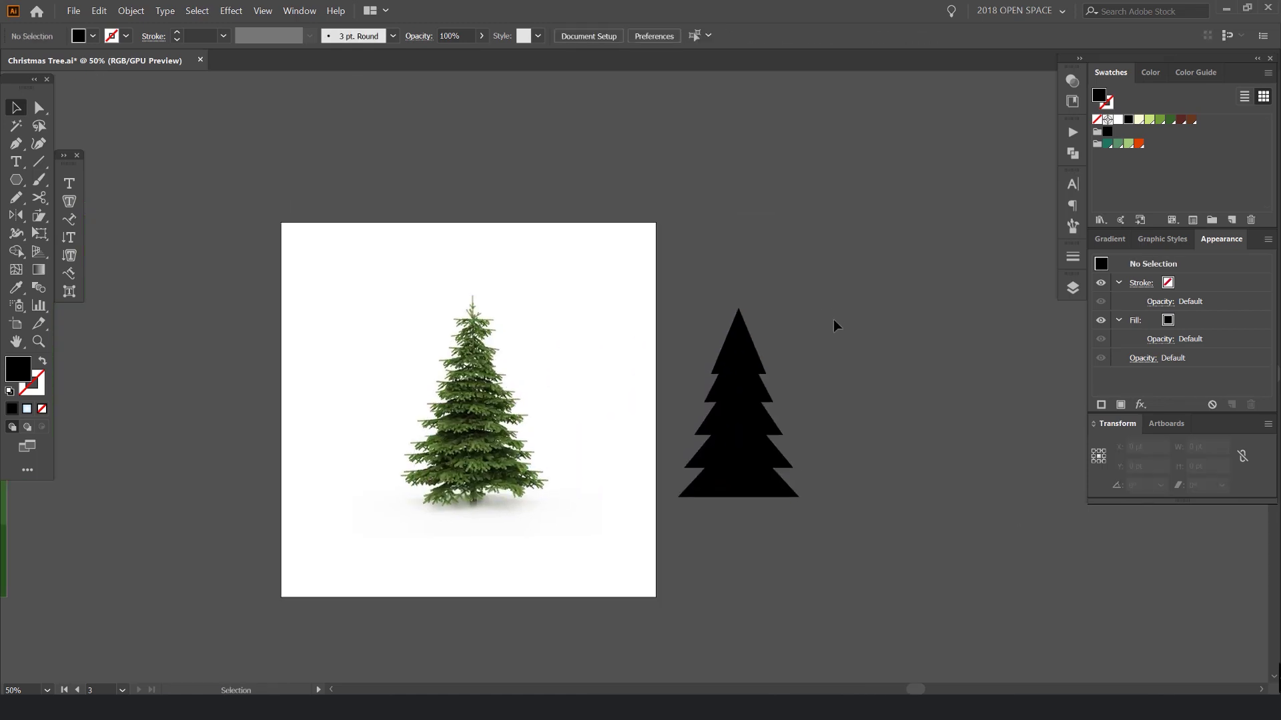
{"action": "key", "text": "ctrl+z"}
Narrow the third-tier triangle symmetrically to about 220 pt wide
{"action": "scroll", "coordinate": [431, 448], "scroll_direction": "up", "scroll_amount": 2}
{"action": "left_click", "coordinate": [604, 435]}
{"action": "left_click", "coordinate": [511, 448]}
{"action": "left_click_drag", "start_coordinate": [492, 441], "coordinate": [522, 341]}
{"action": "left_click", "coordinate": [509, 377]}
{"action": "scroll", "coordinate": [509, 377], "scroll_direction": "up", "scroll_amount": 1}
{"action": "left_click", "coordinate": [590, 379]}
{"action": "left_click_drag", "start_coordinate": [657, 351], "coordinate": [648, 351]}
Narrow the fourth-tier triangle symmetrically to 262 pt and the base-tier triangle to about 291 pt
{"action": "left_click", "coordinate": [618, 498]}
{"action": "left_click_drag", "start_coordinate": [687, 447], "coordinate": [672, 444]}
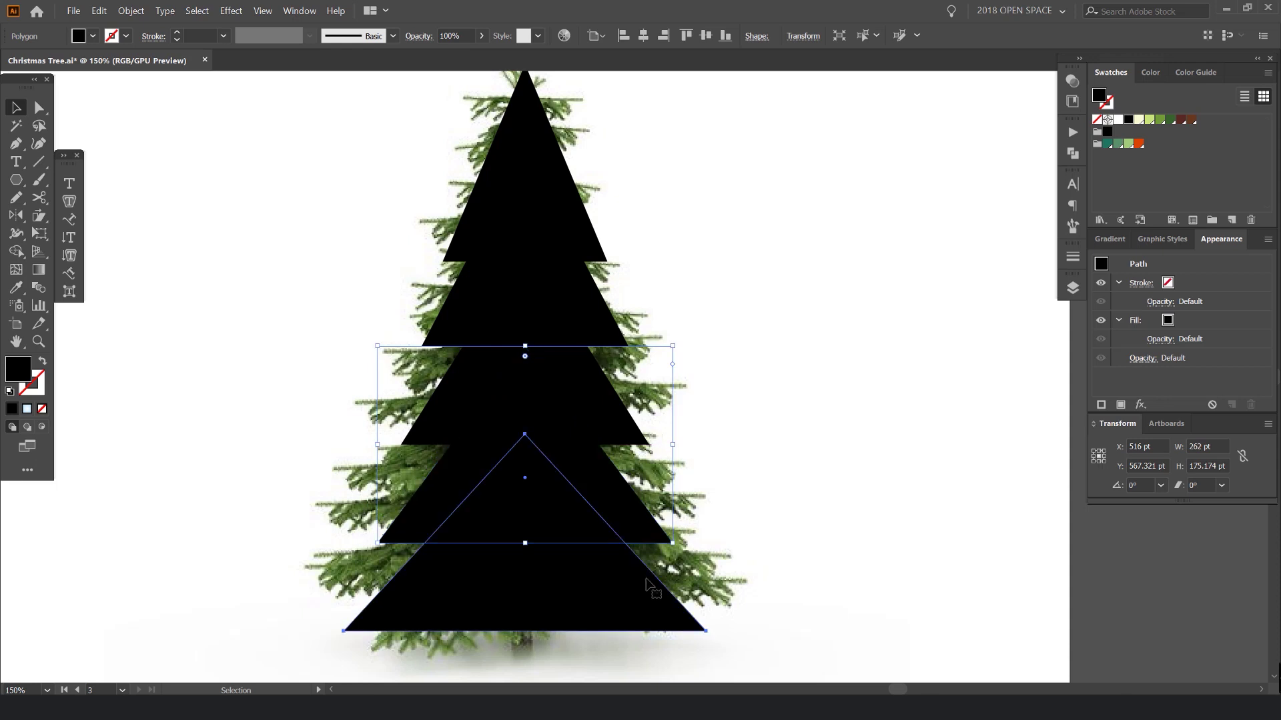
{"action": "left_click_drag", "start_coordinate": [707, 536], "coordinate": [687, 537]}
{"action": "left_click", "coordinate": [737, 511]}
{"action": "scroll", "coordinate": [649, 471], "scroll_direction": "down", "scroll_amount": 1}
{"action": "scroll", "coordinate": [557, 331], "scroll_direction": "up", "scroll_amount": 2}
{"action": "left_click_drag", "start_coordinate": [570, 344], "coordinate": [568, 320]}
{"action": "key", "text": "ctrl+z"}
Raise the second-tier triangle slightly and move the third-tier triangle up closer beneath it
{"action": "scroll", "coordinate": [668, 333], "scroll_direction": "down", "scroll_amount": 3}
{"action": "left_click", "coordinate": [654, 341]}
{"action": "scroll", "coordinate": [645, 343], "scroll_direction": "up", "scroll_amount": 2}
{"action": "mouse_move", "coordinate": [658, 309]}
{"action": "left_mouse_down"}
{"action": "mouse_move", "coordinate": [658, 278]}
{"action": "mouse_move", "coordinate": [658, 304]}
{"action": "left_mouse_up"}
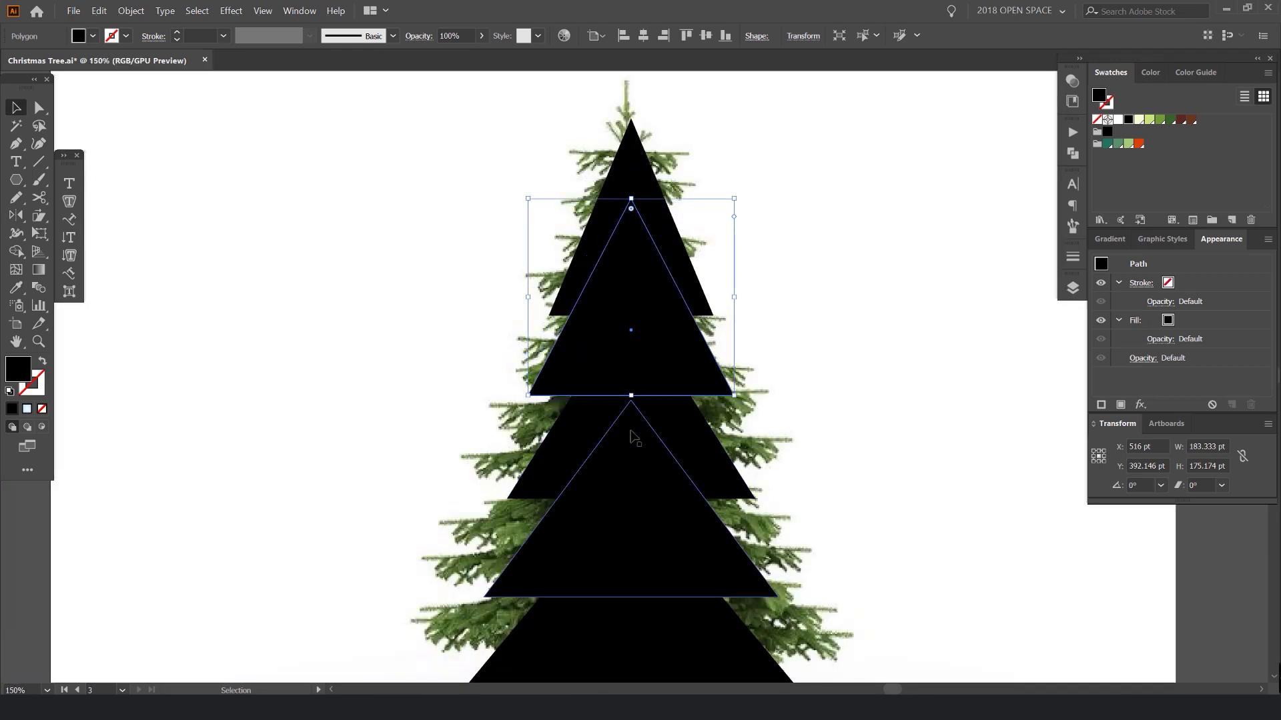
{"action": "left_click", "coordinate": [686, 422]}
{"action": "key", "text": "Up"}
{"action": "key", "text": "Up"}
{"action": "key", "text": "Up"}
{"action": "key", "text": "Up"}
{"action": "key", "text": "Up"}
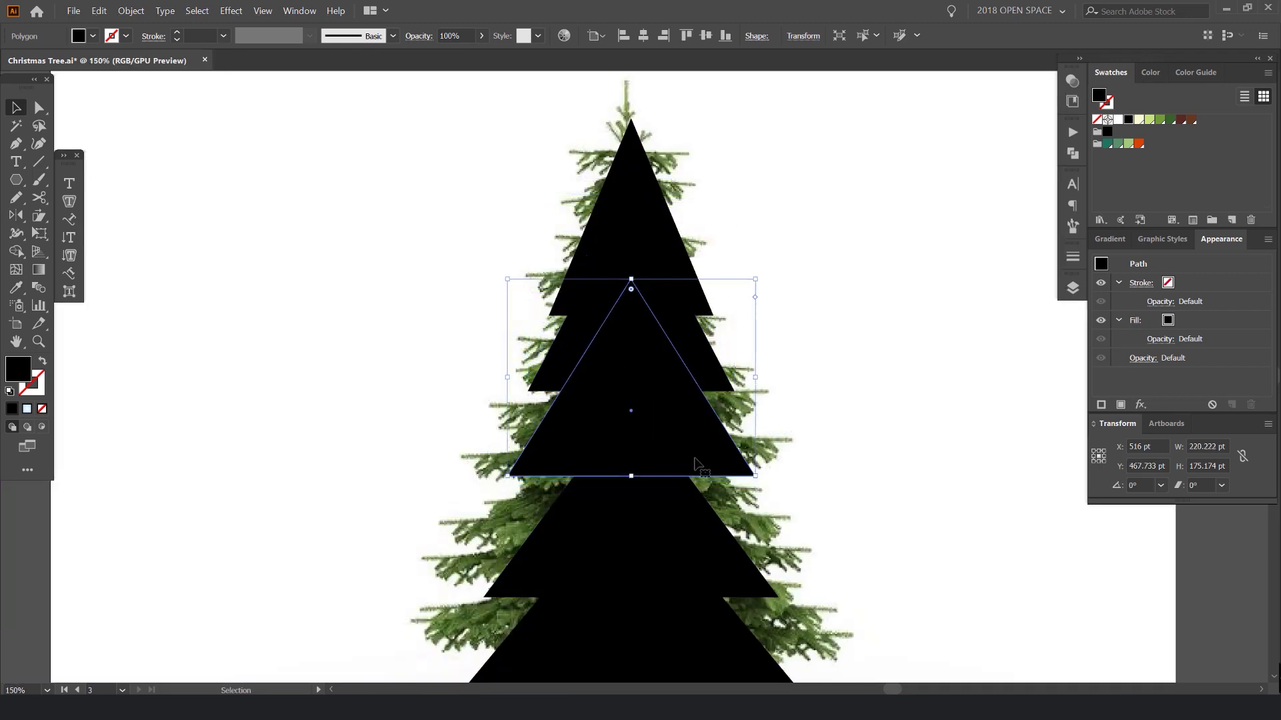
Move the fourth-tier triangle up to about Y 543 pt, closer to the third tier
{"action": "left_click", "coordinate": [682, 509]}
{"action": "key", "text": "Up"}
{"action": "key", "text": "Up"}
{"action": "key", "text": "Up"}
{"action": "key", "text": "Up"}
{"action": "key", "text": "Up"}
{"action": "key", "text": "Up"}
Move the base-tier triangle up to about Y 625 pt, closer to the fourth tier
{"action": "scroll", "coordinate": [684, 514], "scroll_direction": "down", "scroll_amount": 3}
{"action": "left_click", "coordinate": [693, 498]}
{"action": "key", "text": "Up"}
{"action": "key", "text": "Up"}
{"action": "key", "text": "Up"}
{"action": "key", "text": "Up"}
{"action": "key", "text": "Up"}
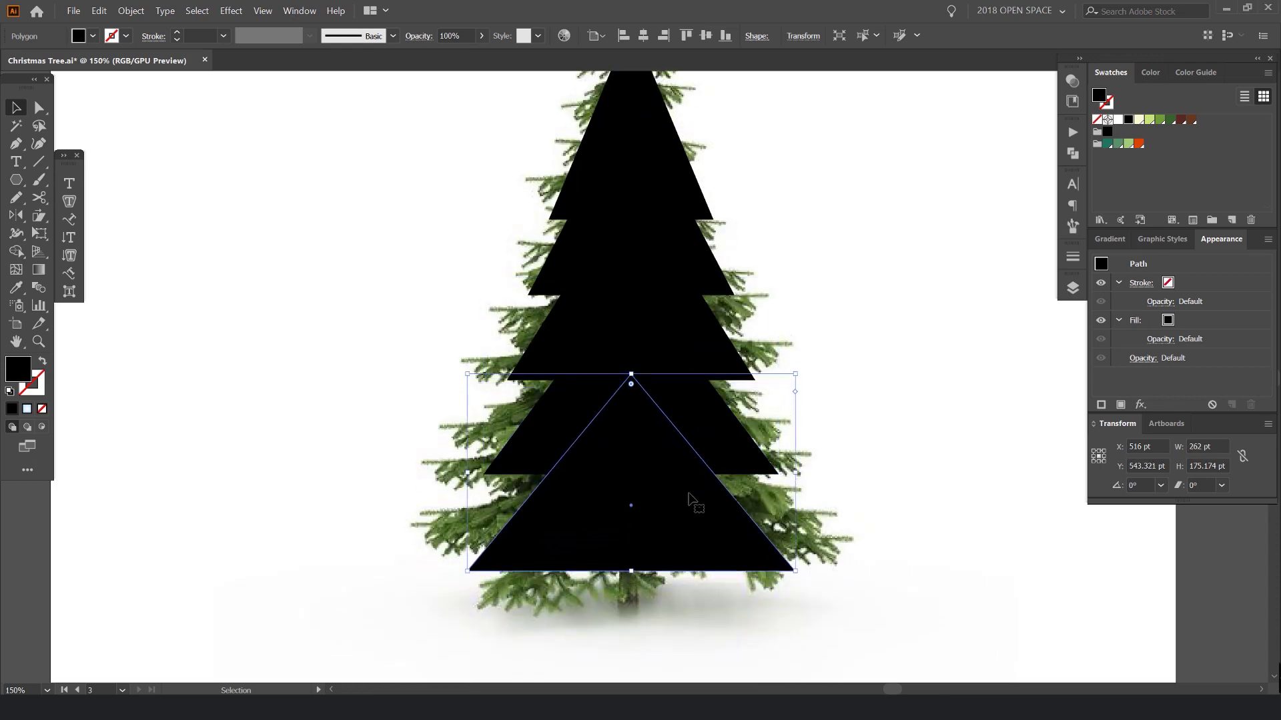
{"action": "left_click", "coordinate": [836, 460]}
Move the tightened black tree beside the reference photo to check its shape, and undo the move
{"action": "scroll", "coordinate": [805, 432], "scroll_direction": "down", "scroll_amount": 3}
{"action": "left_click_drag", "start_coordinate": [793, 373], "coordinate": [905, 431]}
{"action": "key", "text": "ctrl+a"}
{"action": "left_click", "coordinate": [934, 315]}
{"action": "scroll", "coordinate": [821, 302], "scroll_direction": "right", "scroll_amount": 5}
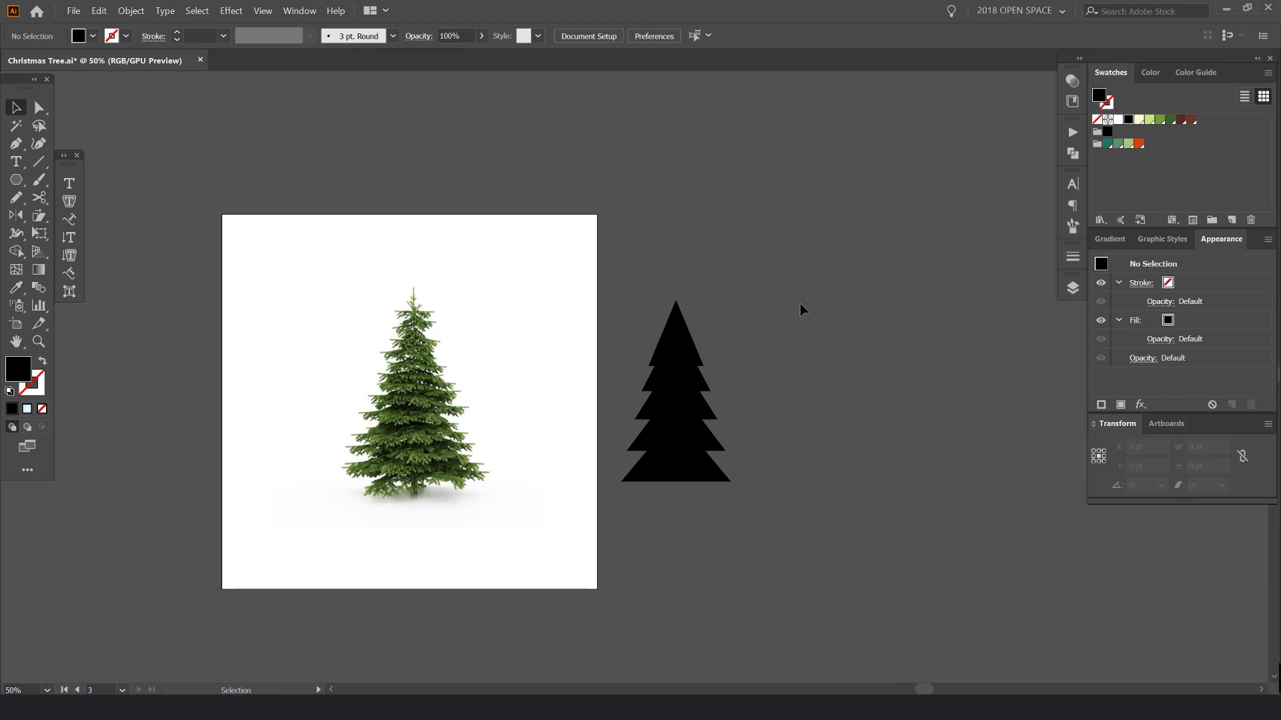
{"action": "key", "text": "ctrl+z"}
Raise the base-tier triangle slightly further towards the fourth tier and recheck the silhouette beside the photo
{"action": "left_click", "coordinate": [430, 461]}
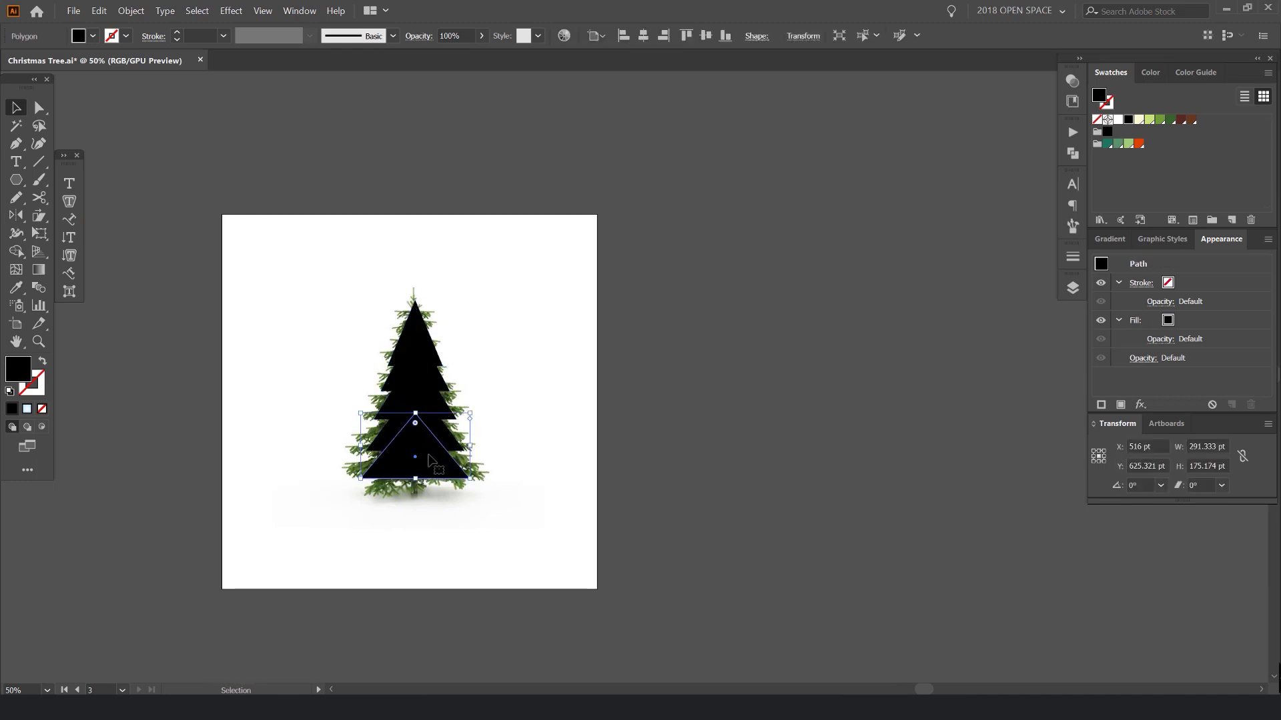
{"action": "key", "text": "ctrl+shift+z"}
{"action": "left_click", "coordinate": [834, 366]}
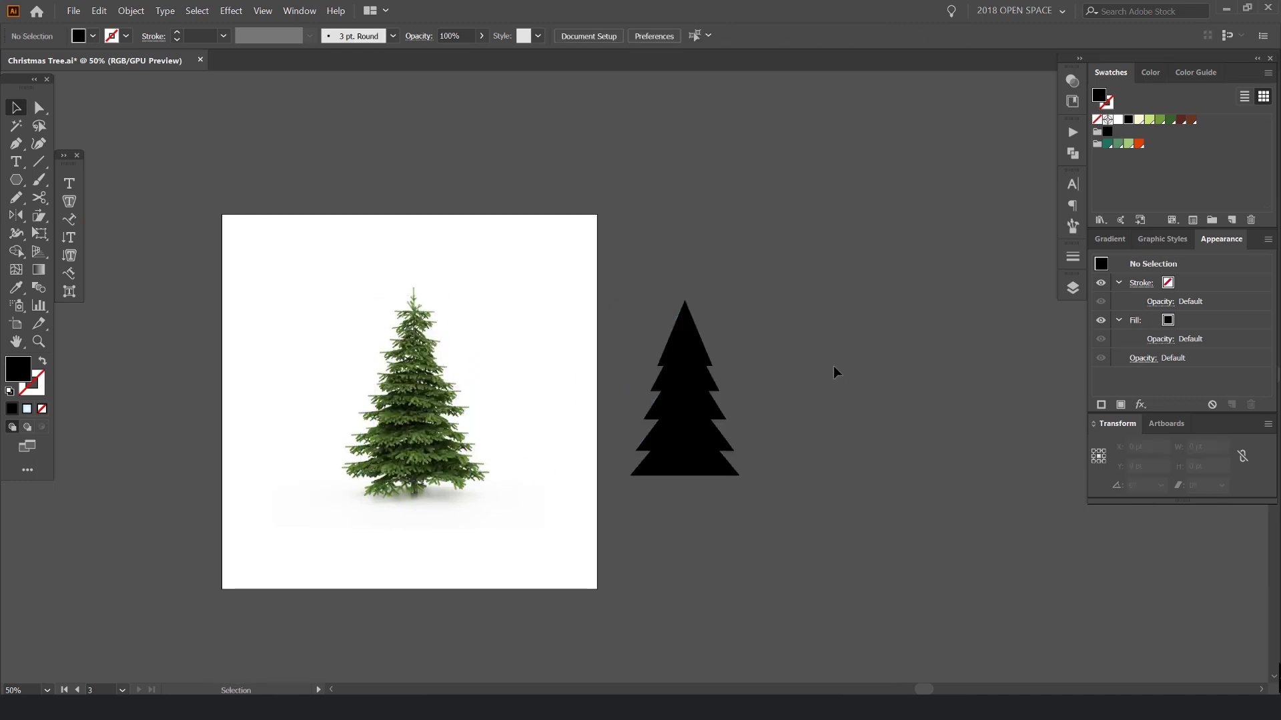
{"action": "key", "text": "ctrl+z"}
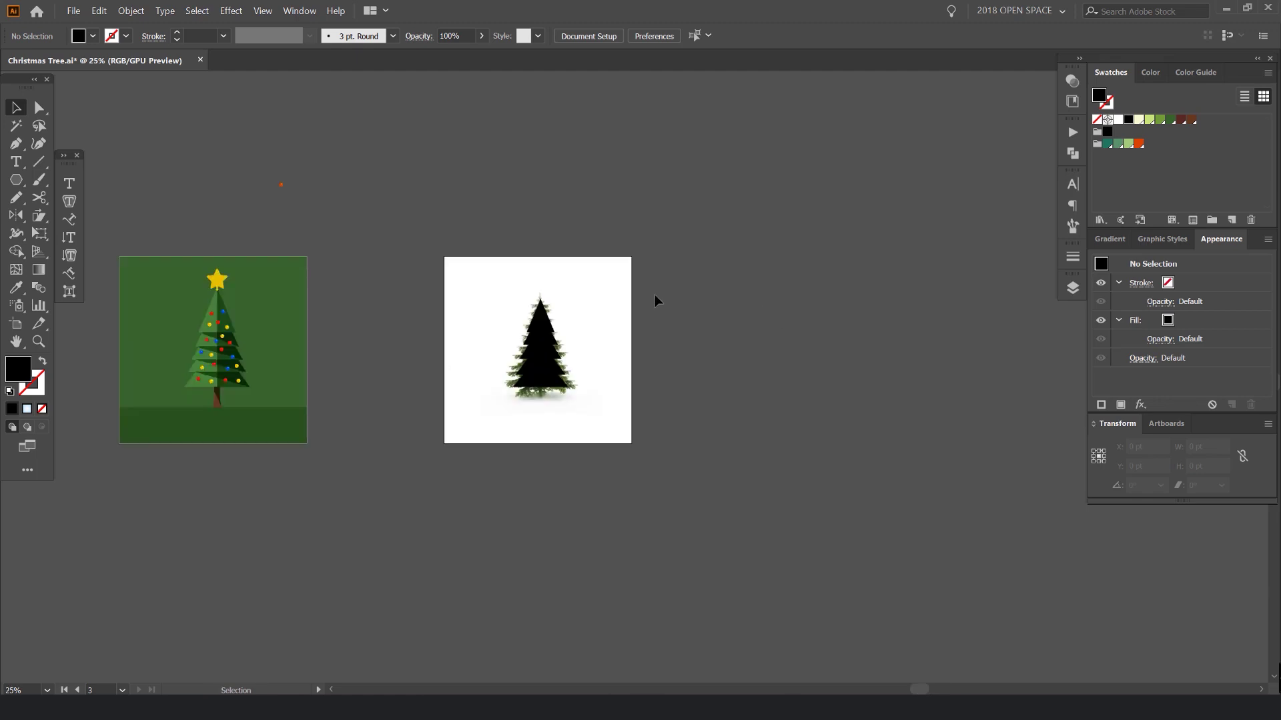
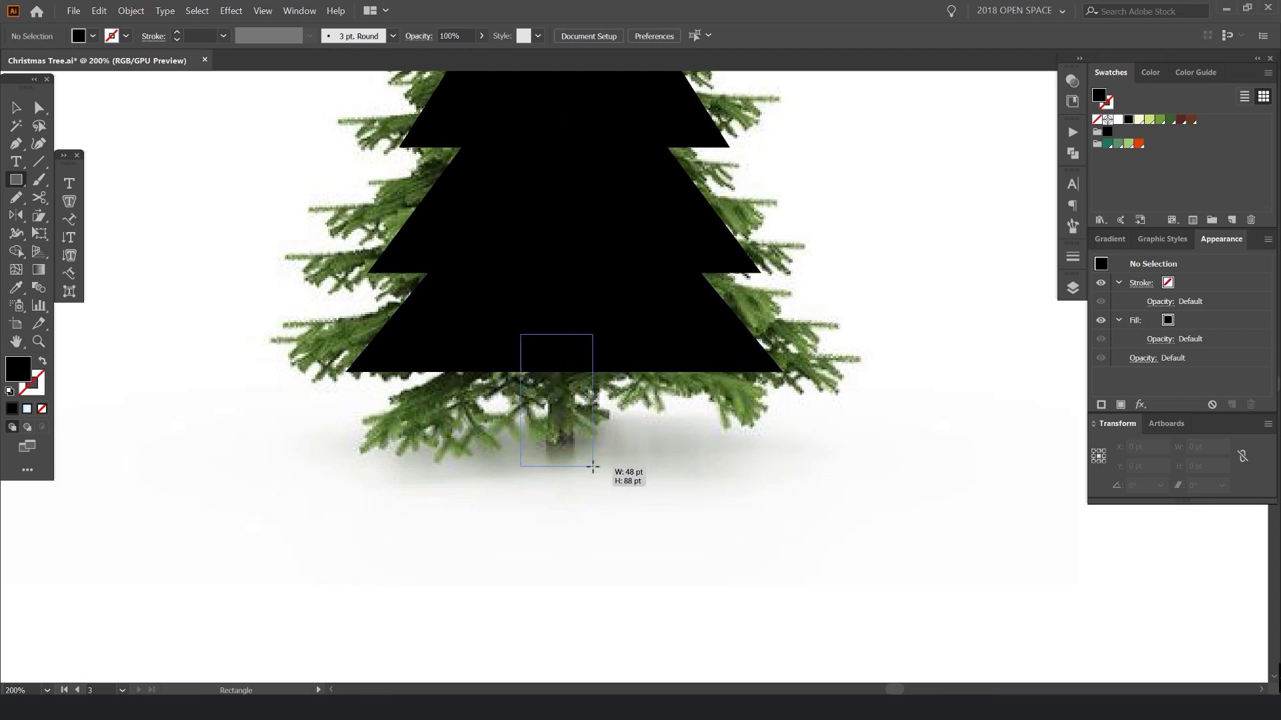
Draw a black trunk rectangle about 44 pt wide and 82 pt high, centred under the base tier
{"action": "key", "text": "v"}
{"action": "left_click", "coordinate": [643, 446]}
{"action": "scroll", "coordinate": [591, 408], "scroll_direction": "up", "scroll_amount": 1}
{"action": "left_click_drag", "start_coordinate": [556, 408], "coordinate": [573, 413]}
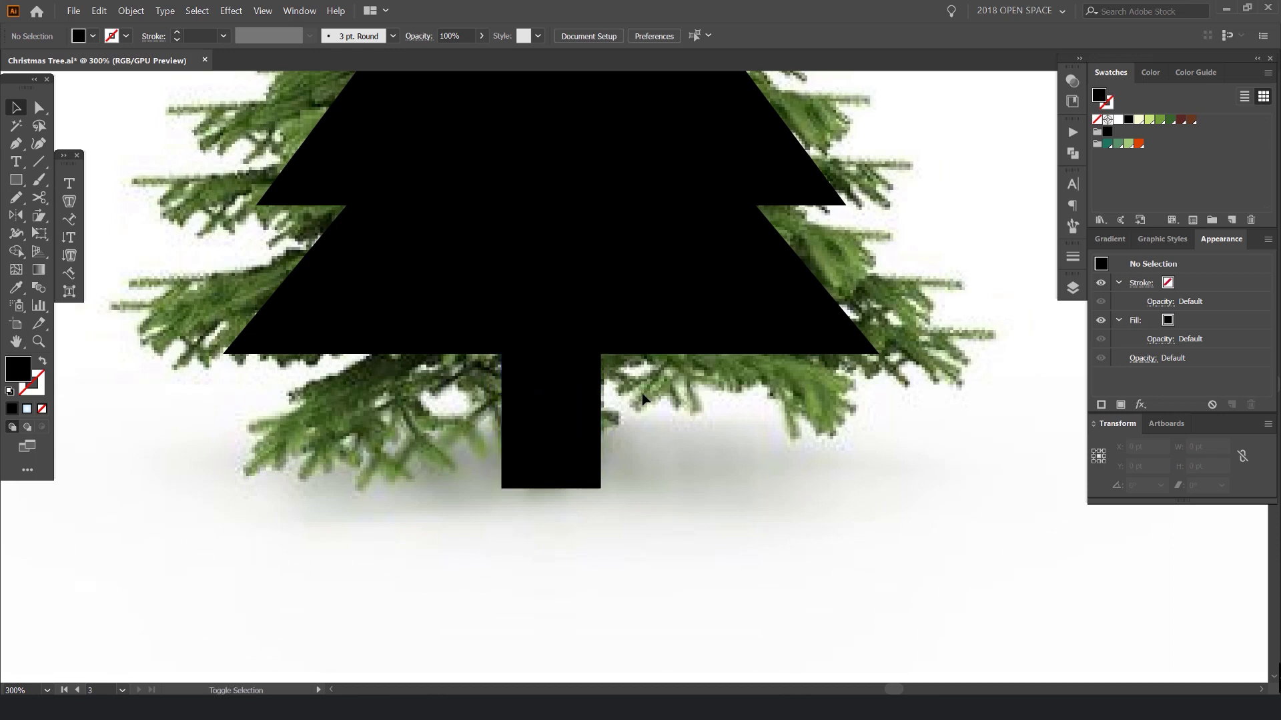
{"action": "scroll", "coordinate": [625, 372], "scroll_direction": "down", "scroll_amount": 2}
{"action": "scroll", "coordinate": [600, 387], "scroll_direction": "down", "scroll_amount": 3}
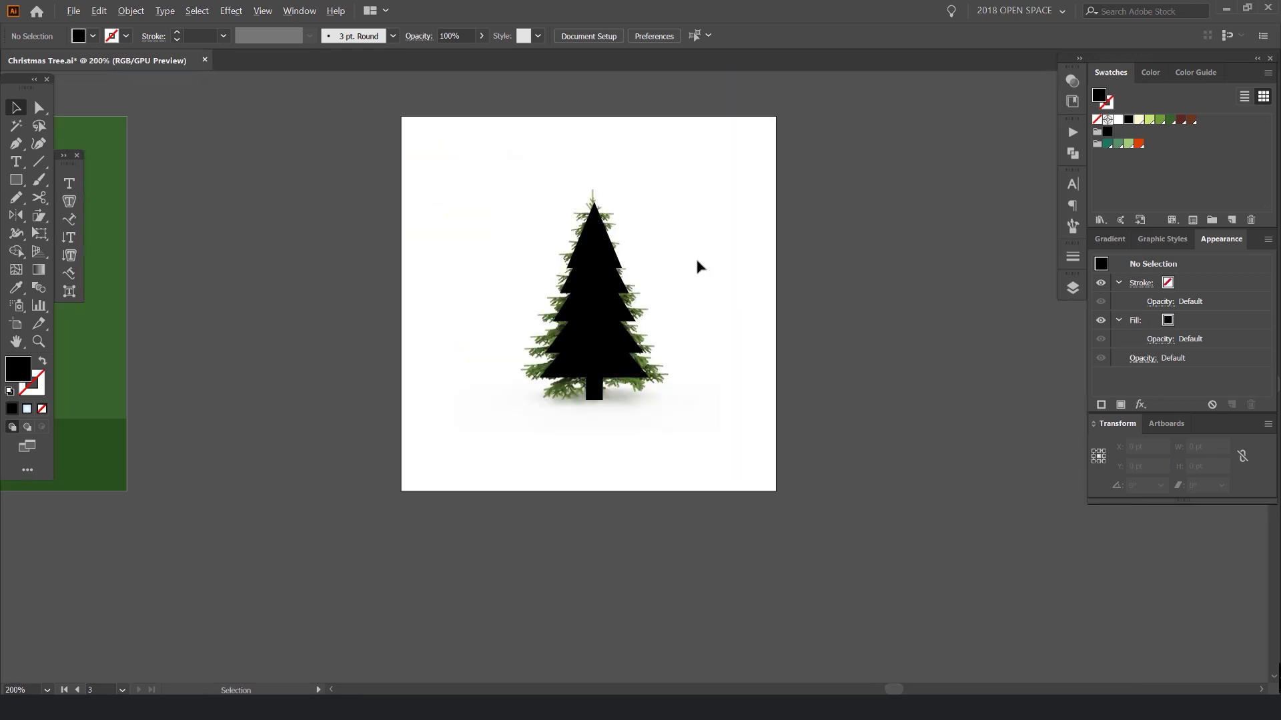
{"action": "left_click_drag", "start_coordinate": [752, 184], "coordinate": [571, 427]}
{"action": "left_click_drag", "start_coordinate": [713, 352], "coordinate": [508, 462]}
{"action": "left_click", "coordinate": [518, 423]}
{"action": "left_click_drag", "start_coordinate": [420, 451], "coordinate": [449, 450]}
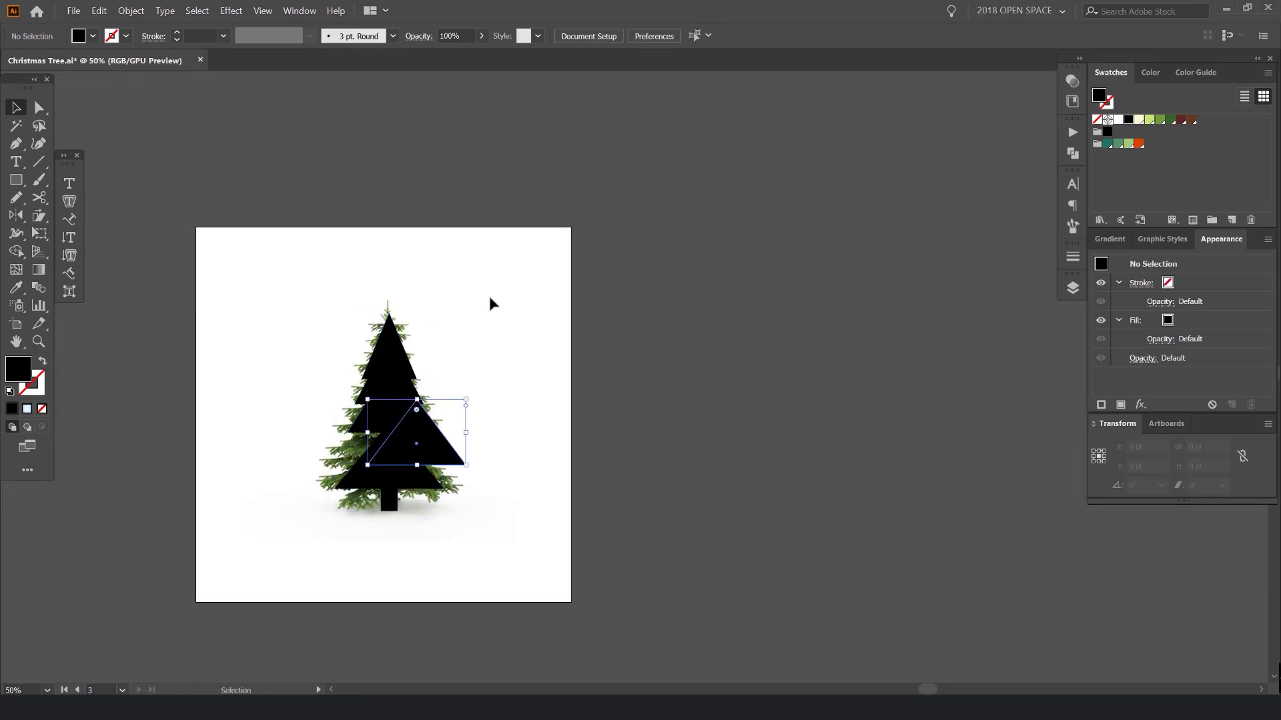
{"action": "key", "text": "ctrl+z"}
Move the whole black tree with its trunk horizontally off the photo artboard to about X 1615 pt
{"action": "mouse_move", "coordinate": [452, 331]}
{"action": "left_mouse_down"}
{"action": "mouse_move", "coordinate": [323, 520]}
{"action": "mouse_move", "coordinate": [339, 517]}
{"action": "left_mouse_up"}
{"action": "left_click_drag", "start_coordinate": [394, 441], "coordinate": [805, 440]}
{"action": "left_click", "coordinate": [935, 354]}
{"action": "scroll", "coordinate": [671, 330], "scroll_direction": "down", "scroll_amount": 2}
{"action": "left_click_drag", "start_coordinate": [880, 350], "coordinate": [640, 336]}
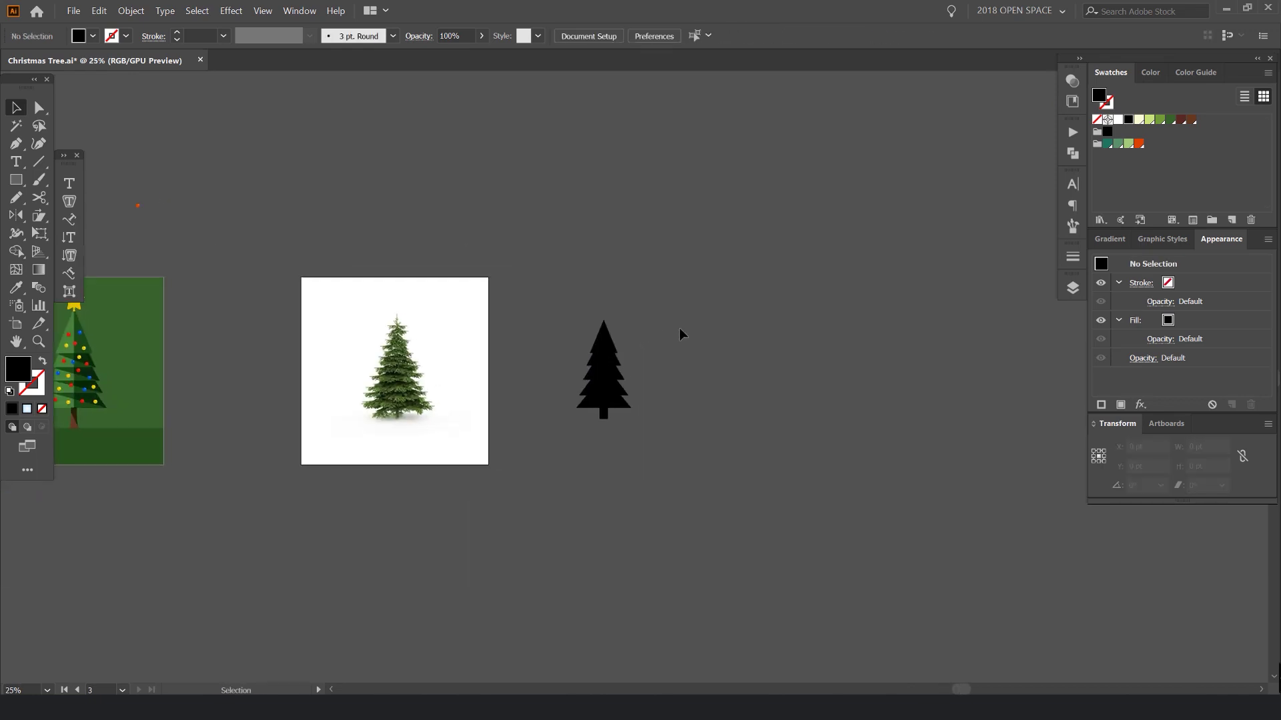
Hide the artboards and show the black tree at 100% zoom
{"action": "key", "text": "ctrl+shift+h"}
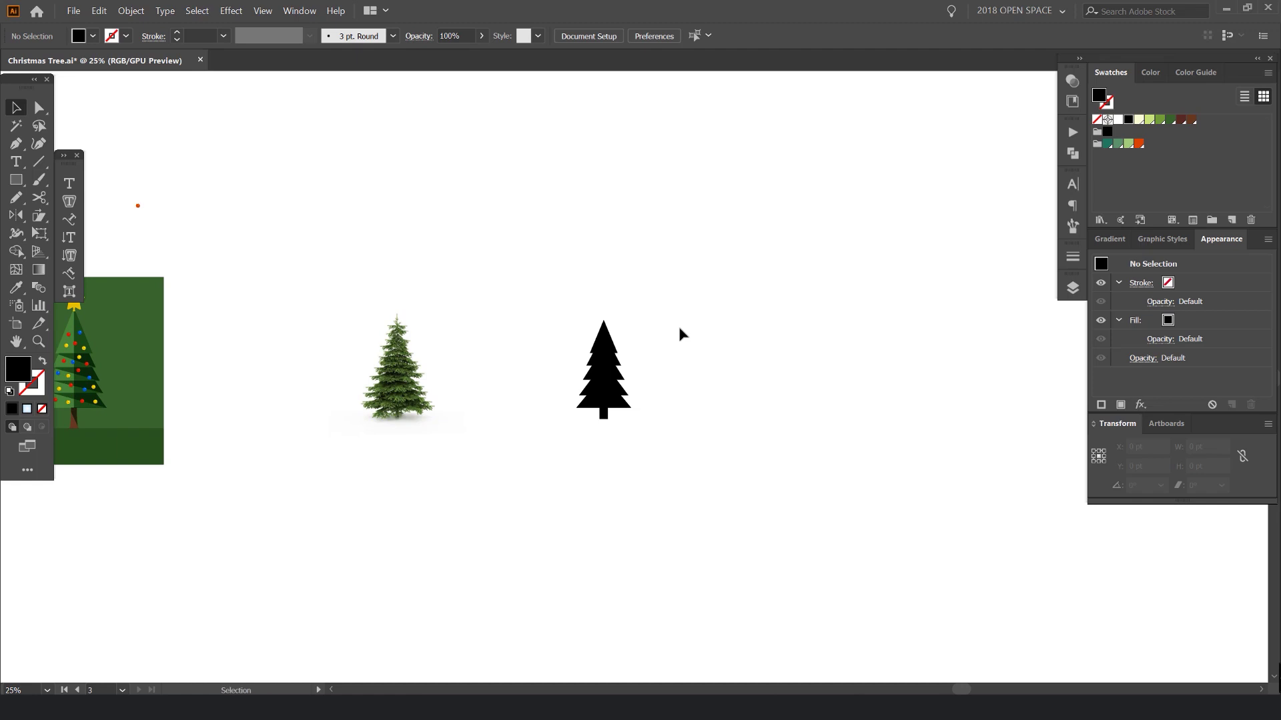
{"action": "left_click_drag", "start_coordinate": [659, 291], "coordinate": [678, 281]}
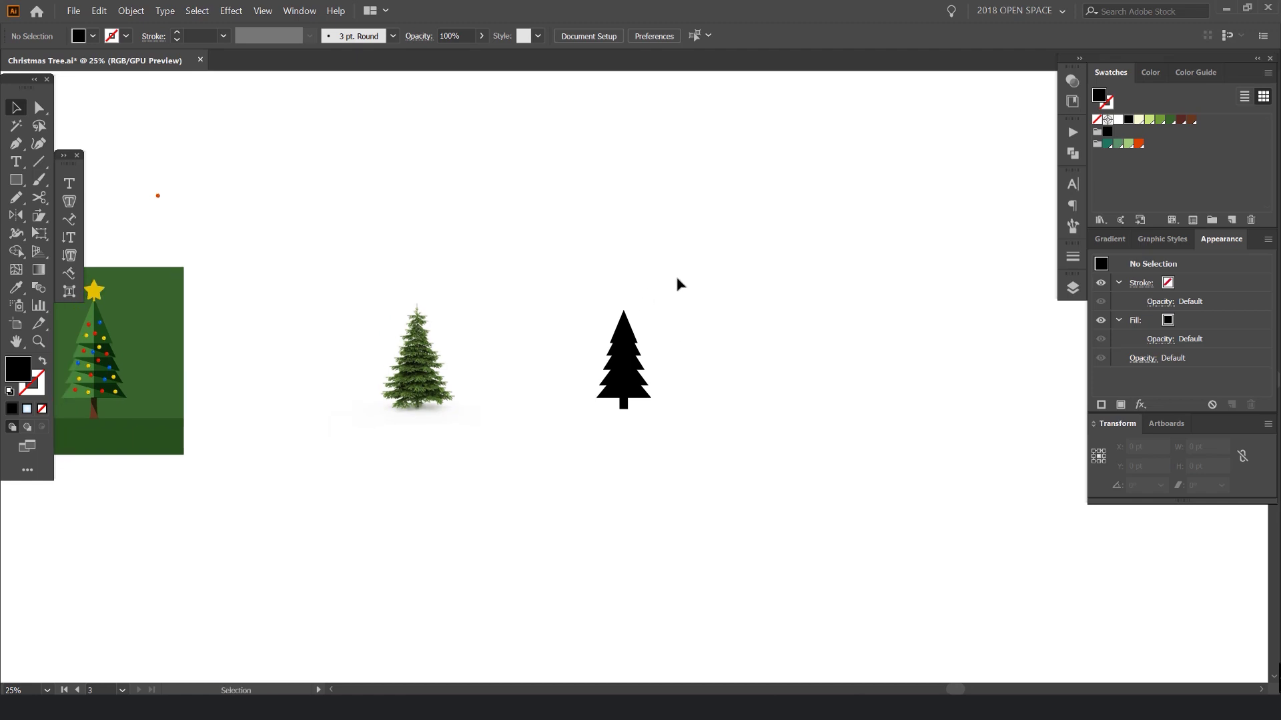
{"action": "key", "text": "ctrl+1"}
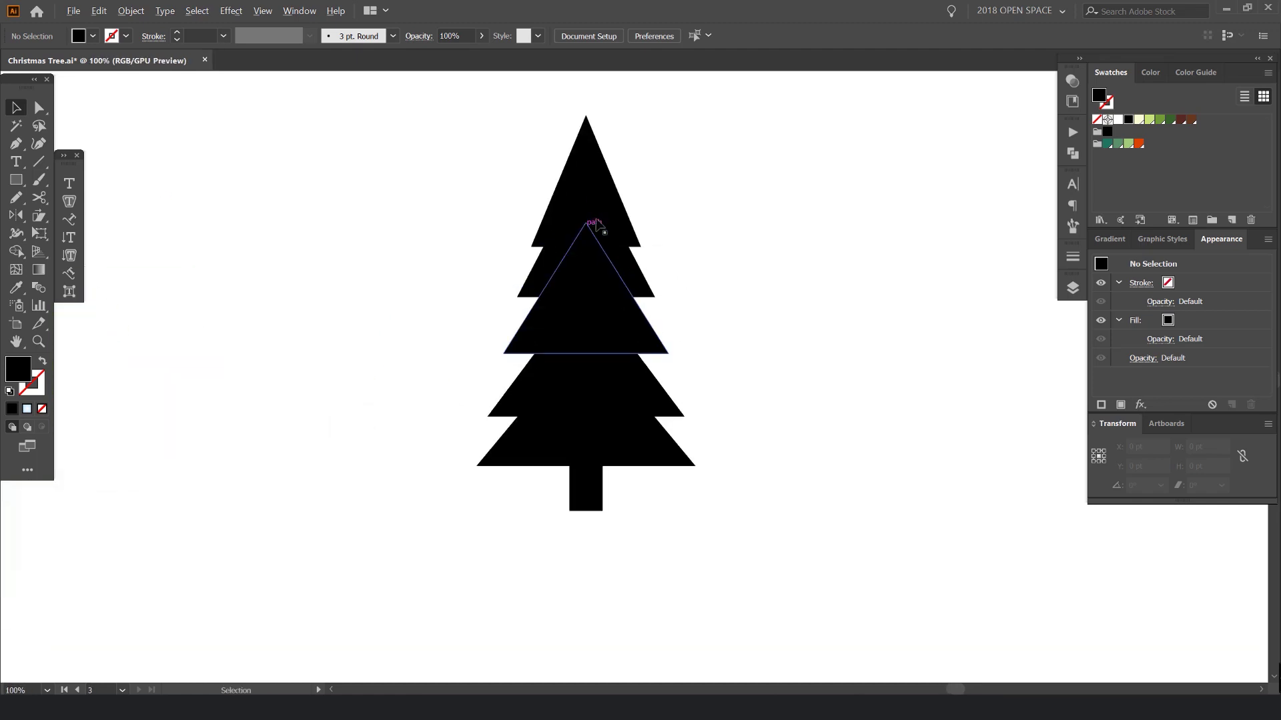
{"action": "left_click", "coordinate": [592, 214]}
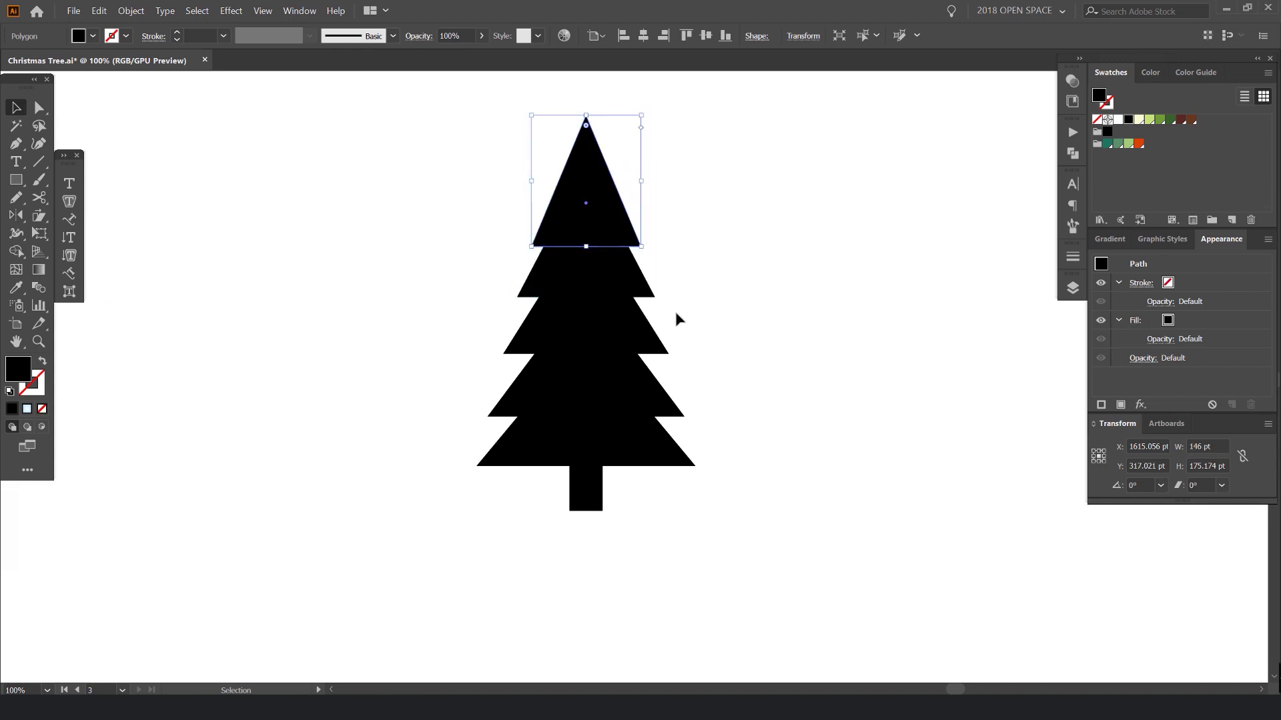
{"action": "left_click_drag", "start_coordinate": [675, 278], "coordinate": [714, 349]}
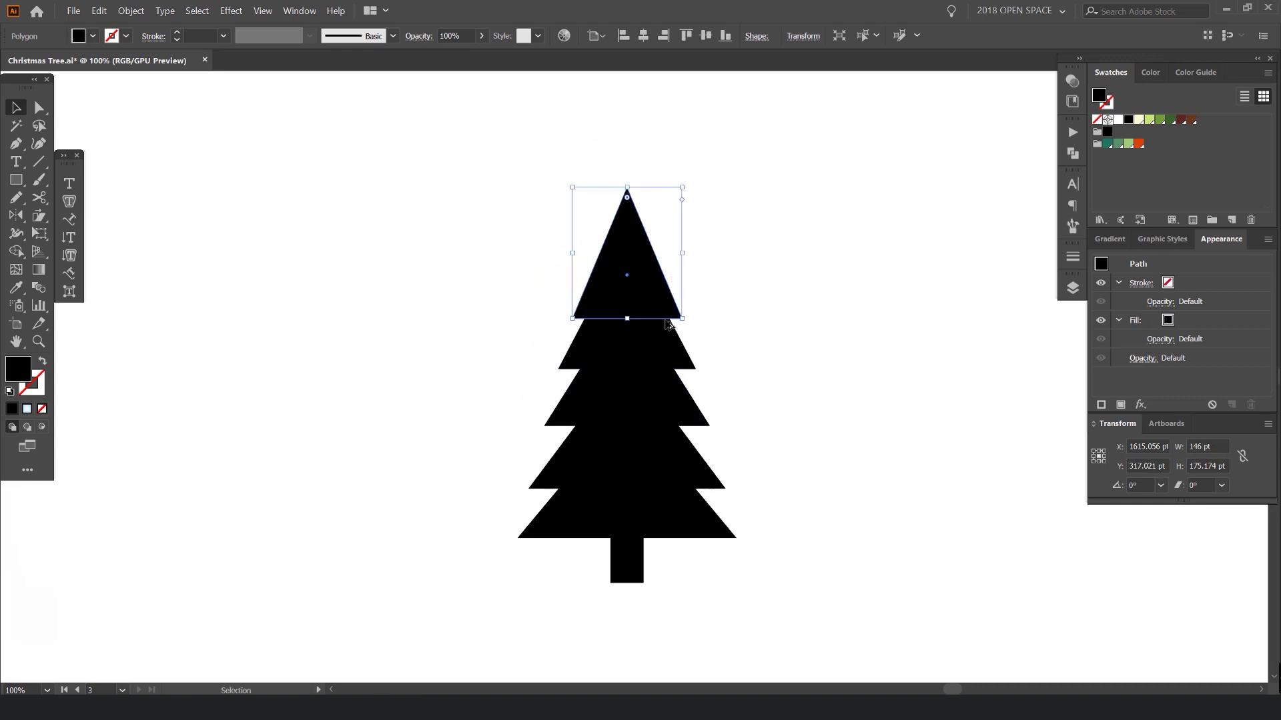
{"action": "scroll", "coordinate": [669, 324], "scroll_direction": "down", "scroll_amount": 1}
{"action": "left_click_drag", "start_coordinate": [347, 312], "coordinate": [753, 281]}
{"action": "scroll", "coordinate": [455, 280], "scroll_direction": "right", "scroll_amount": 10}
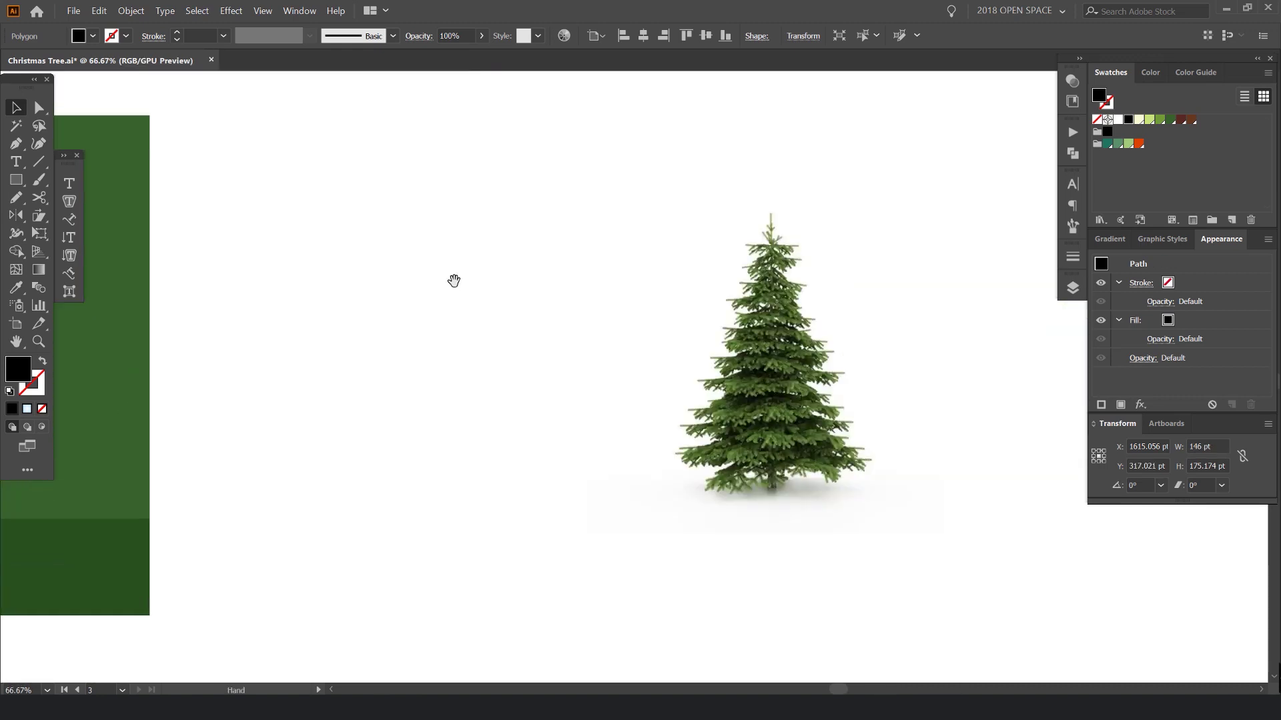
{"action": "key", "text": "ctrl+plus"}
{"action": "left_click", "coordinate": [718, 311]}
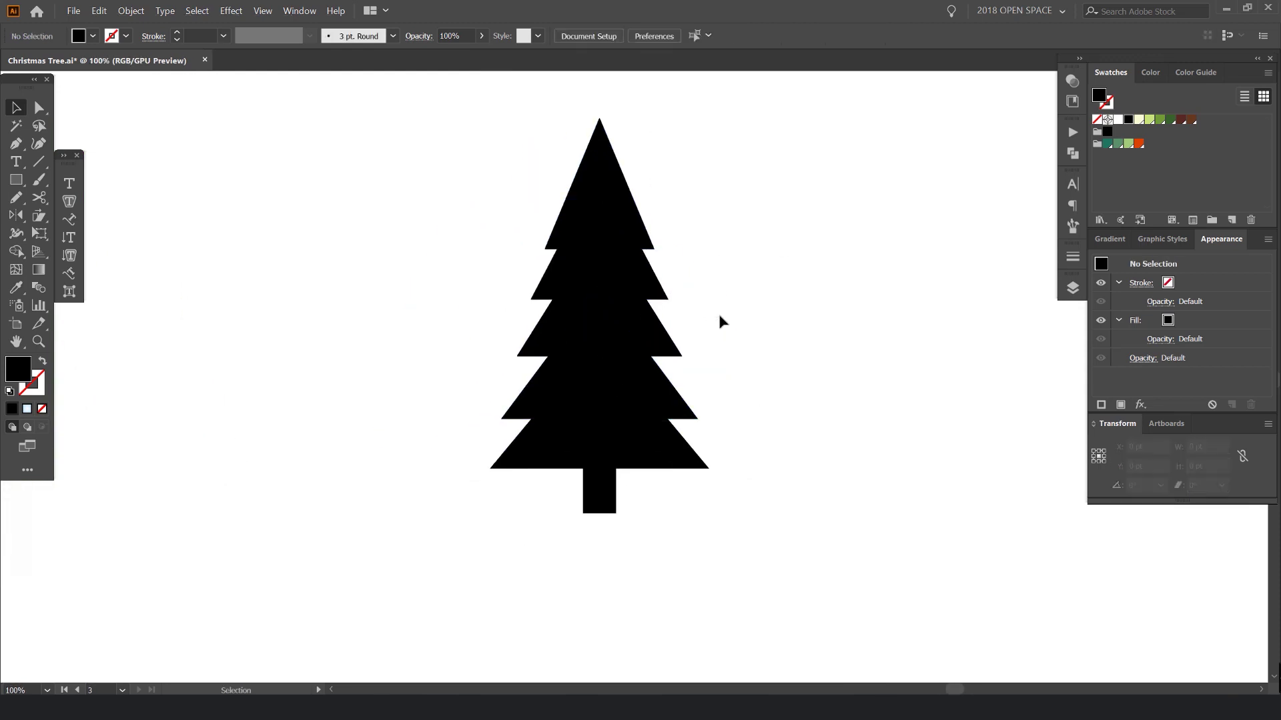
Shorten the trunk rectangle from its upper edge to about 60.4 pt high, so it starts at the base tier's lower edge
{"action": "left_click", "coordinate": [602, 497]}
{"action": "key", "text": "ctrl+plus"}
{"action": "key", "text": "ctrl+plus"}
{"action": "key", "text": "ctrl+plus"}
{"action": "key", "text": "ctrl+plus"}
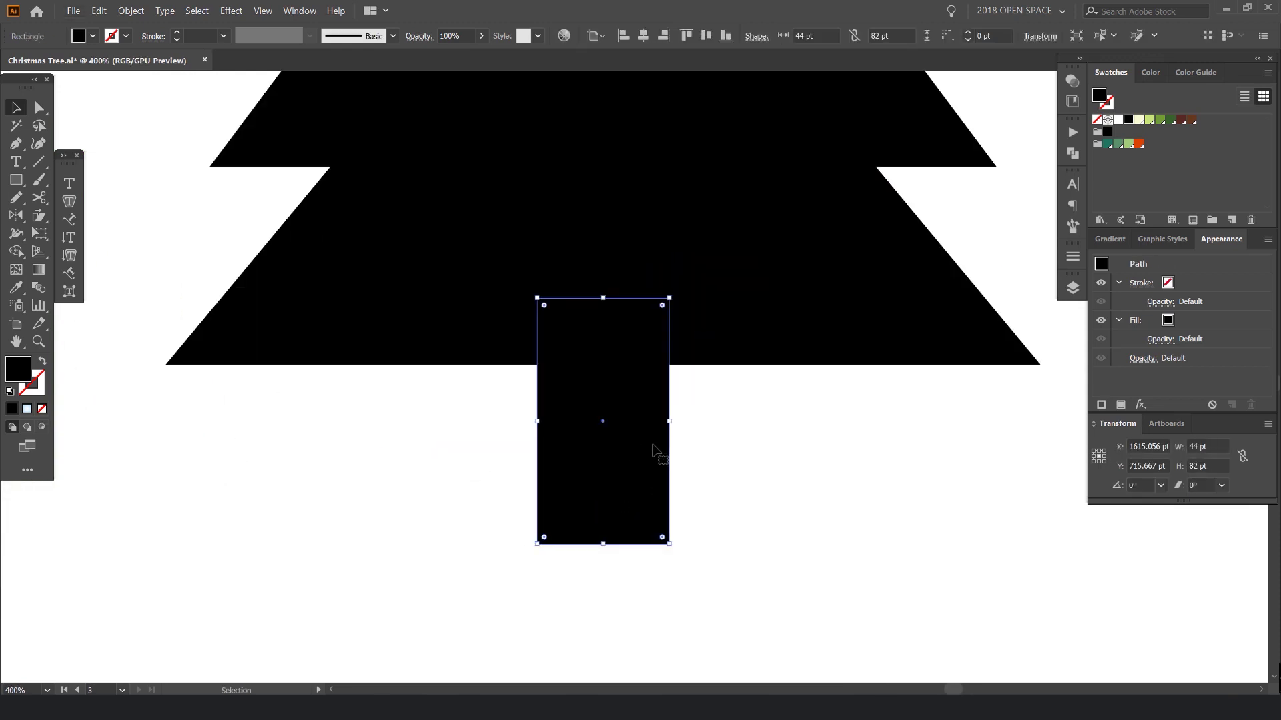
{"action": "scroll", "coordinate": [685, 442], "scroll_direction": "up", "scroll_amount": 1}
{"action": "left_click_drag", "start_coordinate": [683, 446], "coordinate": [650, 417]}
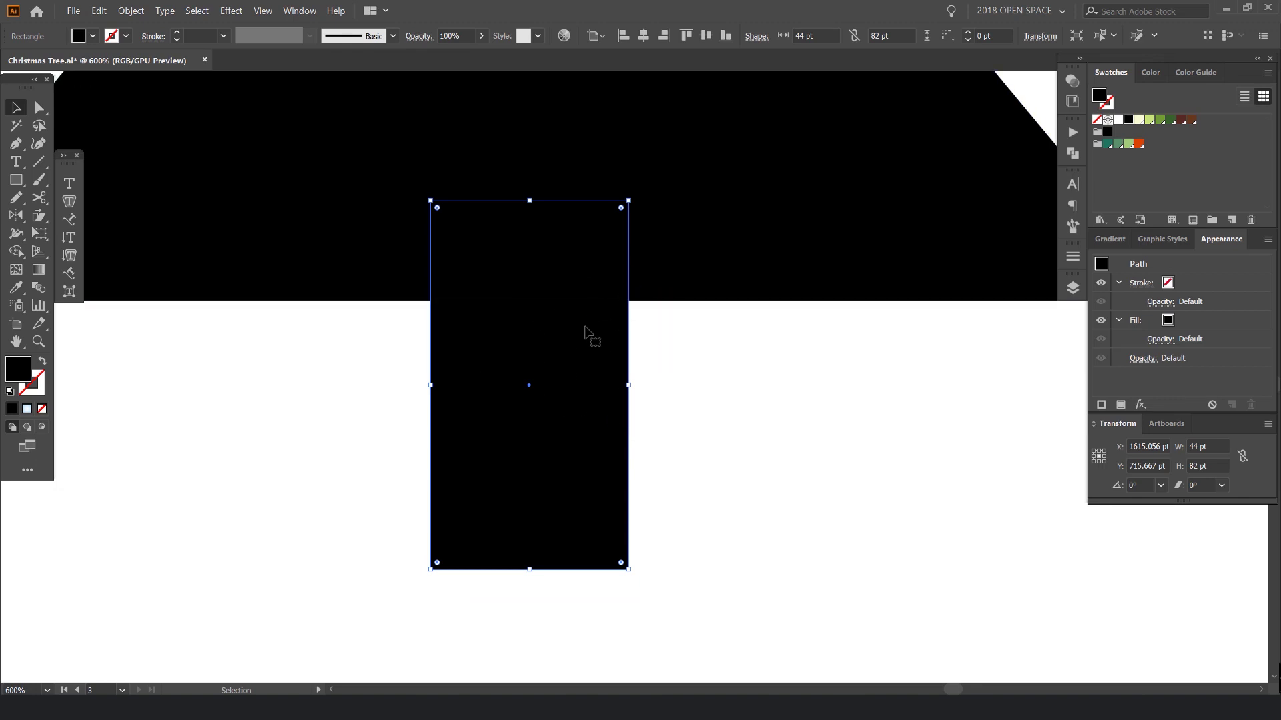
{"action": "left_click_drag", "start_coordinate": [530, 201], "coordinate": [536, 297]}
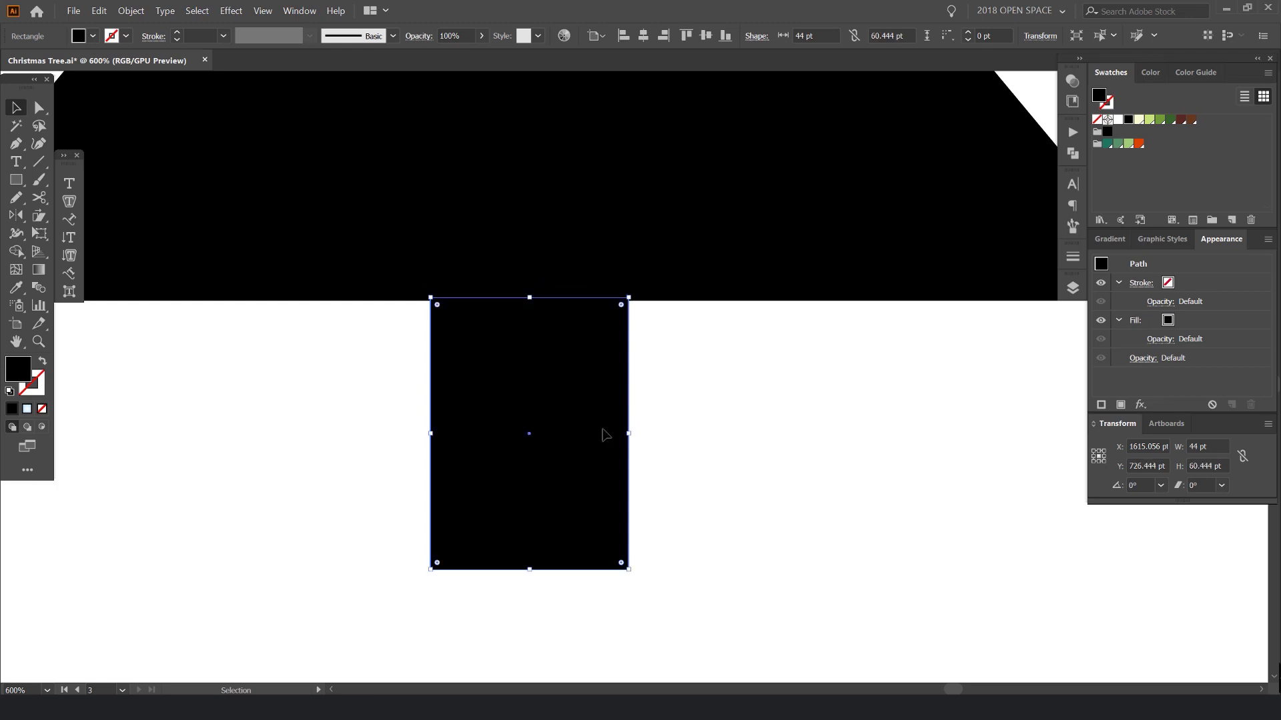
Try bending the trunk's right edge inward with the Pen tool, and undo each try
{"action": "key", "text": "p"}
{"action": "scroll", "coordinate": [632, 432], "scroll_direction": "down", "scroll_amount": 2}
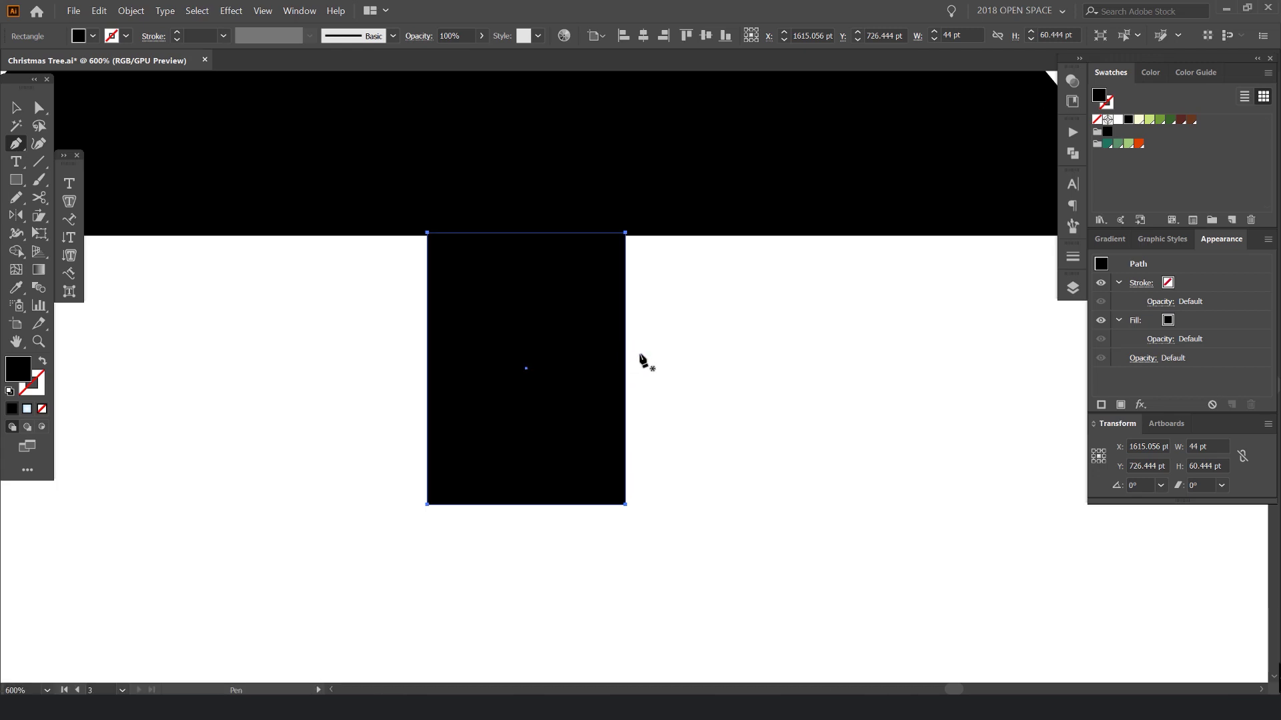
{"action": "scroll", "coordinate": [624, 343], "scroll_direction": "up", "scroll_amount": 1, "text": "alt"}
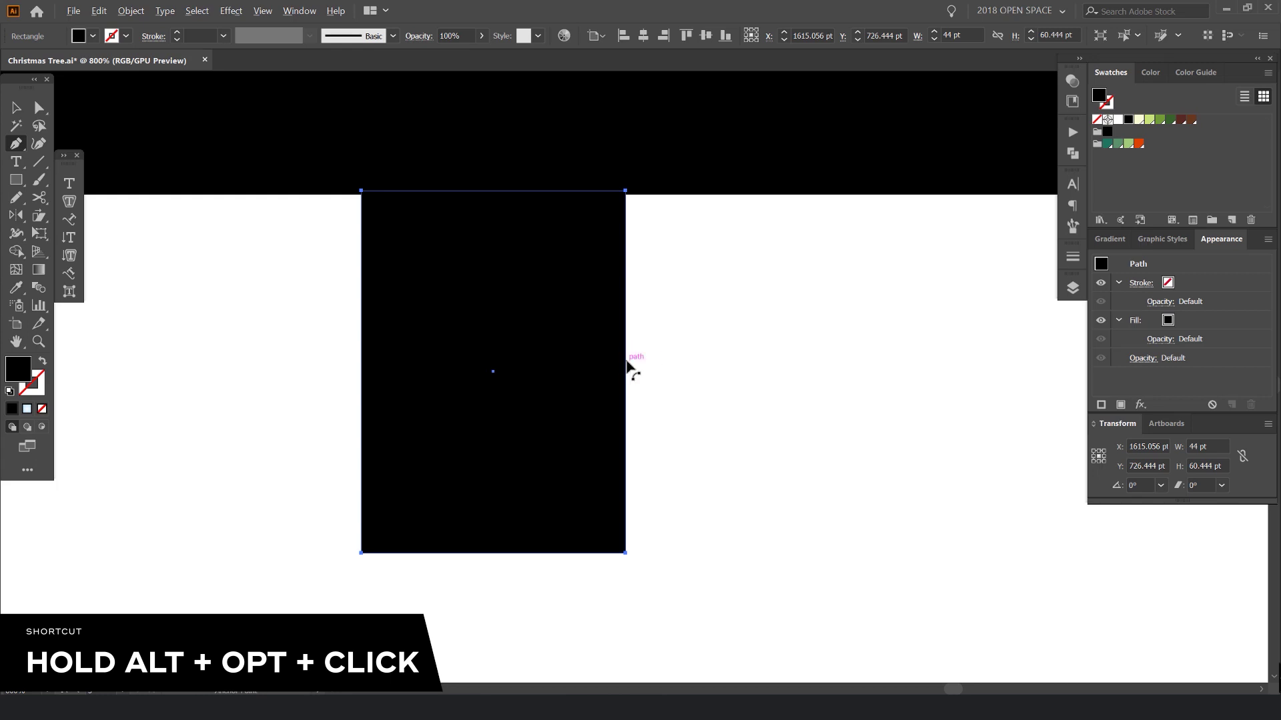
{"action": "left_click_drag", "start_coordinate": [626, 363], "coordinate": [531, 361]}
{"action": "scroll", "coordinate": [745, 351], "scroll_direction": "down", "scroll_amount": 1, "text": "alt"}
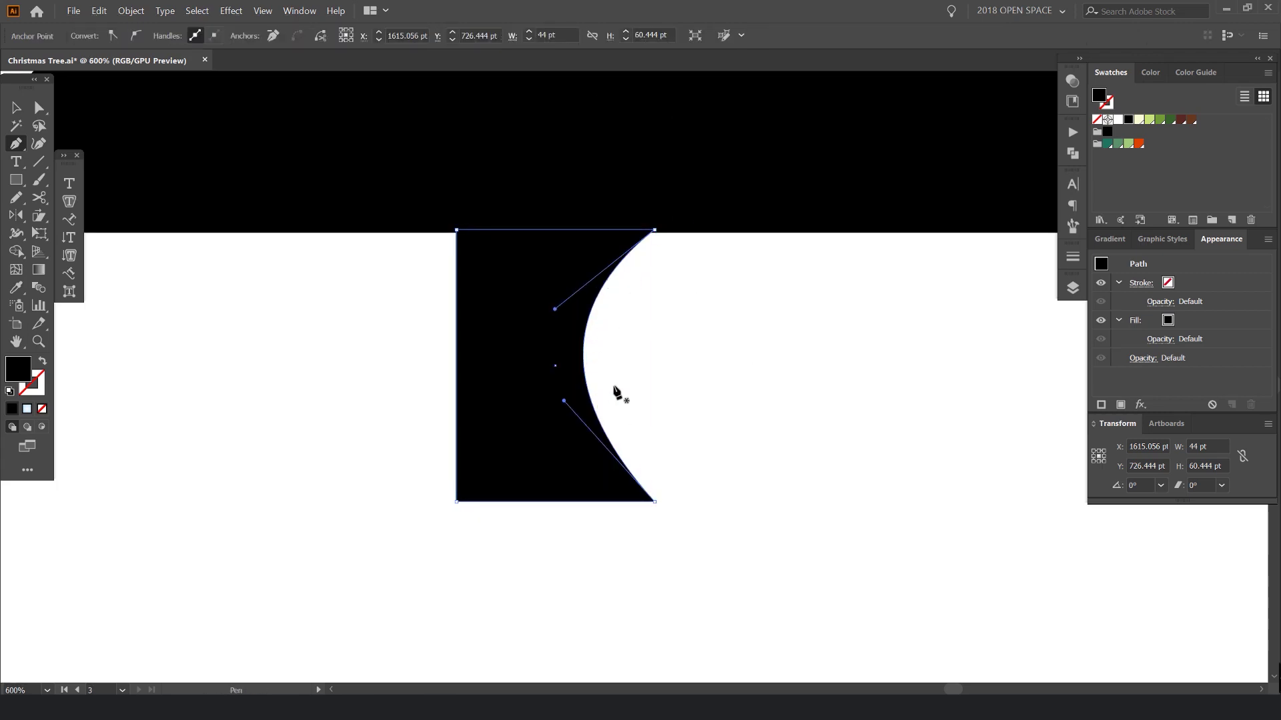
{"action": "key", "text": "ctrl+z"}
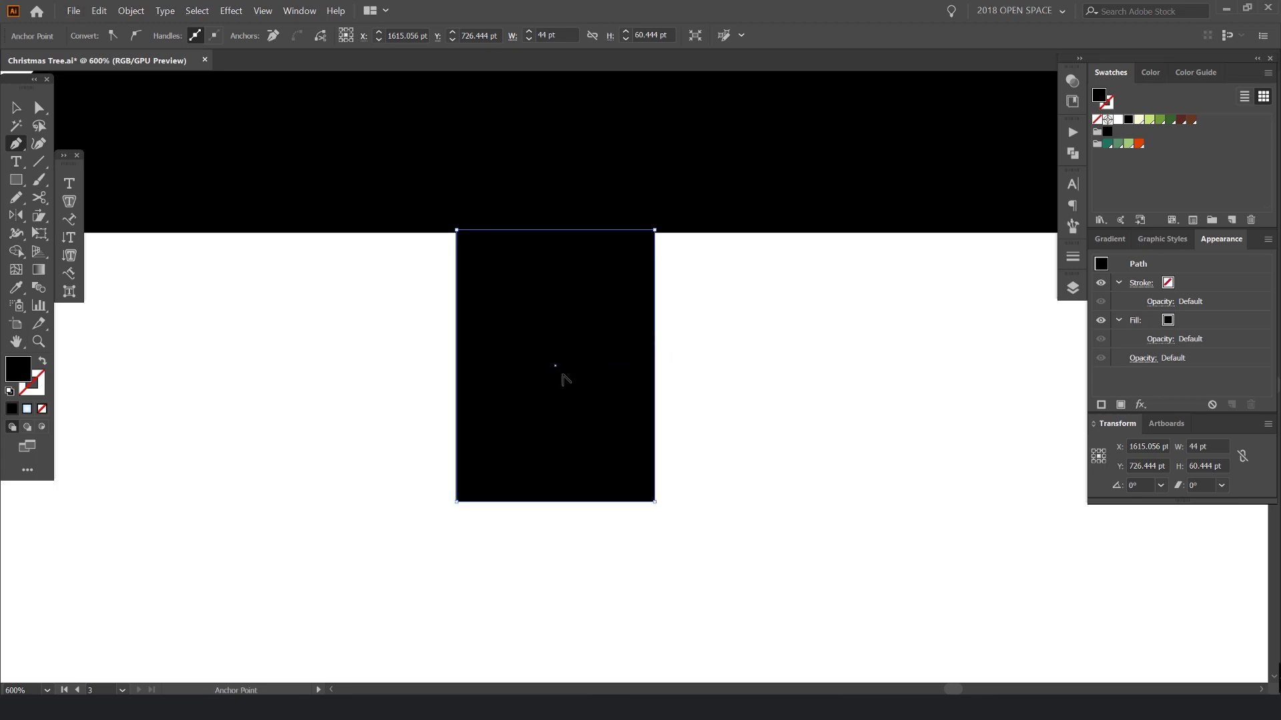
{"action": "scroll", "coordinate": [563, 379], "scroll_direction": "up", "scroll_amount": 4, "text": "alt"}
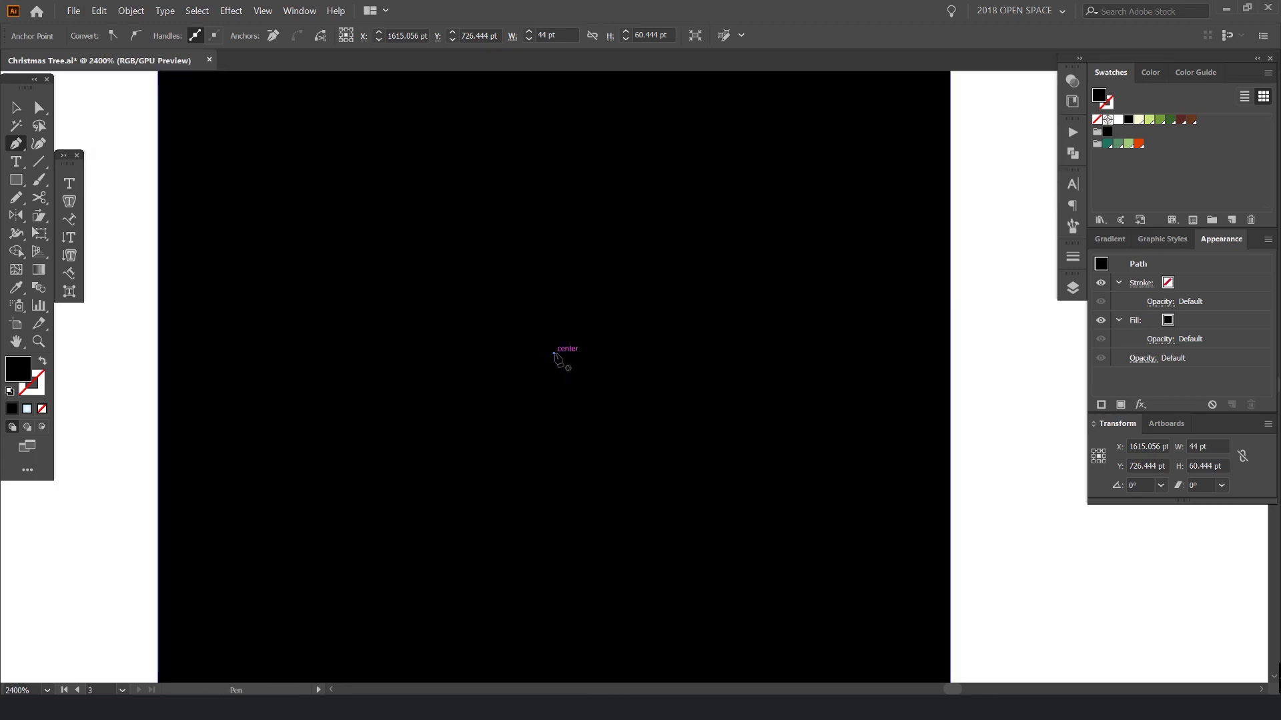
{"action": "scroll", "coordinate": [553, 355], "scroll_direction": "down", "scroll_amount": 2, "text": "alt"}
{"action": "left_click_drag", "start_coordinate": [745, 358], "coordinate": [639, 355]}
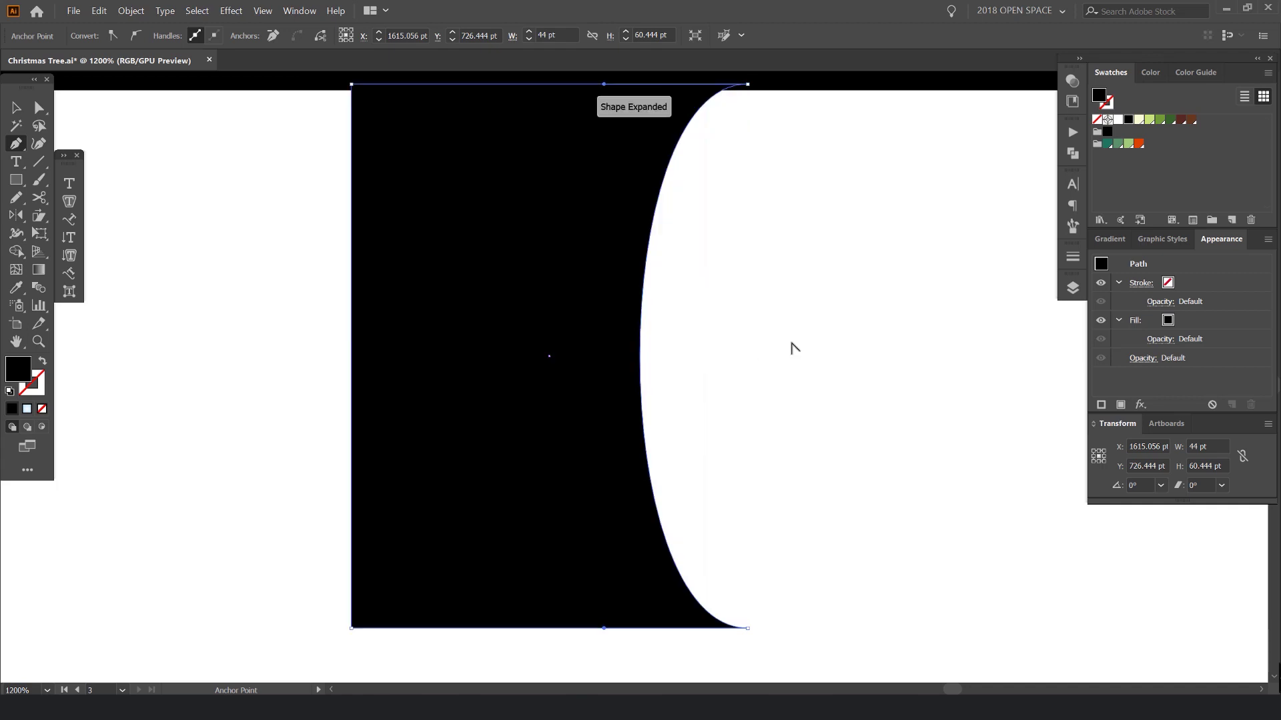
{"action": "scroll", "coordinate": [807, 347], "scroll_direction": "down", "scroll_amount": 2, "text": "alt"}
{"action": "key", "text": "ctrl+z"}
{"action": "scroll", "coordinate": [771, 349], "scroll_direction": "up", "scroll_amount": 2, "text": "alt"}
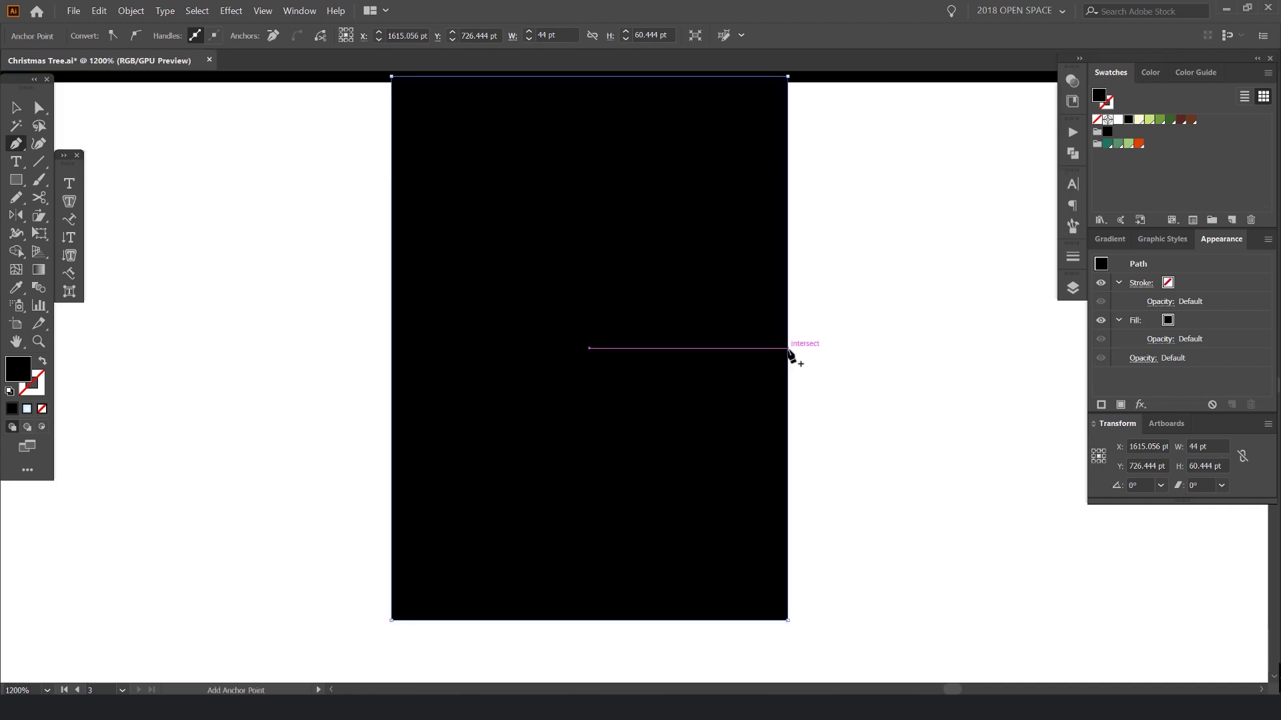
Bend the trunk's right and left edges inward by matching amounts at mid-height with the Pen tool, then deselect it
{"action": "left_click_drag", "start_coordinate": [790, 354], "coordinate": [718, 349]}
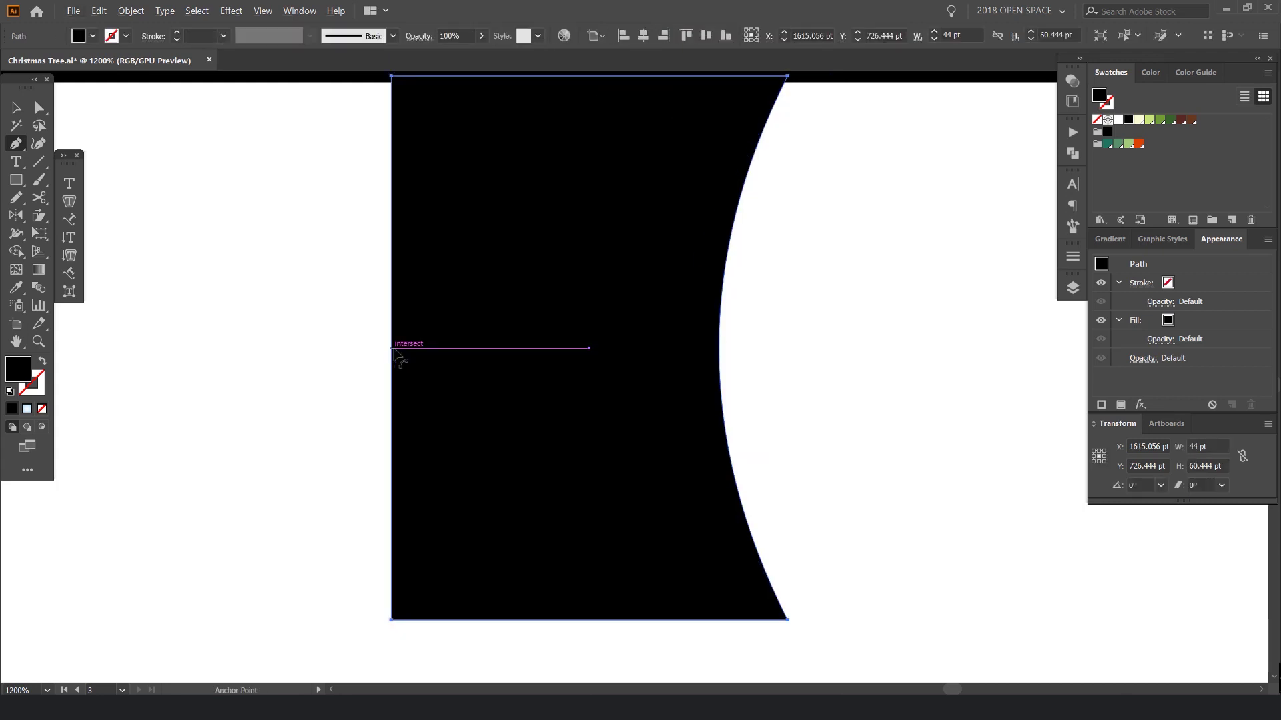
{"action": "left_click_drag", "start_coordinate": [392, 348], "coordinate": [470, 348]}
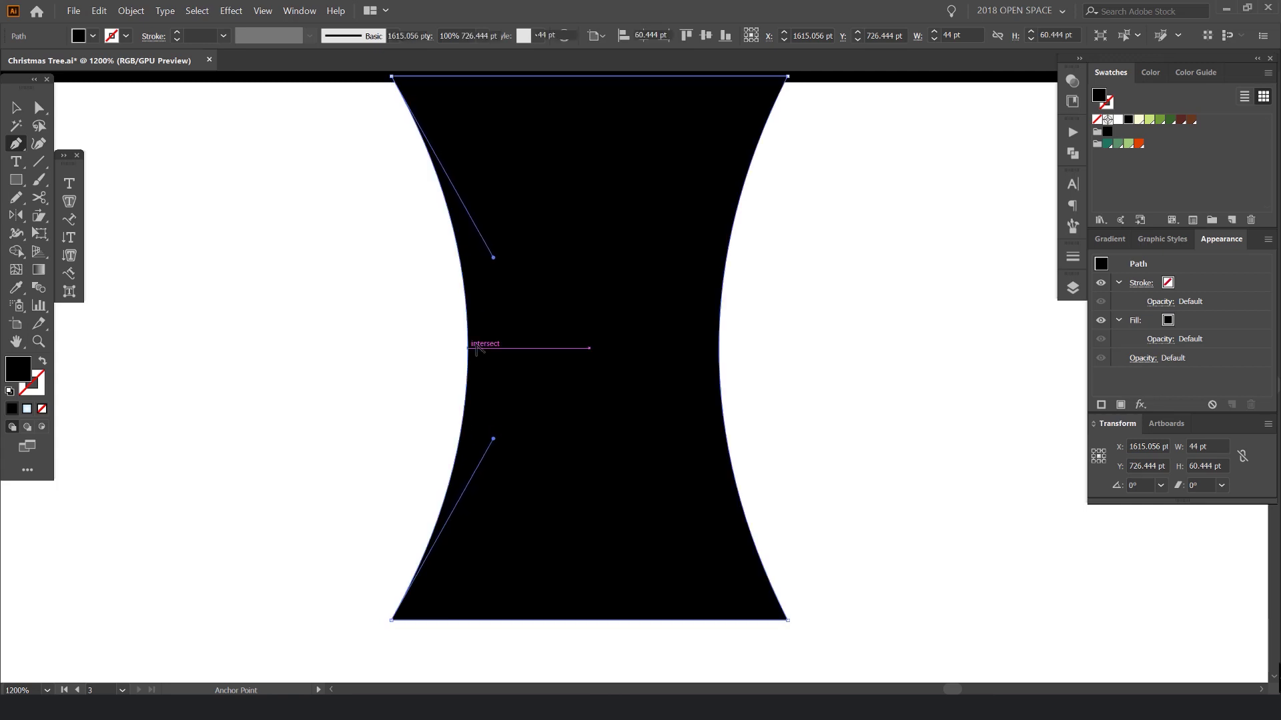
{"action": "key", "text": "v"}
{"action": "left_click", "coordinate": [842, 327]}
{"action": "scroll", "coordinate": [867, 327], "scroll_direction": "down", "scroll_amount": 6}
{"action": "scroll", "coordinate": [907, 333], "scroll_direction": "up", "scroll_amount": 5}
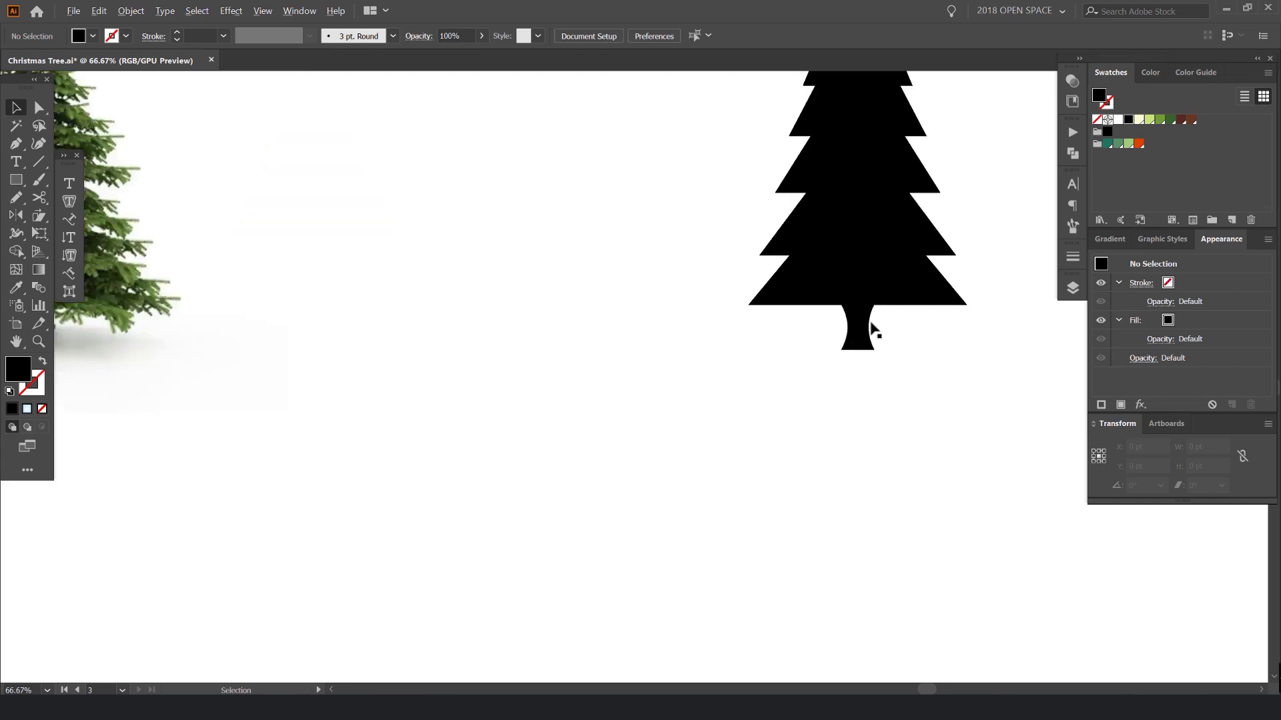
Lengthen the trunk by moving its two bottom anchor points straight down
{"action": "key", "text": "a"}
{"action": "left_click_drag", "start_coordinate": [911, 457], "coordinate": [584, 554]}
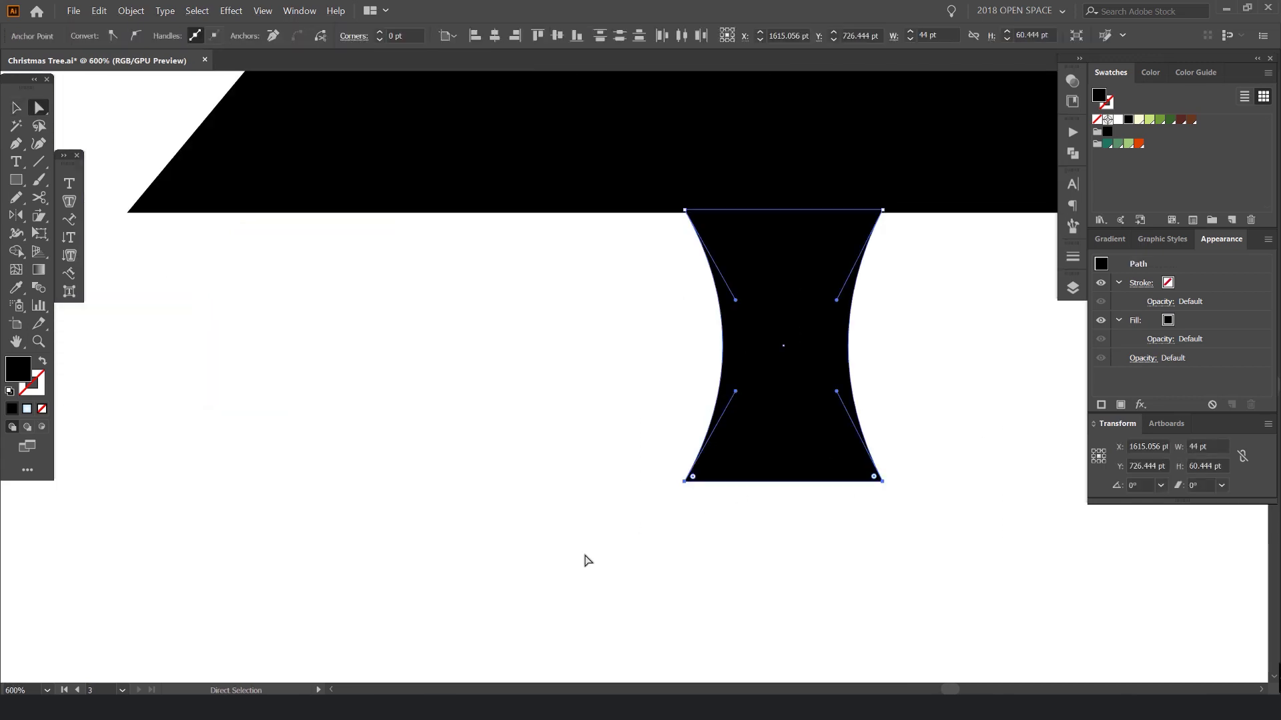
{"action": "key", "text": "shift+Down"}
{"action": "key", "text": "shift+Down"}
{"action": "key", "text": "shift+Down"}
{"action": "key", "text": "shift+Down"}
{"action": "key", "text": "ctrl+z"}
{"action": "key", "text": "Down"}
{"action": "key", "text": "Down"}
{"action": "key", "text": "Down"}
{"action": "key", "text": "Down"}
{"action": "left_click_drag", "start_coordinate": [475, 446], "coordinate": [292, 306]}
{"action": "scroll", "coordinate": [712, 419], "scroll_direction": "up", "scroll_amount": 1}
{"action": "left_click", "coordinate": [737, 406]}
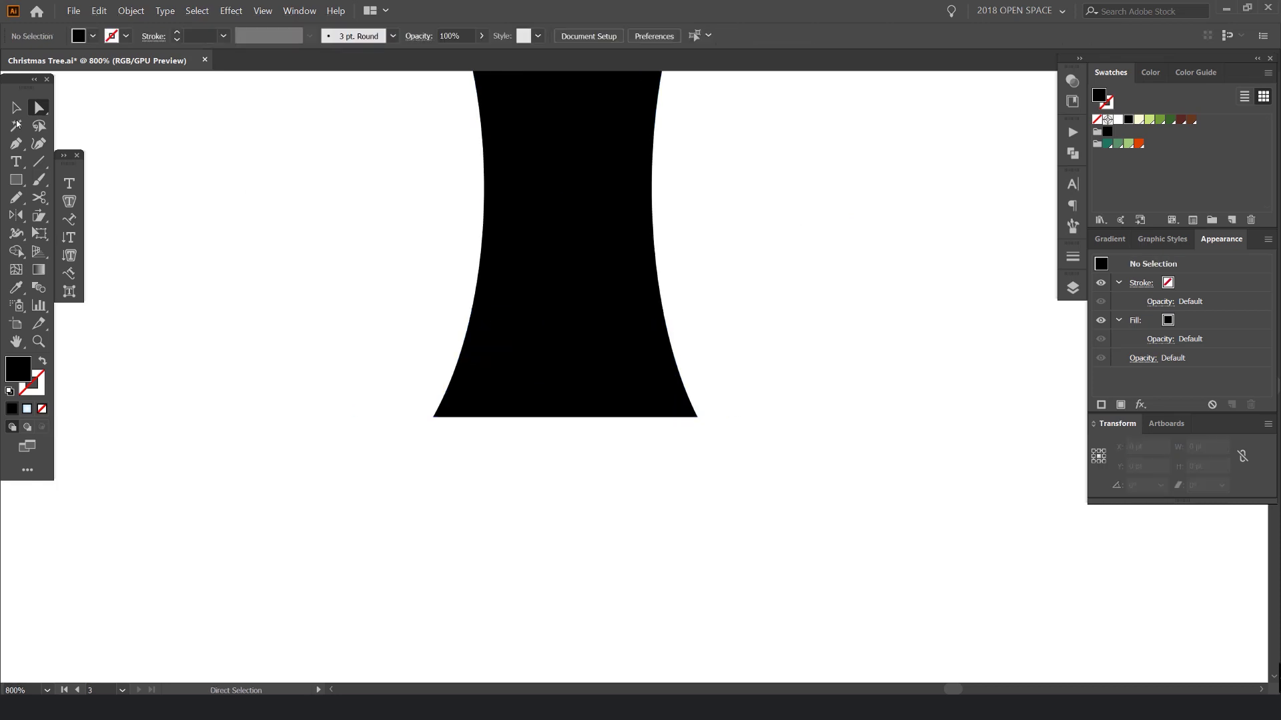
Lower the trunk's two bottom anchor points further, to a trunk height of about 88 pt, and check the whole tree beside the photo
{"action": "left_click", "coordinate": [39, 108]}
{"action": "left_click_drag", "start_coordinate": [744, 394], "coordinate": [312, 531]}
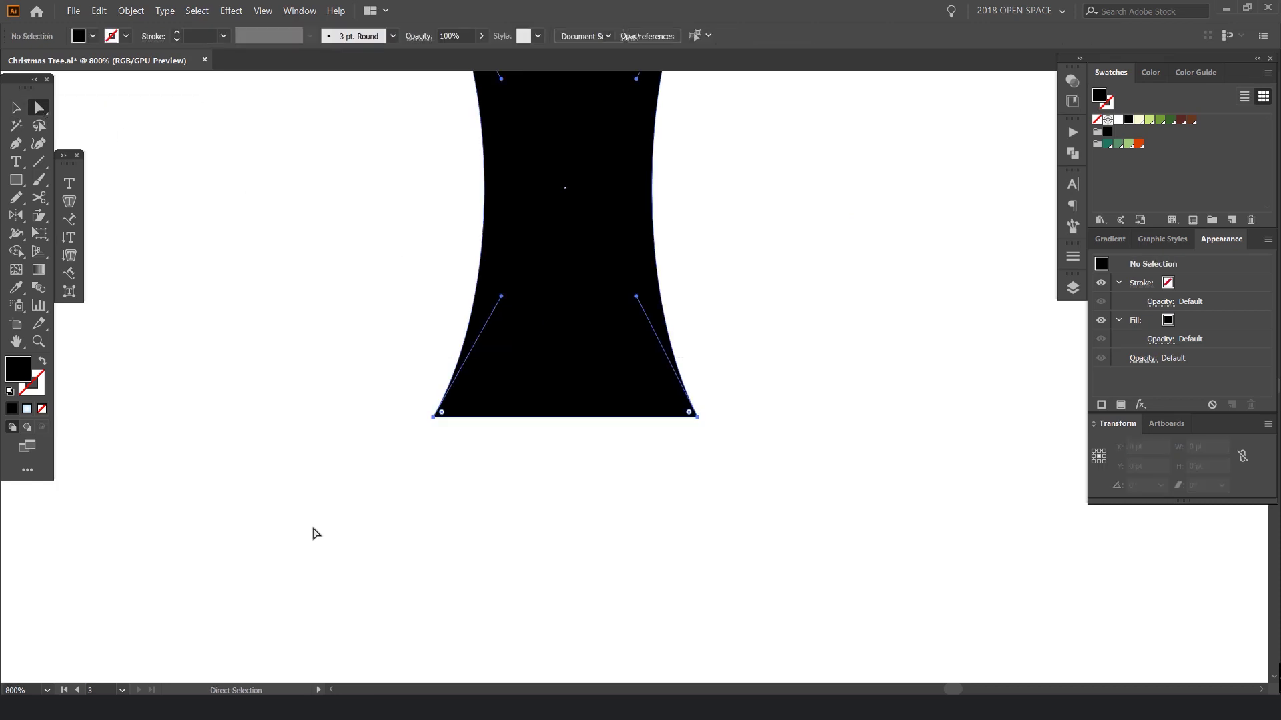
{"action": "key", "text": "Down"}
{"action": "key", "text": "Down"}
{"action": "key", "text": "Down"}
{"action": "scroll", "coordinate": [635, 417], "scroll_direction": "down", "scroll_amount": 4}
{"action": "left_click", "coordinate": [809, 374]}
{"action": "scroll", "coordinate": [809, 374], "scroll_direction": "down", "scroll_amount": 1}
{"action": "left_click_drag", "start_coordinate": [914, 308], "coordinate": [823, 455]}
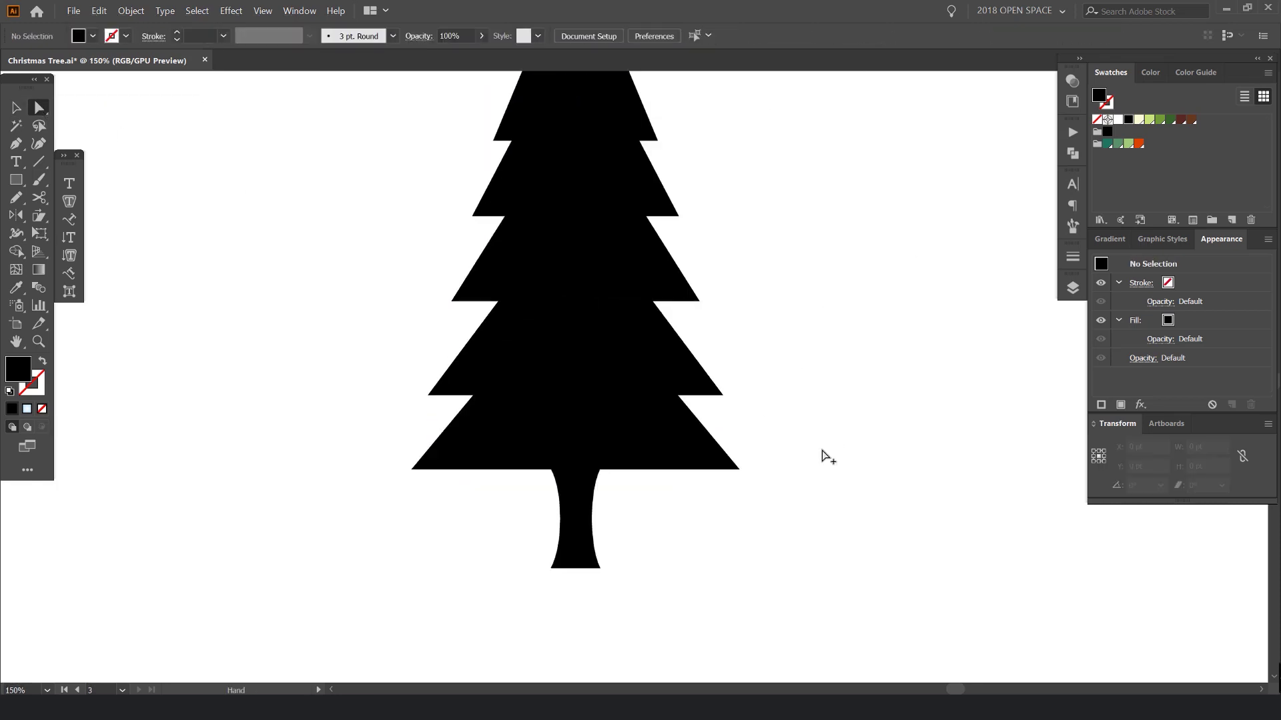
{"action": "scroll", "coordinate": [824, 451], "scroll_direction": "down", "scroll_amount": 2}
{"action": "scroll", "coordinate": [851, 347], "scroll_direction": "down", "scroll_amount": 1}
{"action": "scroll", "coordinate": [855, 291], "scroll_direction": "up", "scroll_amount": 1}
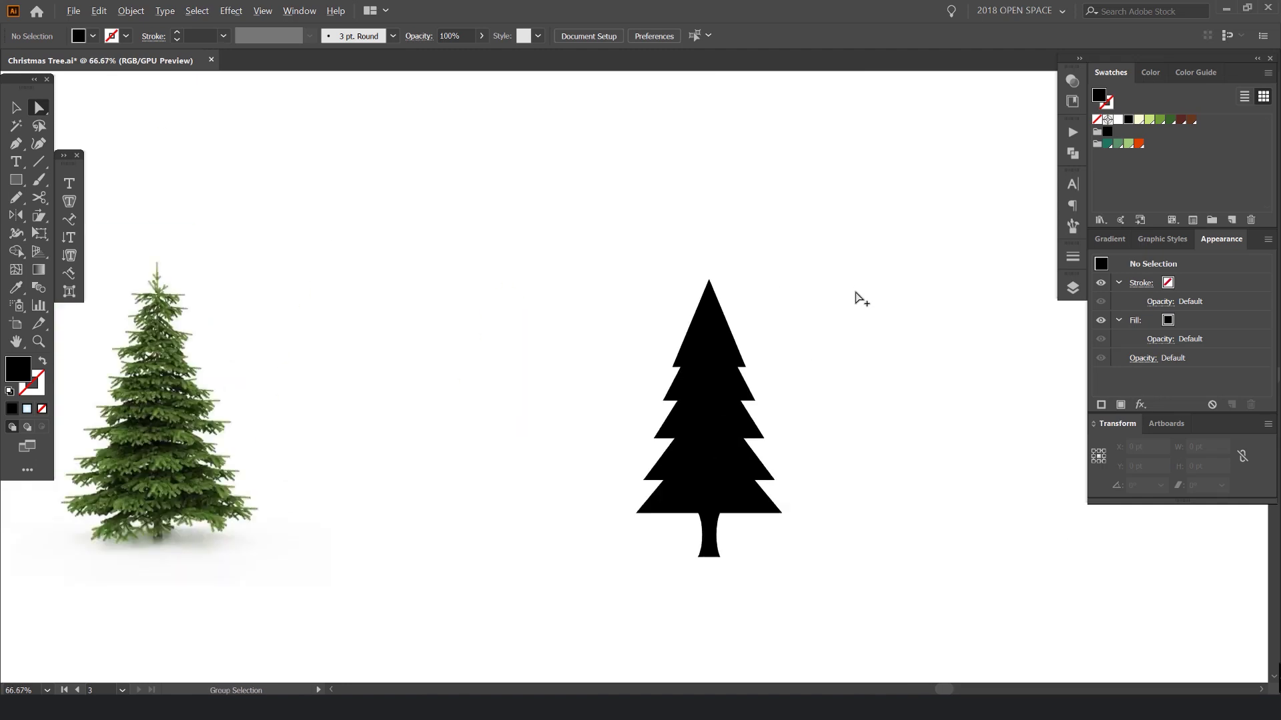
Move the whole tree to about X 1378 pt and duplicate it level with the original, about 566 pt to its right
{"action": "left_click_drag", "start_coordinate": [856, 292], "coordinate": [665, 212]}
{"action": "key", "text": "v"}
{"action": "left_click_drag", "start_coordinate": [455, 514], "coordinate": [448, 517]}
{"action": "left_click_drag", "start_coordinate": [517, 337], "coordinate": [398, 331]}
{"action": "left_click_drag", "start_coordinate": [398, 332], "coordinate": [681, 319]}
{"action": "left_click_drag", "start_coordinate": [509, 196], "coordinate": [393, 482]}
{"action": "scroll", "coordinate": [312, 310], "scroll_direction": "up", "scroll_amount": 1}
{"action": "scroll", "coordinate": [311, 310], "scroll_direction": "up", "scroll_amount": 1}
{"action": "scroll", "coordinate": [470, 283], "scroll_direction": "down", "scroll_amount": 5}
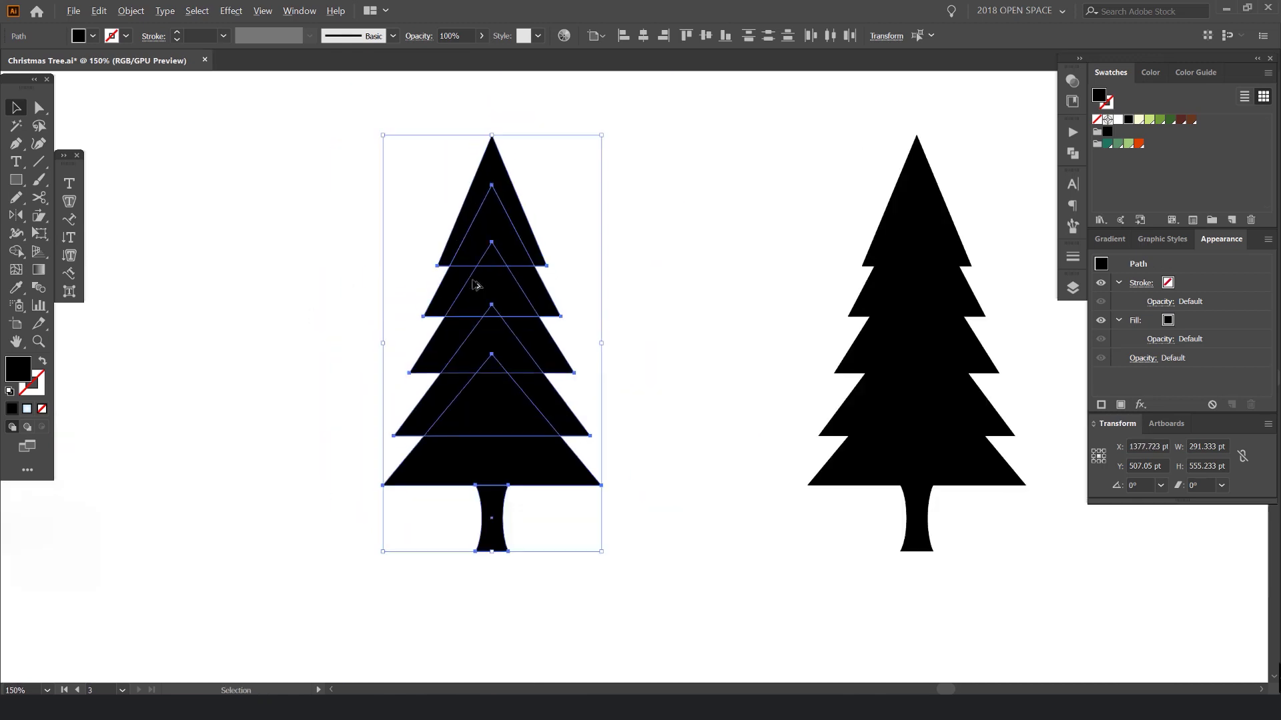
{"action": "left_click", "coordinate": [571, 211]}
{"action": "scroll", "coordinate": [597, 275], "scroll_direction": "up", "scroll_amount": 3}
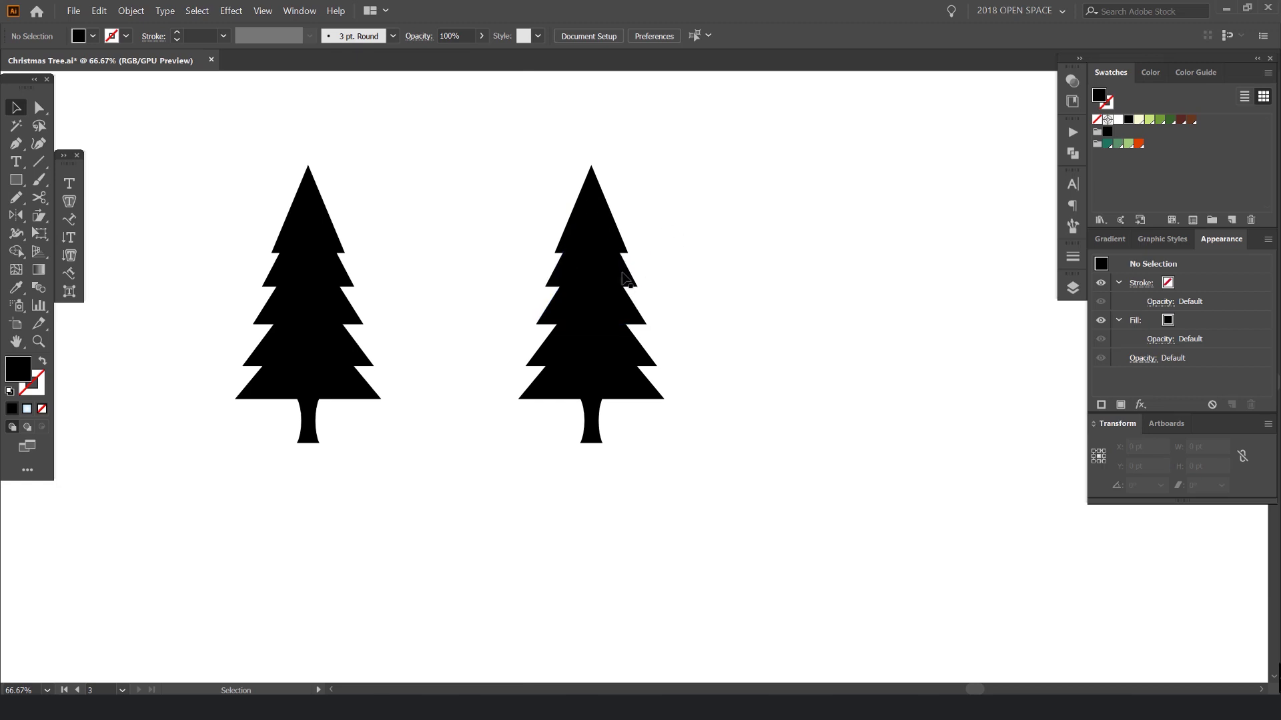
Fill all five triangle tiers of the right-hand tree with the dark green swatch, leaving its trunk black
{"action": "scroll", "coordinate": [623, 274], "scroll_direction": "up", "scroll_amount": 1}
{"action": "left_click", "coordinate": [613, 182]}
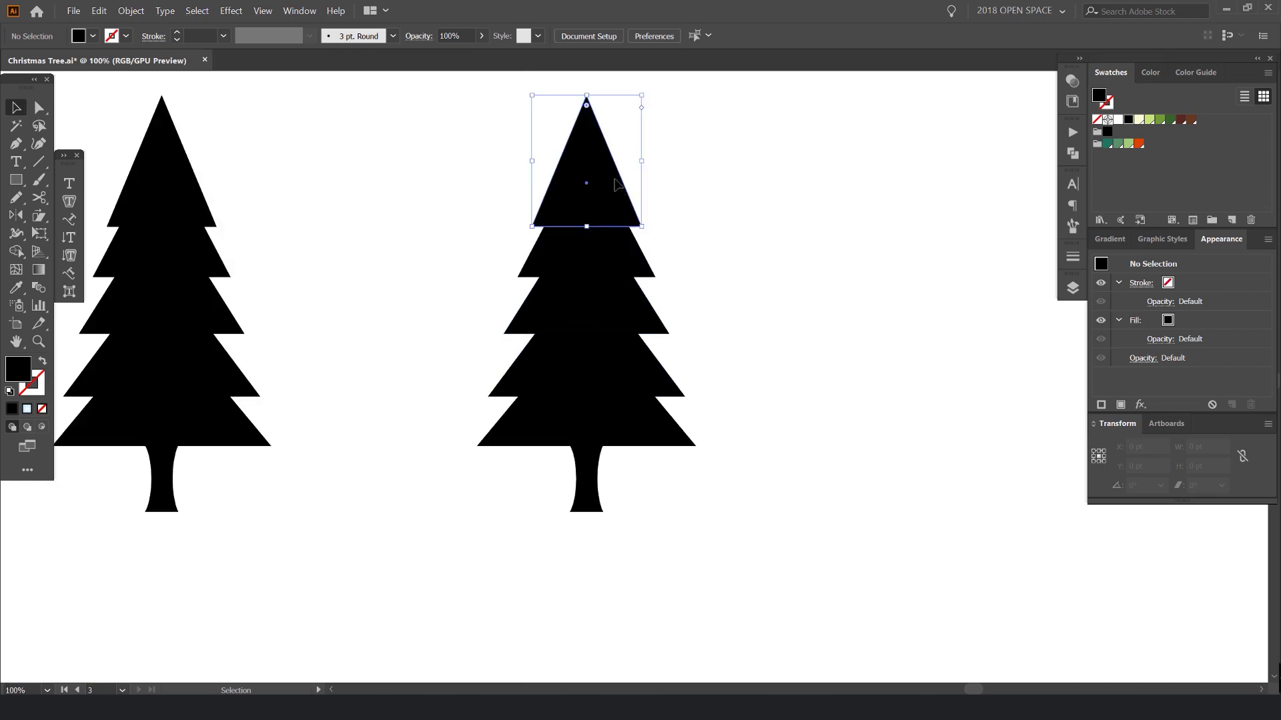
{"action": "left_click", "coordinate": [625, 246], "text": "shift"}
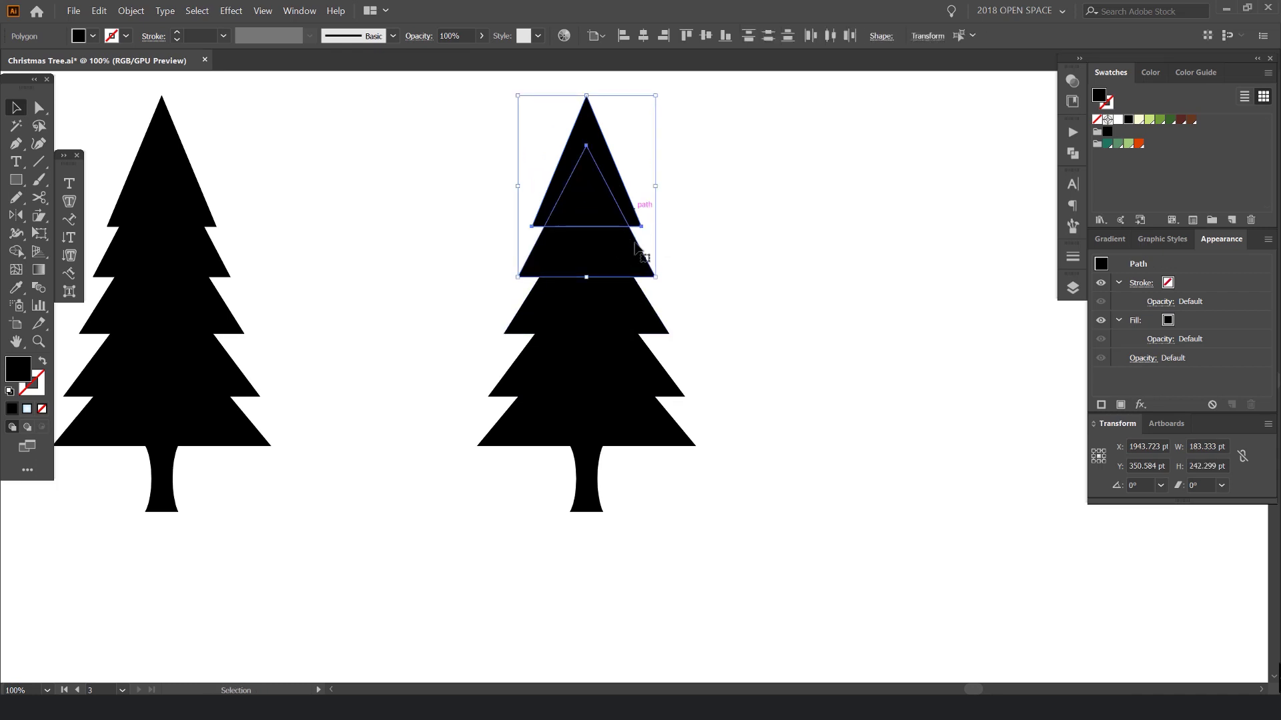
{"action": "left_click", "coordinate": [644, 307], "text": "shift"}
{"action": "left_click", "coordinate": [650, 367], "text": "shift"}
{"action": "left_click", "coordinate": [655, 417], "text": "shift"}
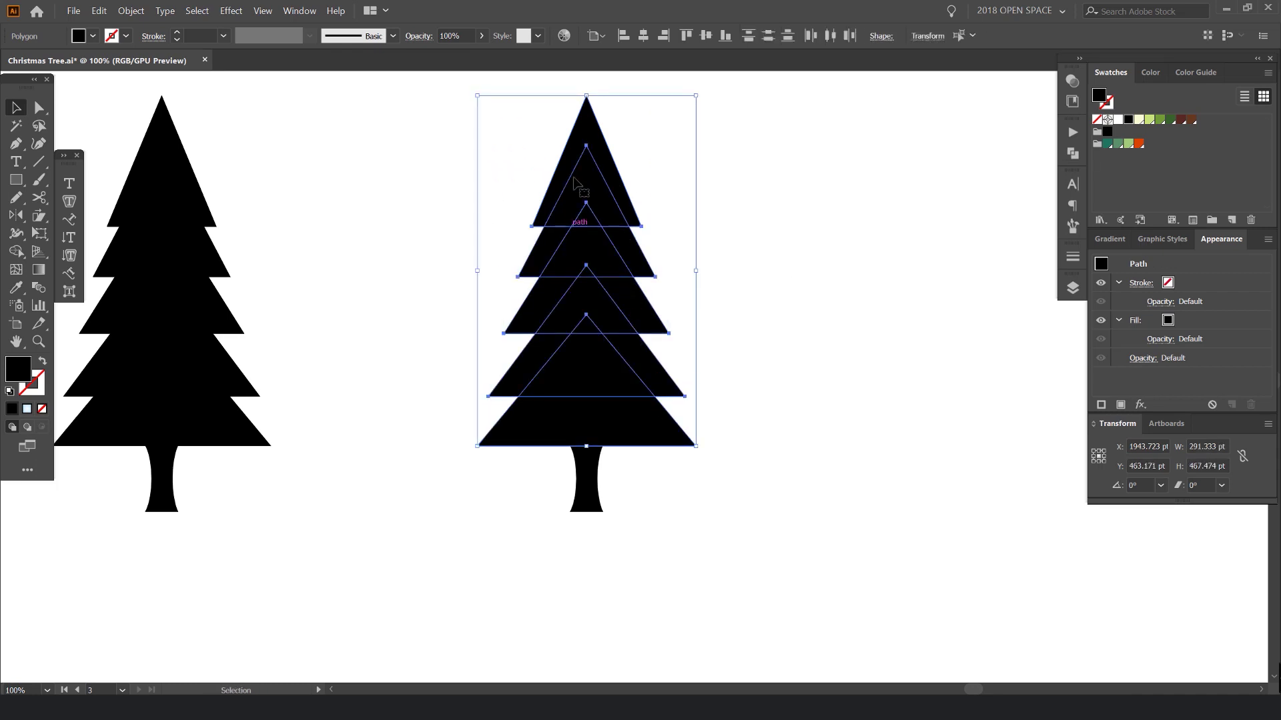
{"action": "scroll", "coordinate": [578, 183], "scroll_direction": "up", "scroll_amount": 1}
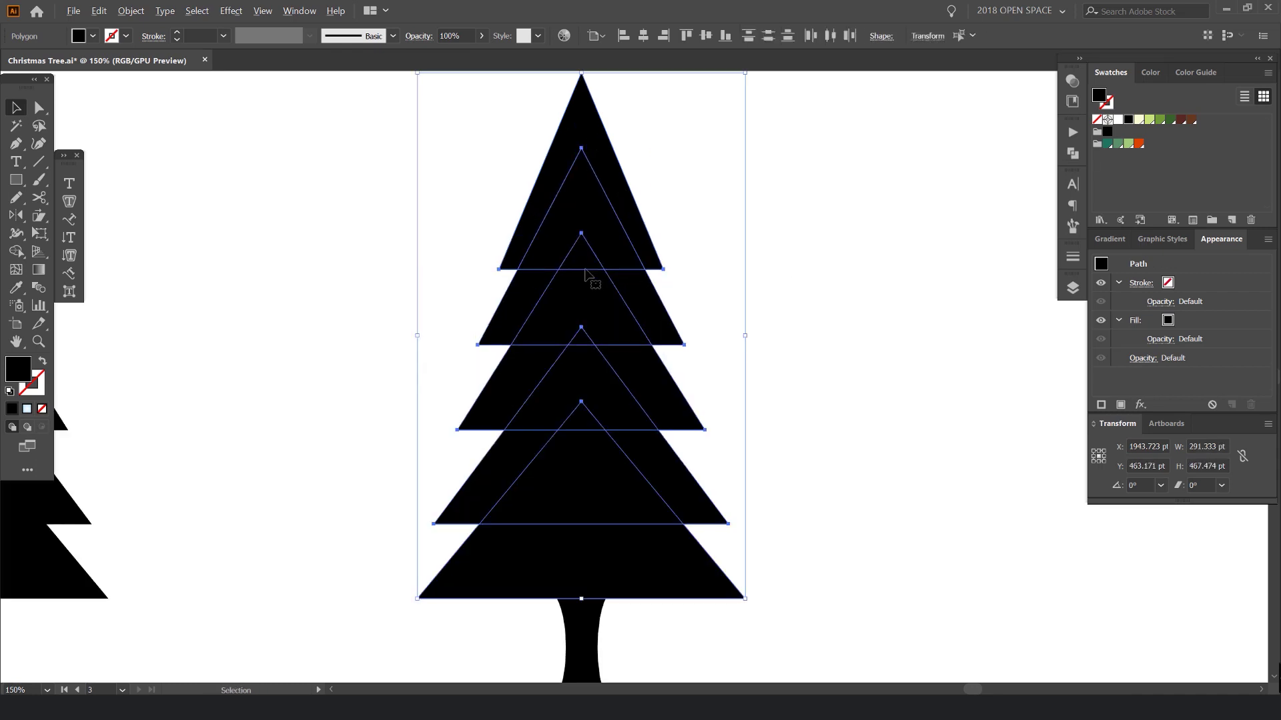
{"action": "left_click", "coordinate": [1170, 121]}
{"action": "left_click", "coordinate": [855, 188]}
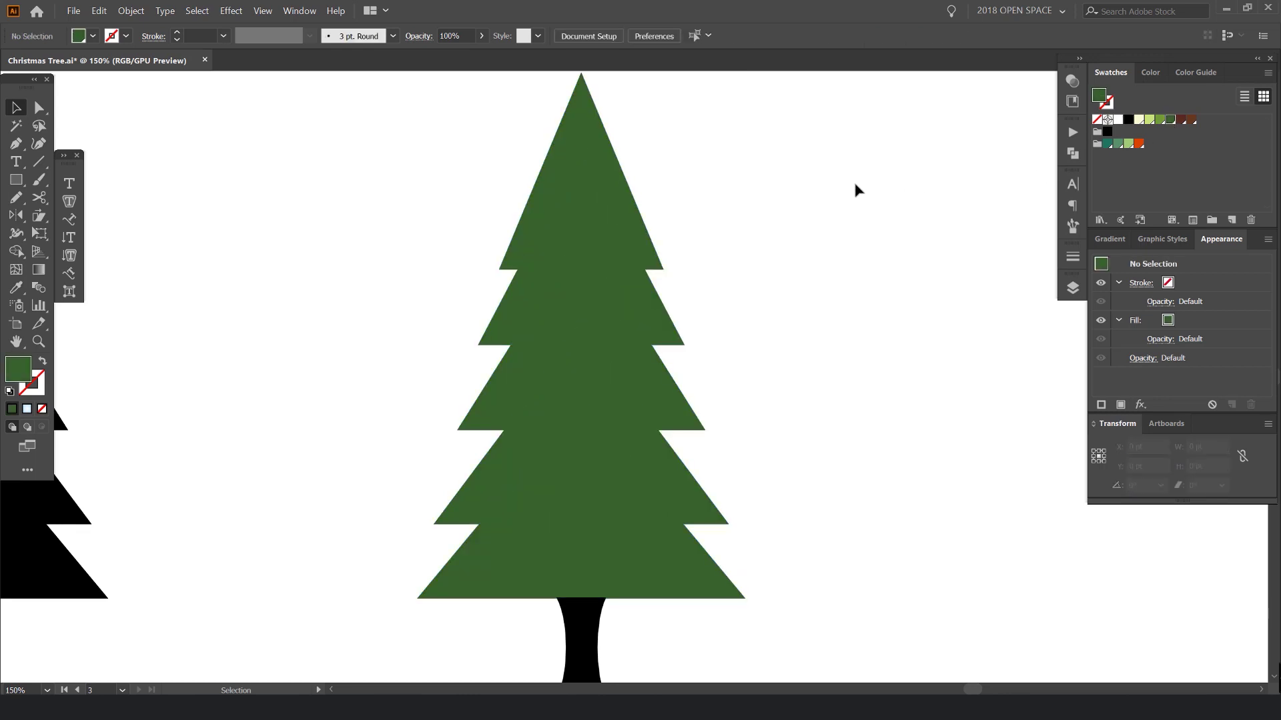
Switch to the Color Hunt website in the browser and choose the Green palette category
{"action": "left_click_drag", "start_coordinate": [1, 140], "coordinate": [631, 206]}
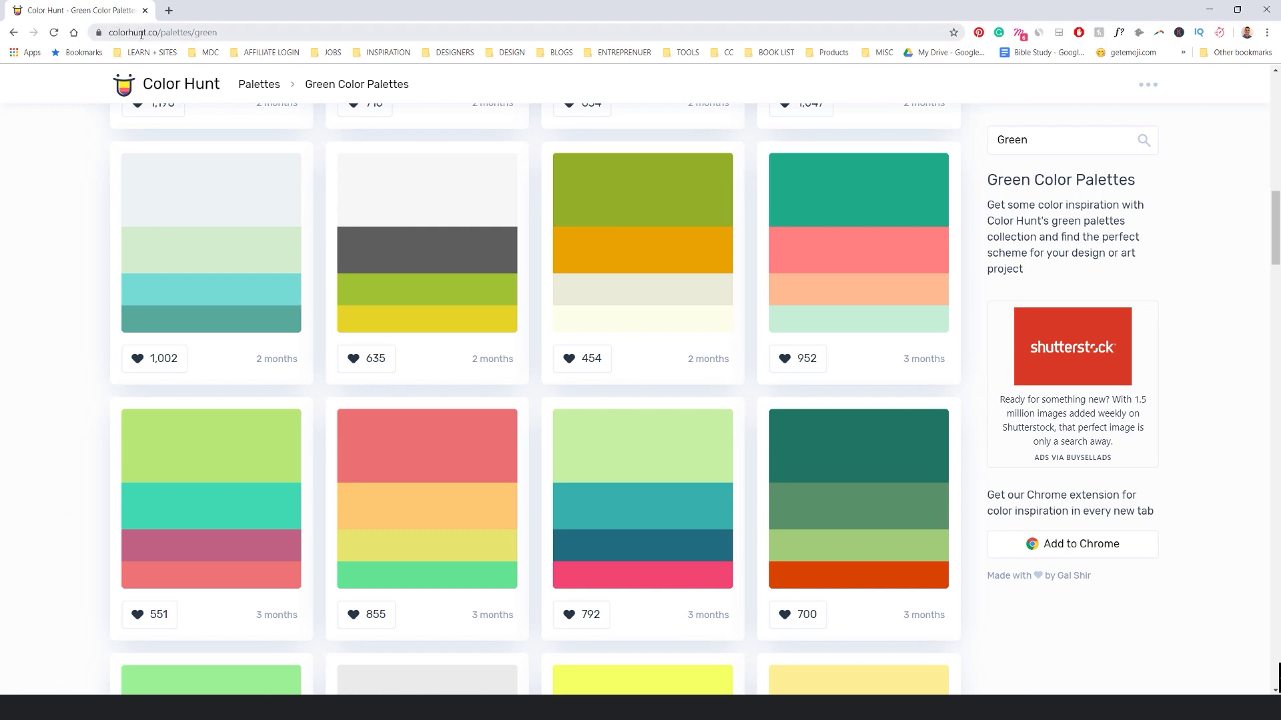
{"action": "scroll", "coordinate": [891, 152], "scroll_direction": "up", "scroll_amount": 15}
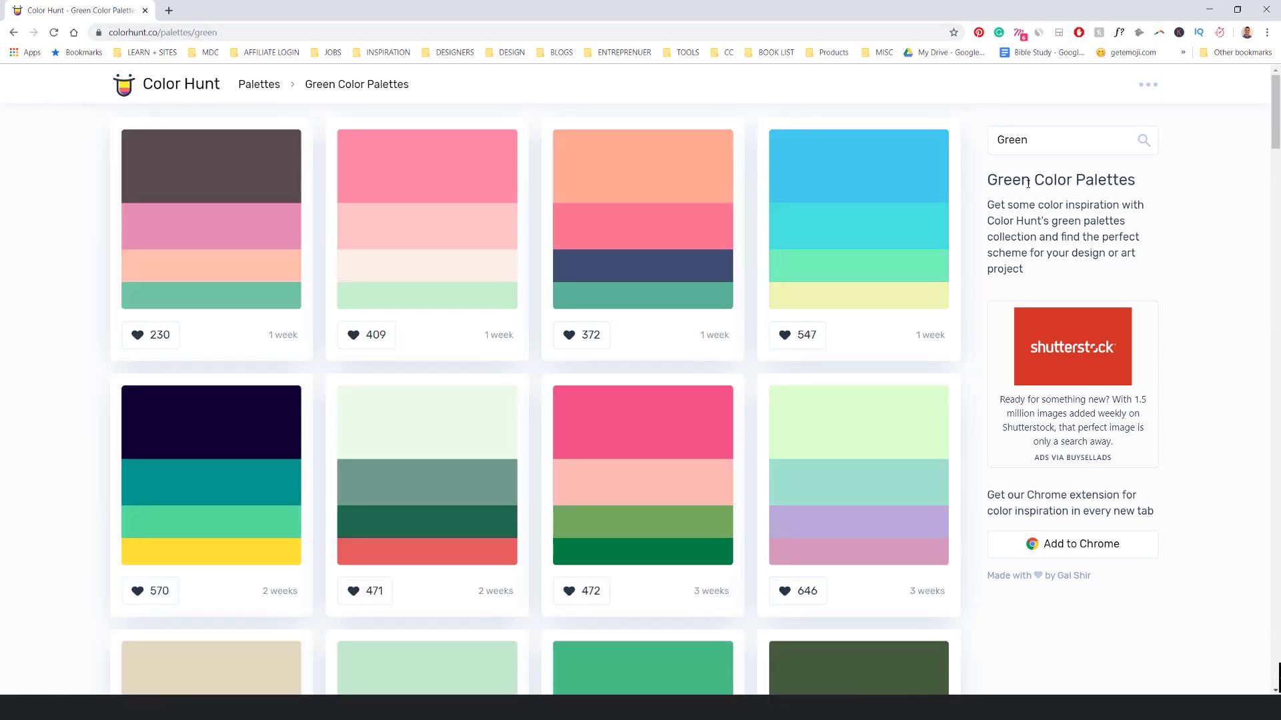
{"action": "left_click", "coordinate": [1059, 144]}
{"action": "scroll", "coordinate": [1062, 263], "scroll_direction": "down", "scroll_amount": 6}
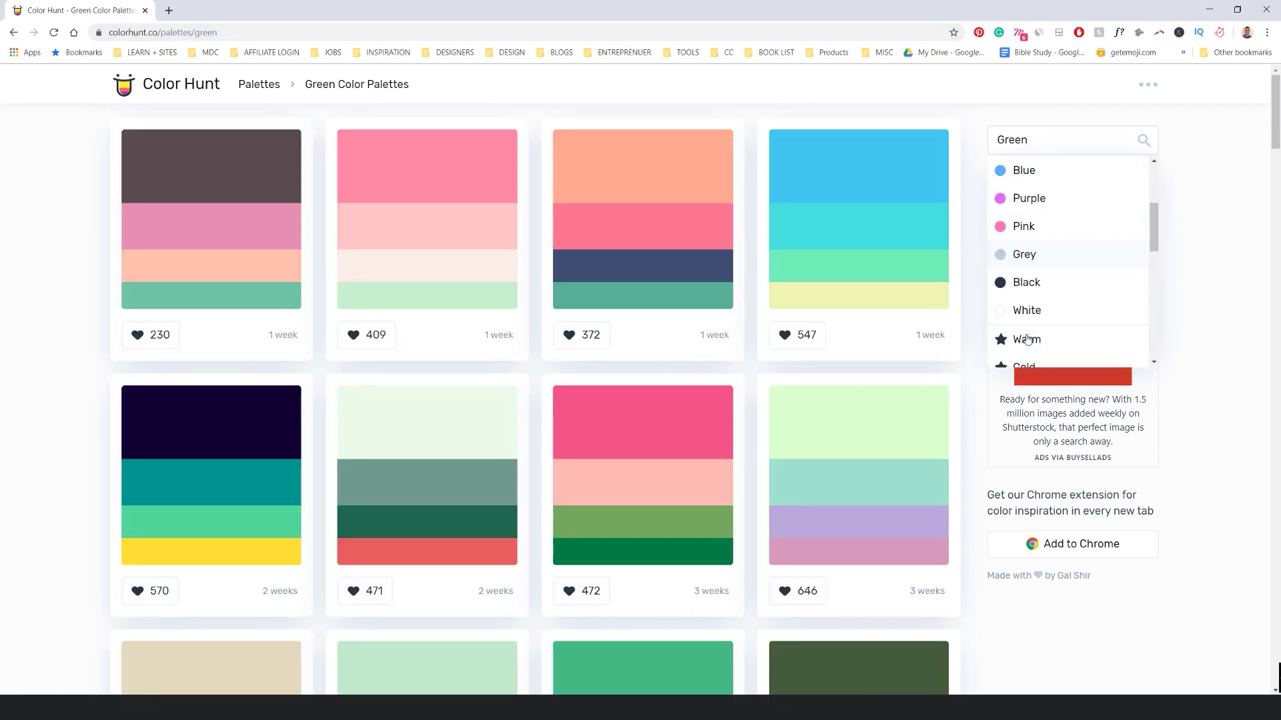
{"action": "scroll", "coordinate": [1062, 336], "scroll_direction": "up", "scroll_amount": 6}
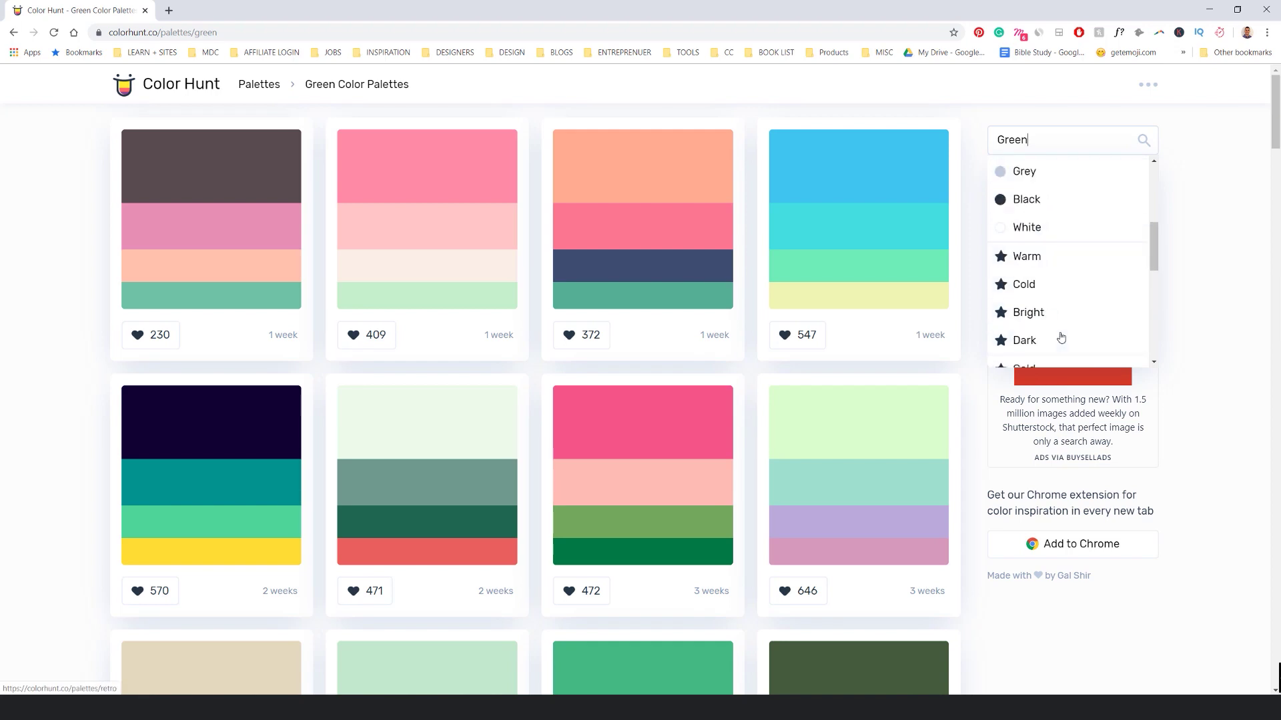
{"action": "left_click", "coordinate": [1016, 286]}
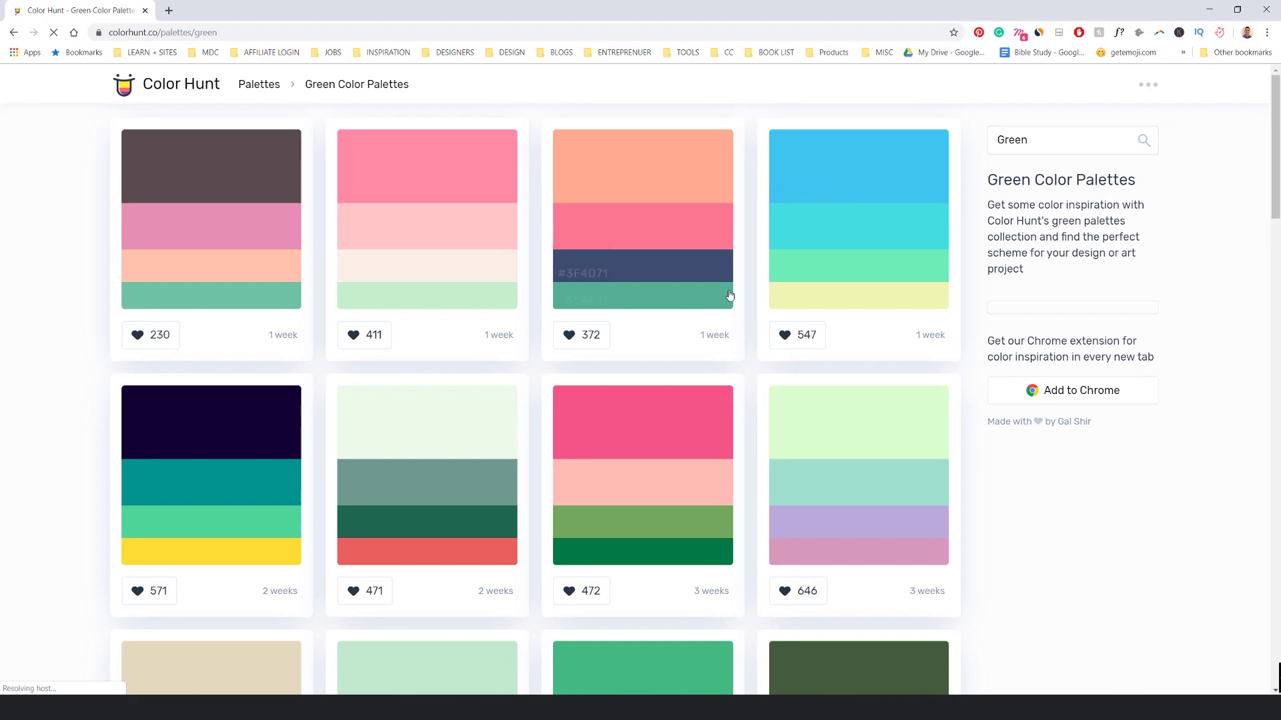
Examine the green colour palettes on Color Hunt for a scheme suited to the tree
{"action": "scroll", "coordinate": [620, 308], "scroll_direction": "down", "scroll_amount": 2}
{"action": "scroll", "coordinate": [667, 311], "scroll_direction": "down", "scroll_amount": 4}
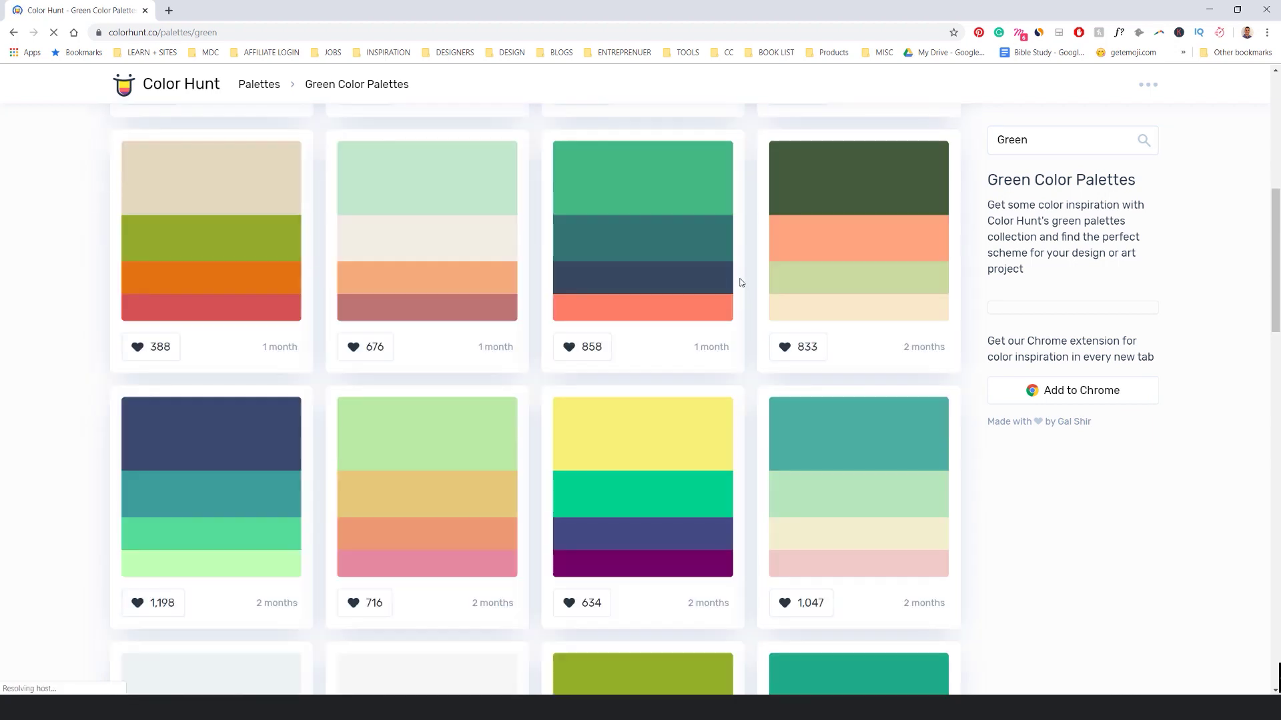
{"action": "scroll", "coordinate": [800, 270], "scroll_direction": "up", "scroll_amount": 1}
{"action": "scroll", "coordinate": [848, 266], "scroll_direction": "down", "scroll_amount": 10}
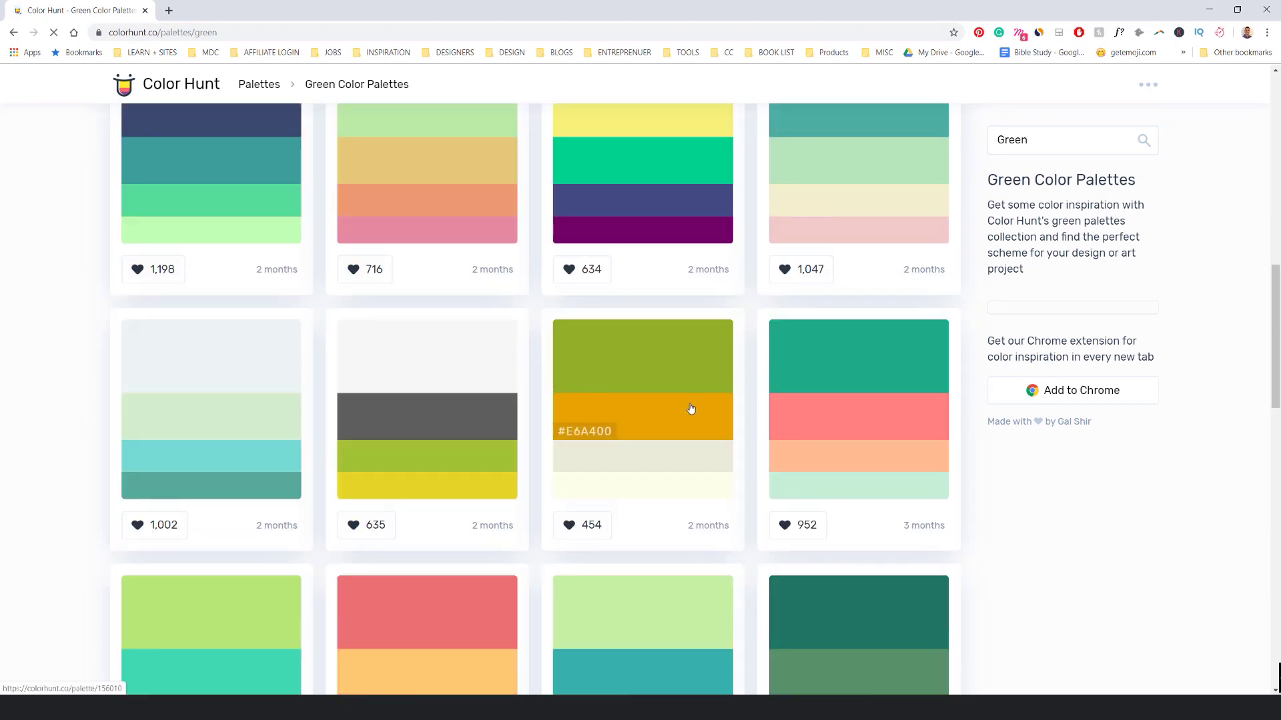
{"action": "scroll", "coordinate": [826, 311], "scroll_direction": "up", "scroll_amount": 1}
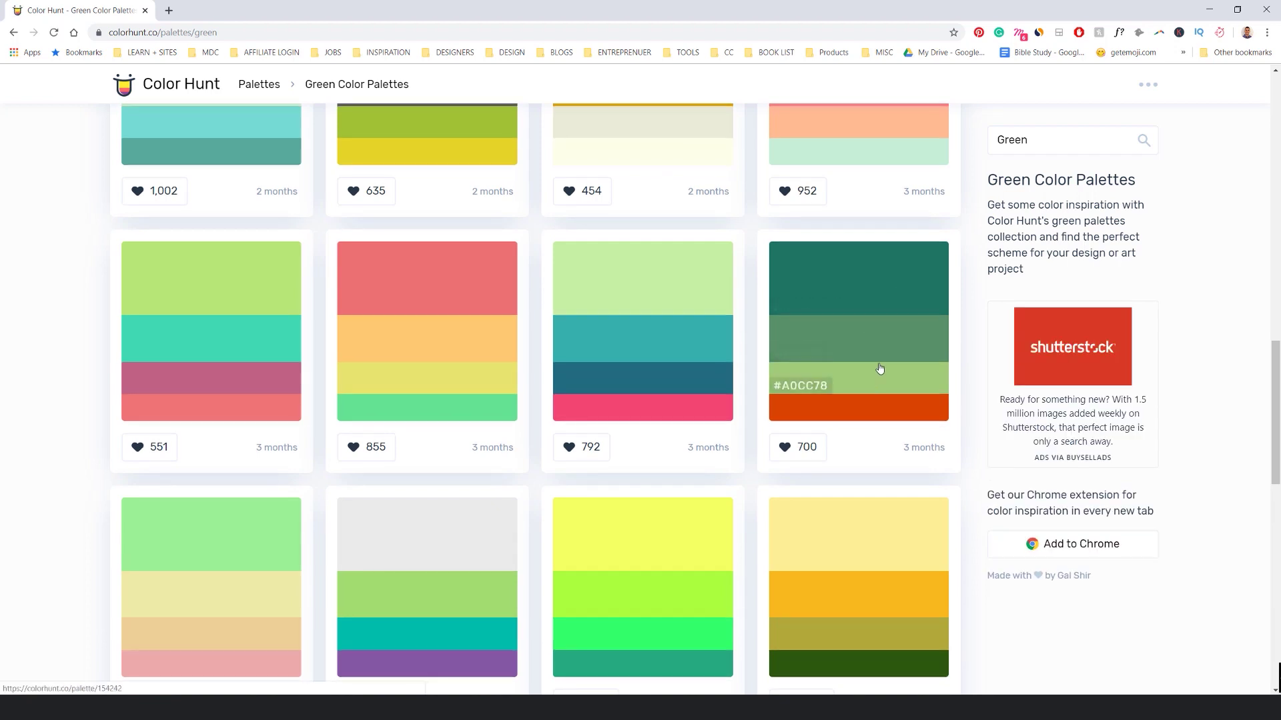
{"action": "scroll", "coordinate": [867, 360], "scroll_direction": "down", "scroll_amount": 4}
{"action": "scroll", "coordinate": [850, 337], "scroll_direction": "down", "scroll_amount": 8}
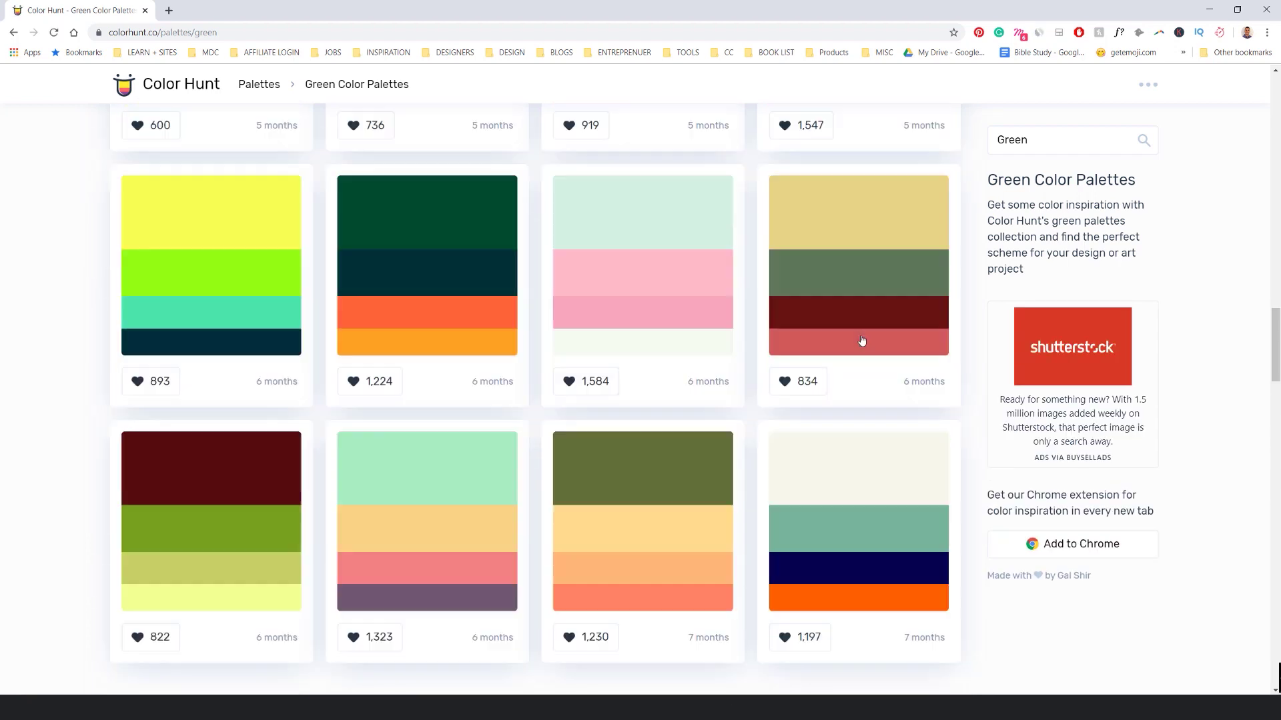
{"action": "scroll", "coordinate": [860, 339], "scroll_direction": "down", "scroll_amount": 3}
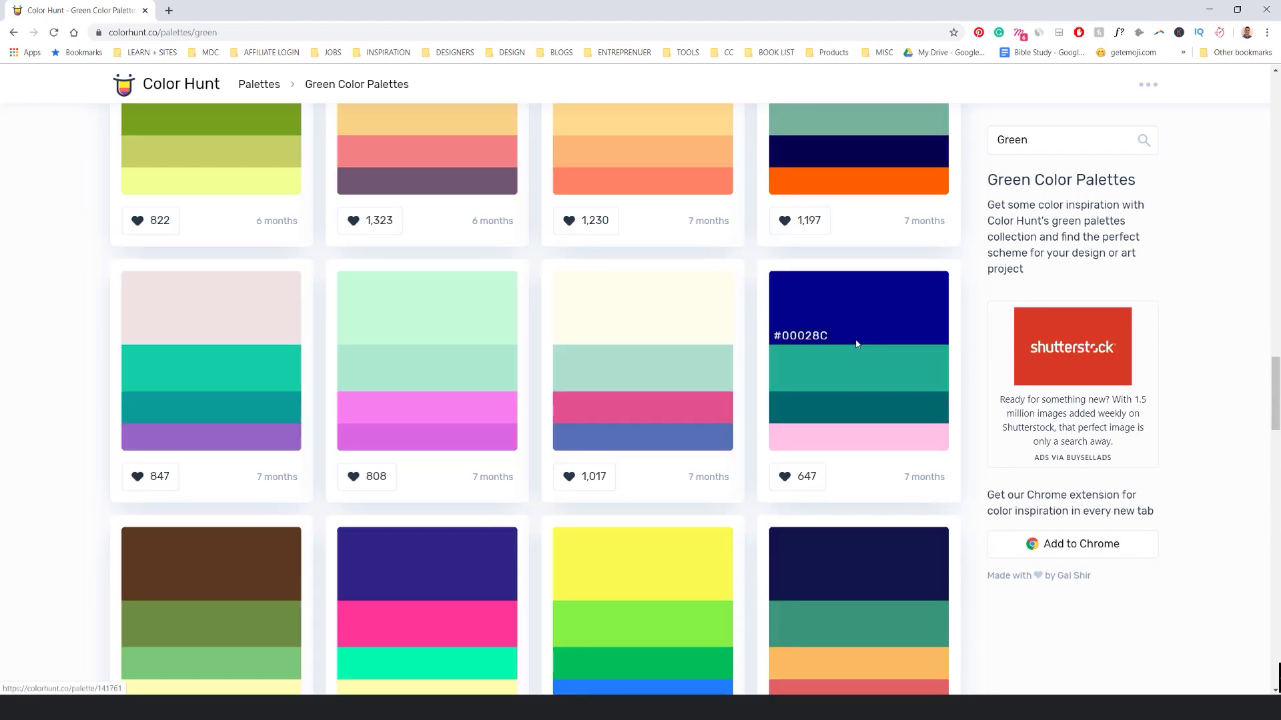
Continue browsing further down Color Hunt's green palettes for an accent colour that goes with the dark green tree
{"action": "scroll", "coordinate": [856, 343], "scroll_direction": "down", "scroll_amount": 8}
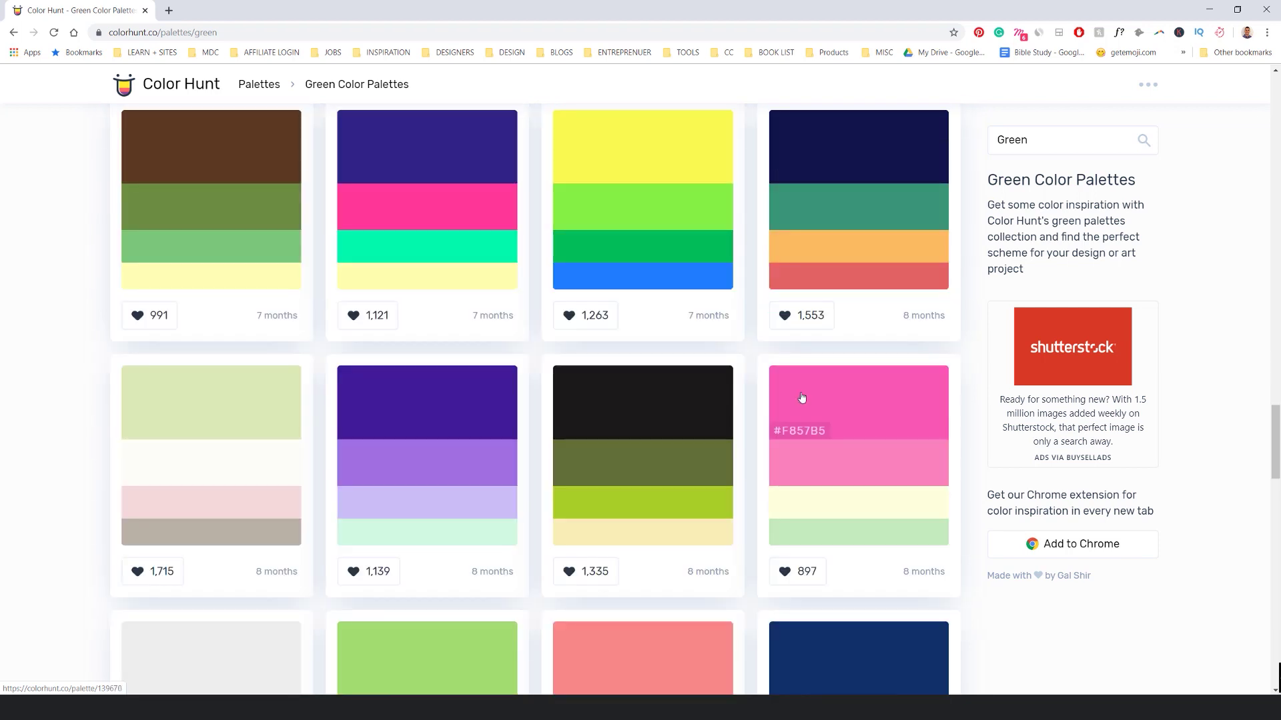
{"action": "scroll", "coordinate": [606, 349], "scroll_direction": "up", "scroll_amount": 1}
{"action": "scroll", "coordinate": [677, 366], "scroll_direction": "down", "scroll_amount": 6}
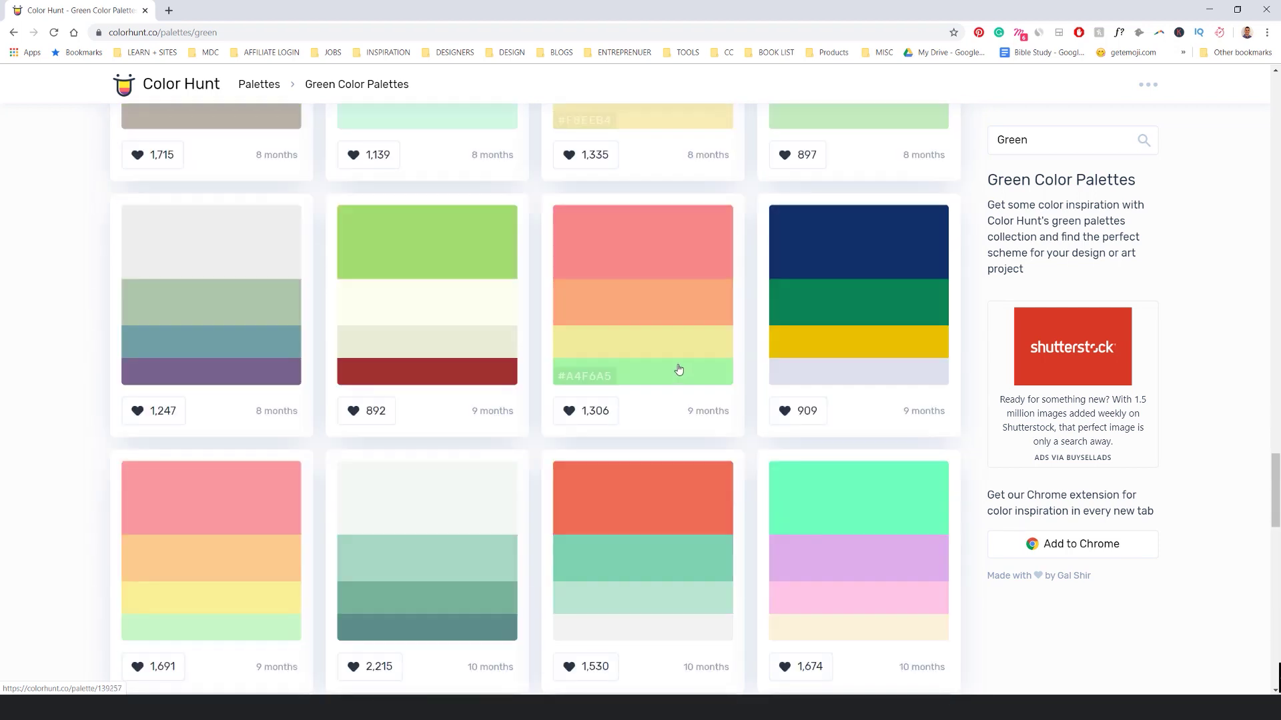
{"action": "scroll", "coordinate": [683, 364], "scroll_direction": "down", "scroll_amount": 4}
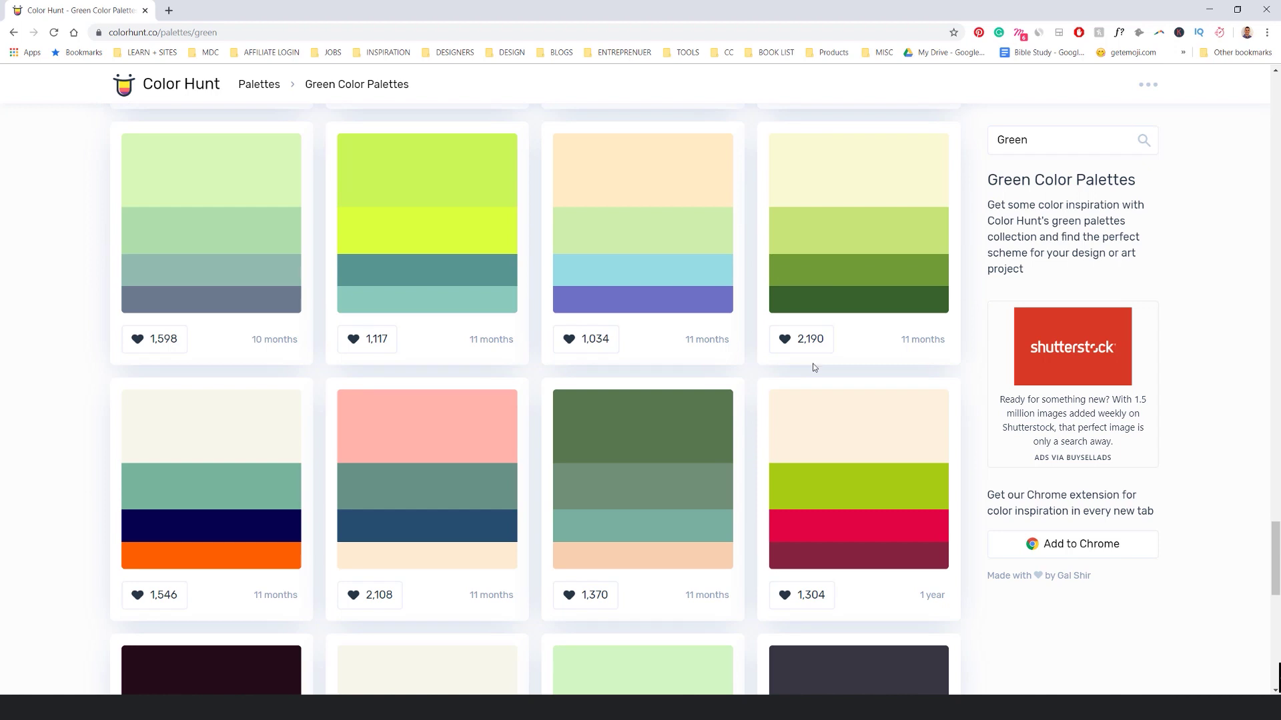
{"action": "scroll", "coordinate": [814, 367], "scroll_direction": "down", "scroll_amount": 1}
{"action": "scroll", "coordinate": [807, 281], "scroll_direction": "up", "scroll_amount": 2}
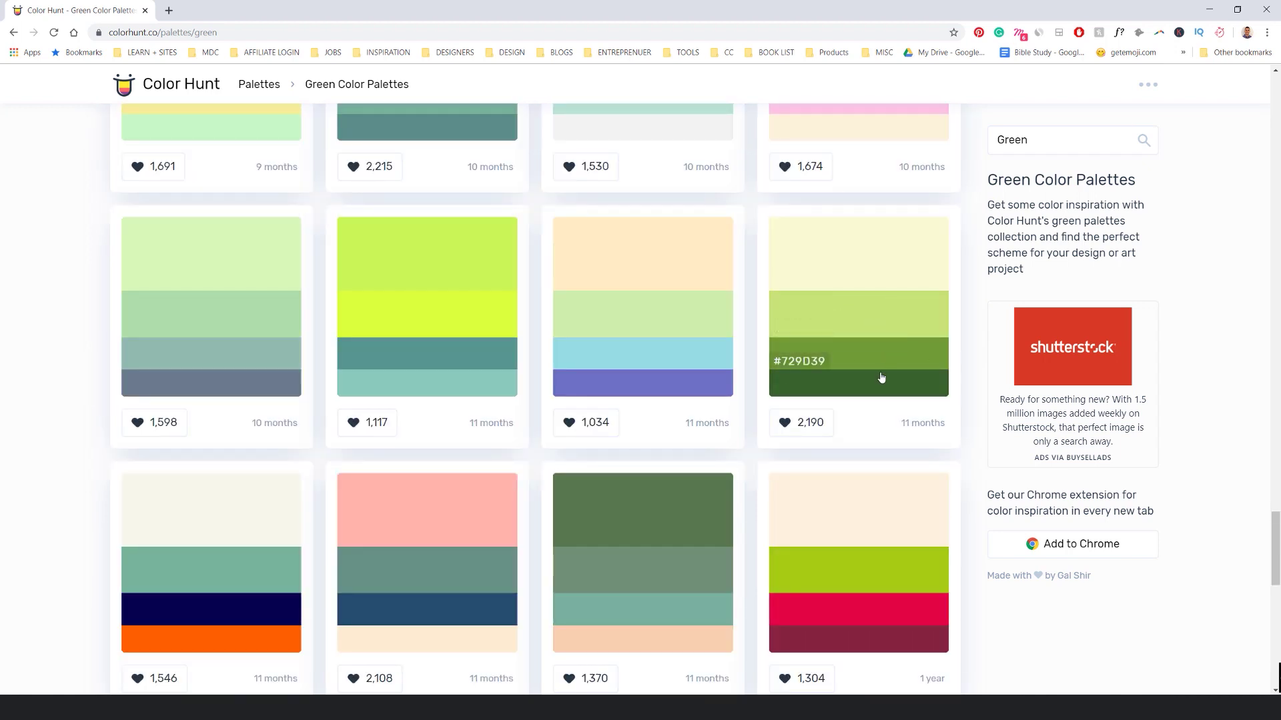
{"action": "scroll", "coordinate": [635, 349], "scroll_direction": "down", "scroll_amount": 11}
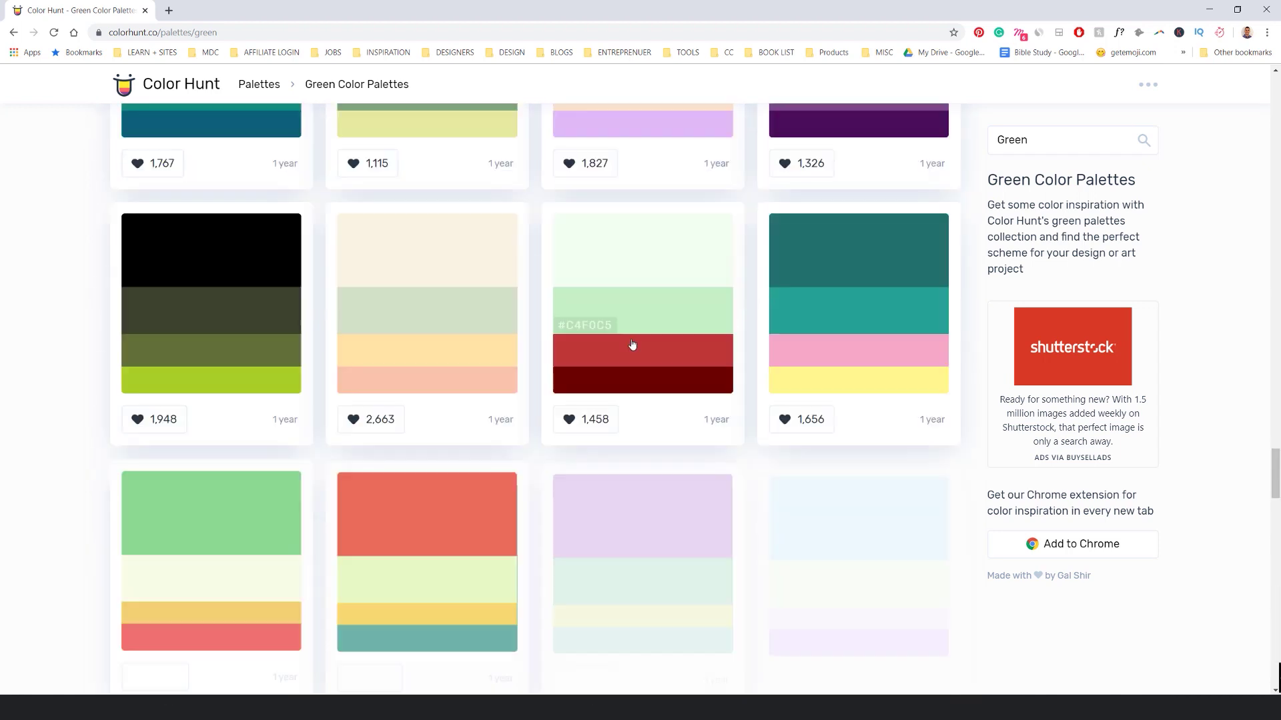
{"action": "left_click", "coordinate": [1199, 15]}
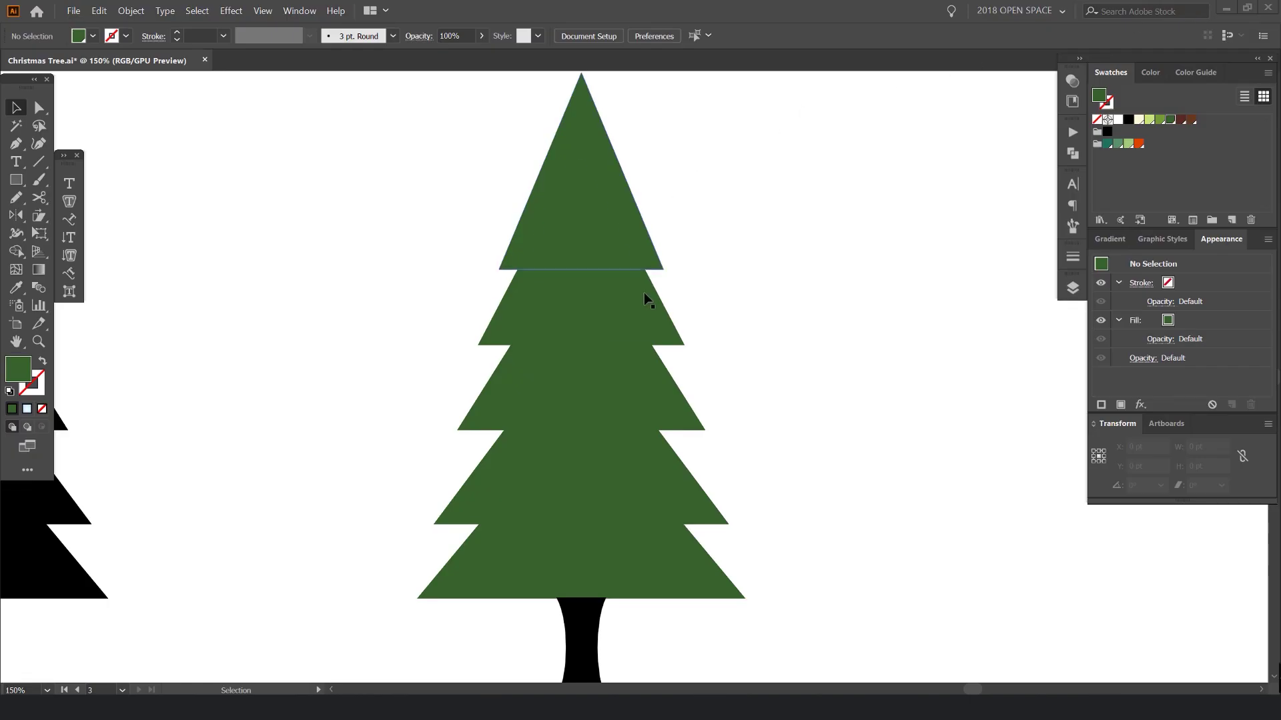
{"action": "key", "text": "alt+Tab"}
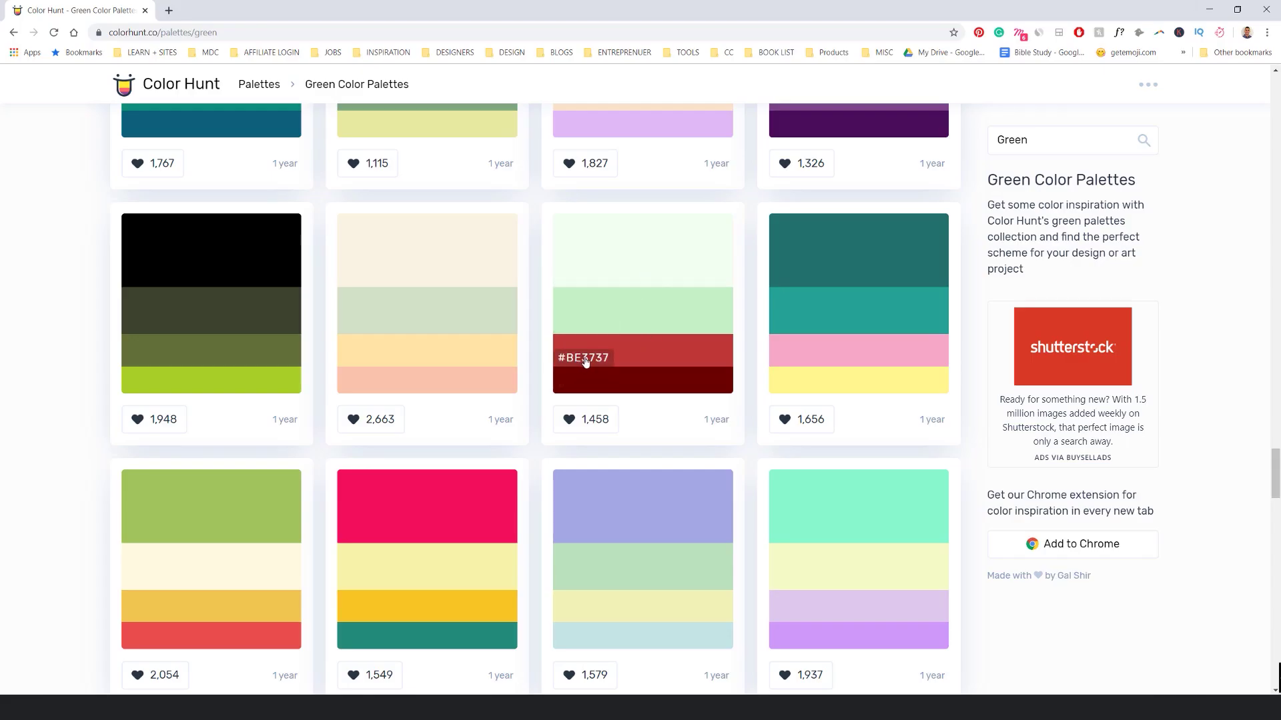
Copy the red #BE3737 from the Color Hunt palette and set it as the fill colour in Illustrator
{"action": "left_click", "coordinate": [585, 361]}
{"action": "key", "text": "alt+Tab"}
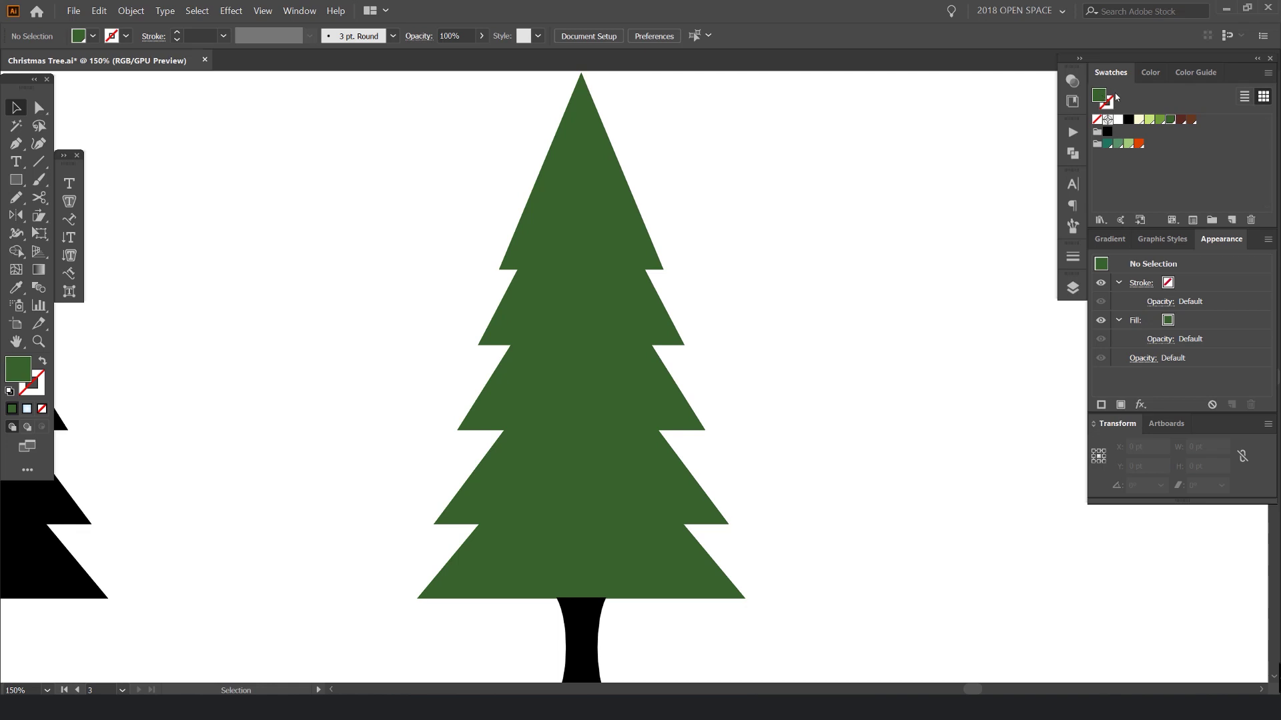
{"action": "double_click", "coordinate": [1099, 97]}
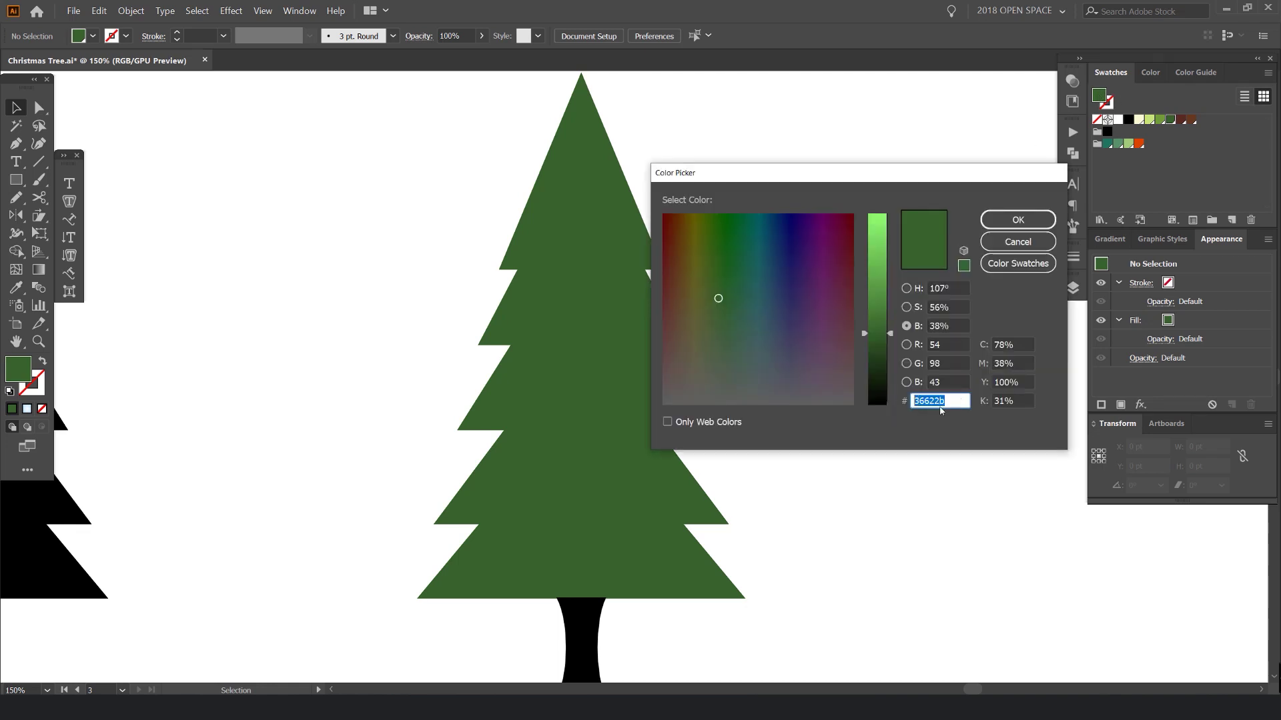
{"action": "left_click", "coordinate": [1023, 363]}
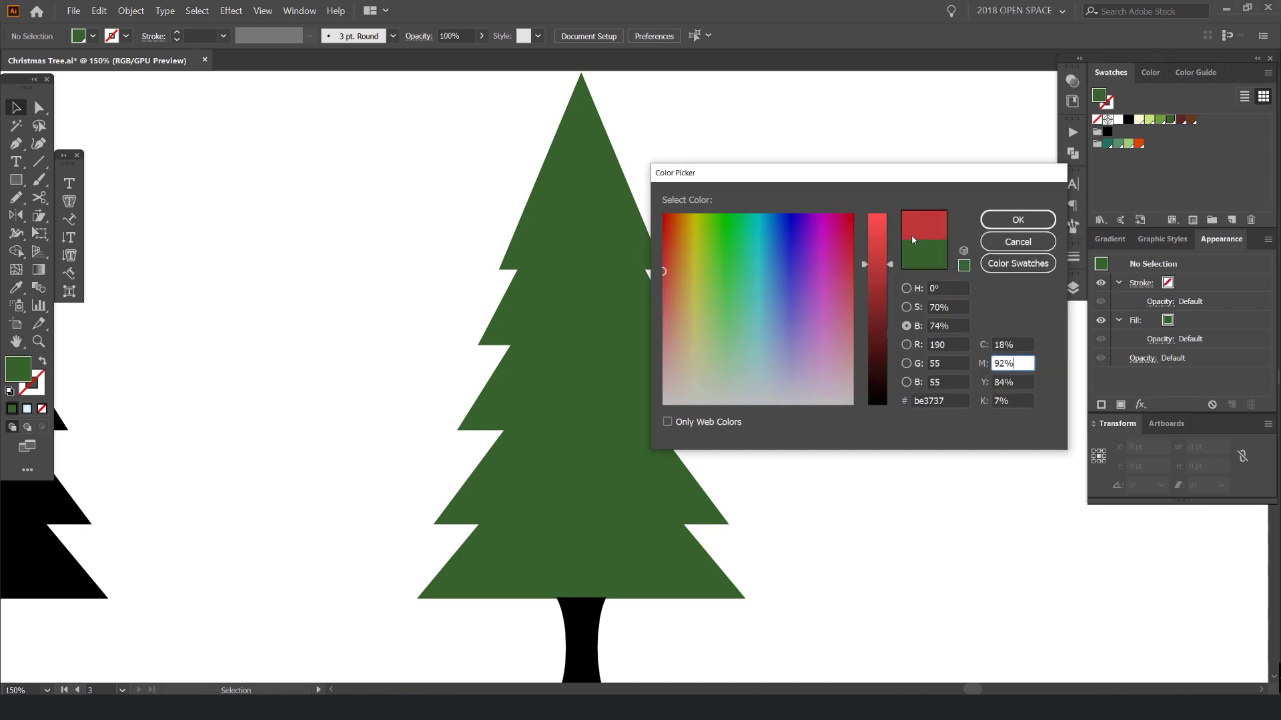
{"action": "left_click", "coordinate": [1011, 218]}
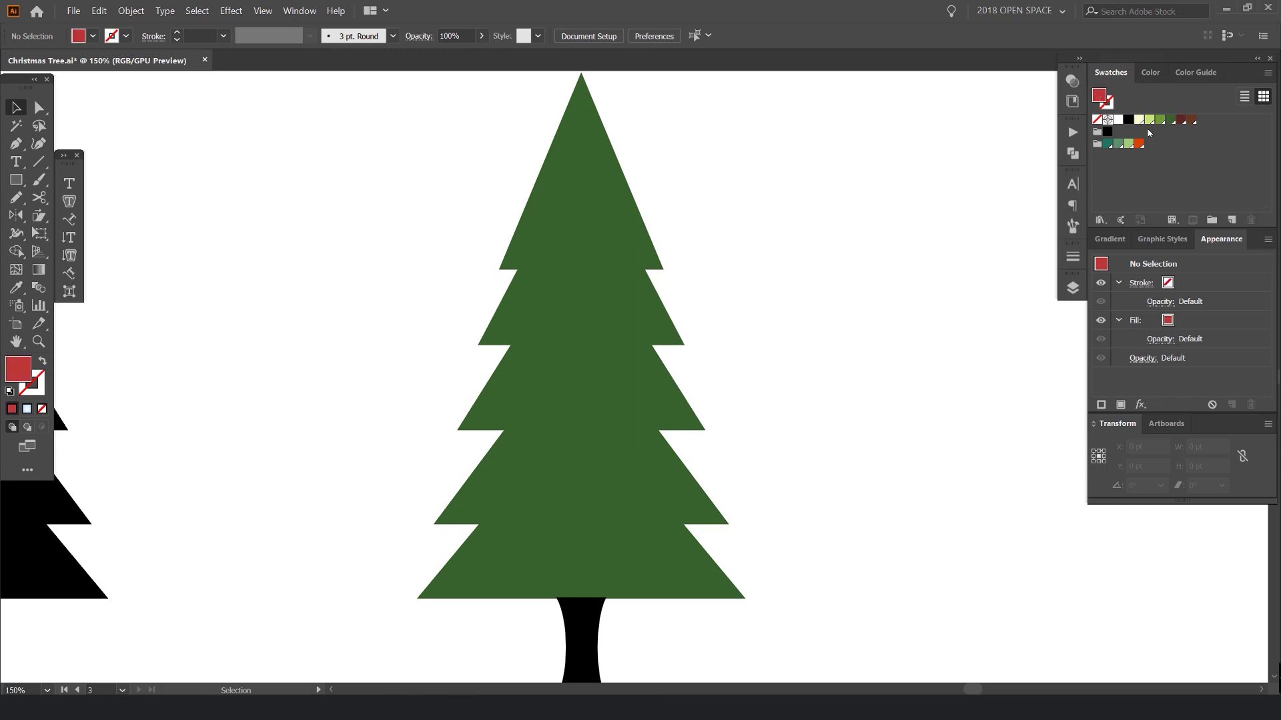
Save the red fill as a global RGB process swatch with R=190, G=55 and B=55
{"action": "left_click", "coordinate": [1231, 221]}
{"action": "key", "text": "Return"}
{"action": "left_click", "coordinate": [1232, 220]}
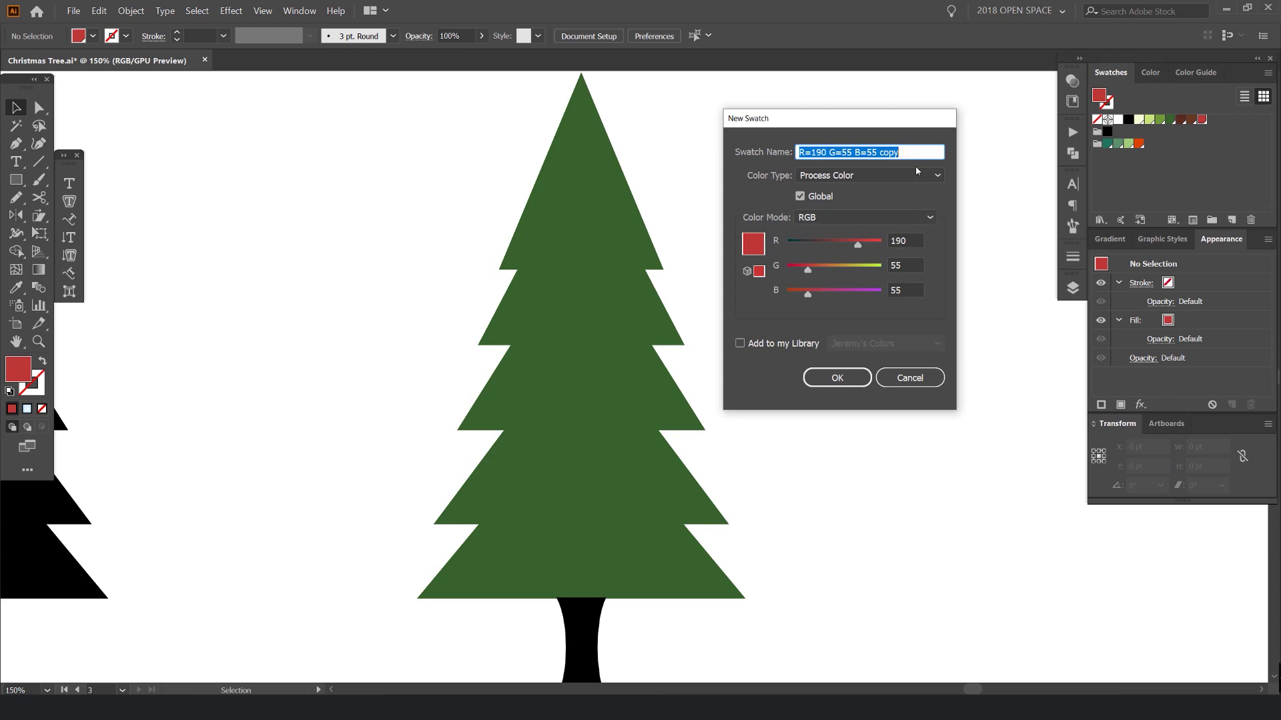
{"action": "left_click", "coordinate": [838, 378]}
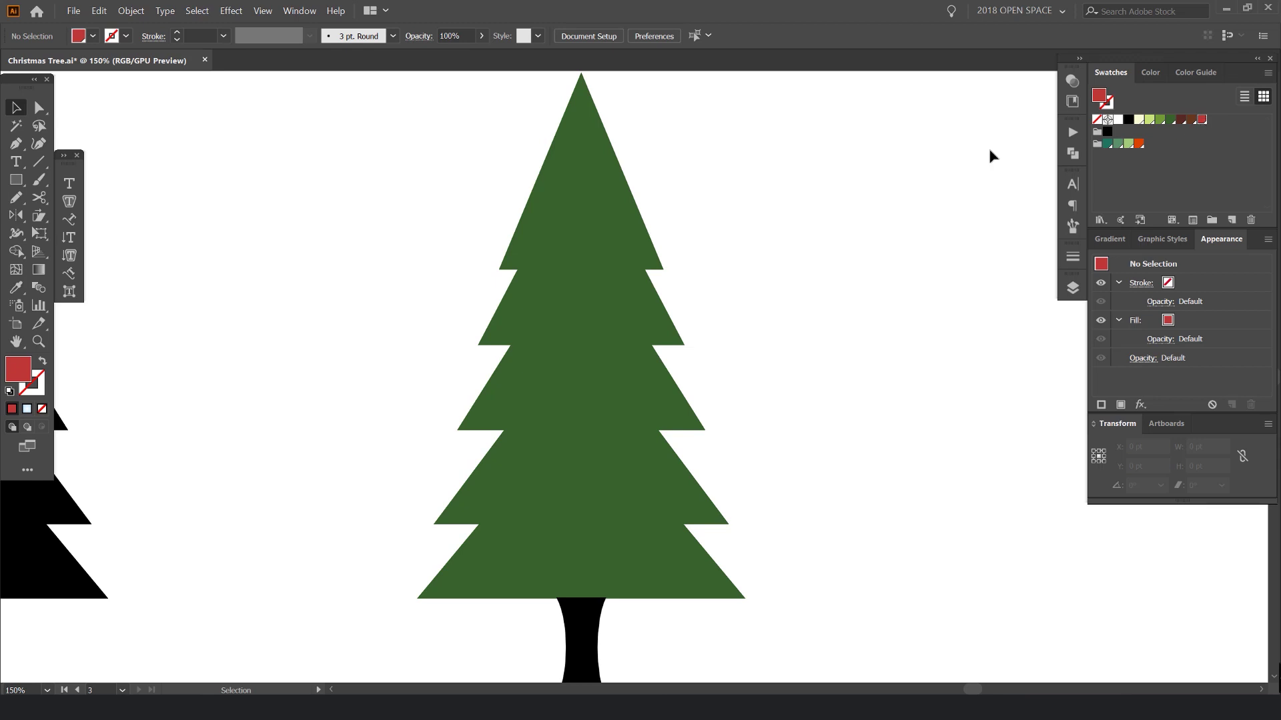
Fill the right-hand tree's black trunk with the lighter brown swatch
{"action": "scroll", "coordinate": [794, 247], "scroll_direction": "down", "scroll_amount": 1}
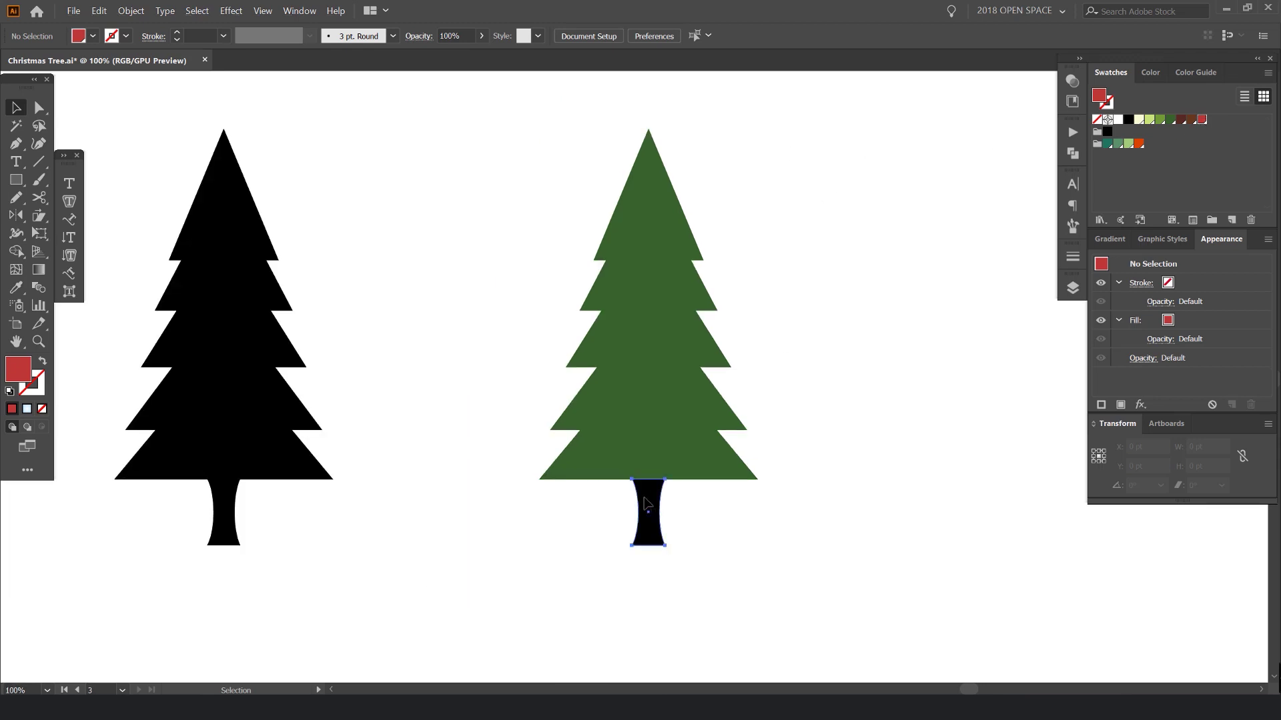
{"action": "left_click", "coordinate": [643, 498]}
{"action": "scroll", "coordinate": [674, 553], "scroll_direction": "up", "scroll_amount": 2}
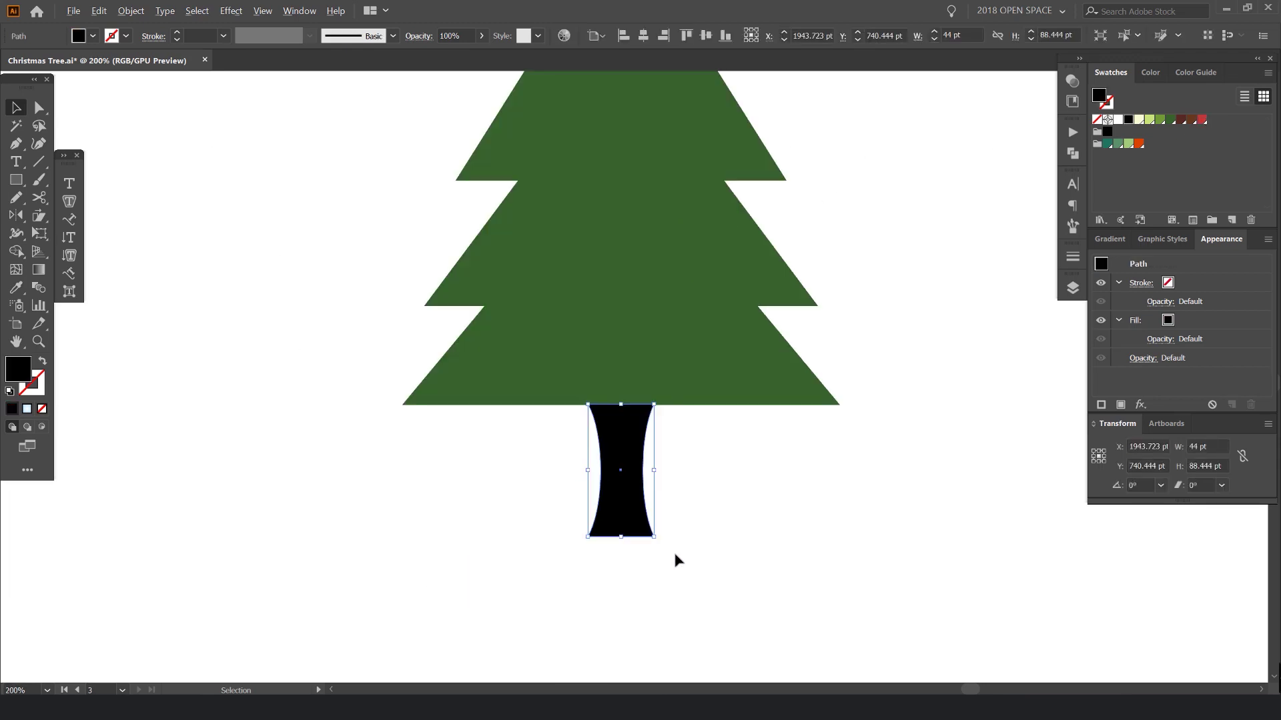
{"action": "left_click", "coordinate": [1189, 121]}
{"action": "left_click", "coordinate": [960, 240]}
{"action": "scroll", "coordinate": [888, 265], "scroll_direction": "down", "scroll_amount": 4}
{"action": "left_click_drag", "start_coordinate": [901, 223], "coordinate": [681, 283]}
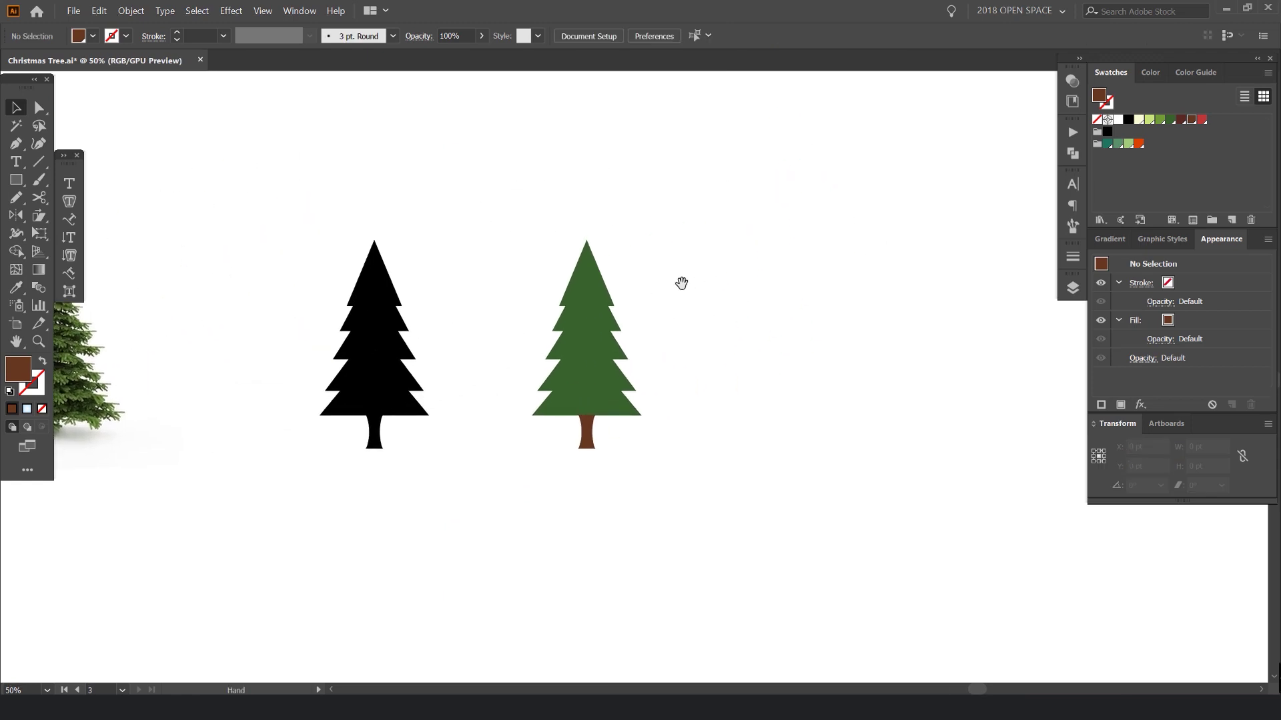
{"action": "scroll", "coordinate": [541, 358], "scroll_direction": "up", "scroll_amount": 3}
{"action": "left_click", "coordinate": [706, 454]}
{"action": "left_click", "coordinate": [932, 374]}
{"action": "scroll", "coordinate": [932, 335], "scroll_direction": "down", "scroll_amount": 2}
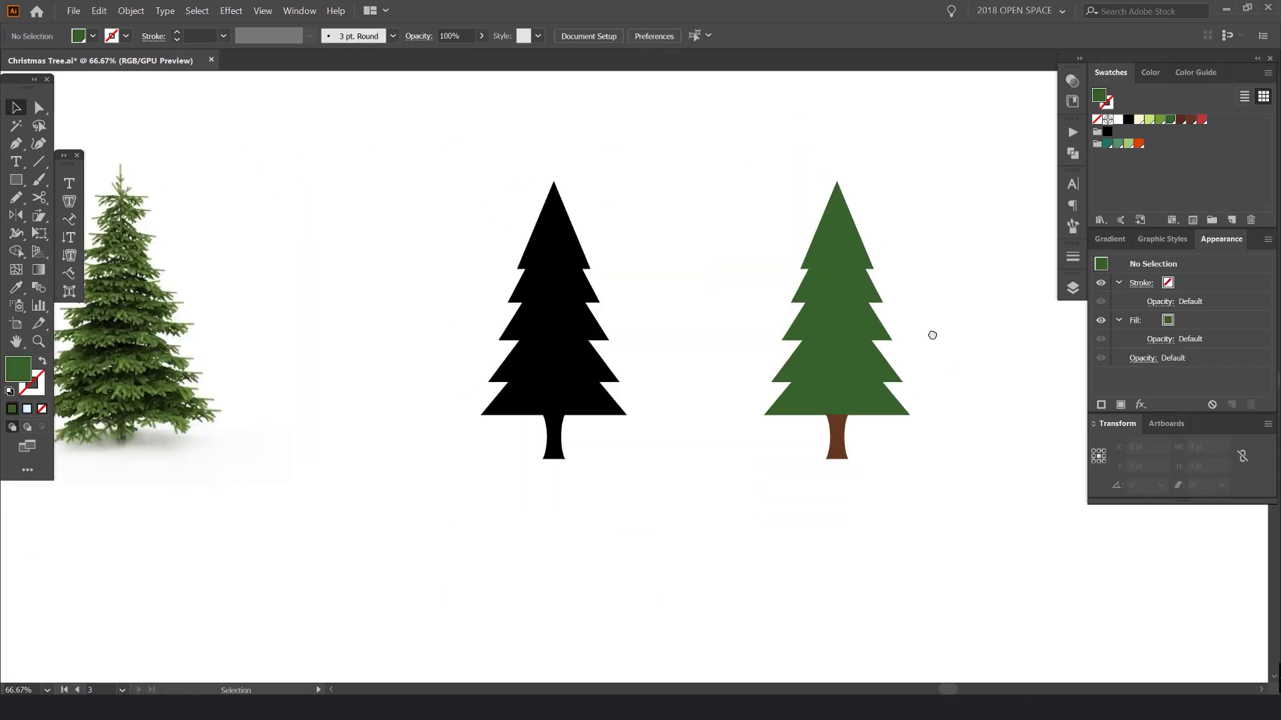
{"action": "scroll", "coordinate": [932, 334], "scroll_direction": "up", "scroll_amount": 2}
{"action": "key", "text": "a"}
{"action": "left_click", "coordinate": [798, 396]}
{"action": "key", "text": "v"}
{"action": "left_click_drag", "start_coordinate": [843, 365], "coordinate": [835, 365]}
{"action": "key", "text": "ctrl+z"}
{"action": "key", "text": "ctrl+z"}
Narrow the green tree's two lowest tiers together to about 271 pt overall width and move the fourth tier up slightly
{"action": "left_click_drag", "start_coordinate": [858, 440], "coordinate": [782, 400]}
{"action": "left_click", "coordinate": [770, 399], "text": "shift"}
{"action": "left_click", "coordinate": [812, 425]}
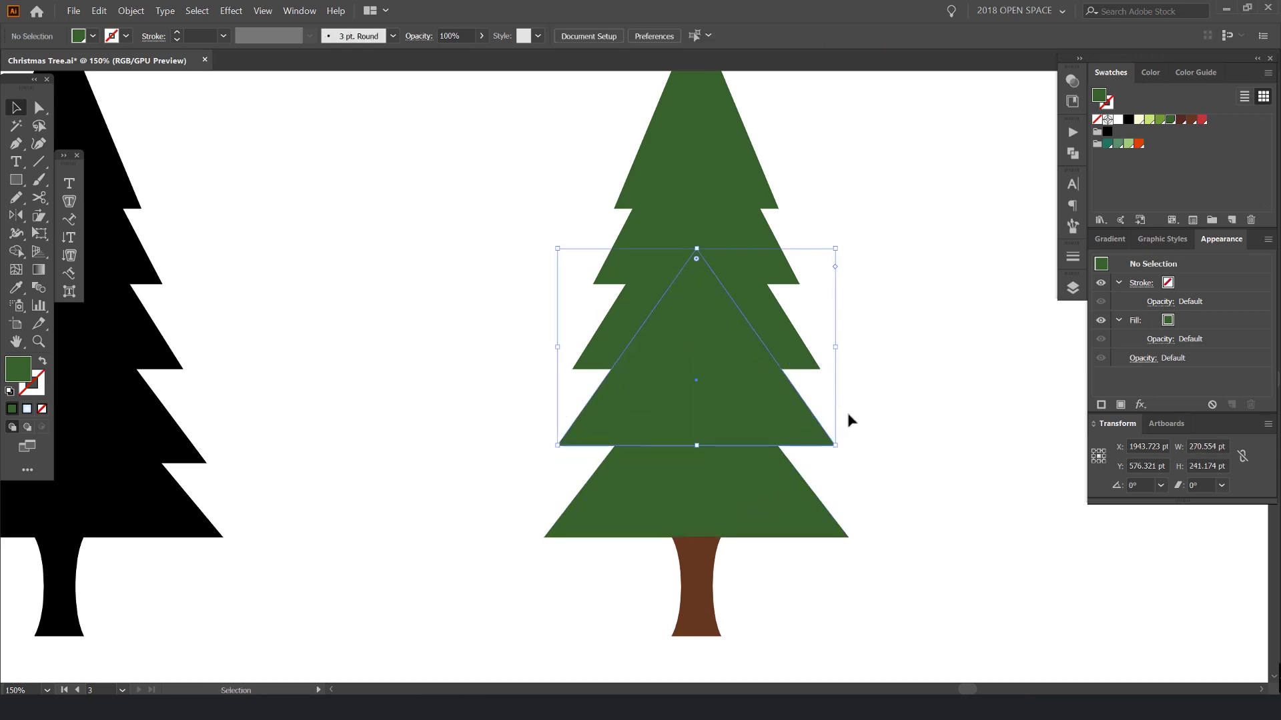
{"action": "left_click", "coordinate": [849, 420]}
Move the green tree's bottom tier straight up slightly and raise the brown trunk to meet its base
{"action": "left_click_drag", "start_coordinate": [751, 521], "coordinate": [750, 499]}
{"action": "left_click", "coordinate": [854, 509]}
{"action": "left_click_drag", "start_coordinate": [696, 558], "coordinate": [697, 535]}
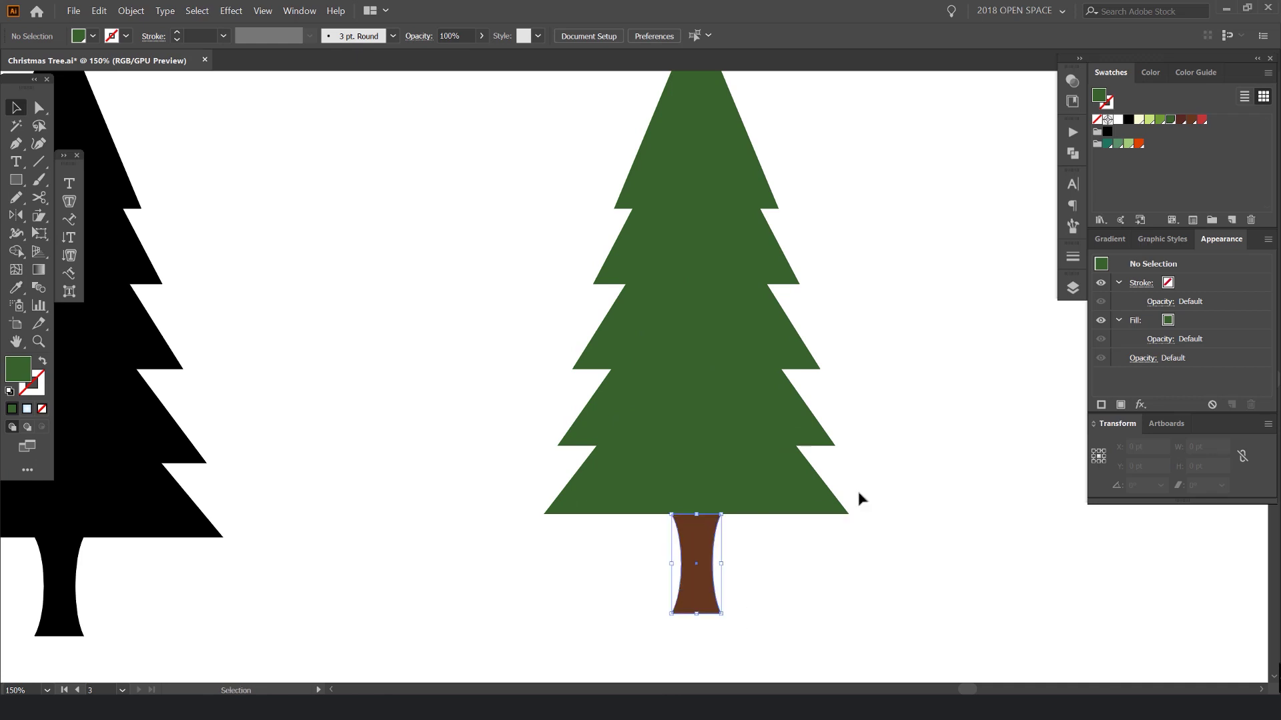
{"action": "left_click", "coordinate": [857, 487]}
{"action": "scroll", "coordinate": [882, 480], "scroll_direction": "down", "scroll_amount": 3}
{"action": "left_click_drag", "start_coordinate": [966, 355], "coordinate": [835, 332]}
{"action": "scroll", "coordinate": [708, 354], "scroll_direction": "up", "scroll_amount": 3}
{"action": "key", "text": "a"}
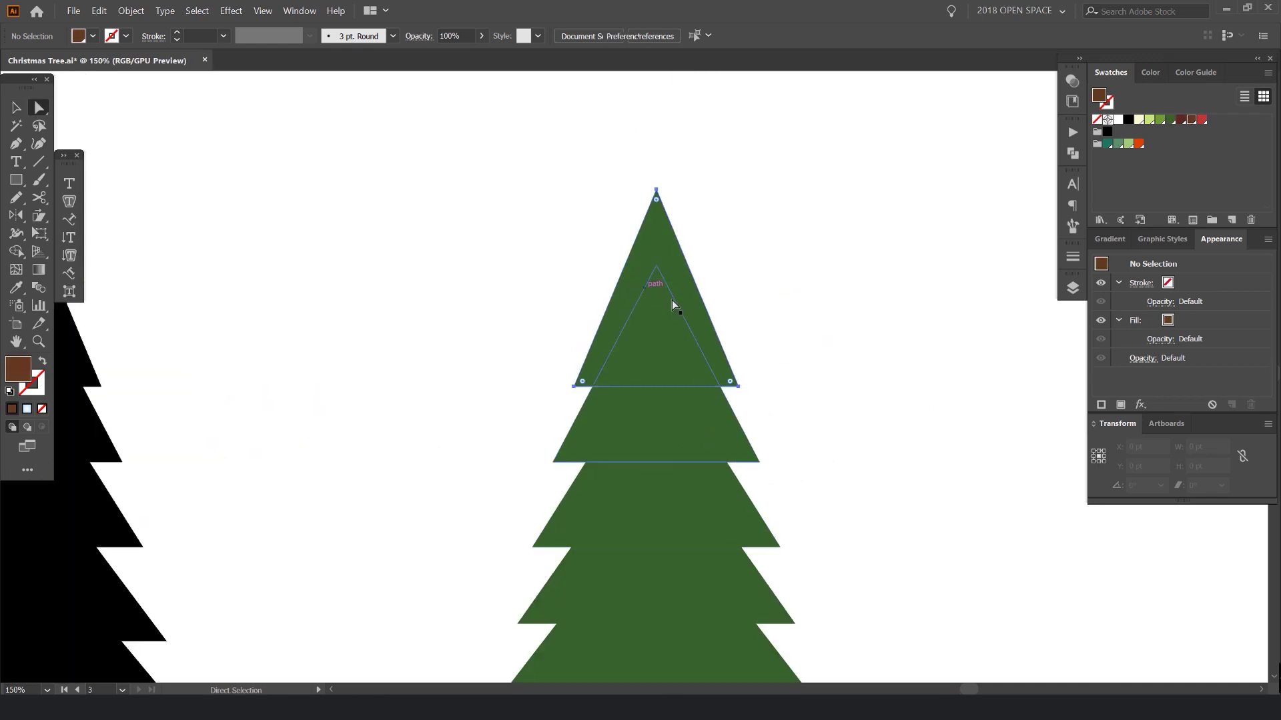
{"action": "left_click", "coordinate": [671, 299]}
{"action": "left_click", "coordinate": [774, 342]}
{"action": "scroll", "coordinate": [774, 342], "scroll_direction": "down", "scroll_amount": 4}
{"action": "scroll", "coordinate": [730, 379], "scroll_direction": "up", "scroll_amount": 1}
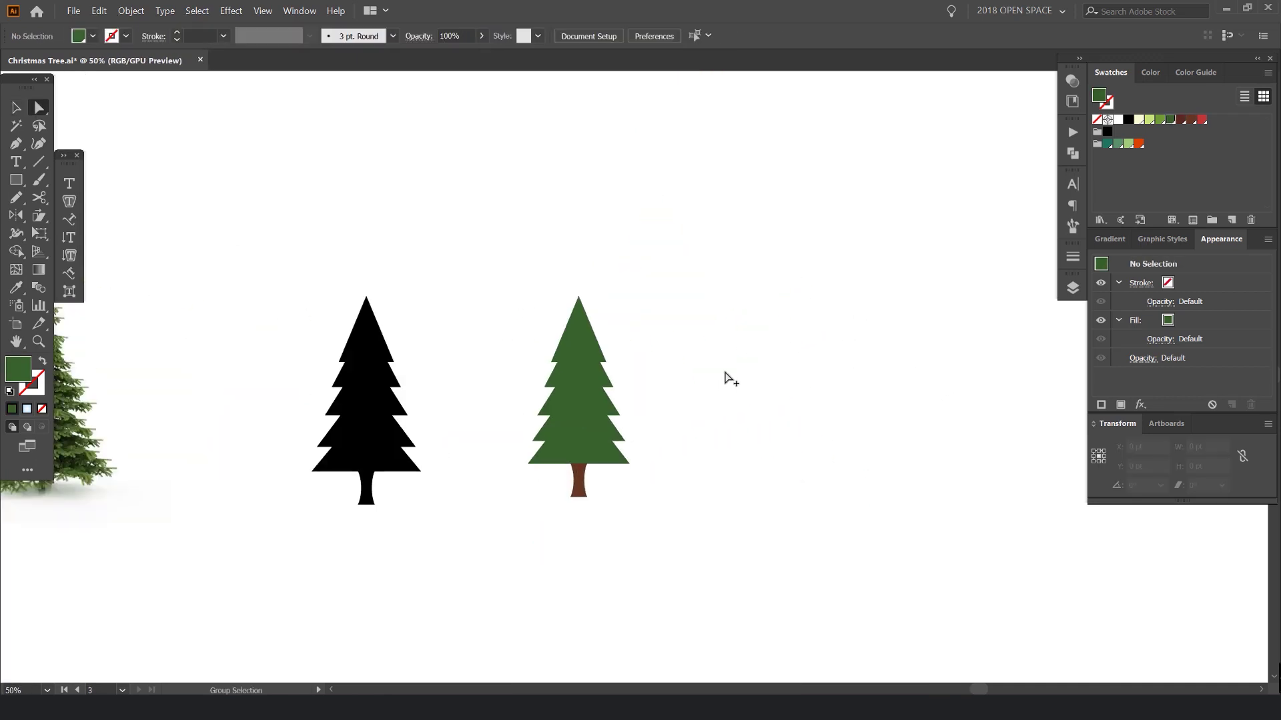
{"action": "left_click_drag", "start_coordinate": [543, 496], "coordinate": [543, 497]}
{"action": "left_click_drag", "start_coordinate": [576, 421], "coordinate": [761, 421]}
{"action": "key", "text": "ctrl+z"}
Duplicate the whole green tree with its trunk to the right, level with the original and about one tree width apart
{"action": "left_click_drag", "start_coordinate": [714, 263], "coordinate": [519, 508]}
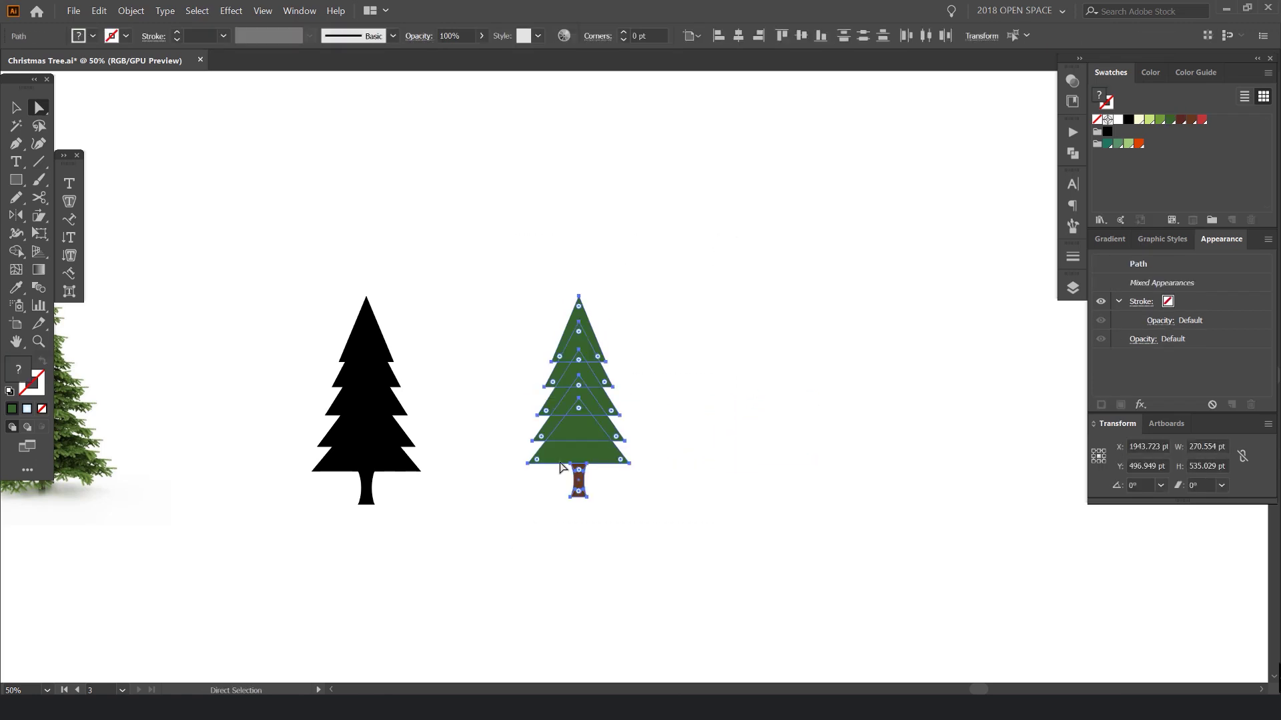
{"action": "left_click_drag", "start_coordinate": [583, 421], "coordinate": [765, 421]}
{"action": "scroll", "coordinate": [870, 373], "scroll_direction": "up", "scroll_amount": 2}
{"action": "left_click_drag", "start_coordinate": [753, 391], "coordinate": [640, 348]}
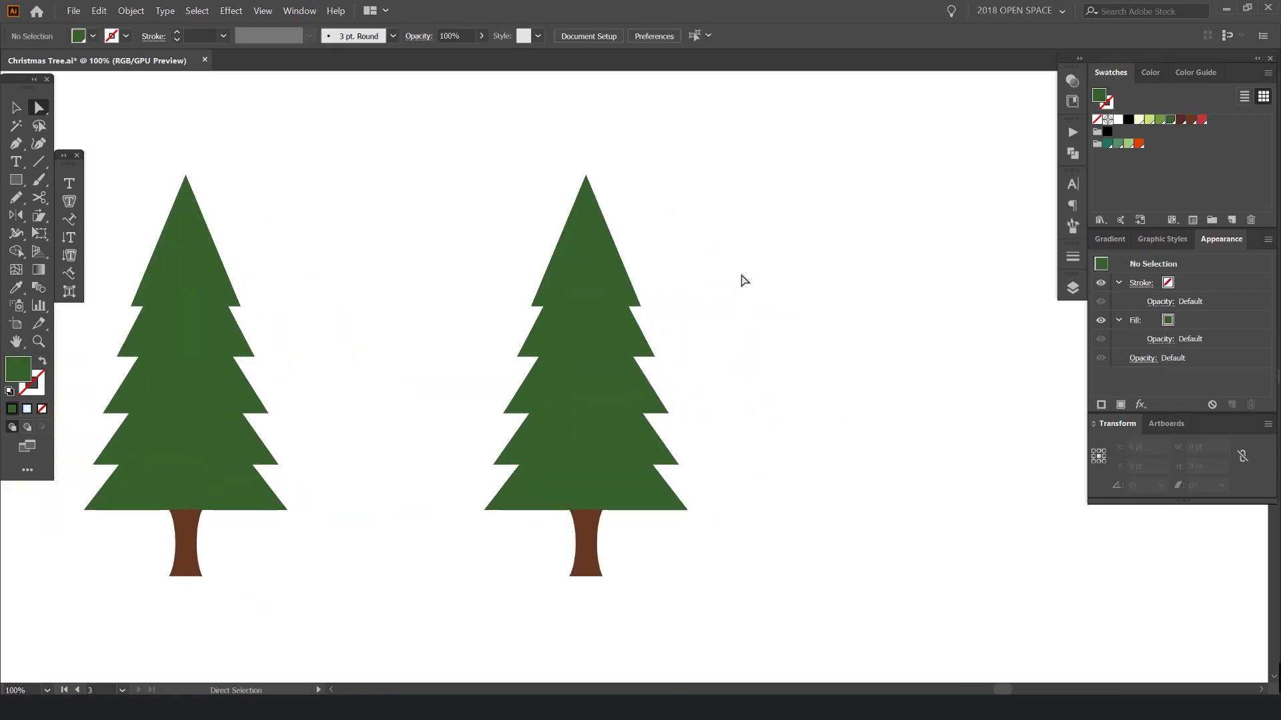
{"action": "scroll", "coordinate": [608, 324], "scroll_direction": "up", "scroll_amount": 1}
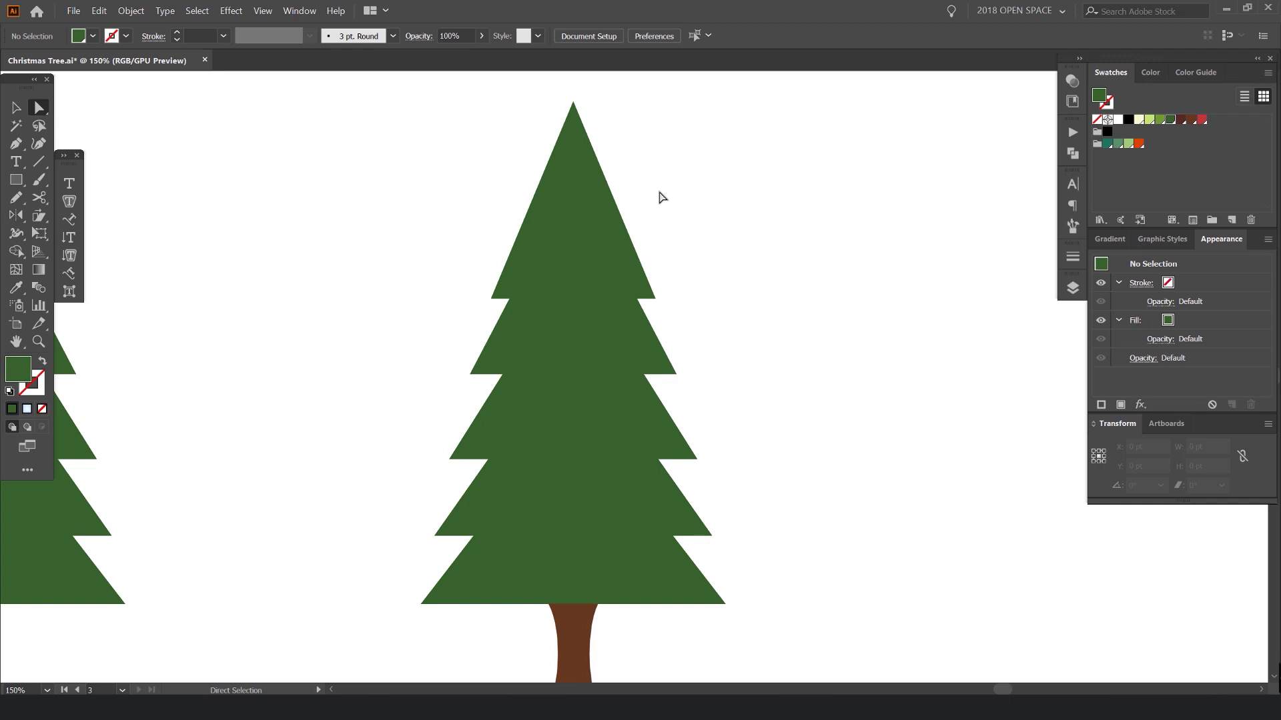
{"action": "scroll", "coordinate": [663, 213], "scroll_direction": "up", "scroll_amount": 1}
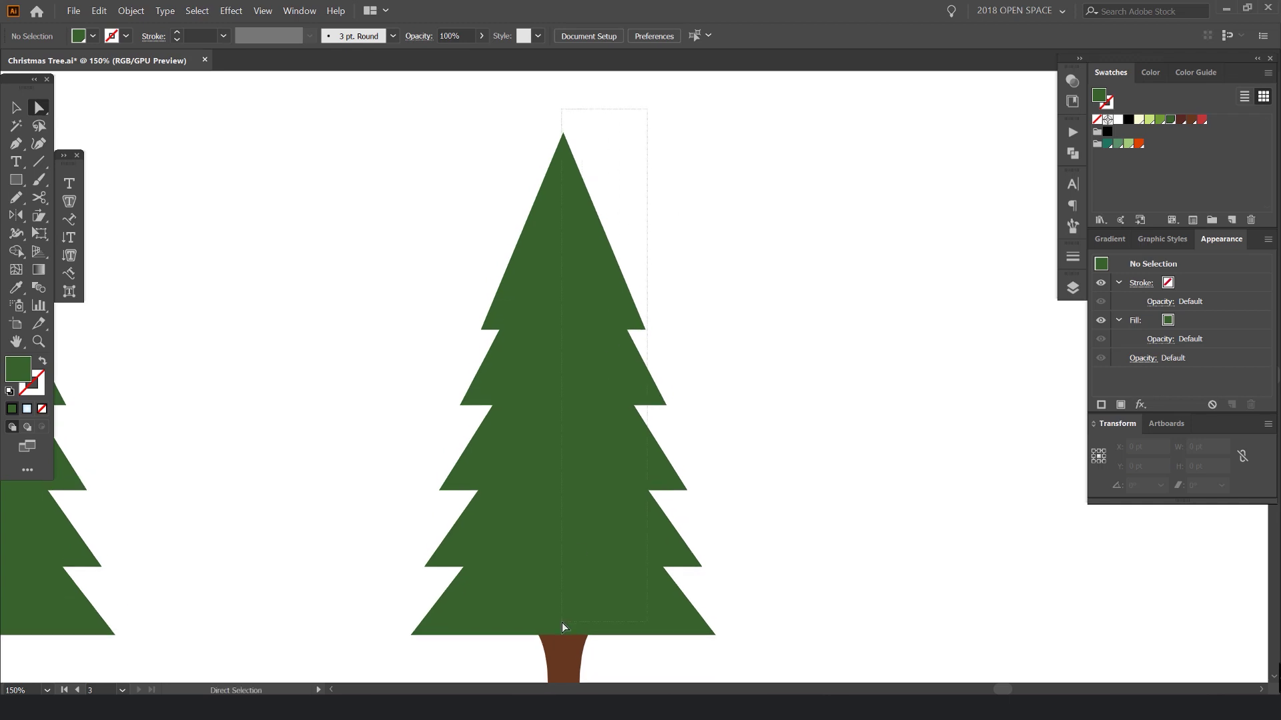
{"action": "left_click_drag", "start_coordinate": [561, 622], "coordinate": [765, 240]}
{"action": "left_click", "coordinate": [565, 98]}
{"action": "scroll", "coordinate": [565, 98], "scroll_direction": "down", "scroll_amount": 2}
{"action": "left_click_drag", "start_coordinate": [555, 195], "coordinate": [560, 360]}
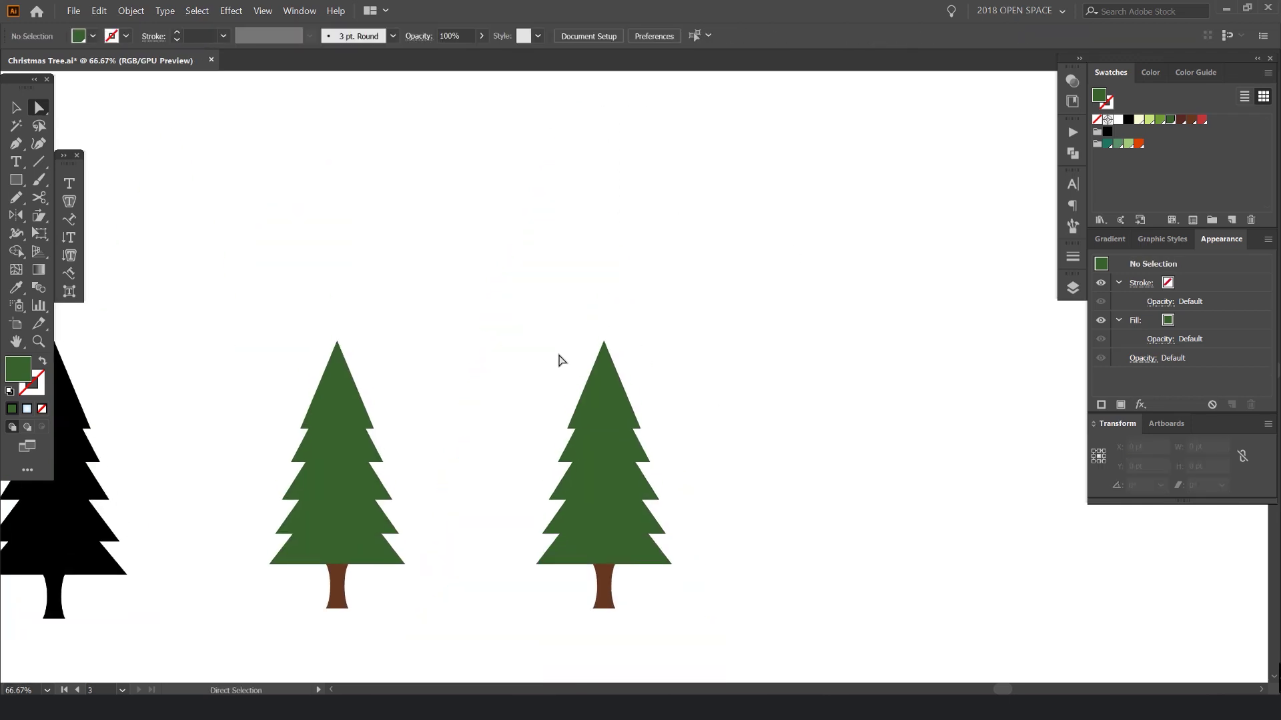
Sketch a sun above and between the two green trees with the Paintbrush, using green for its outline and orange for a swirl and rays
{"action": "key", "text": "b"}
{"action": "mouse_move", "coordinate": [493, 265]}
{"action": "left_mouse_down"}
{"action": "mouse_move", "coordinate": [459, 304]}
{"action": "mouse_move", "coordinate": [467, 259]}
{"action": "left_mouse_up"}
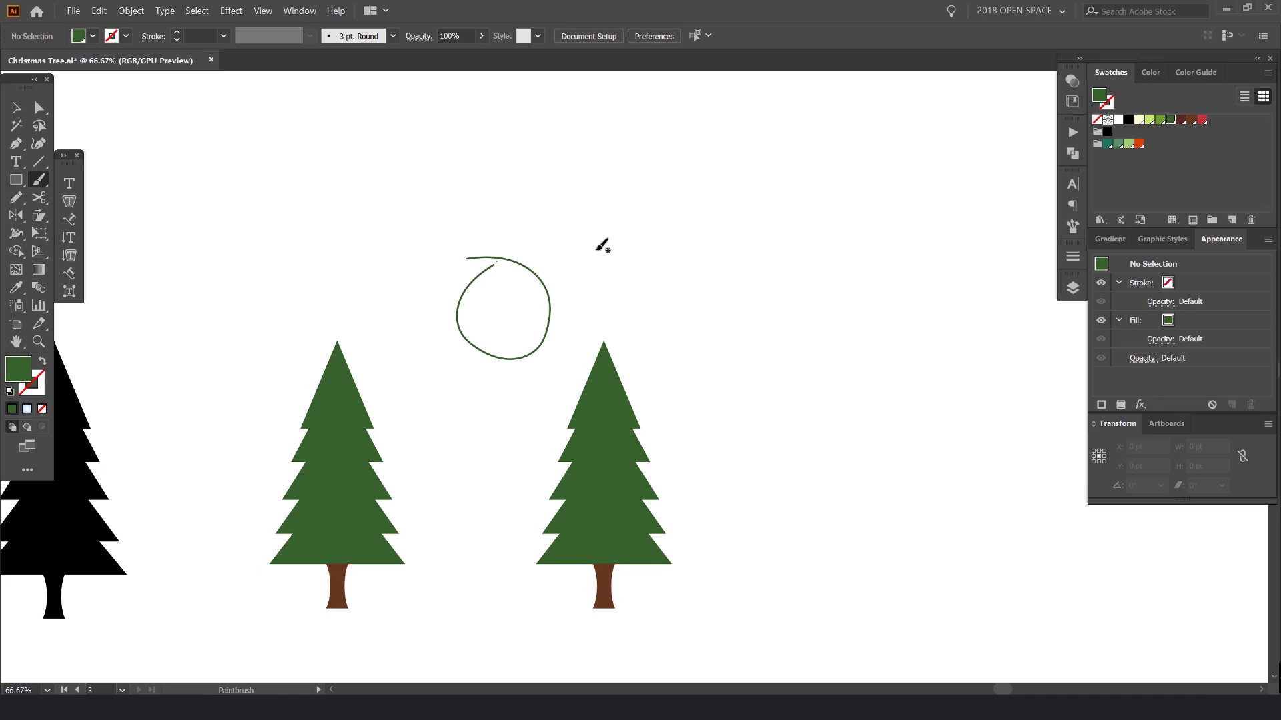
{"action": "left_click", "coordinate": [1139, 144]}
{"action": "mouse_move", "coordinate": [473, 308]}
{"action": "left_mouse_down"}
{"action": "mouse_move", "coordinate": [492, 309]}
{"action": "mouse_move", "coordinate": [579, 189]}
{"action": "left_mouse_up"}
{"action": "mouse_move", "coordinate": [520, 289]}
{"action": "left_mouse_down"}
{"action": "mouse_move", "coordinate": [436, 232]}
{"action": "mouse_move", "coordinate": [464, 252]}
{"action": "left_mouse_up"}
{"action": "left_click_drag", "start_coordinate": [479, 303], "coordinate": [404, 370]}
{"action": "left_click_drag", "start_coordinate": [484, 338], "coordinate": [469, 397]}
{"action": "left_click_drag", "start_coordinate": [496, 360], "coordinate": [512, 399]}
{"action": "left_click_drag", "start_coordinate": [546, 281], "coordinate": [617, 264]}
{"action": "left_click_drag", "start_coordinate": [564, 285], "coordinate": [575, 292]}
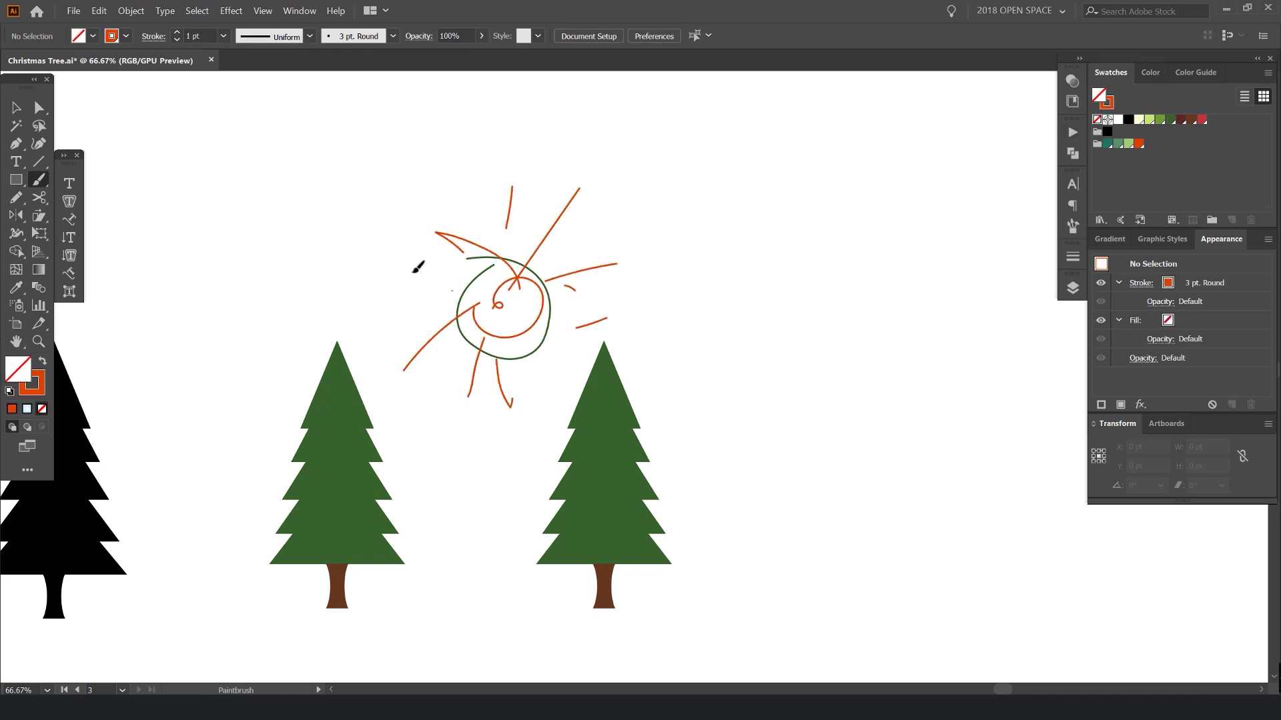
{"action": "scroll", "coordinate": [575, 345], "scroll_direction": "up", "scroll_amount": 1}
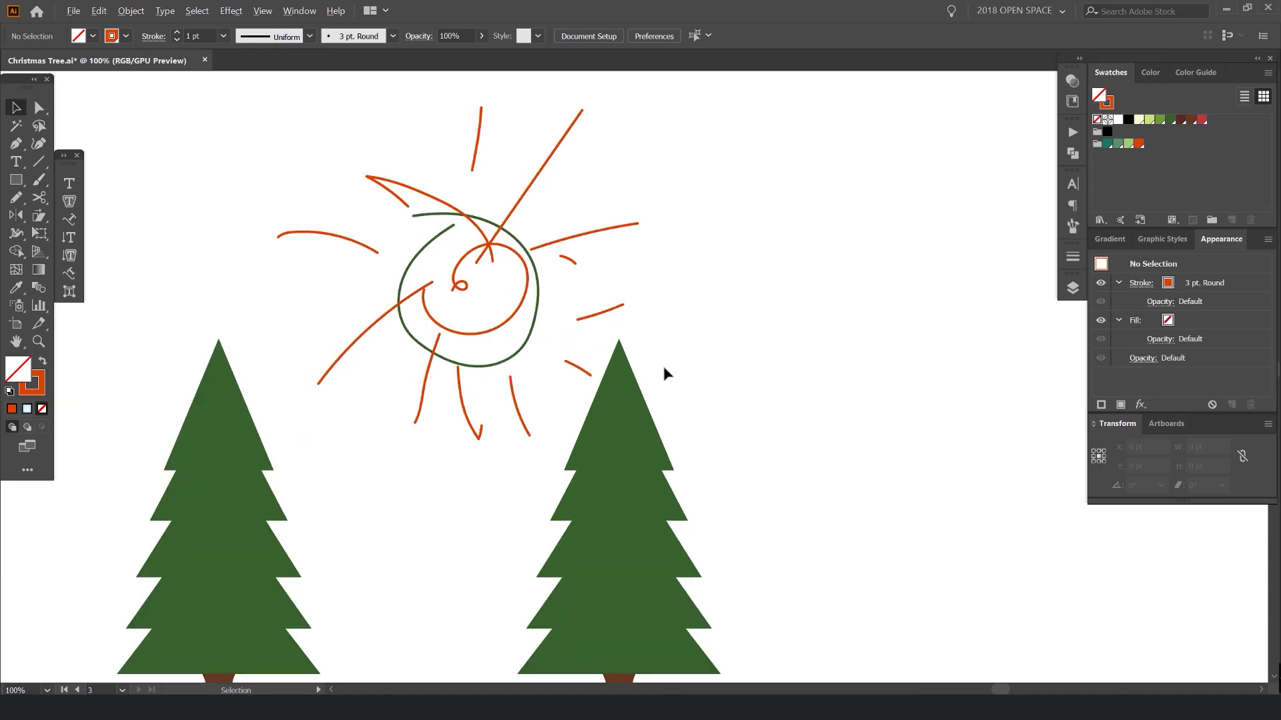
{"action": "scroll", "coordinate": [663, 374], "scroll_direction": "down", "scroll_amount": 1}
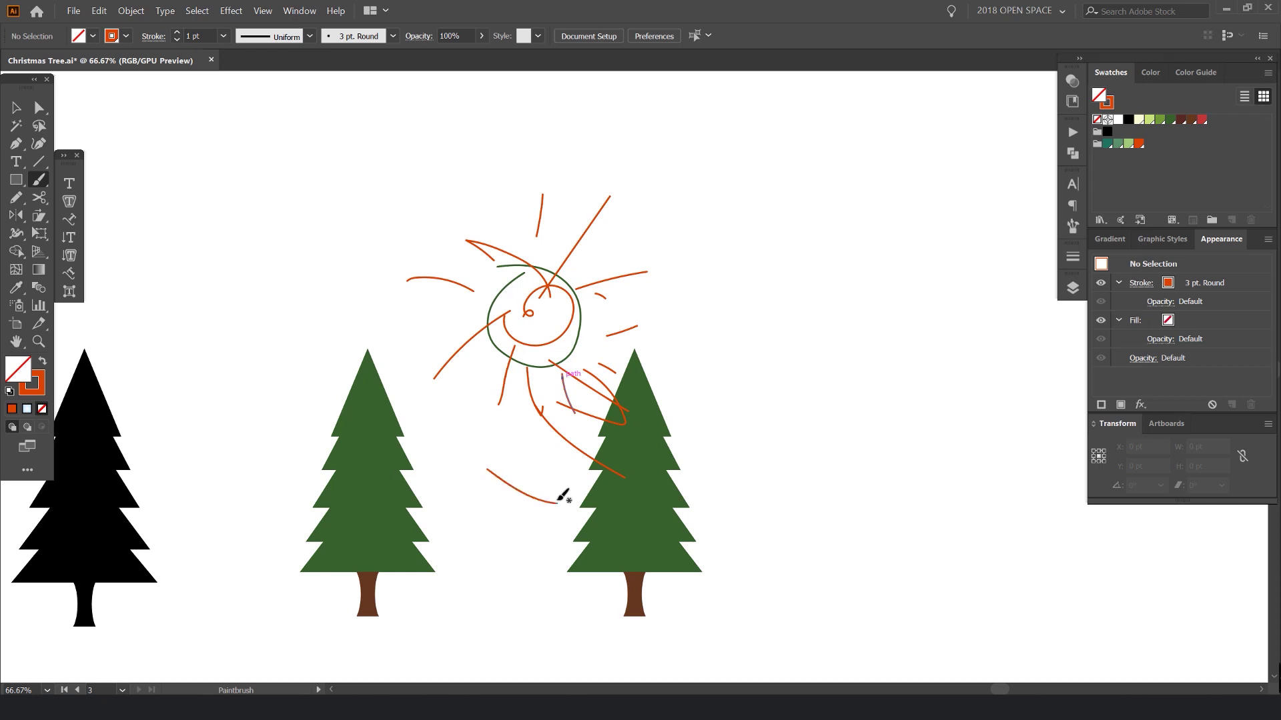
{"action": "scroll", "coordinate": [648, 627], "scroll_direction": "up", "scroll_amount": 1}
Undo all the Paintbrush strokes of the sun sketch, including its rays and circular outline
{"action": "key", "text": "ctrl+z"}
{"action": "key", "text": "ctrl+z"}
{"action": "key", "text": "ctrl+z"}
{"action": "key", "text": "ctrl+z"}
{"action": "key", "text": "ctrl+z"}
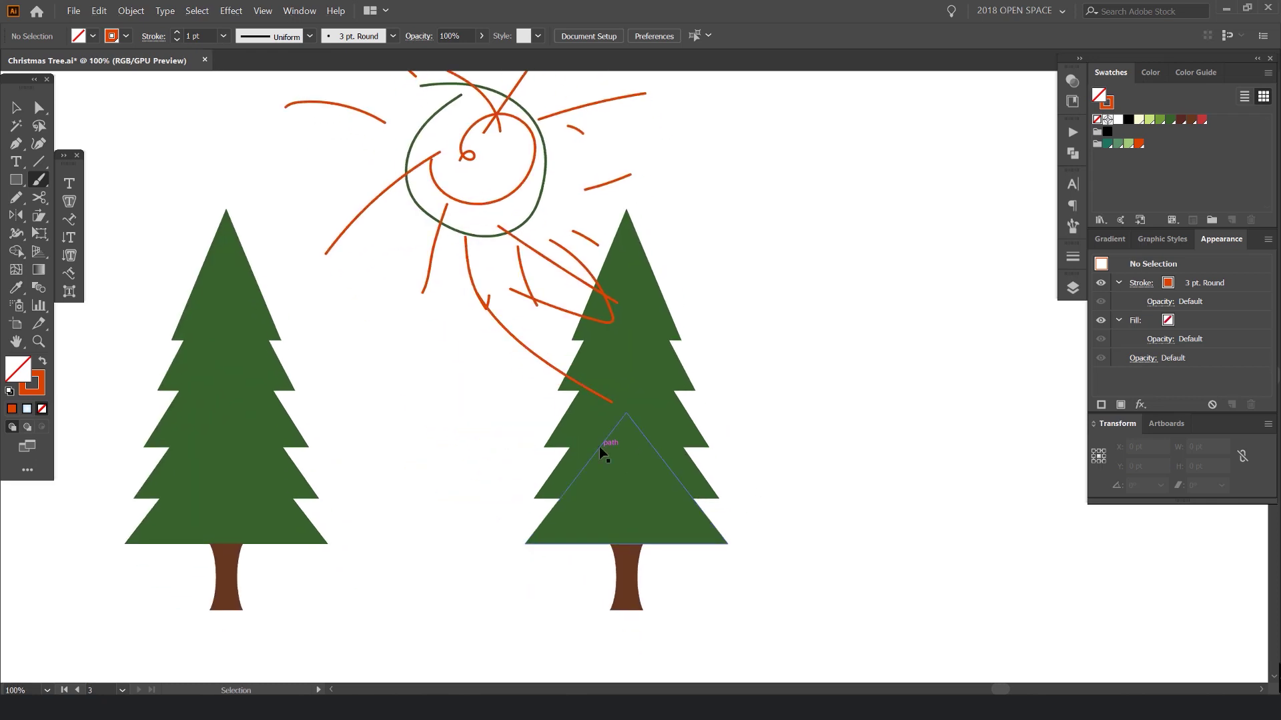
{"action": "key", "text": "ctrl+z"}
{"action": "key", "text": "ctrl+z"}
{"action": "key", "text": "ctrl+z"}
{"action": "key", "text": "ctrl+z"}
{"action": "key", "text": "ctrl+z"}
{"action": "key", "text": "ctrl+z"}
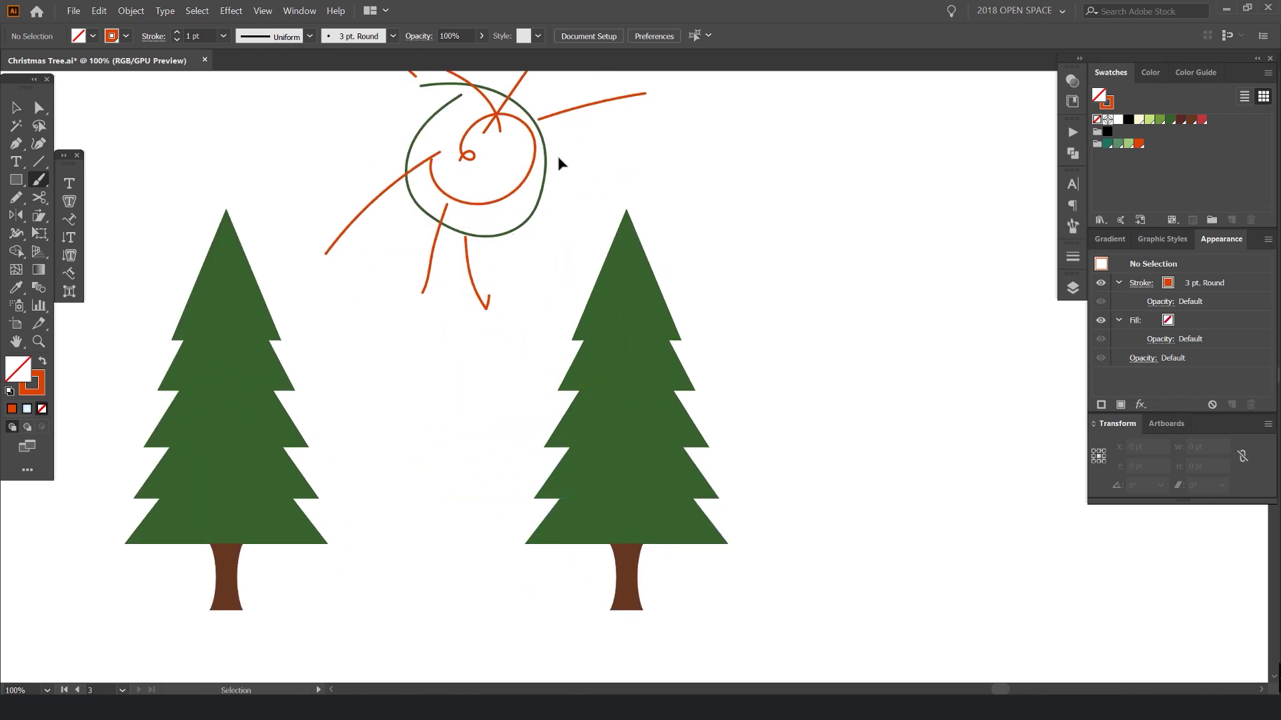
{"action": "key", "text": "ctrl+z"}
Draw an orange rectangle about 209 by 479 pt over the right tree's right half, from its centre line, ending at the bottom tier's base
{"action": "key", "text": "v"}
{"action": "left_click_drag", "start_coordinate": [757, 313], "coordinate": [732, 283]}
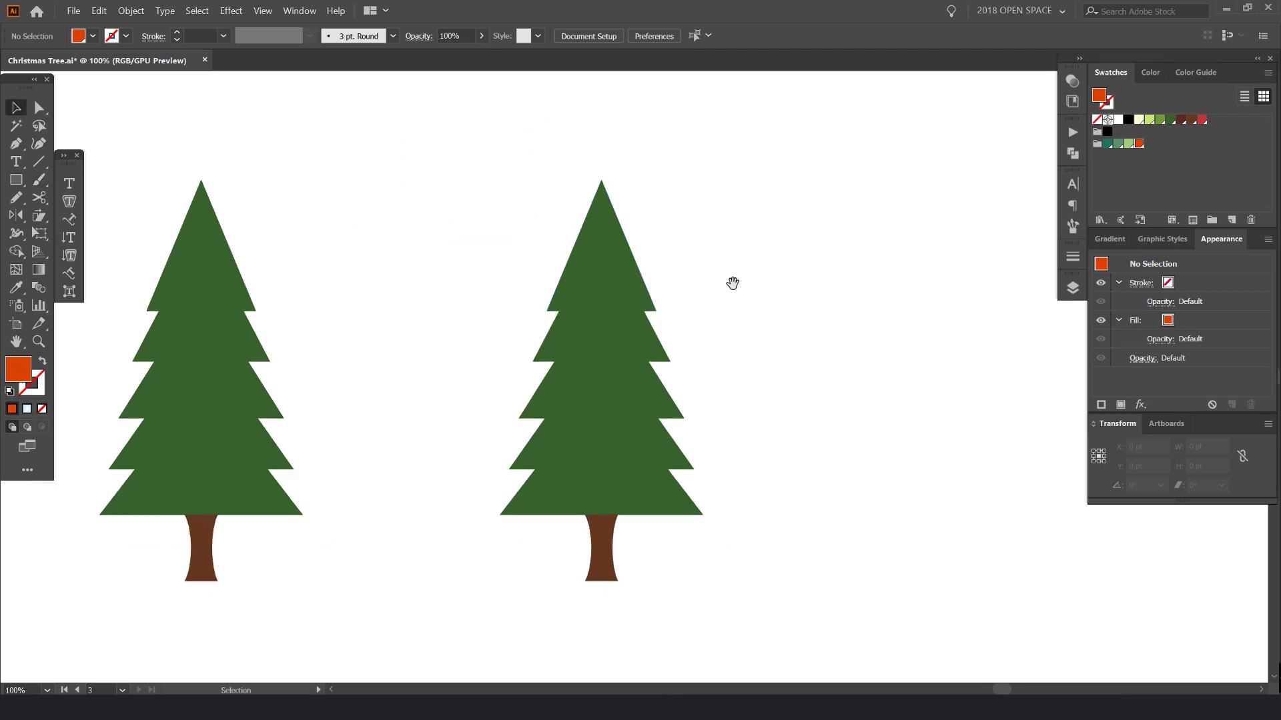
{"action": "key", "text": "m"}
{"action": "scroll", "coordinate": [643, 289], "scroll_direction": "up", "scroll_amount": 1}
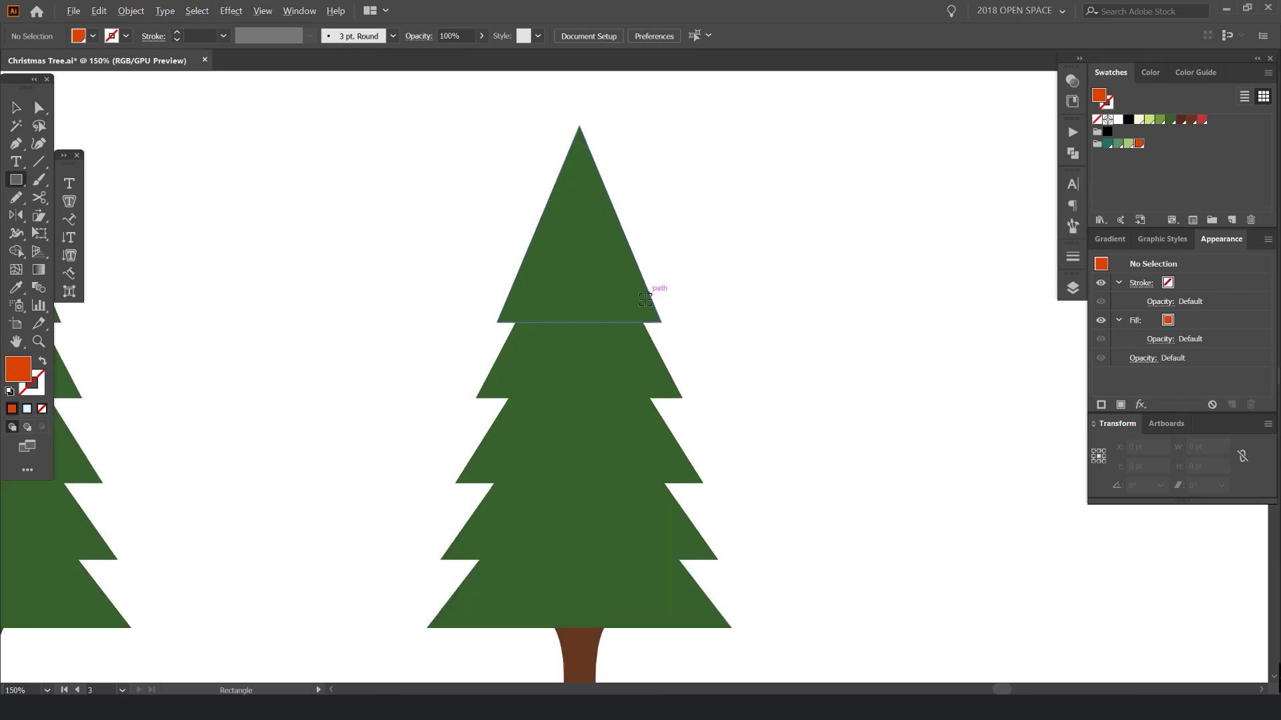
{"action": "left_click_drag", "start_coordinate": [637, 302], "coordinate": [606, 322]}
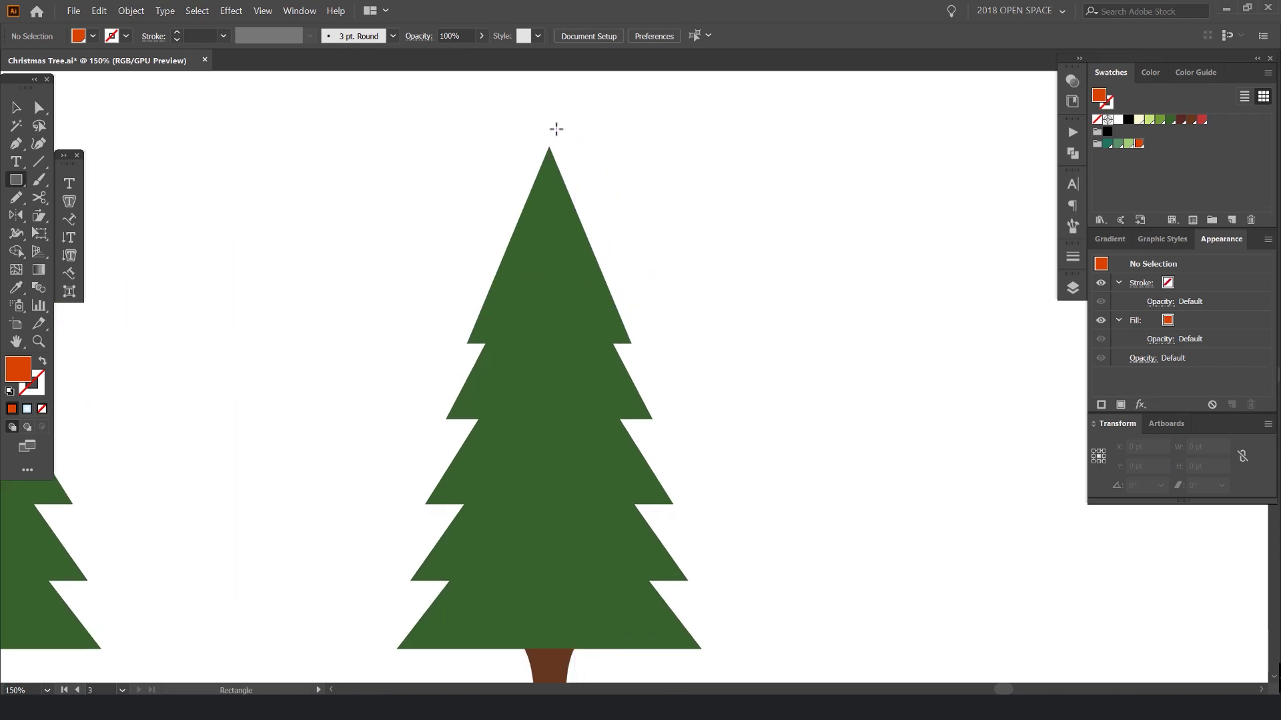
{"action": "left_click_drag", "start_coordinate": [548, 144], "coordinate": [785, 648]}
{"action": "left_click_drag", "start_coordinate": [788, 587], "coordinate": [836, 370]}
{"action": "scroll", "coordinate": [614, 441], "scroll_direction": "up", "scroll_amount": 6}
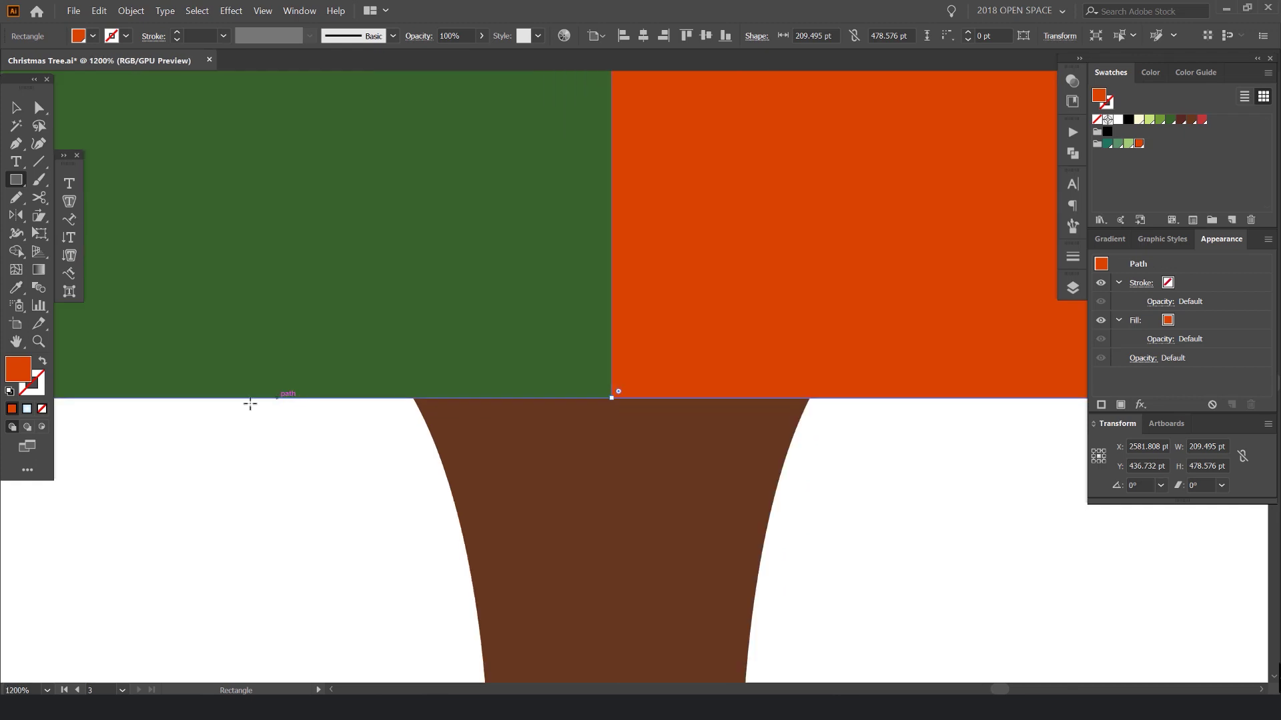
{"action": "scroll", "coordinate": [224, 403], "scroll_direction": "down", "scroll_amount": 5}
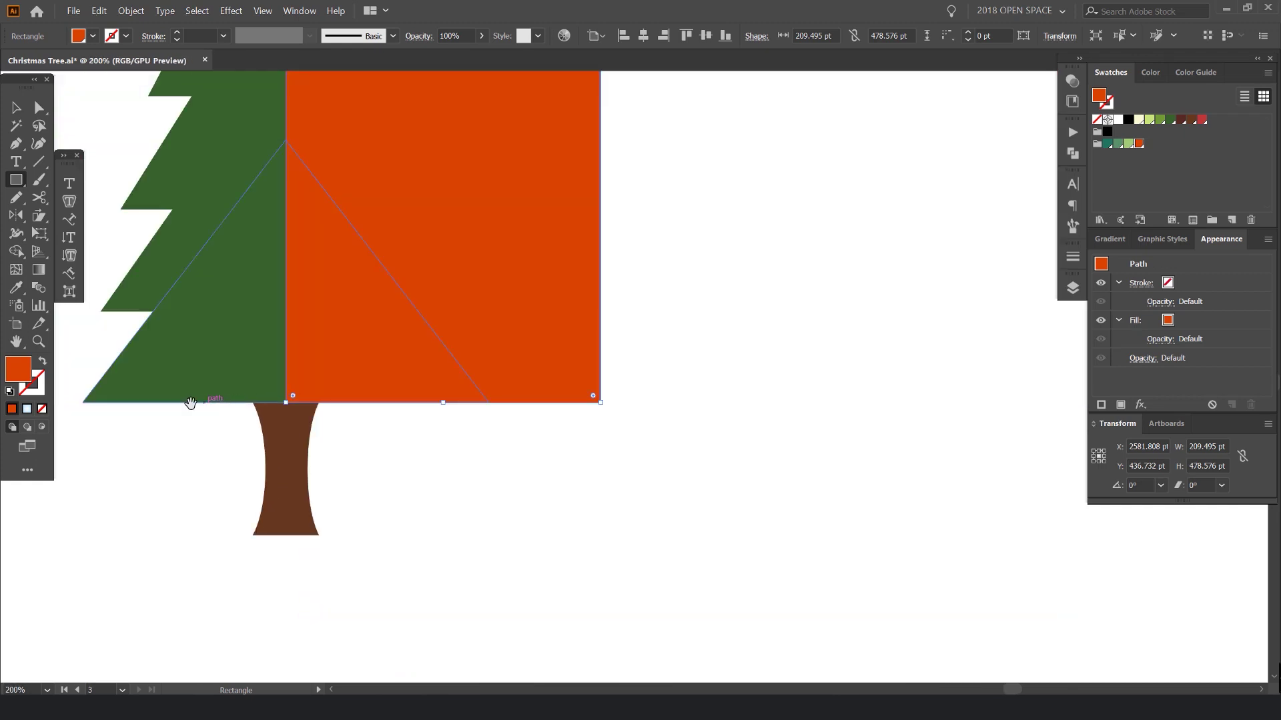
{"action": "left_click_drag", "start_coordinate": [160, 401], "coordinate": [362, 400]}
{"action": "key", "text": "v"}
{"action": "left_click", "coordinate": [338, 394]}
{"action": "left_click_drag", "start_coordinate": [904, 324], "coordinate": [902, 520]}
{"action": "left_click", "coordinate": [912, 394]}
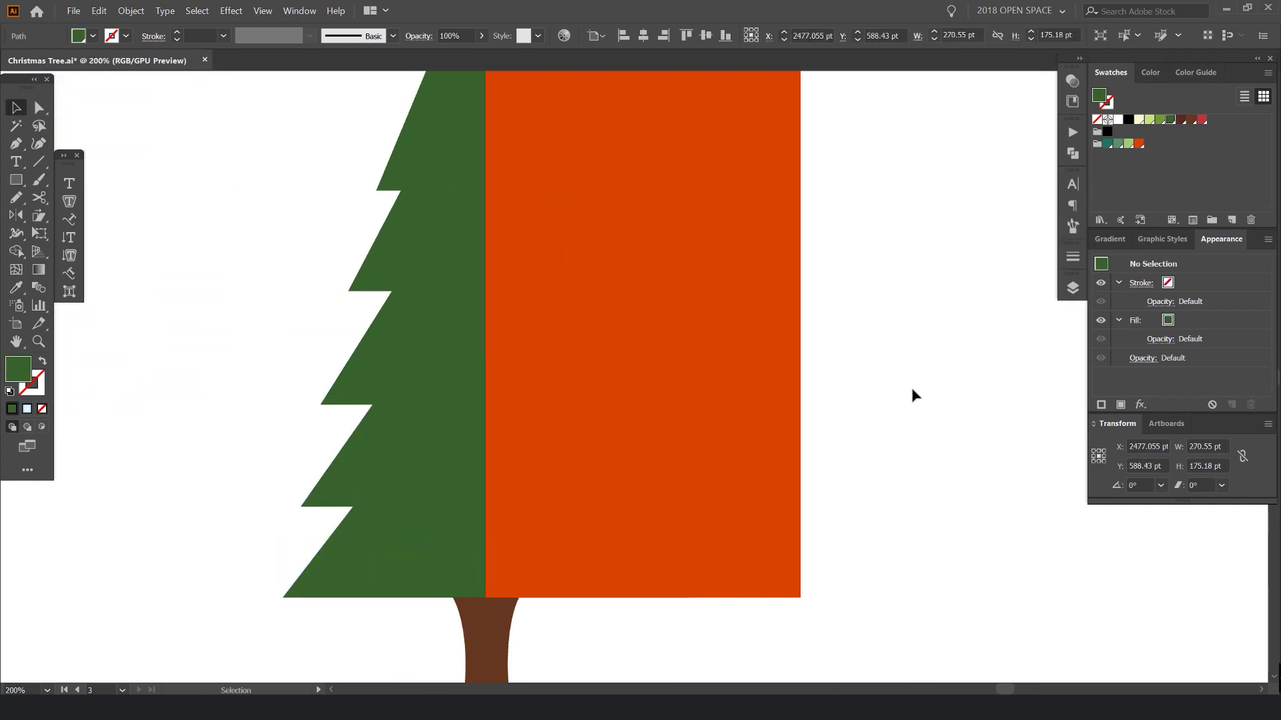
Remove the part of the orange rectangle outside the tree using Shape Builder on the rectangle and the five green tiers
{"action": "scroll", "coordinate": [912, 393], "scroll_direction": "down", "scroll_amount": 2}
{"action": "left_click_drag", "start_coordinate": [1014, 177], "coordinate": [935, 226]}
{"action": "left_click_drag", "start_coordinate": [827, 311], "coordinate": [777, 274]}
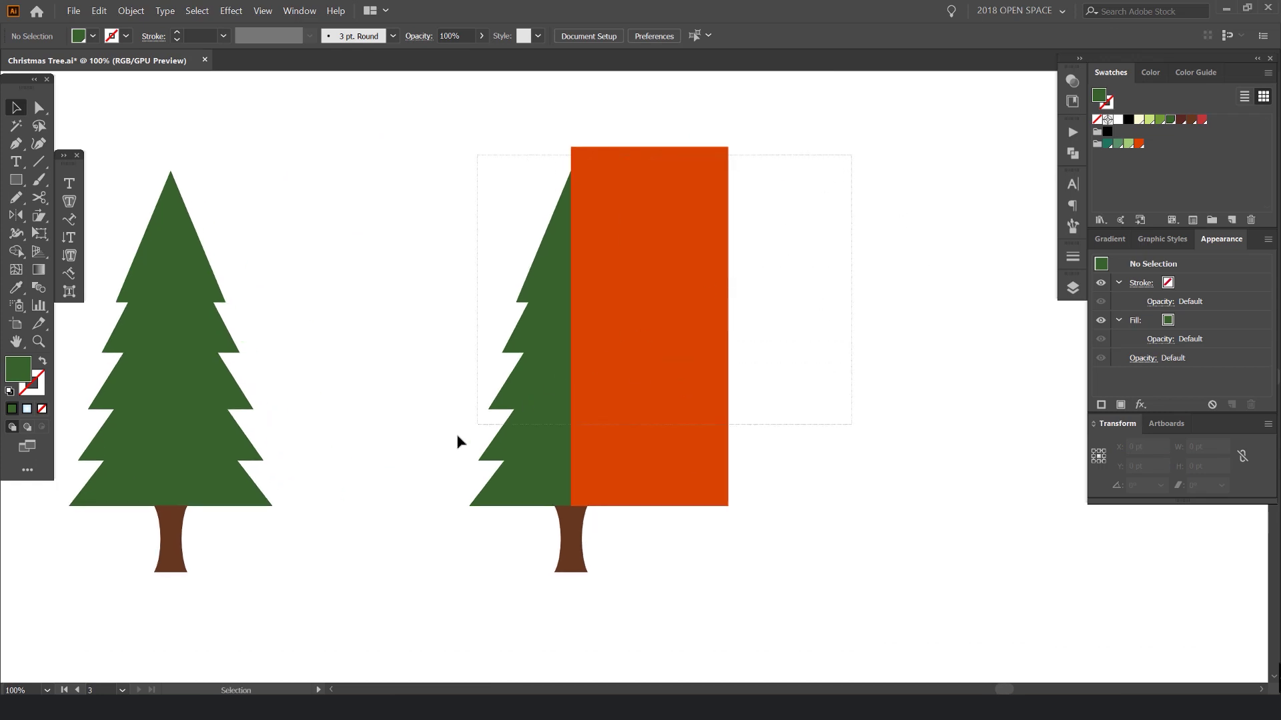
{"action": "left_click_drag", "start_coordinate": [392, 473], "coordinate": [392, 473]}
{"action": "scroll", "coordinate": [723, 261], "scroll_direction": "up", "scroll_amount": 2}
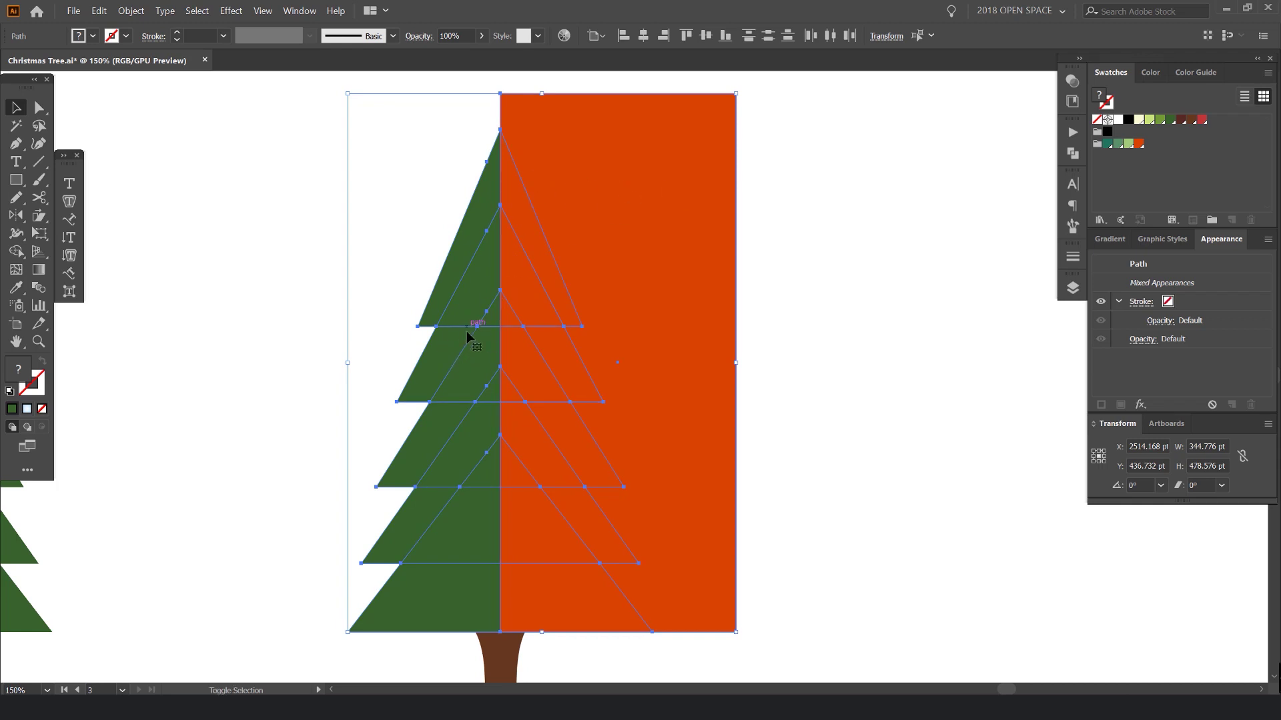
{"action": "key", "text": "shift+m"}
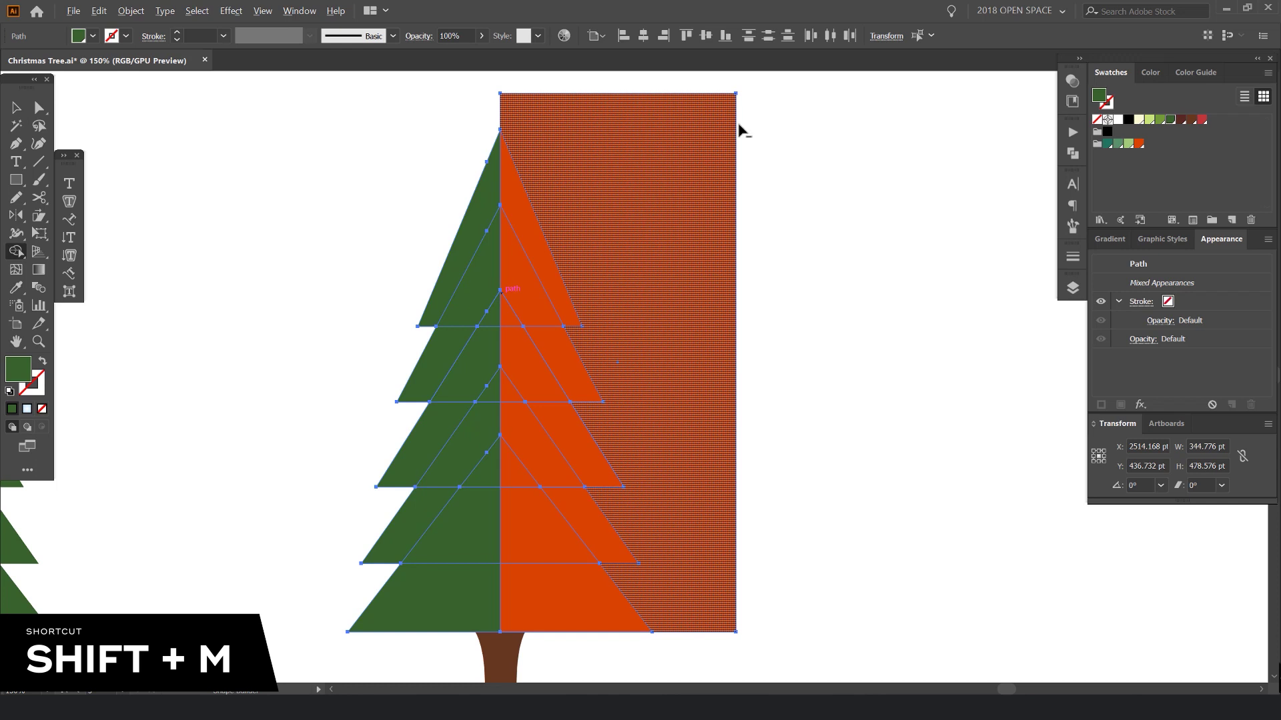
{"action": "mouse_move", "coordinate": [759, 109]}
{"action": "left_mouse_down"}
{"action": "mouse_move", "coordinate": [721, 107]}
{"action": "mouse_move", "coordinate": [691, 185]}
{"action": "mouse_move", "coordinate": [724, 148]}
{"action": "mouse_move", "coordinate": [687, 128]}
{"action": "mouse_move", "coordinate": [667, 177]}
{"action": "mouse_move", "coordinate": [653, 129]}
{"action": "left_mouse_up"}
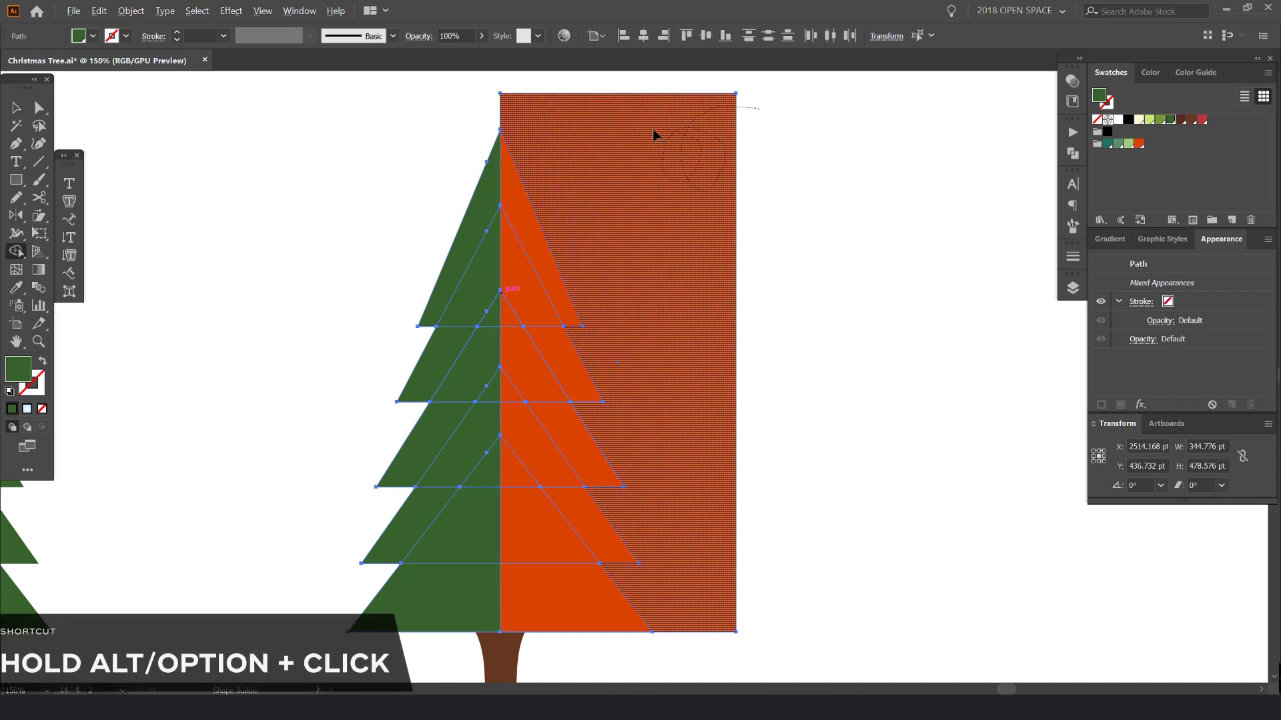
{"action": "left_click", "coordinate": [654, 135], "text": "alt"}
{"action": "key", "text": "v"}
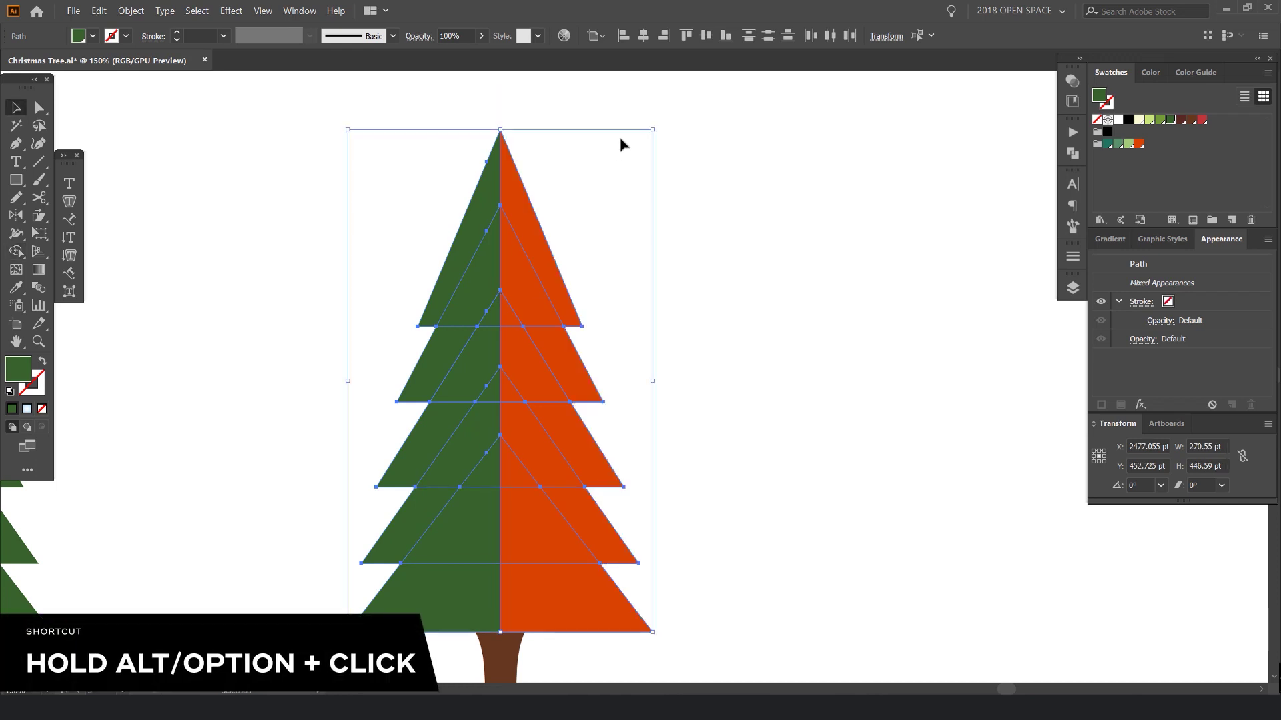
{"action": "left_click", "coordinate": [621, 137]}
Move the orange half-tree shape out to the right of its tree, and undo the move
{"action": "scroll", "coordinate": [496, 125], "scroll_direction": "up", "scroll_amount": 8}
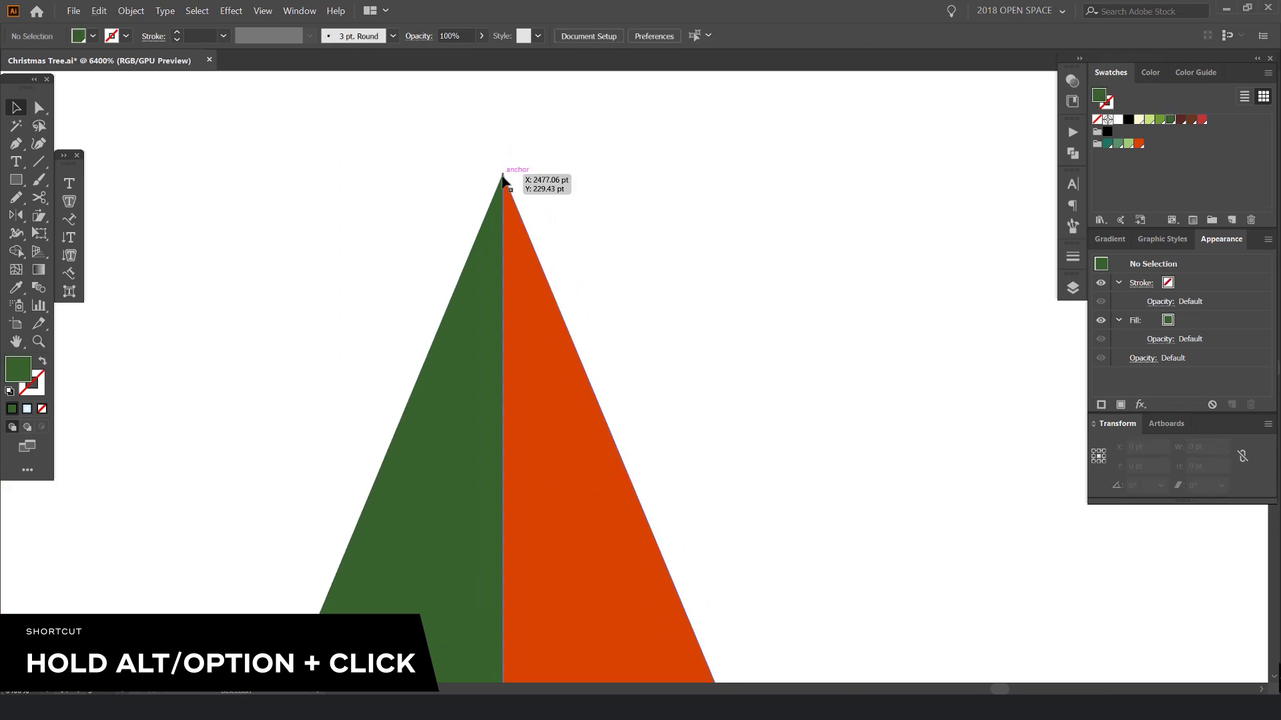
{"action": "left_click", "coordinate": [542, 208]}
{"action": "left_click", "coordinate": [635, 188]}
{"action": "scroll", "coordinate": [653, 186], "scroll_direction": "down", "scroll_amount": 6}
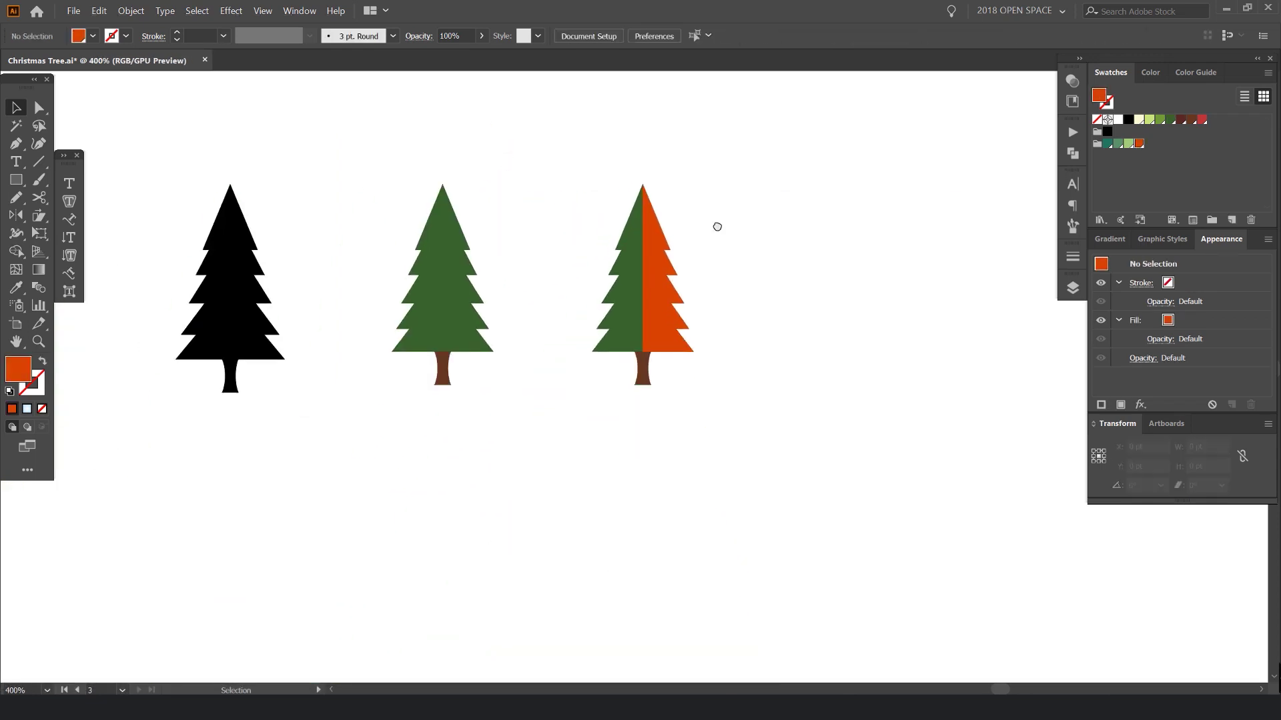
{"action": "left_click_drag", "start_coordinate": [717, 226], "coordinate": [713, 174]}
{"action": "scroll", "coordinate": [668, 234], "scroll_direction": "up", "scroll_amount": 2}
{"action": "left_click_drag", "start_coordinate": [667, 232], "coordinate": [760, 293]}
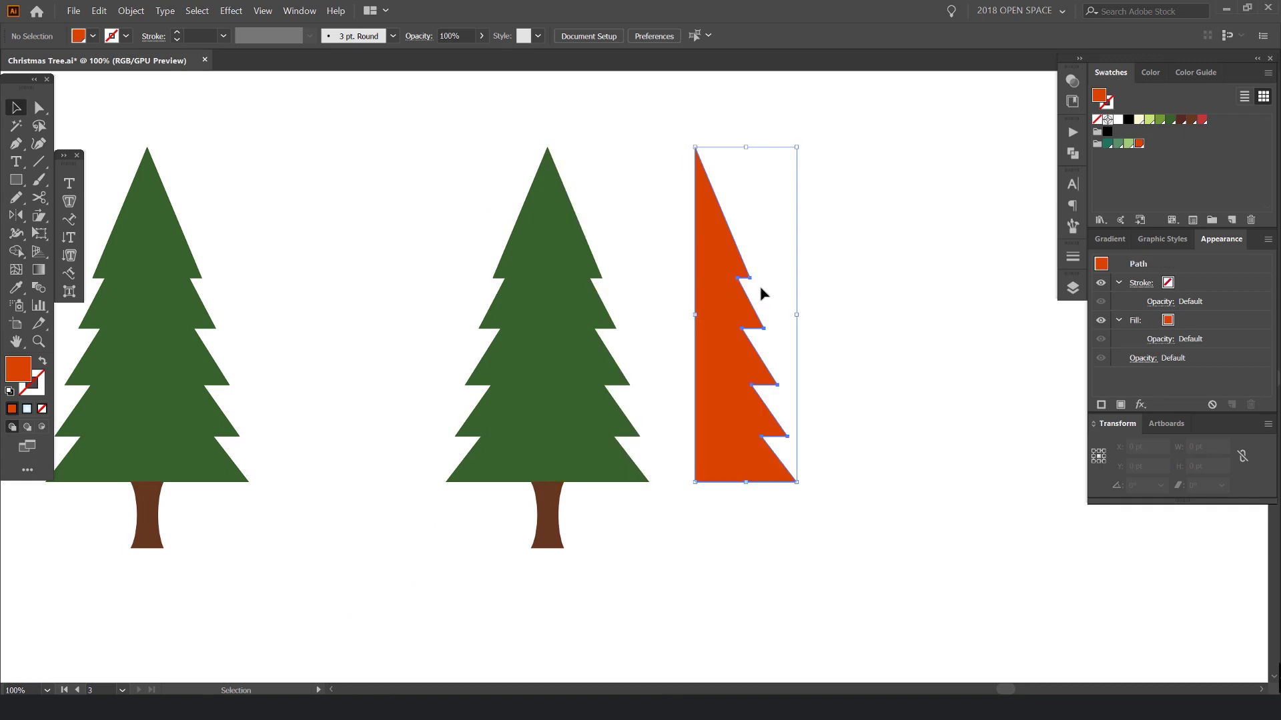
{"action": "scroll", "coordinate": [800, 273], "scroll_direction": "left", "scroll_amount": 3}
{"action": "key", "text": "ctrl+z"}
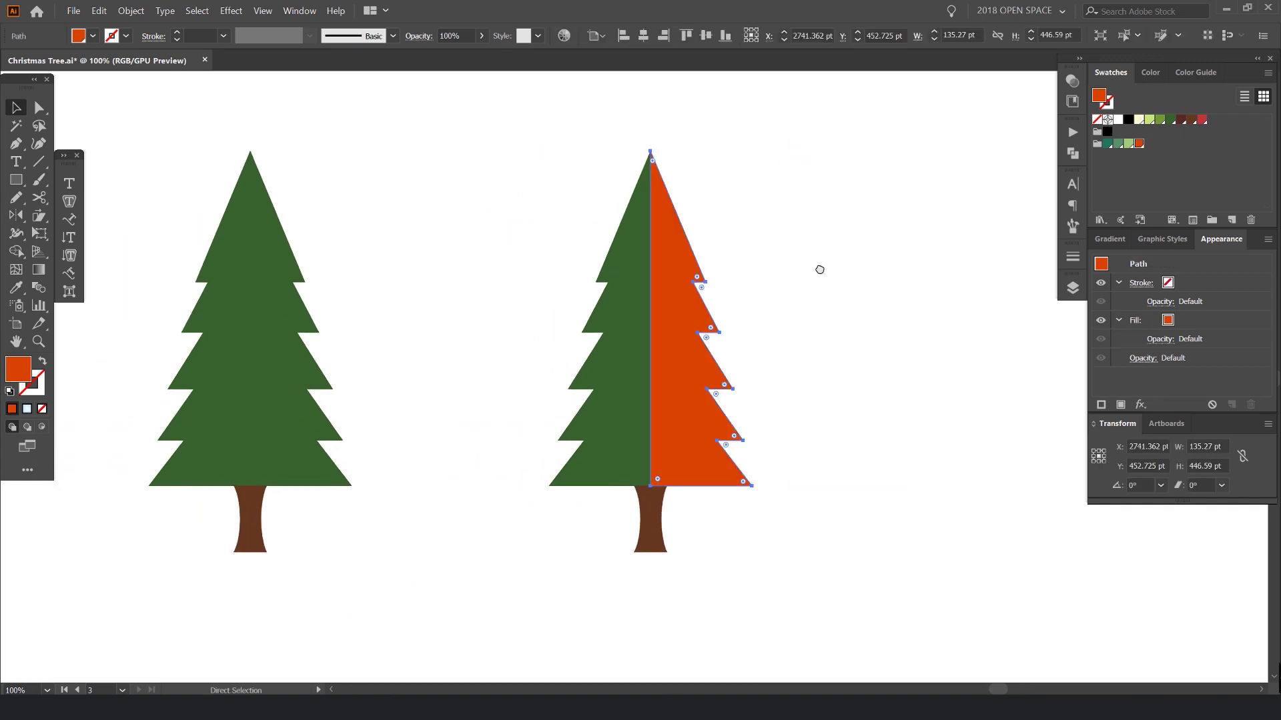
Recolour the orange half-tree shape with the dark green sampled from the tree's other half
{"action": "scroll", "coordinate": [778, 266], "scroll_direction": "up", "scroll_amount": 1}
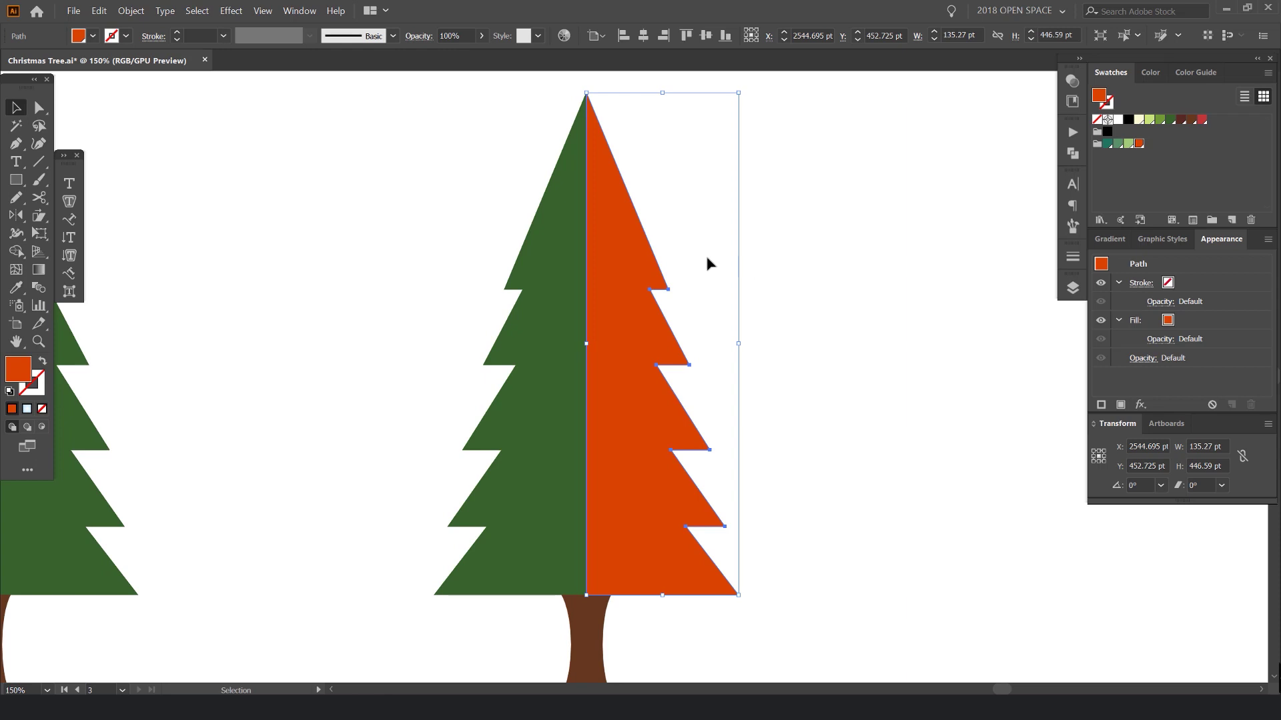
{"action": "key", "text": "i"}
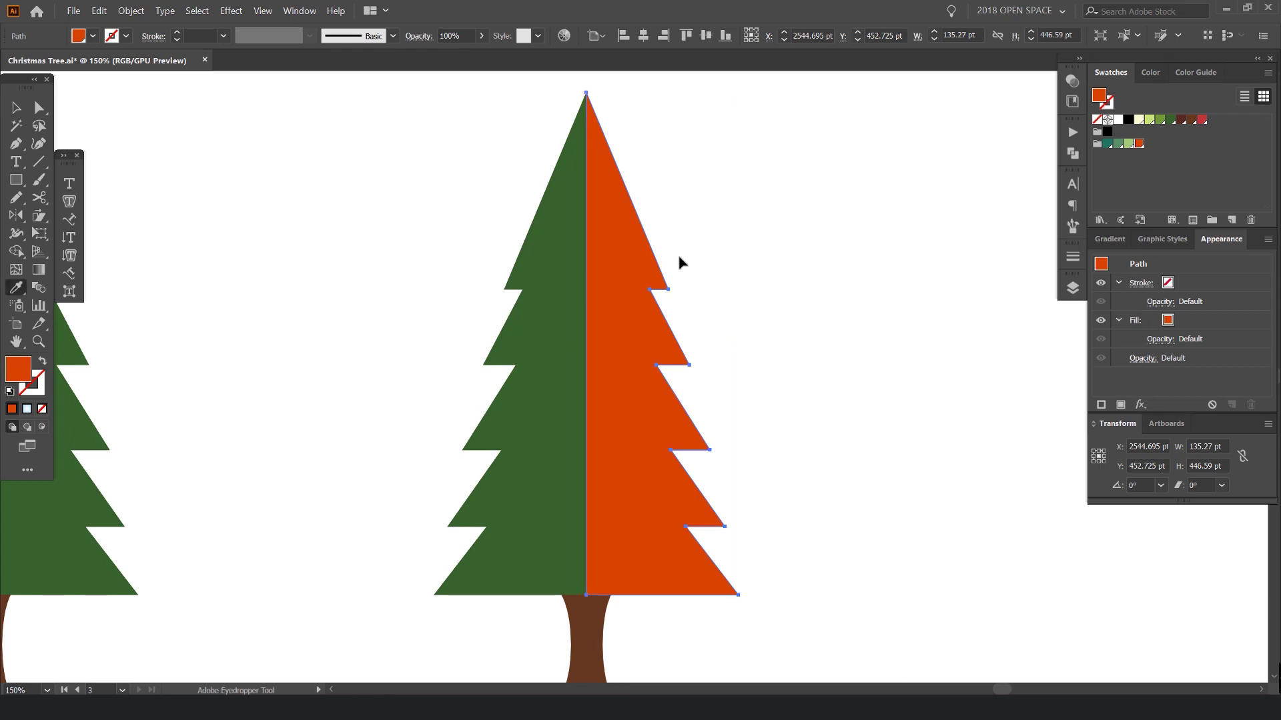
{"action": "left_click", "coordinate": [562, 238]}
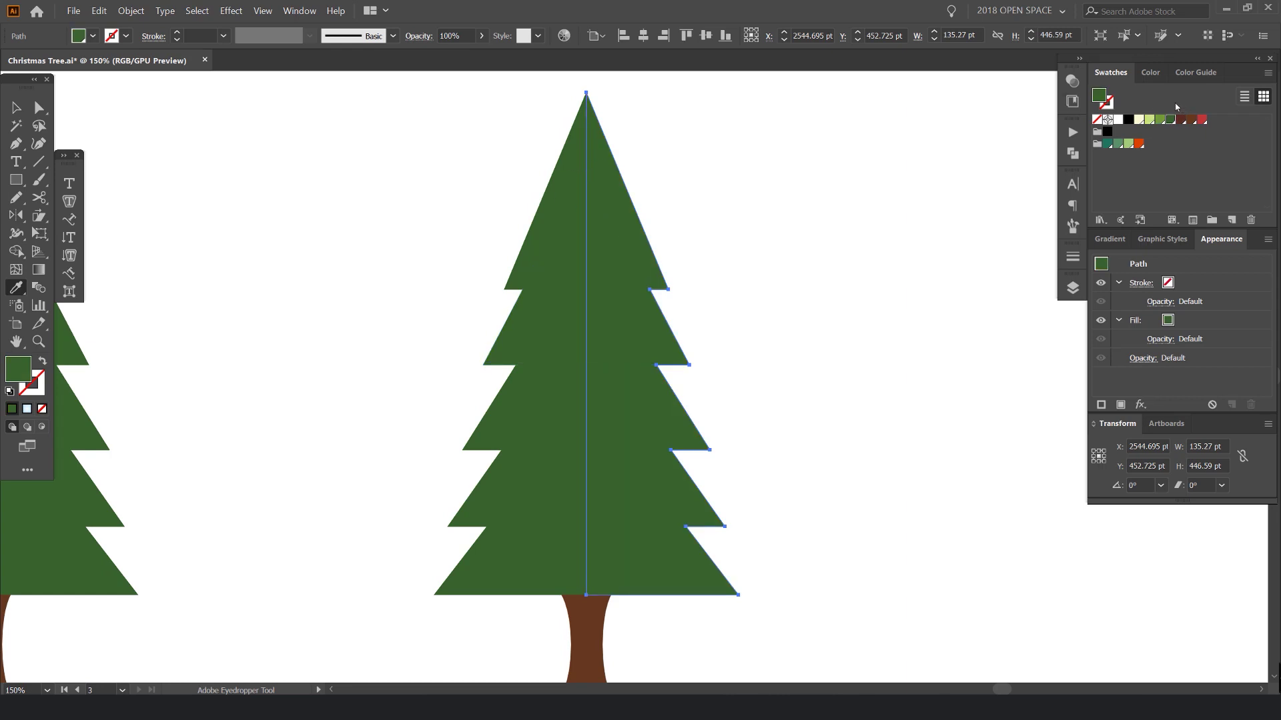
Try teal and lighter green swatches on the tree's right half, and restore the dark green fill
{"action": "left_click", "coordinate": [1110, 145]}
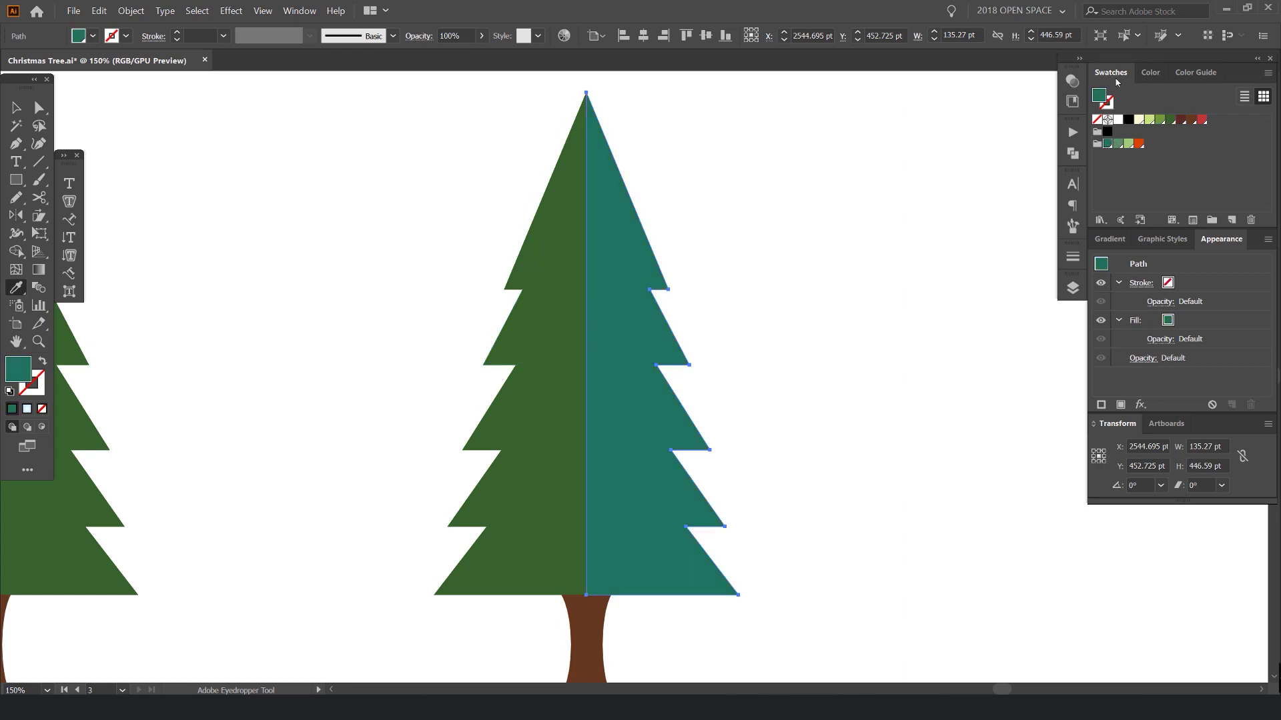
{"action": "left_click_drag", "start_coordinate": [1117, 81], "coordinate": [784, 126]}
{"action": "left_click", "coordinate": [784, 189]}
{"action": "left_click", "coordinate": [795, 188]}
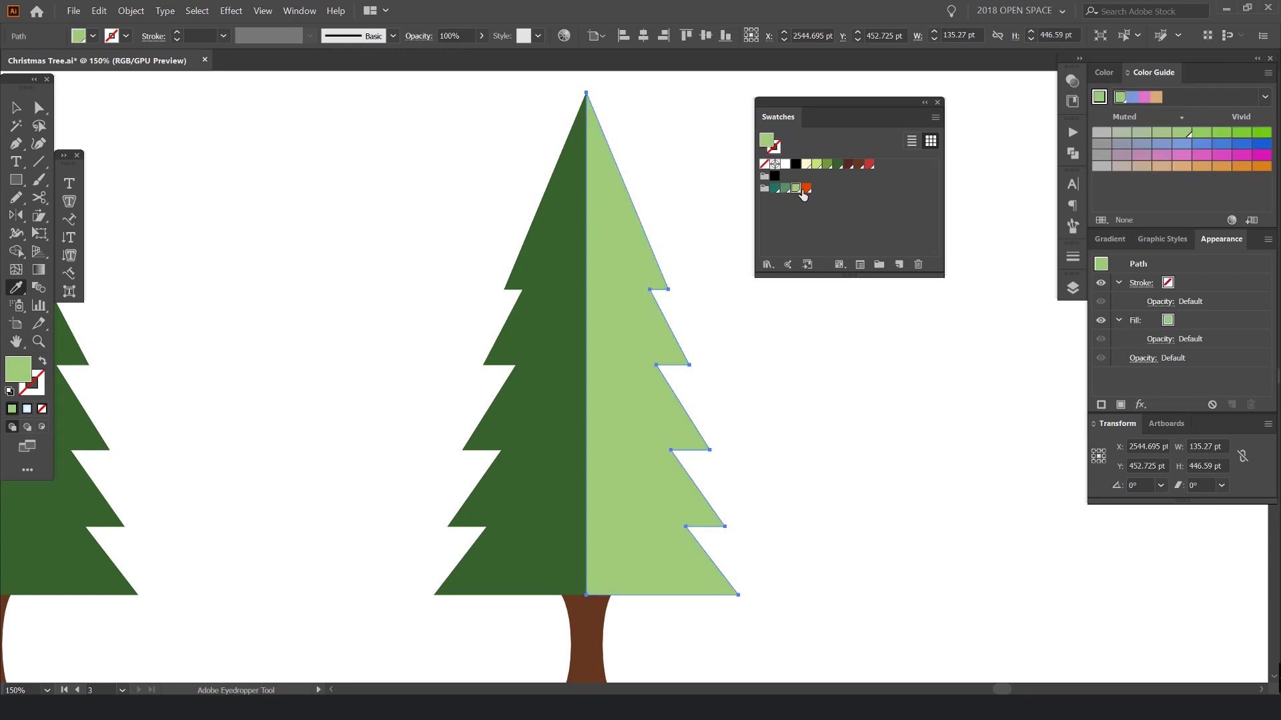
{"action": "left_click", "coordinate": [805, 189]}
{"action": "left_click", "coordinate": [827, 165]}
{"action": "left_click", "coordinate": [816, 165]}
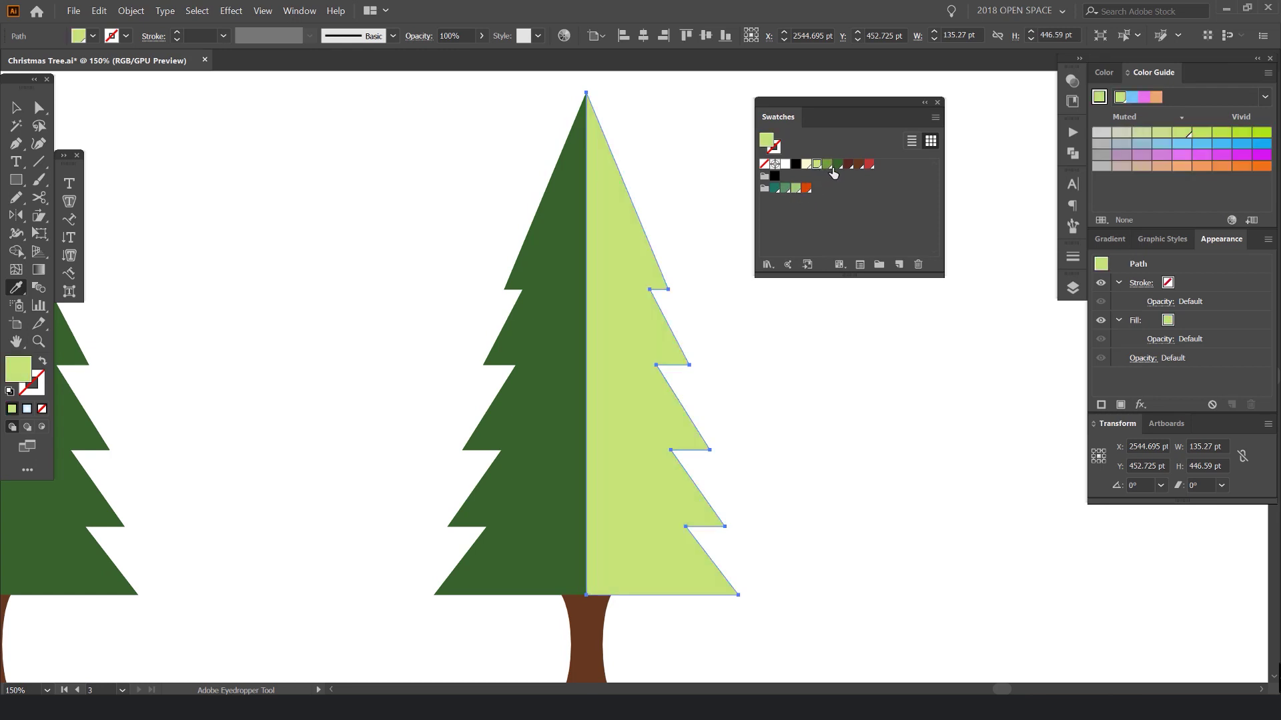
{"action": "left_click", "coordinate": [839, 164]}
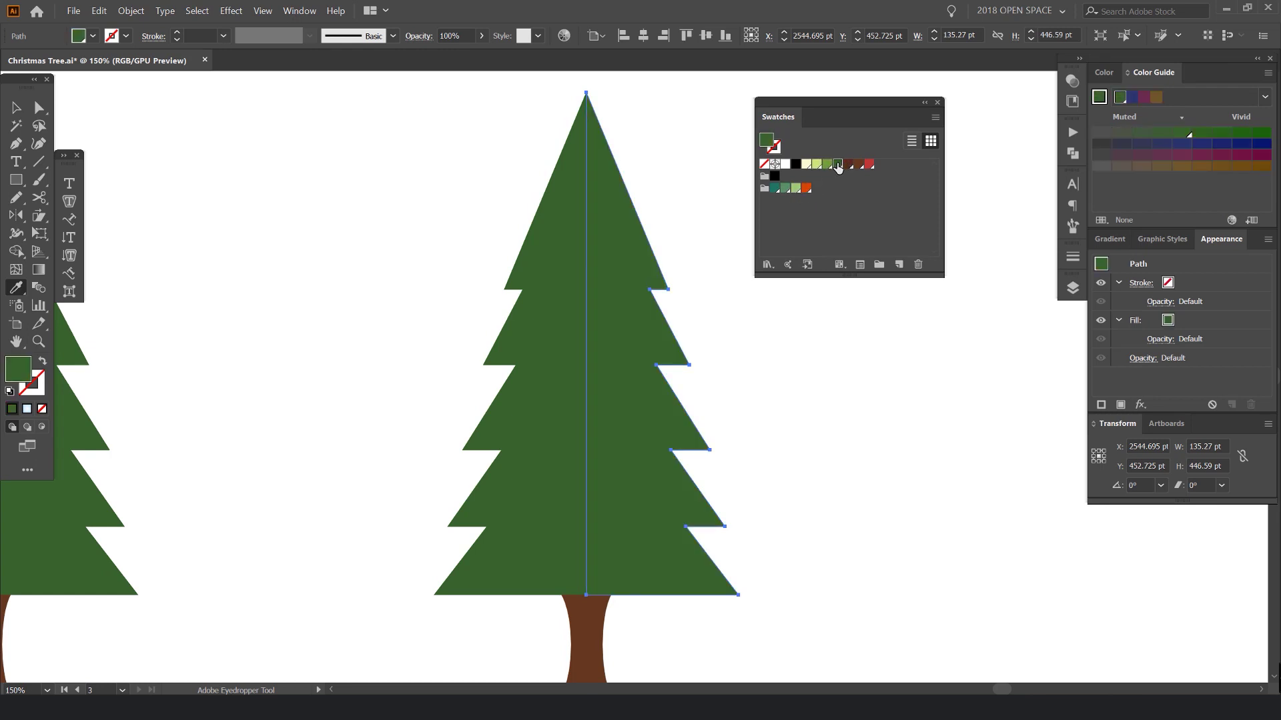
{"action": "left_click_drag", "start_coordinate": [873, 115], "coordinate": [1194, 72]}
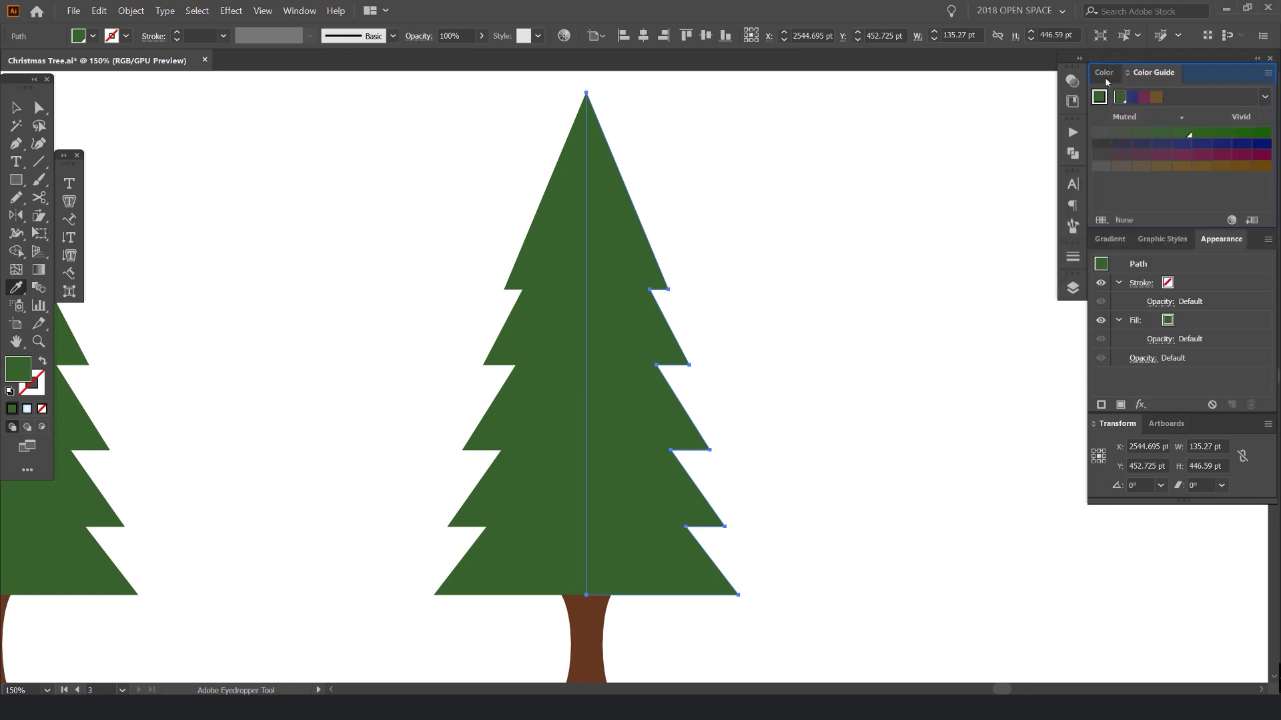
Set the right half-tree shape's blending mode to Multiply with 40% opacity and deselect it
{"action": "left_click", "coordinate": [1104, 73]}
{"action": "left_click", "coordinate": [1073, 80]}
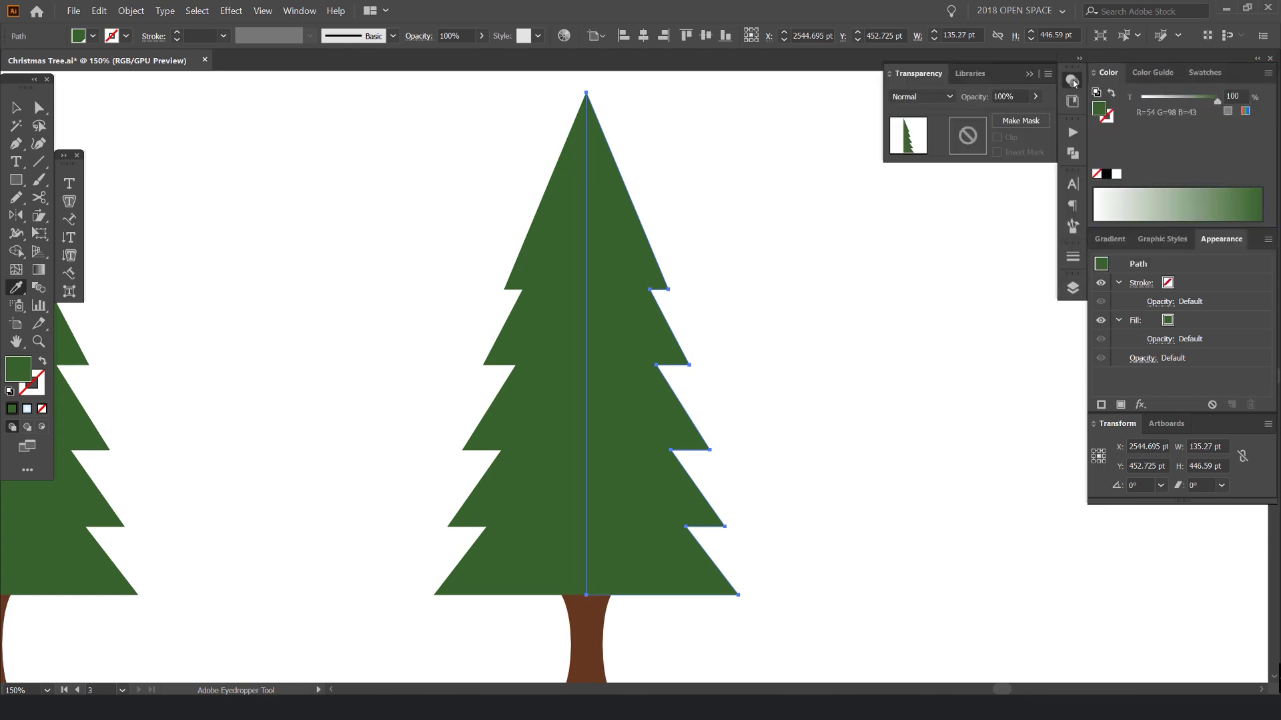
{"action": "left_click_drag", "start_coordinate": [931, 77], "coordinate": [877, 110]}
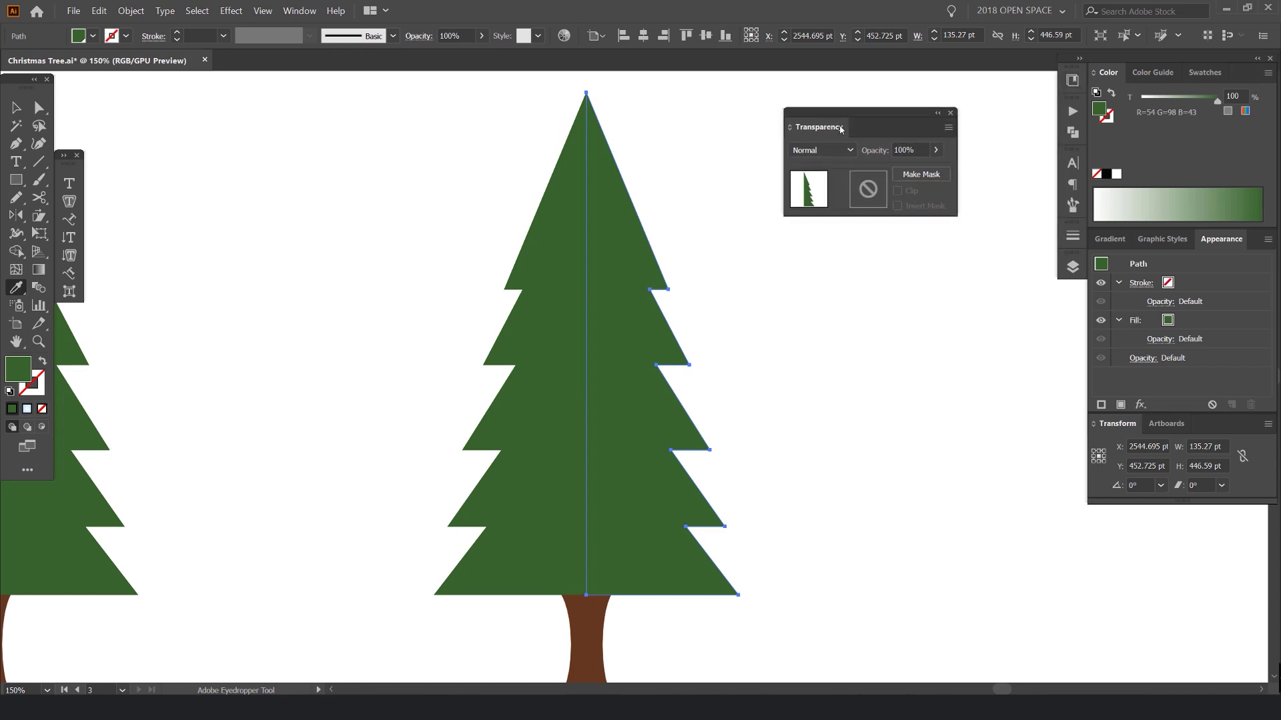
{"action": "left_click", "coordinate": [813, 152]}
{"action": "left_click", "coordinate": [820, 204]}
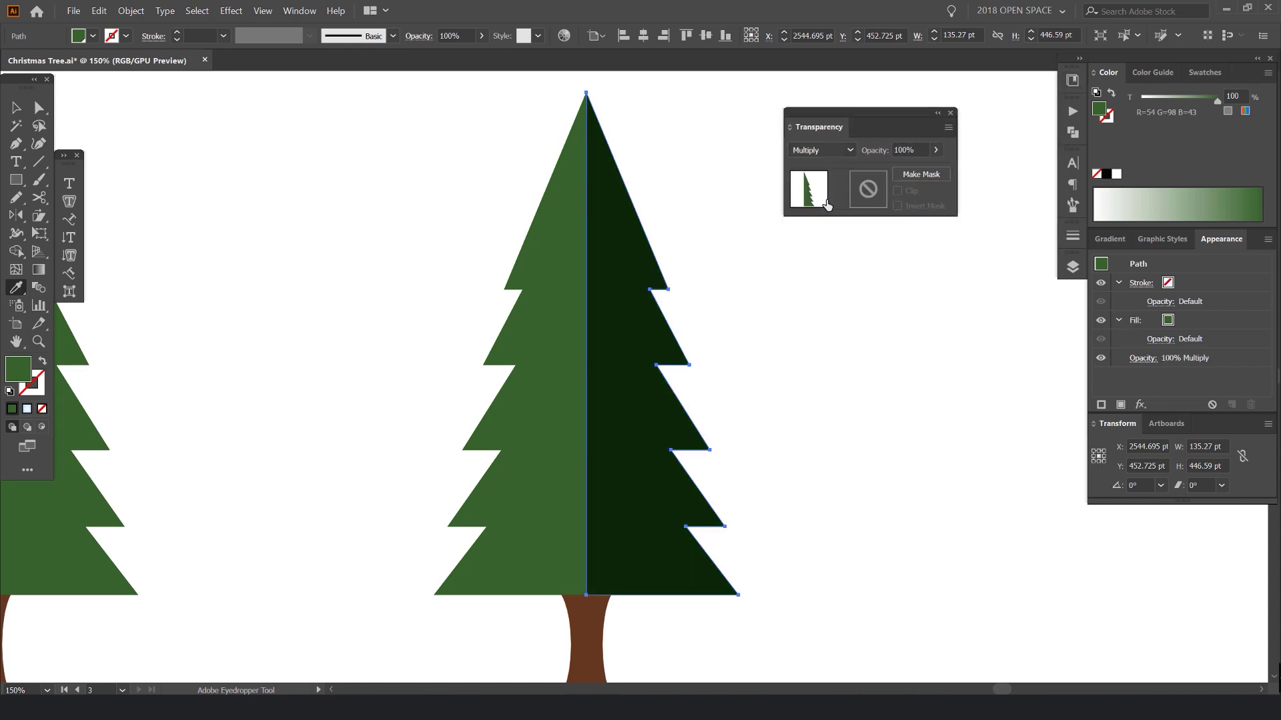
{"action": "left_click", "coordinate": [925, 148]}
{"action": "type", "text": "40"}
{"action": "key", "text": "Return"}
{"action": "key", "text": "v"}
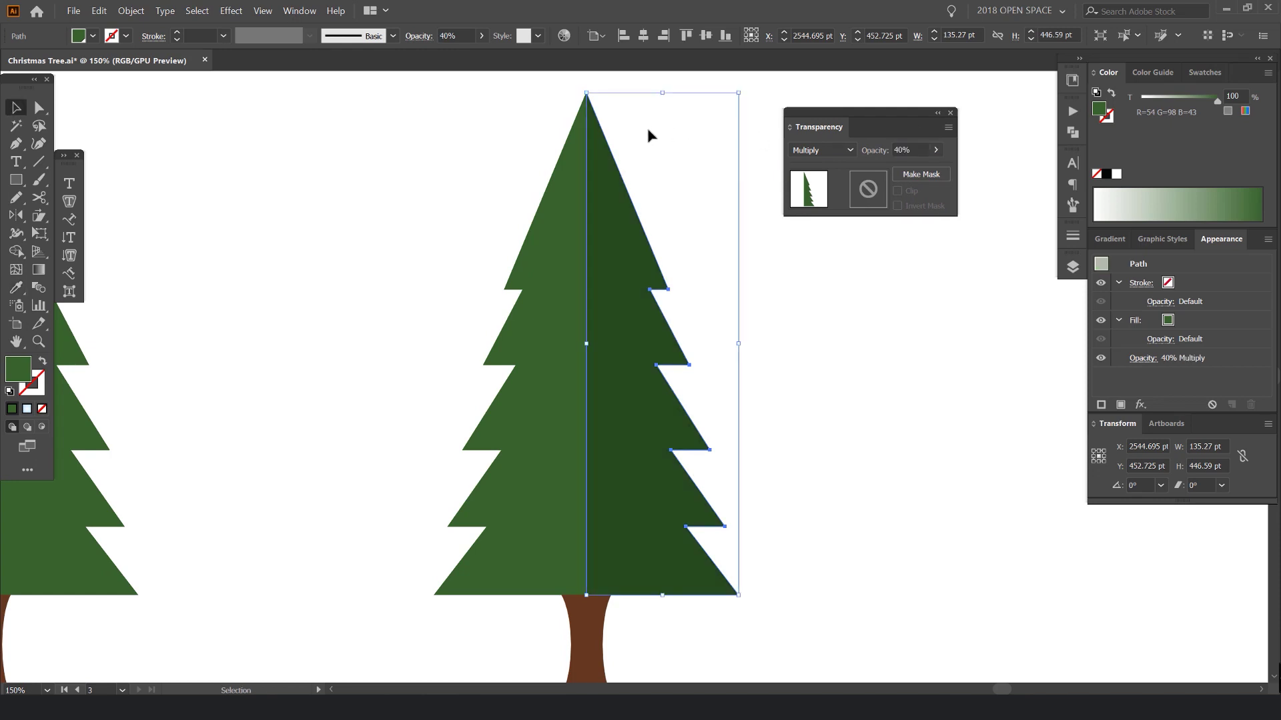
{"action": "left_click", "coordinate": [649, 133]}
Examine the shaded tree as a whole and up close along its centre line
{"action": "scroll", "coordinate": [649, 133], "scroll_direction": "down", "scroll_amount": 2}
{"action": "key", "text": "space"}
{"action": "left_click_drag", "start_coordinate": [669, 114], "coordinate": [622, 175]}
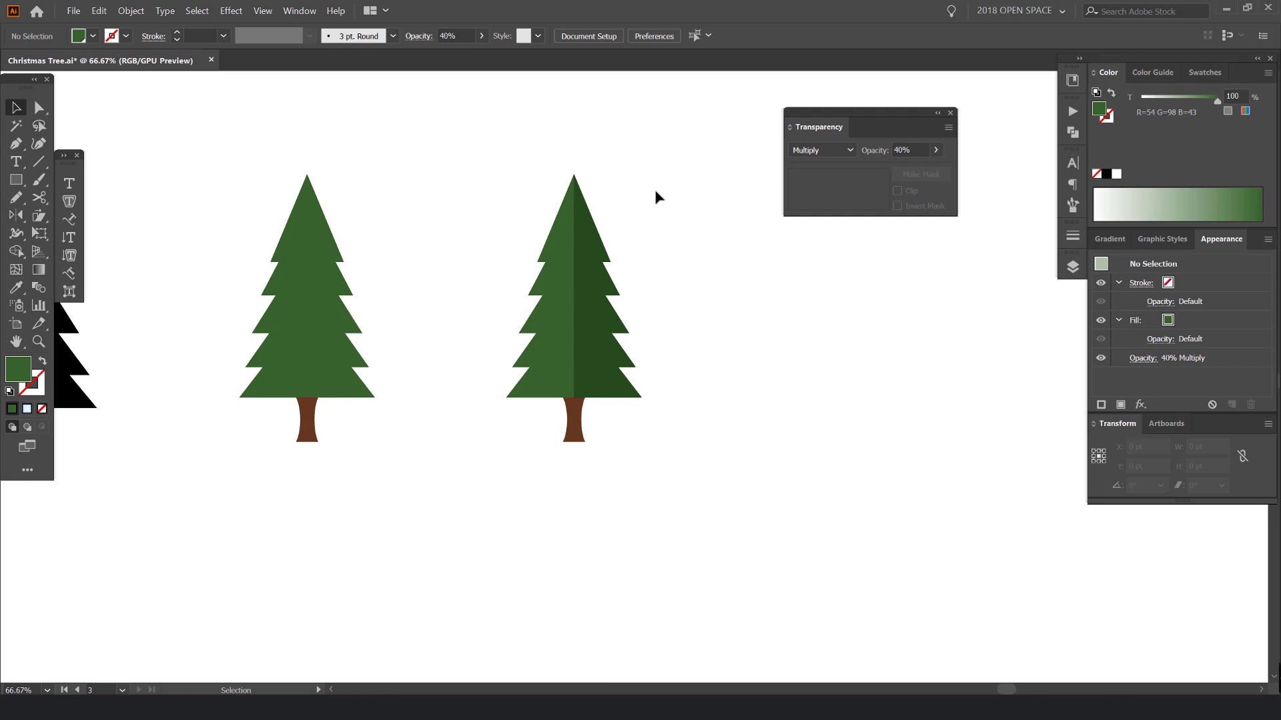
{"action": "left_click_drag", "start_coordinate": [902, 113], "coordinate": [922, 125]}
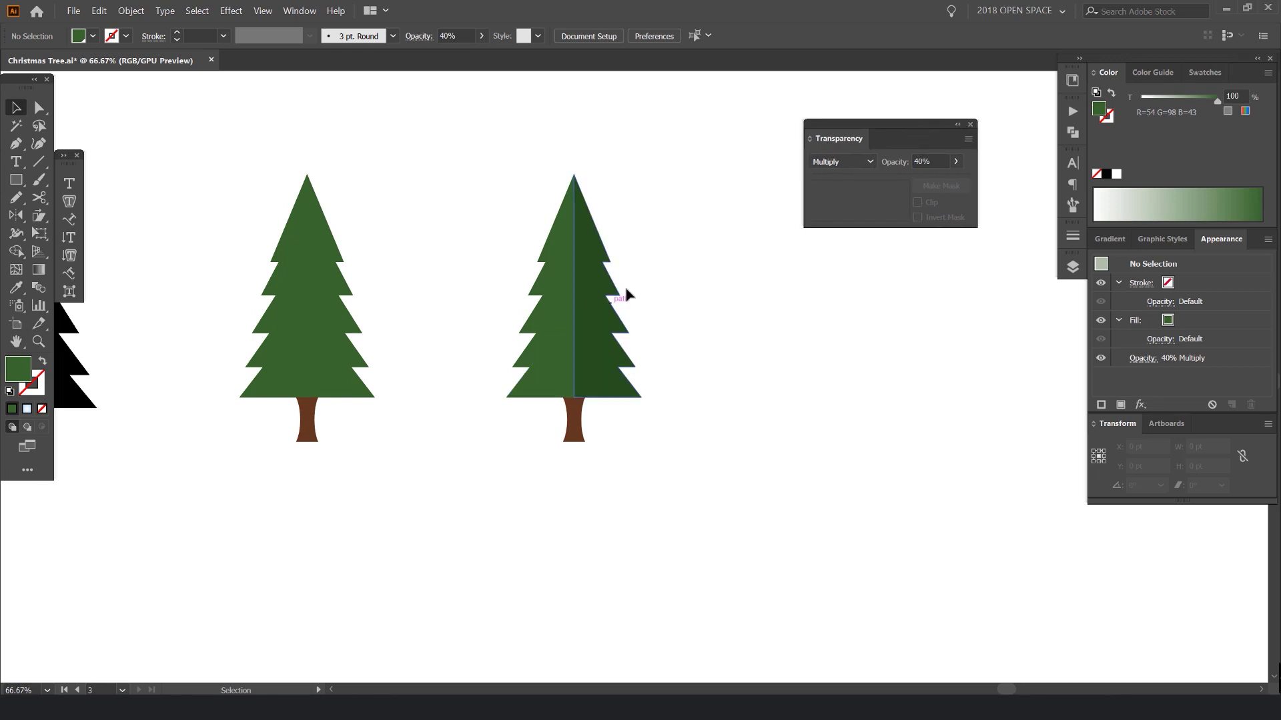
{"action": "scroll", "coordinate": [624, 286], "scroll_direction": "up", "scroll_amount": 2}
{"action": "scroll", "coordinate": [378, 229], "scroll_direction": "up", "scroll_amount": 1}
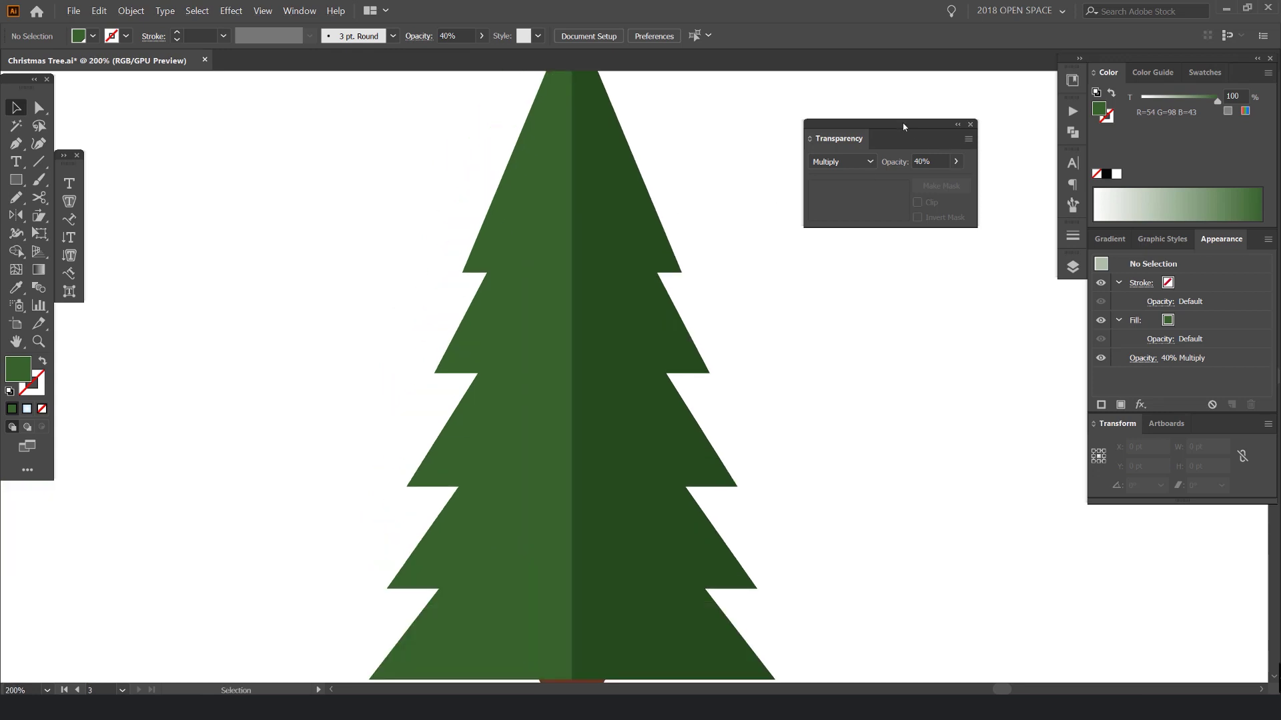
{"action": "scroll", "coordinate": [512, 257], "scroll_direction": "up", "scroll_amount": 1}
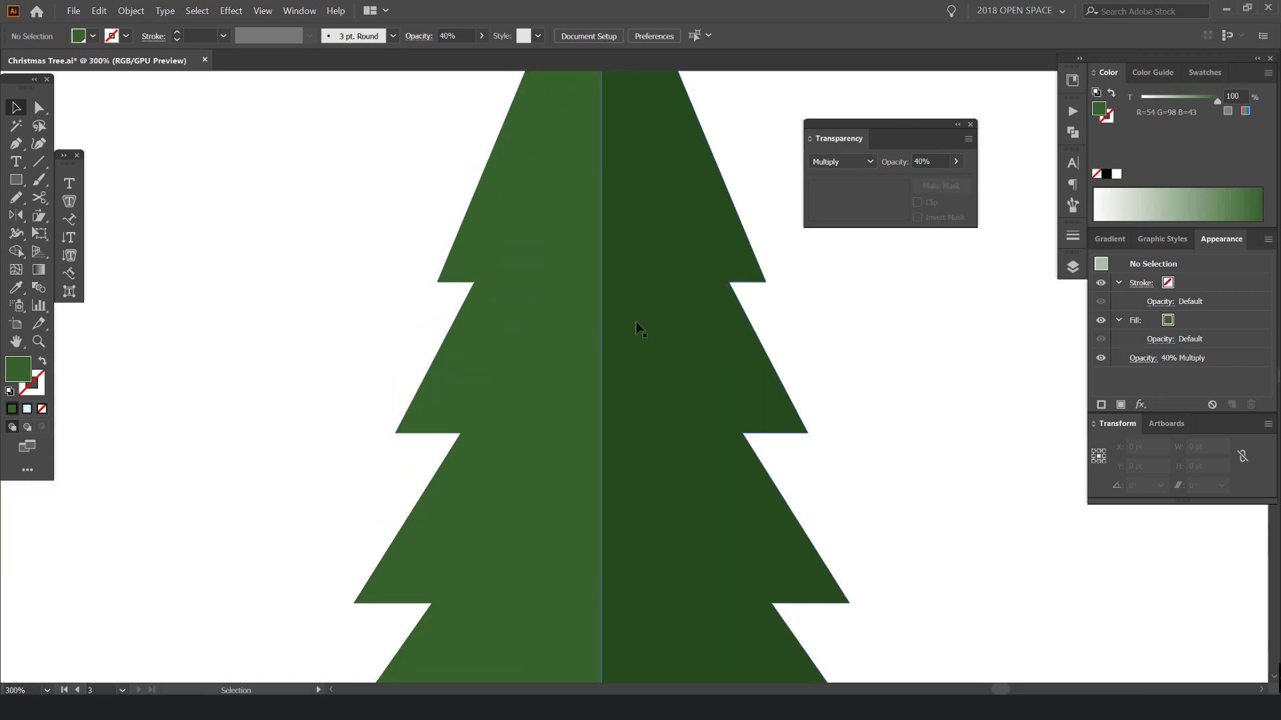
Move the Transparency panel clear of the tree and choose the red swatch as fill for a Pen-drawn shape
{"action": "left_click_drag", "start_coordinate": [910, 144], "coordinate": [998, 106]}
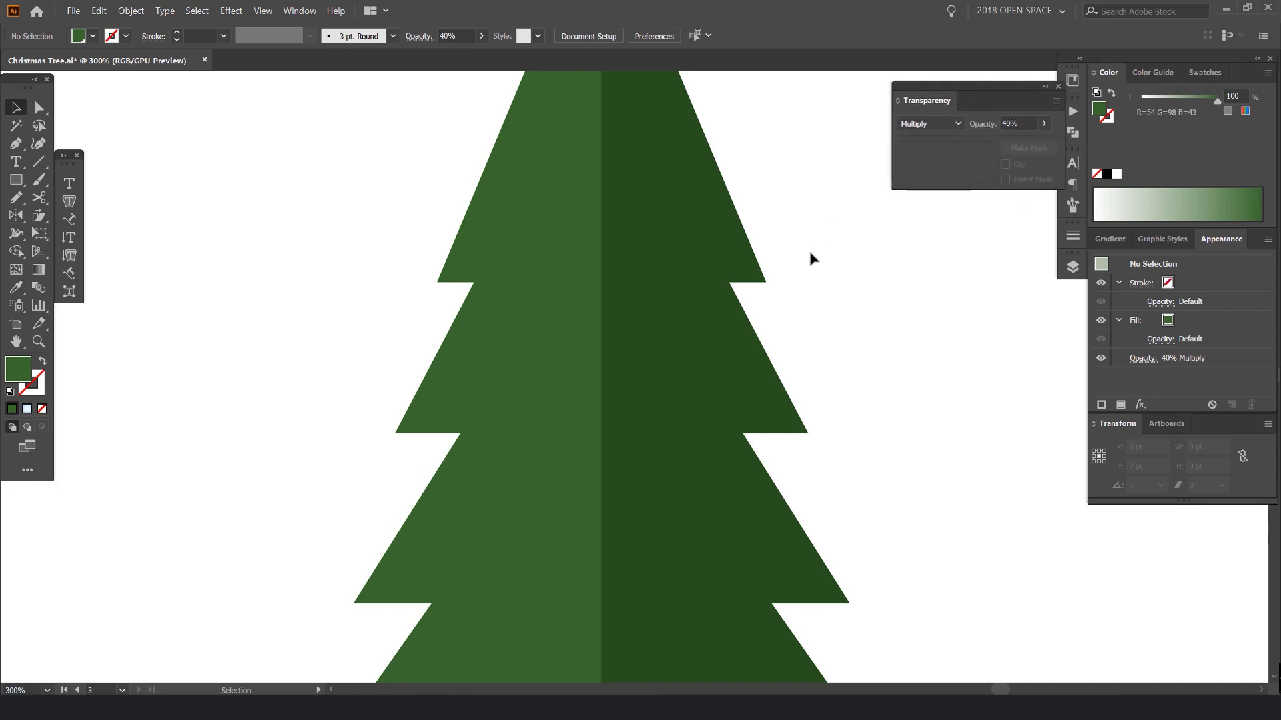
{"action": "key", "text": "p"}
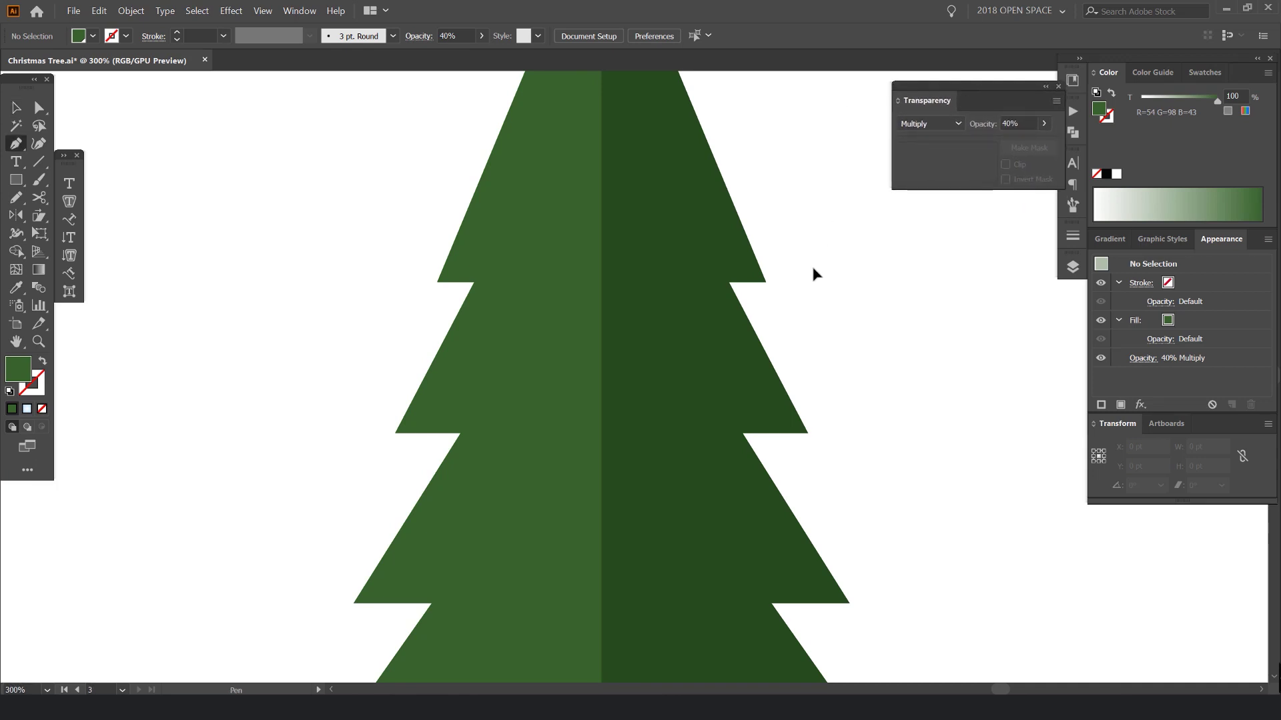
{"action": "scroll", "coordinate": [685, 287], "scroll_direction": "up", "scroll_amount": 2}
{"action": "left_click", "coordinate": [1162, 77]}
{"action": "left_click", "coordinate": [1201, 73]}
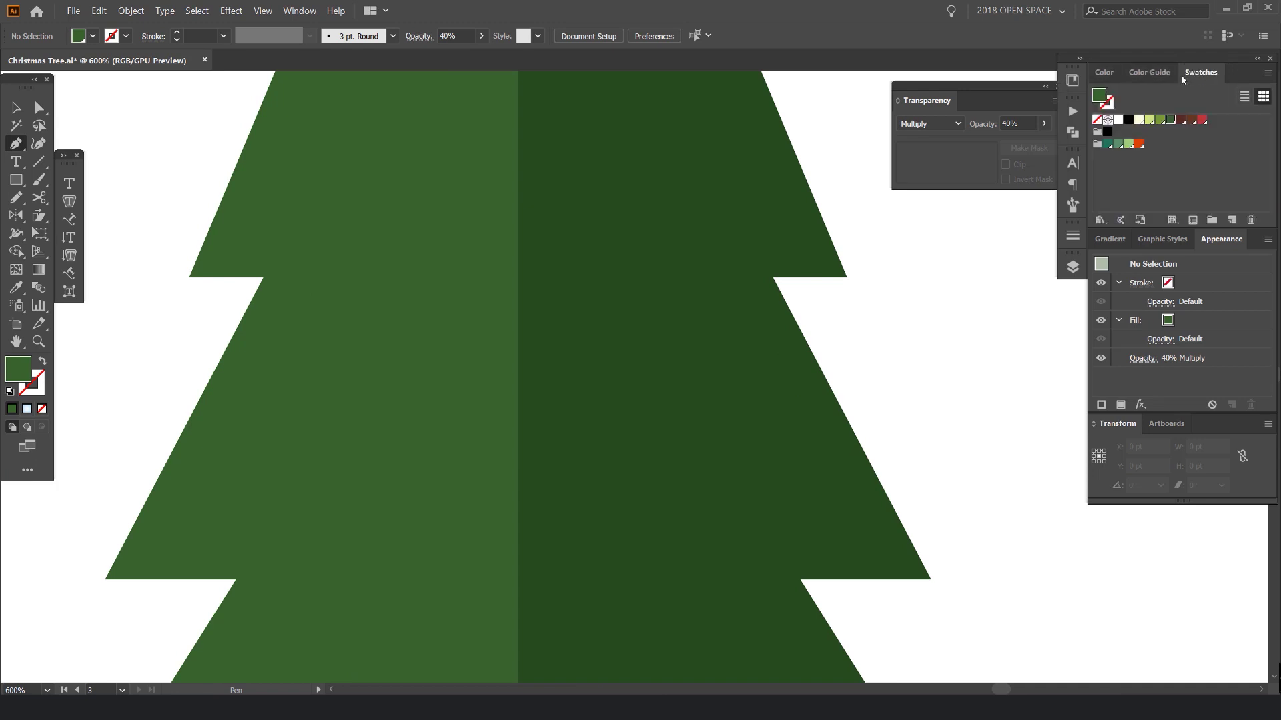
{"action": "left_click", "coordinate": [1201, 120]}
Draw the shadow's upper edge with the Pen tool, from the right notch to the left notch beneath the tree's top tier
{"action": "scroll", "coordinate": [780, 286], "scroll_direction": "up", "scroll_amount": 1}
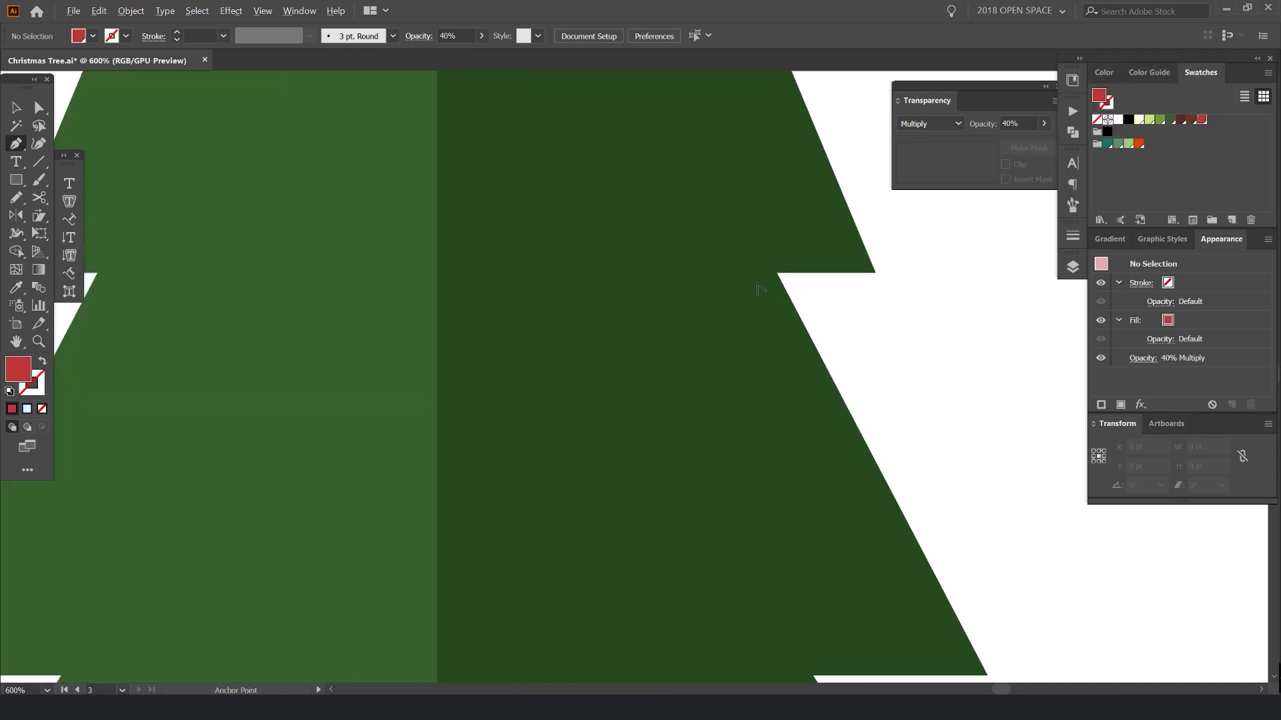
{"action": "scroll", "coordinate": [777, 274], "scroll_direction": "up", "scroll_amount": 6}
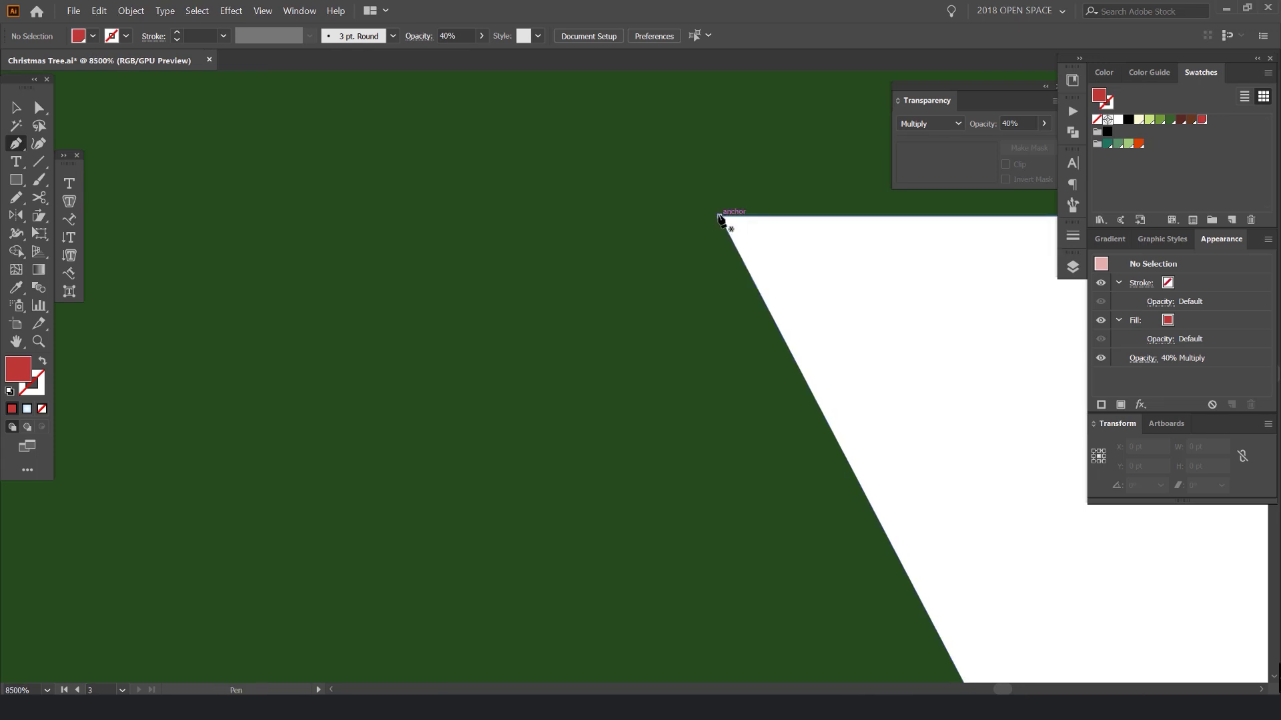
{"action": "left_click", "coordinate": [719, 217]}
{"action": "scroll", "coordinate": [720, 221], "scroll_direction": "down", "scroll_amount": 6}
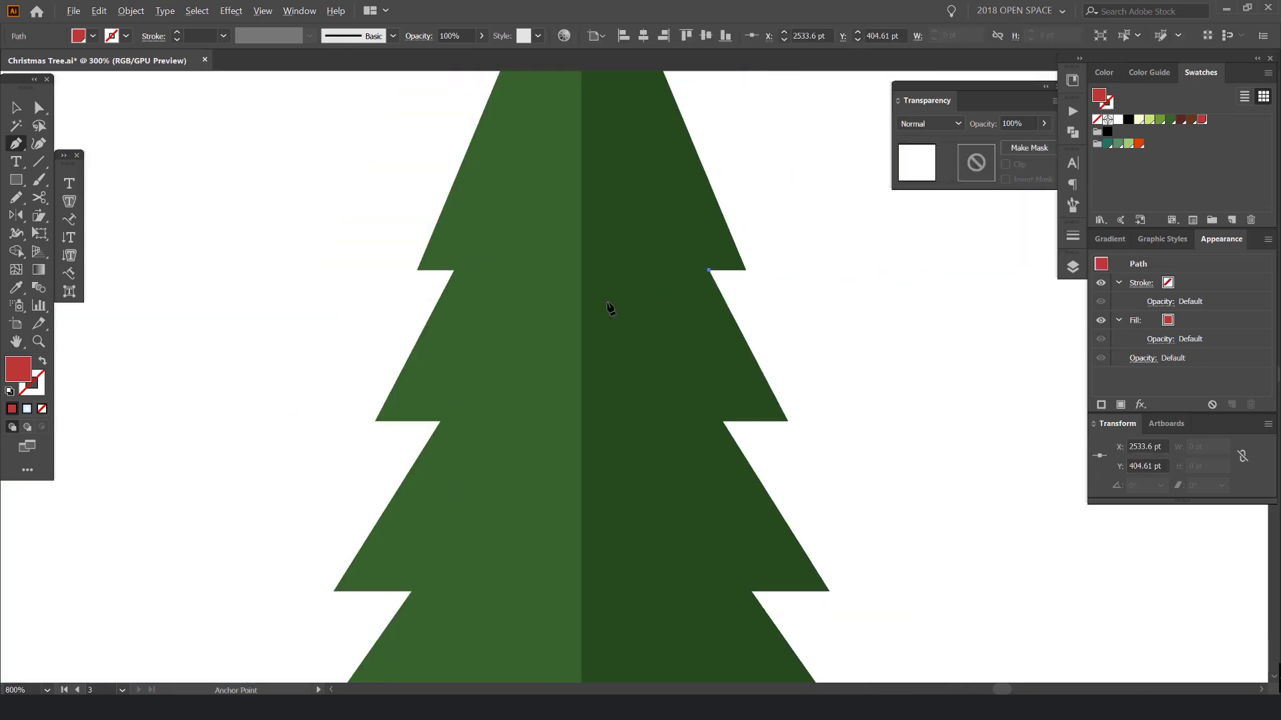
{"action": "scroll", "coordinate": [575, 220], "scroll_direction": "up", "scroll_amount": 4}
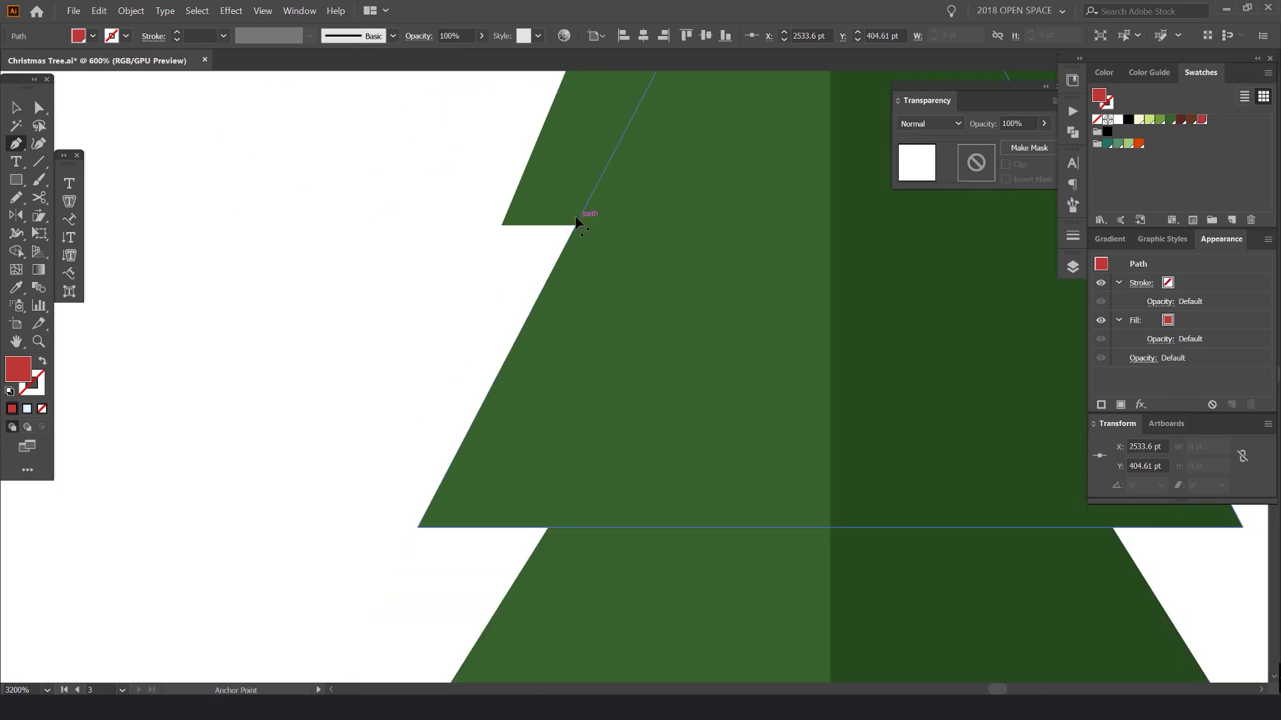
{"action": "scroll", "coordinate": [575, 221], "scroll_direction": "down", "scroll_amount": 2}
{"action": "scroll", "coordinate": [580, 240], "scroll_direction": "up", "scroll_amount": 3}
{"action": "scroll", "coordinate": [574, 240], "scroll_direction": "down", "scroll_amount": 4}
{"action": "scroll", "coordinate": [575, 241], "scroll_direction": "up", "scroll_amount": 3}
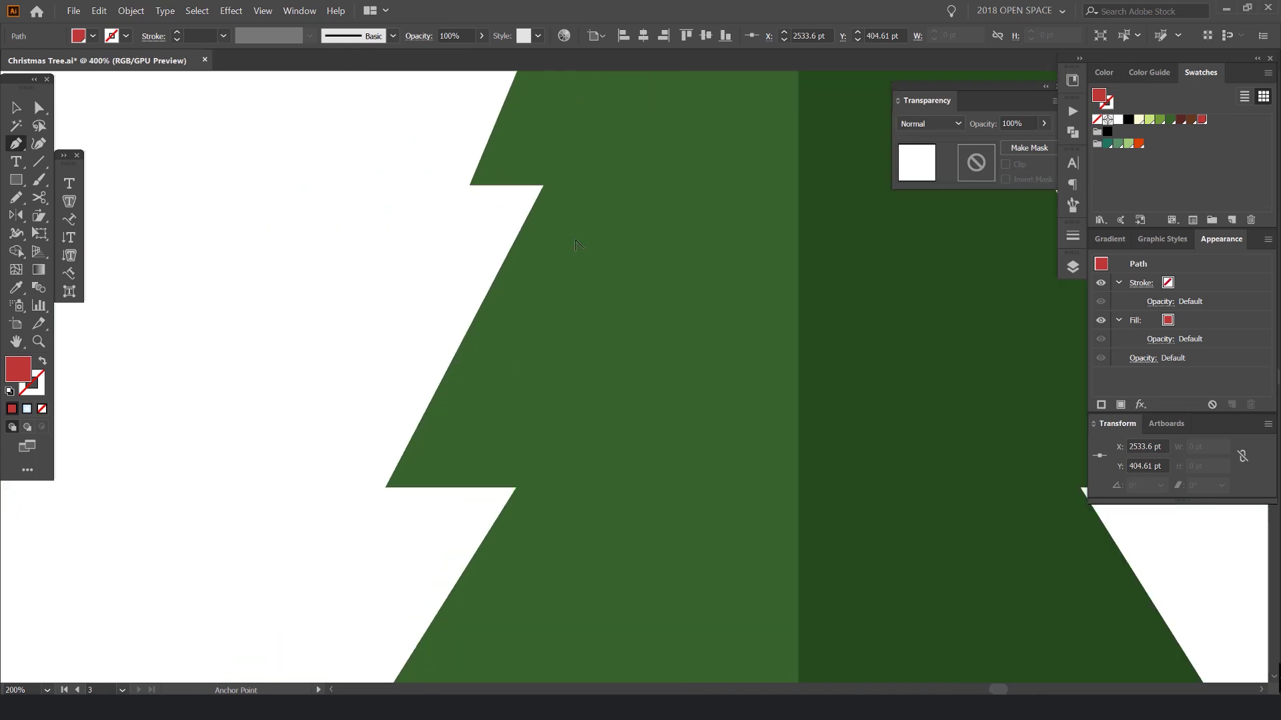
{"action": "scroll", "coordinate": [577, 244], "scroll_direction": "up", "scroll_amount": 4}
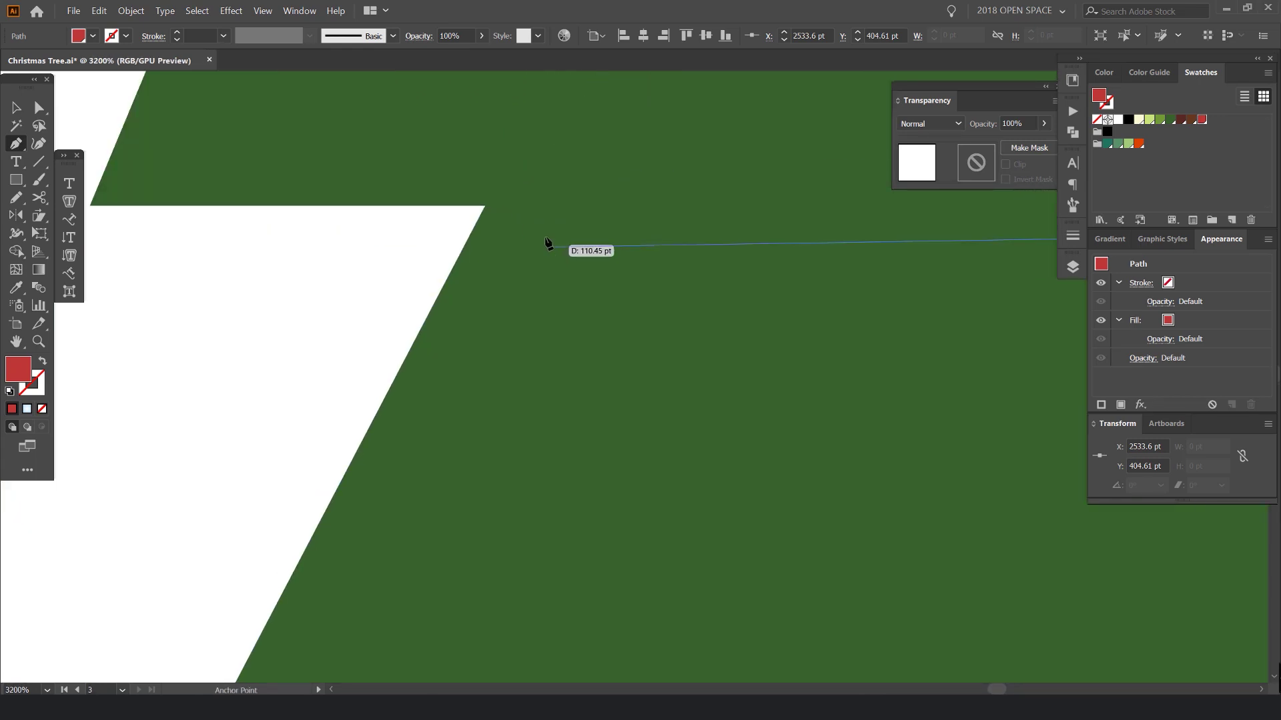
{"action": "left_click_drag", "start_coordinate": [471, 209], "coordinate": [517, 259]}
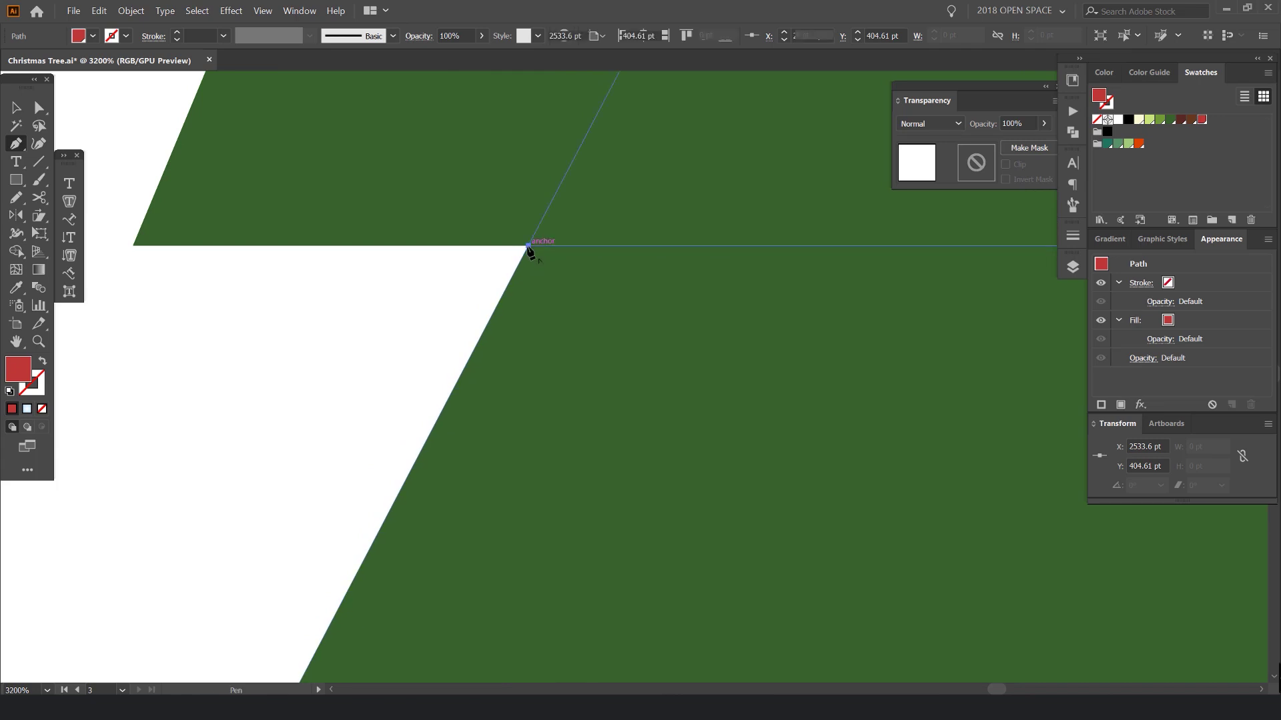
{"action": "left_click", "coordinate": [527, 247]}
{"action": "scroll", "coordinate": [528, 247], "scroll_direction": "down", "scroll_amount": 6}
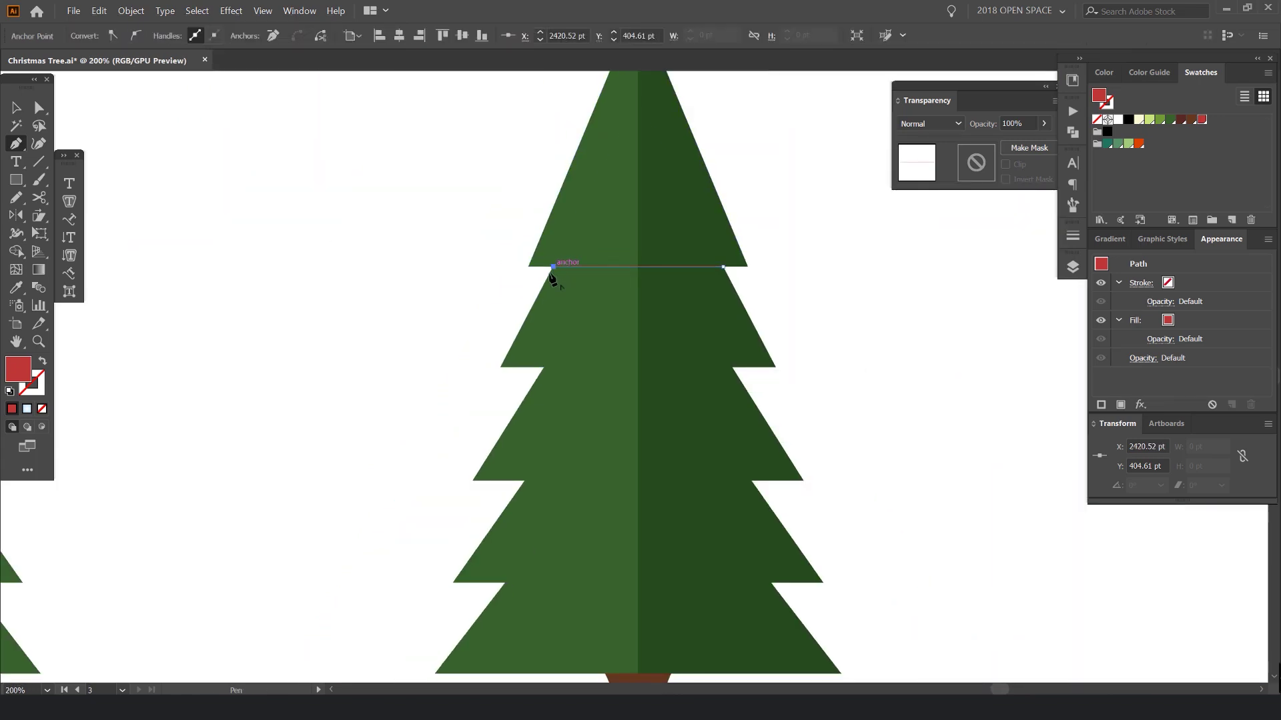
Extend the shadow path diagonally to the outer right tip of the second tier
{"action": "left_click_drag", "start_coordinate": [662, 309], "coordinate": [575, 317]}
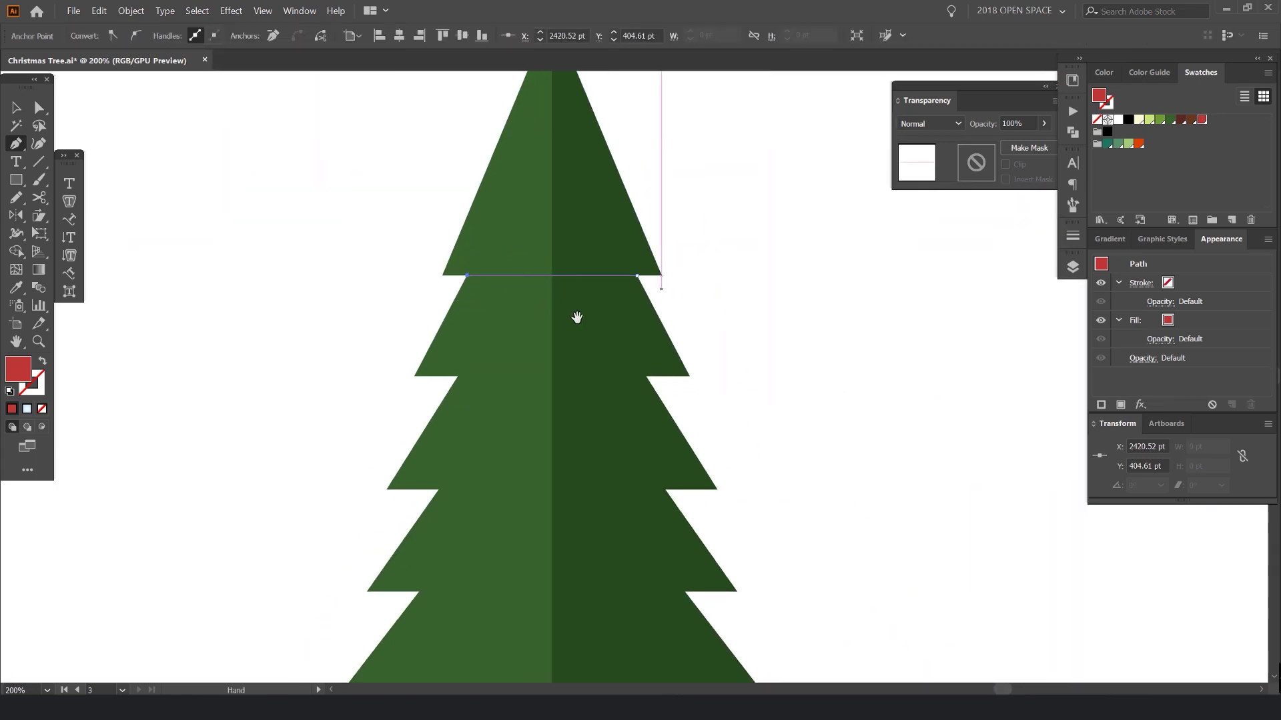
{"action": "scroll", "coordinate": [651, 383], "scroll_direction": "up", "scroll_amount": 3}
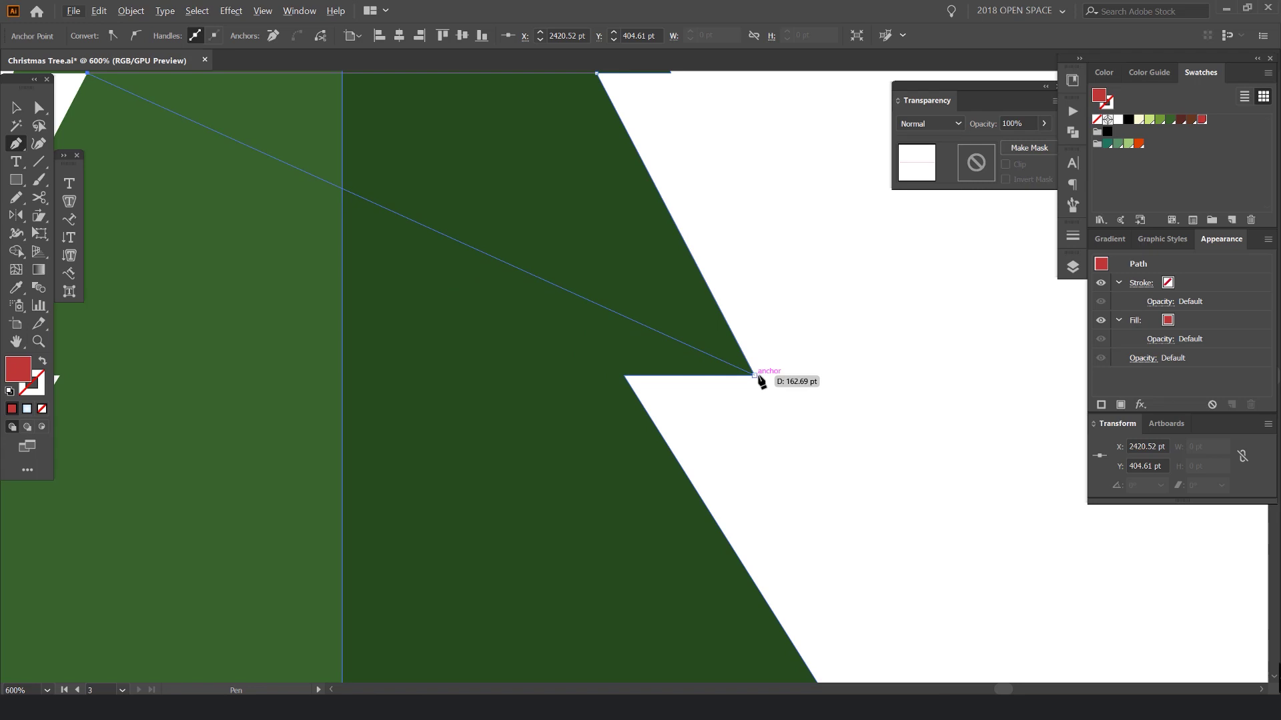
{"action": "scroll", "coordinate": [758, 377], "scroll_direction": "up", "scroll_amount": 5}
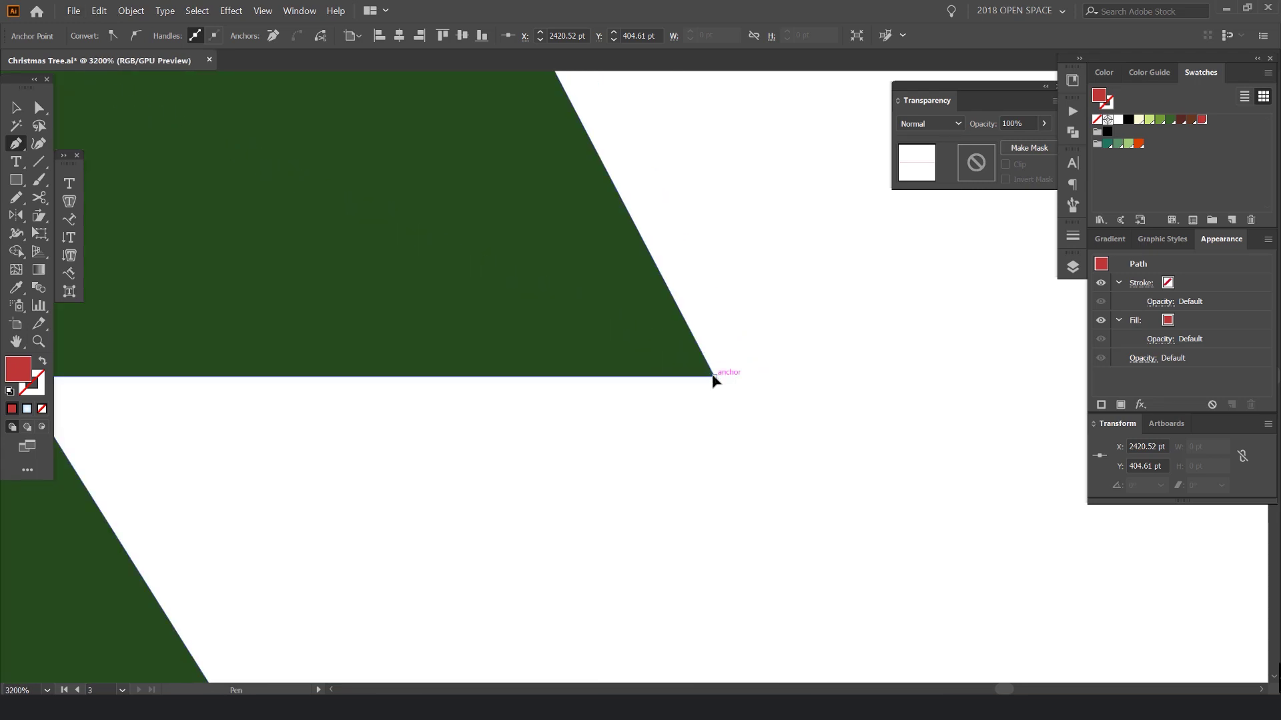
{"action": "scroll", "coordinate": [713, 379], "scroll_direction": "down", "scroll_amount": 6}
{"action": "left_click", "coordinate": [759, 366]}
{"action": "scroll", "coordinate": [792, 375], "scroll_direction": "up", "scroll_amount": 2}
{"action": "left_click", "coordinate": [743, 286]}
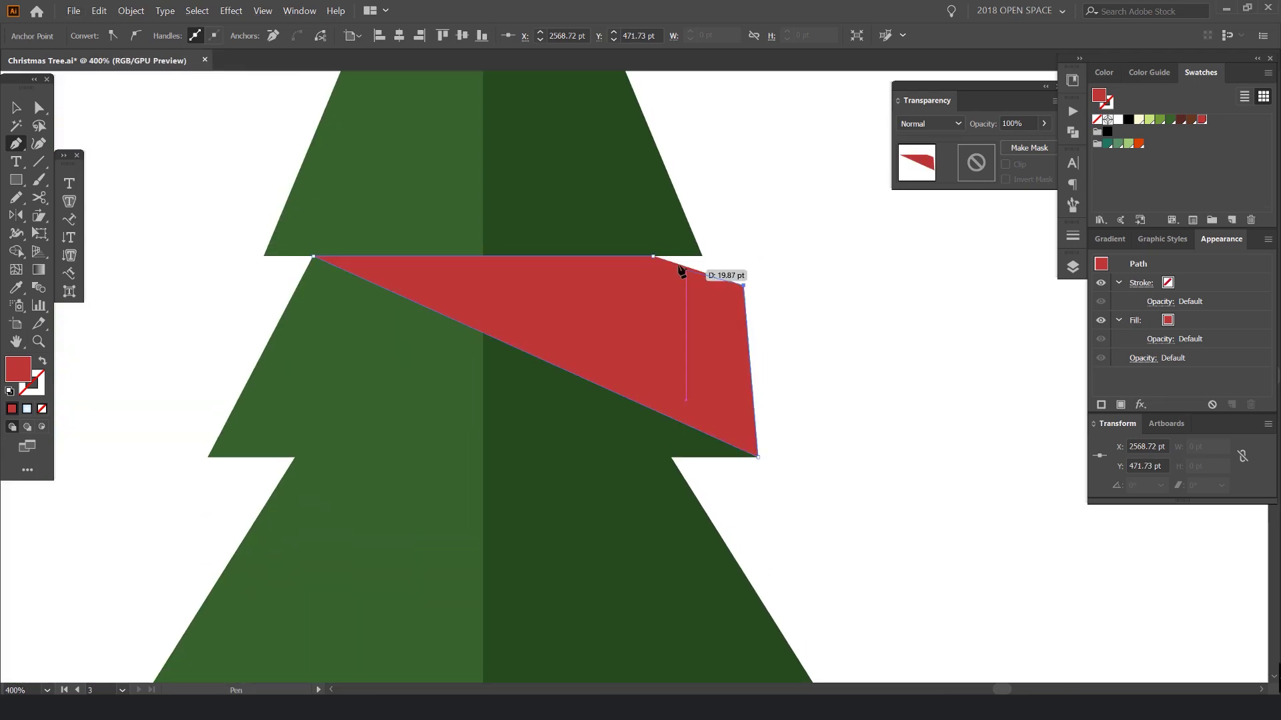
{"action": "scroll", "coordinate": [675, 267], "scroll_direction": "up", "scroll_amount": 3}
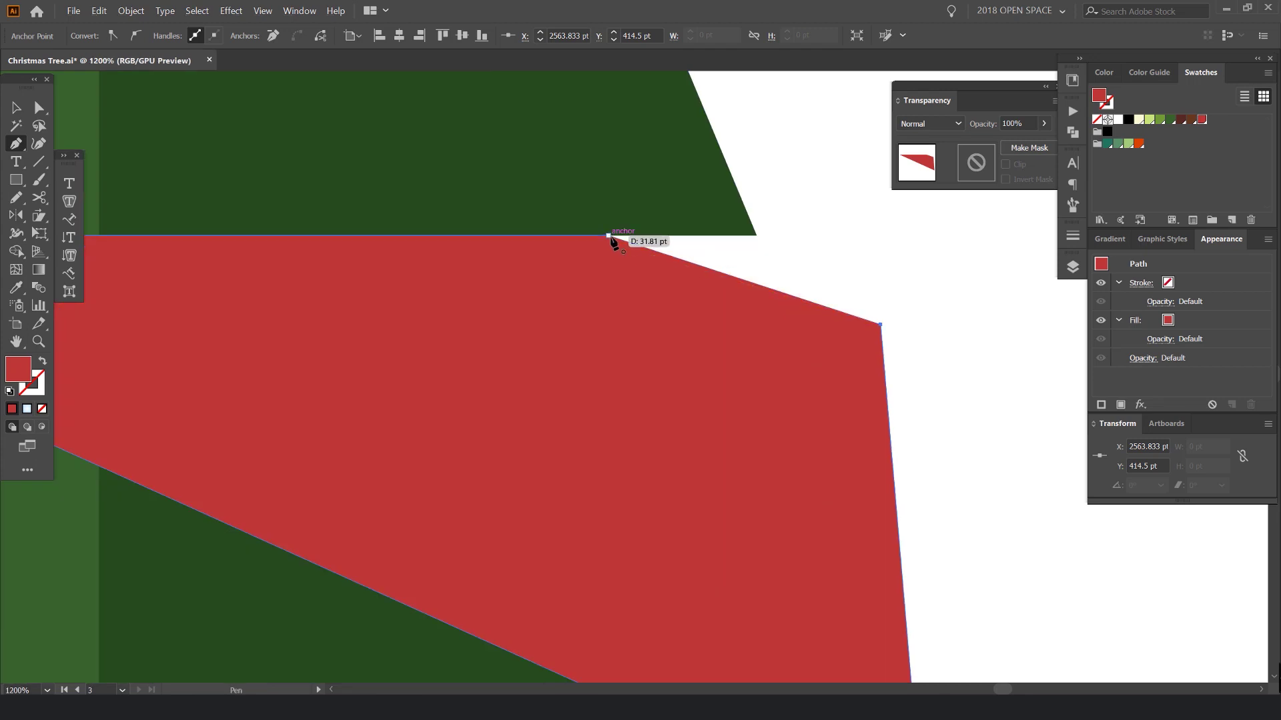
{"action": "key", "text": "ctrl+z"}
{"action": "scroll", "coordinate": [894, 381], "scroll_direction": "down", "scroll_amount": 2}
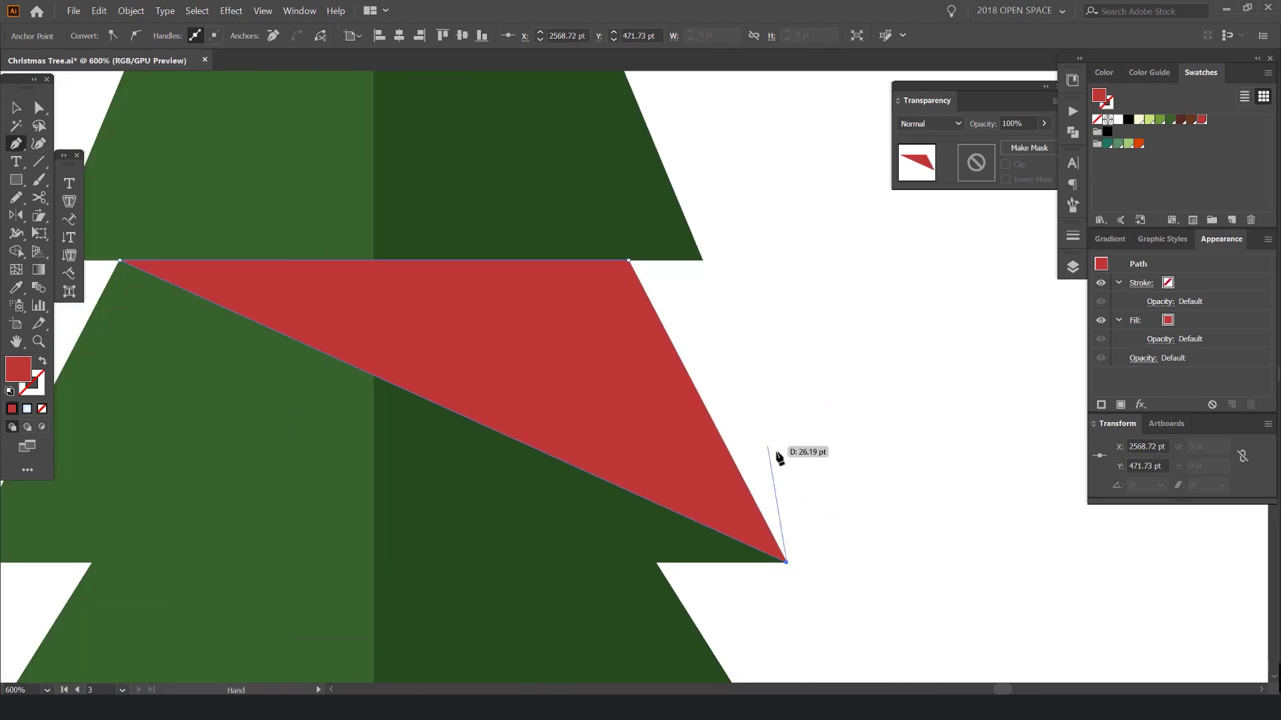
Close the red shadow path at its starting anchor in the right notch beneath the top tier
{"action": "scroll", "coordinate": [811, 544], "scroll_direction": "up", "scroll_amount": 1}
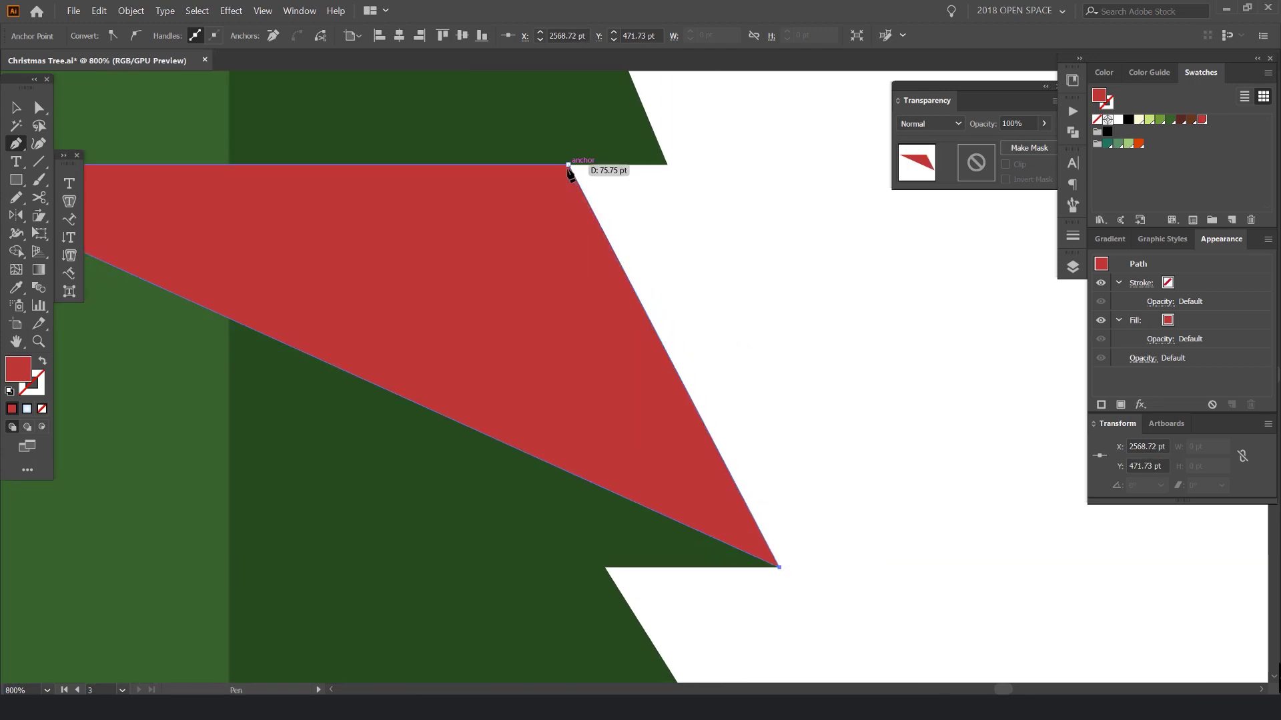
{"action": "scroll", "coordinate": [568, 166], "scroll_direction": "up", "scroll_amount": 4}
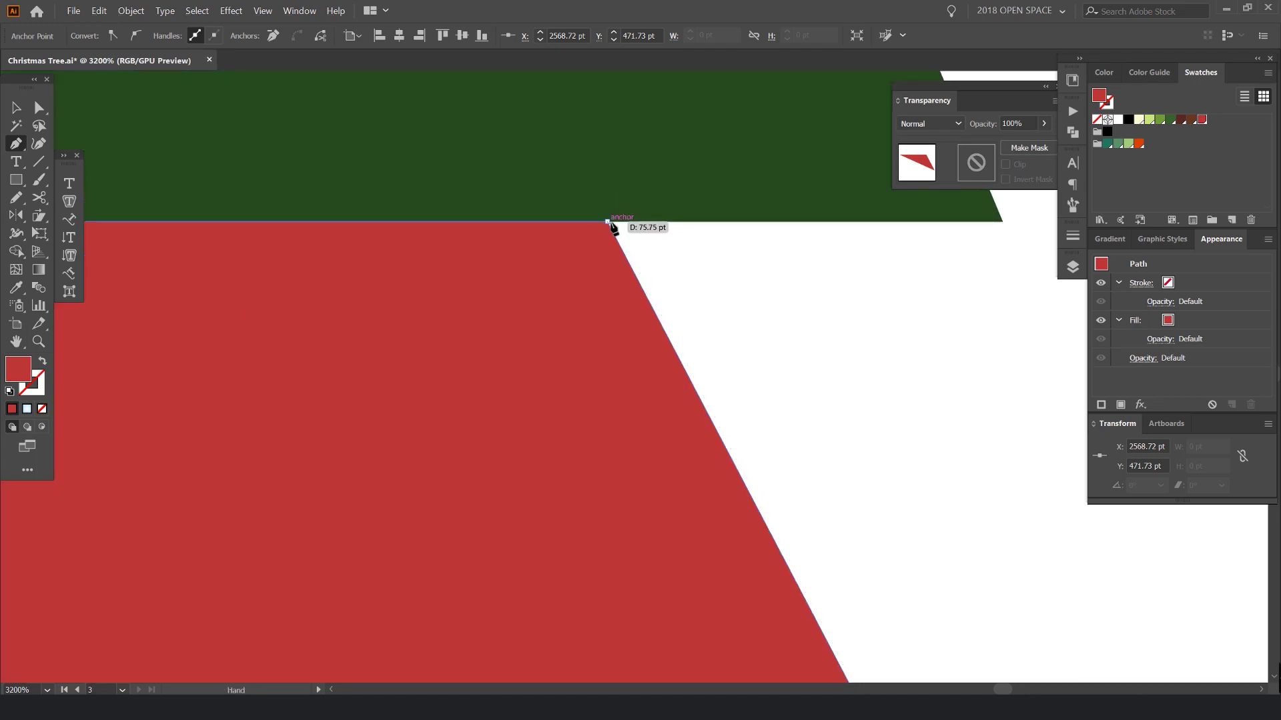
{"action": "left_click", "coordinate": [607, 222]}
{"action": "scroll", "coordinate": [626, 231], "scroll_direction": "down", "scroll_amount": 5}
Try moving the red shadow shape off the tree, and undo the move
{"action": "key", "text": "v"}
{"action": "scroll", "coordinate": [619, 232], "scroll_direction": "down", "scroll_amount": 2}
{"action": "left_click_drag", "start_coordinate": [650, 281], "coordinate": [751, 303]}
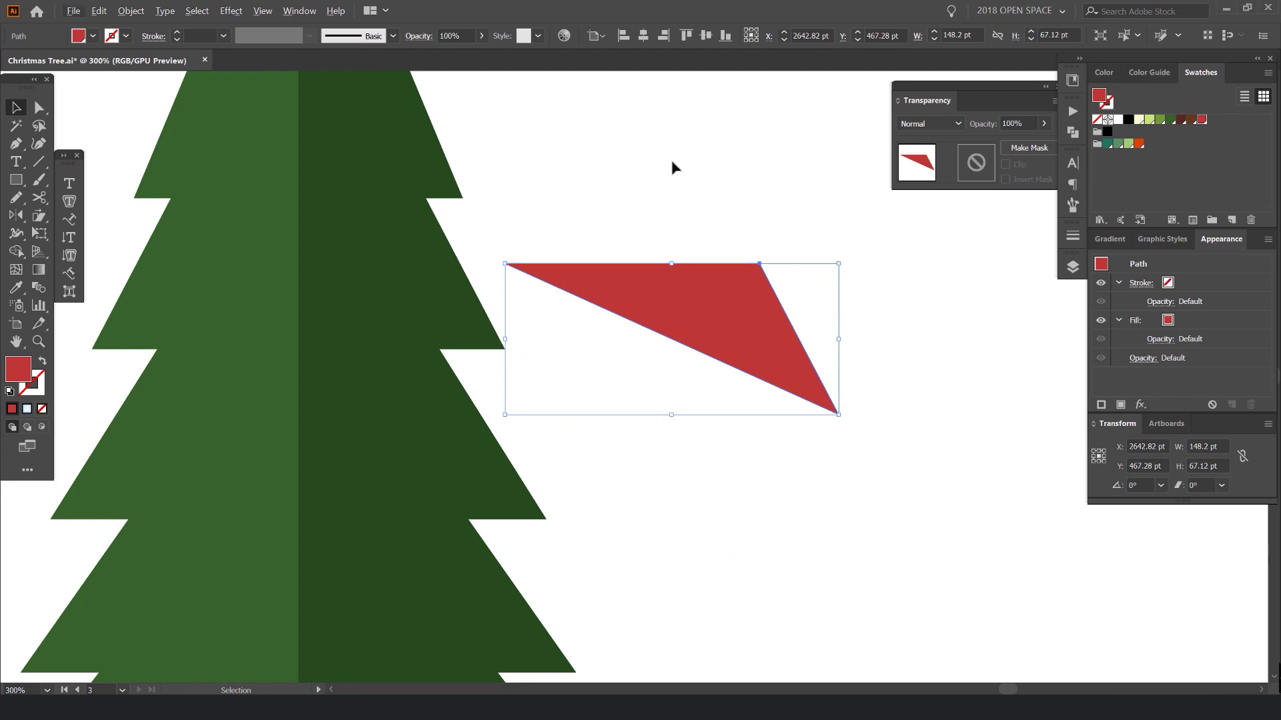
{"action": "key", "text": "ctrl+z"}
Give the red shadow shape the green fill, Multiply mode and 40% opacity sampled from the tree's right half
{"action": "left_click_drag", "start_coordinate": [405, 187], "coordinate": [640, 249]}
{"action": "key", "text": "i"}
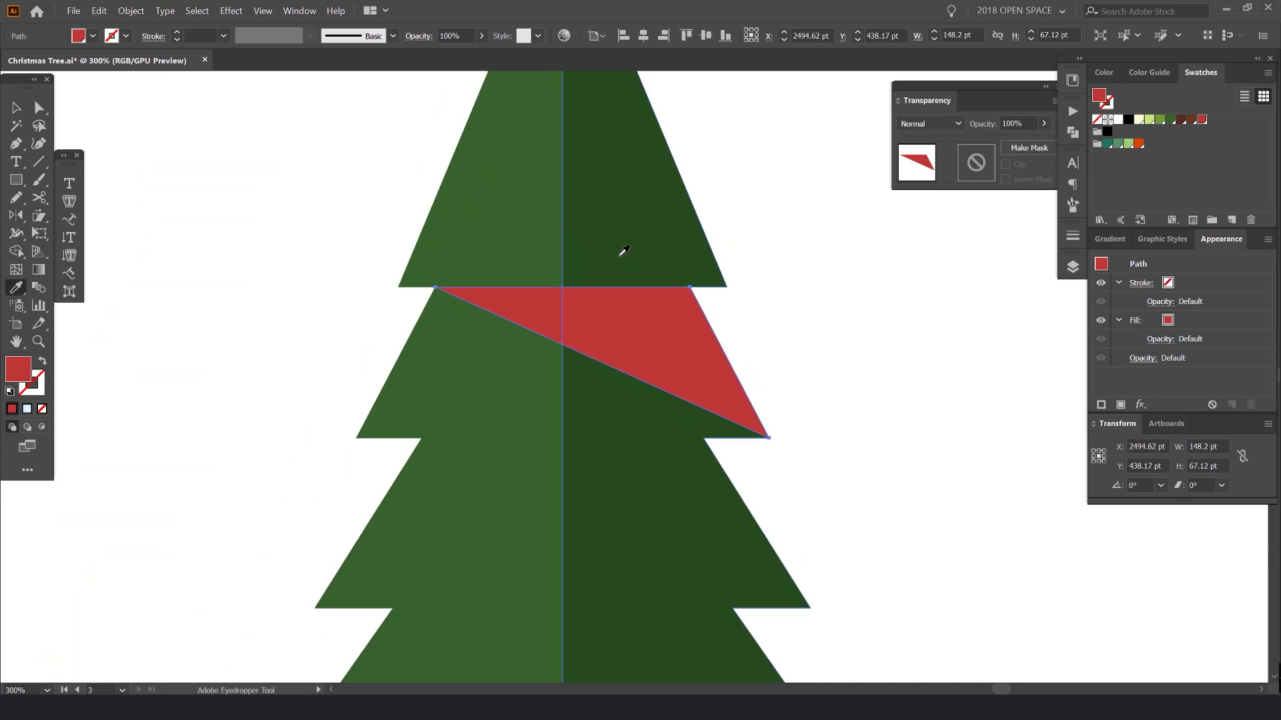
{"action": "scroll", "coordinate": [624, 250], "scroll_direction": "up", "scroll_amount": 3}
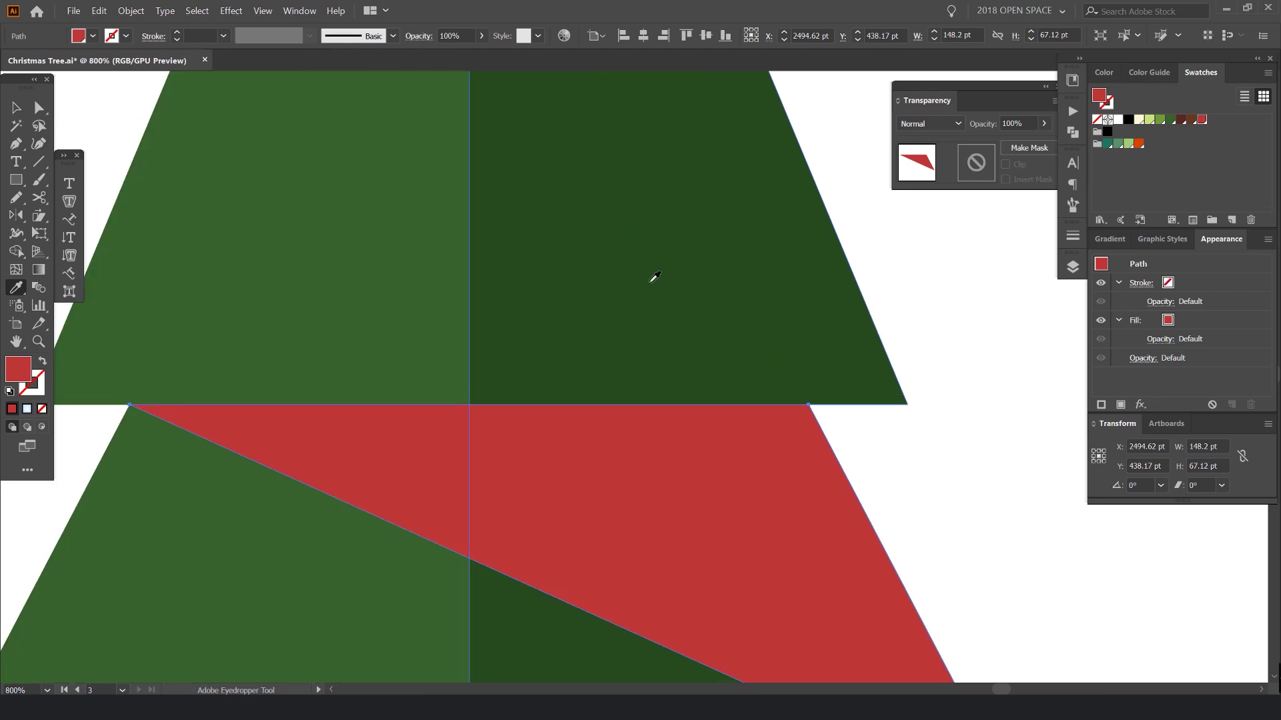
{"action": "left_click", "coordinate": [663, 260]}
{"action": "scroll", "coordinate": [661, 240], "scroll_direction": "down", "scroll_amount": 4}
{"action": "key", "text": "v"}
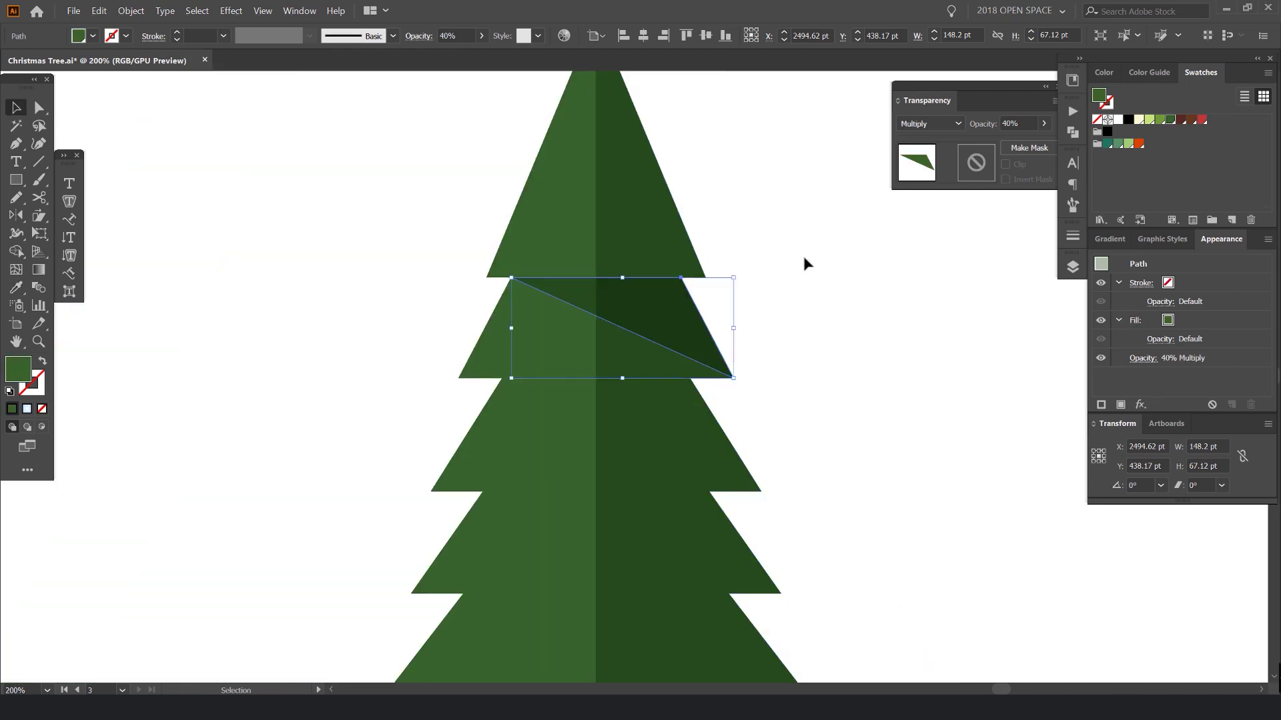
Try moving the tree's shaded right half aside, and undo the move
{"action": "left_click_drag", "start_coordinate": [672, 244], "coordinate": [792, 261]}
{"action": "key", "text": "ctrl+z"}
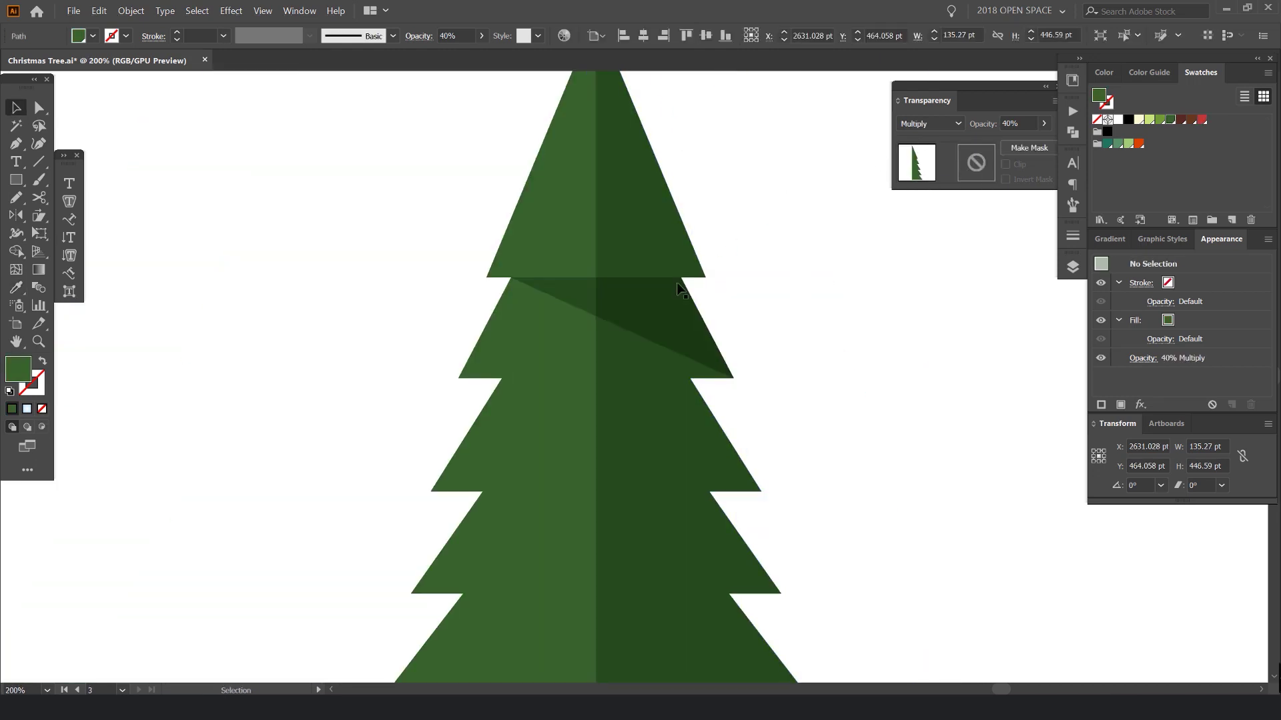
{"action": "scroll", "coordinate": [761, 237], "scroll_direction": "down", "scroll_amount": 2}
{"action": "scroll", "coordinate": [757, 276], "scroll_direction": "up", "scroll_amount": 2}
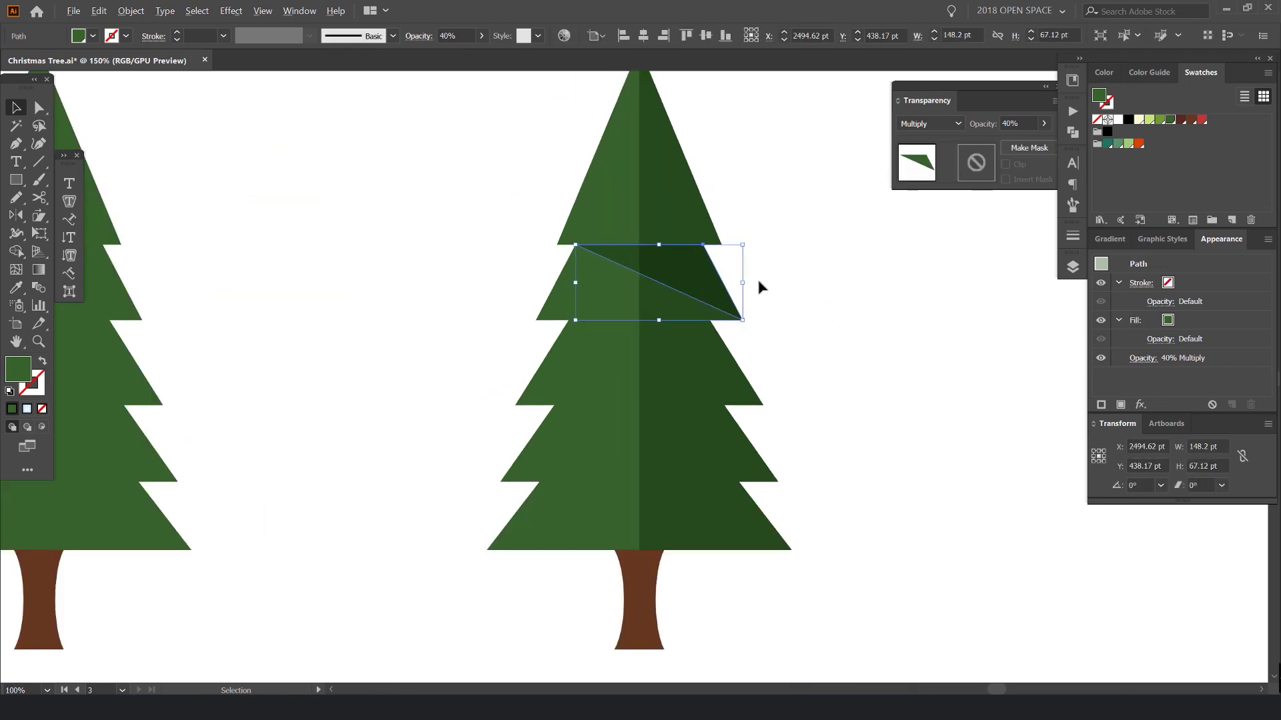
Try duplicating the shadow shape onto the third tier and enlarging it to about 167 by 76 pt, and undo both changes
{"action": "left_click", "coordinate": [761, 274]}
{"action": "left_click_drag", "start_coordinate": [671, 247], "coordinate": [681, 352]}
{"action": "scroll", "coordinate": [743, 415], "scroll_direction": "up", "scroll_amount": 1}
{"action": "left_click_drag", "start_coordinate": [747, 443], "coordinate": [778, 466]}
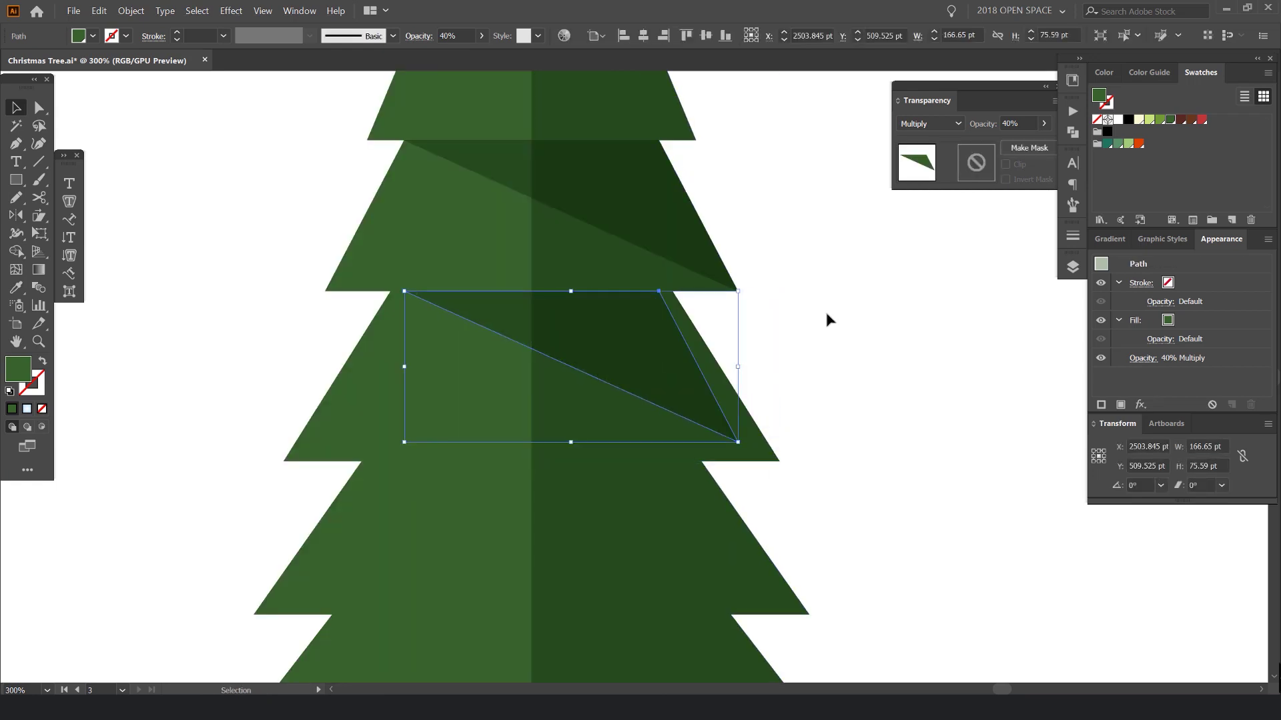
{"action": "key", "text": "ctrl+z"}
{"action": "left_click", "coordinate": [762, 319]}
Draw a closed Pen shadow shape on the third tier, joining its right notch, left notch and outer right tip
{"action": "key", "text": "p"}
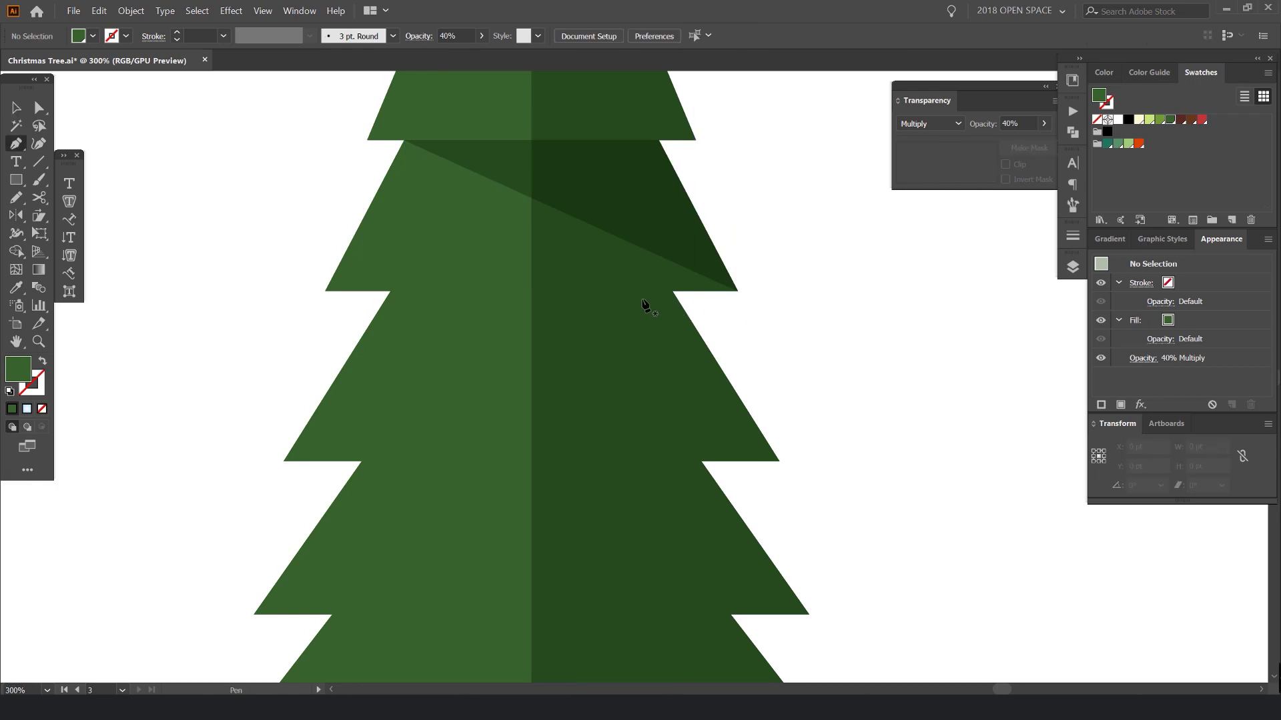
{"action": "scroll", "coordinate": [644, 306], "scroll_direction": "up", "scroll_amount": 1}
{"action": "left_click", "coordinate": [688, 289]}
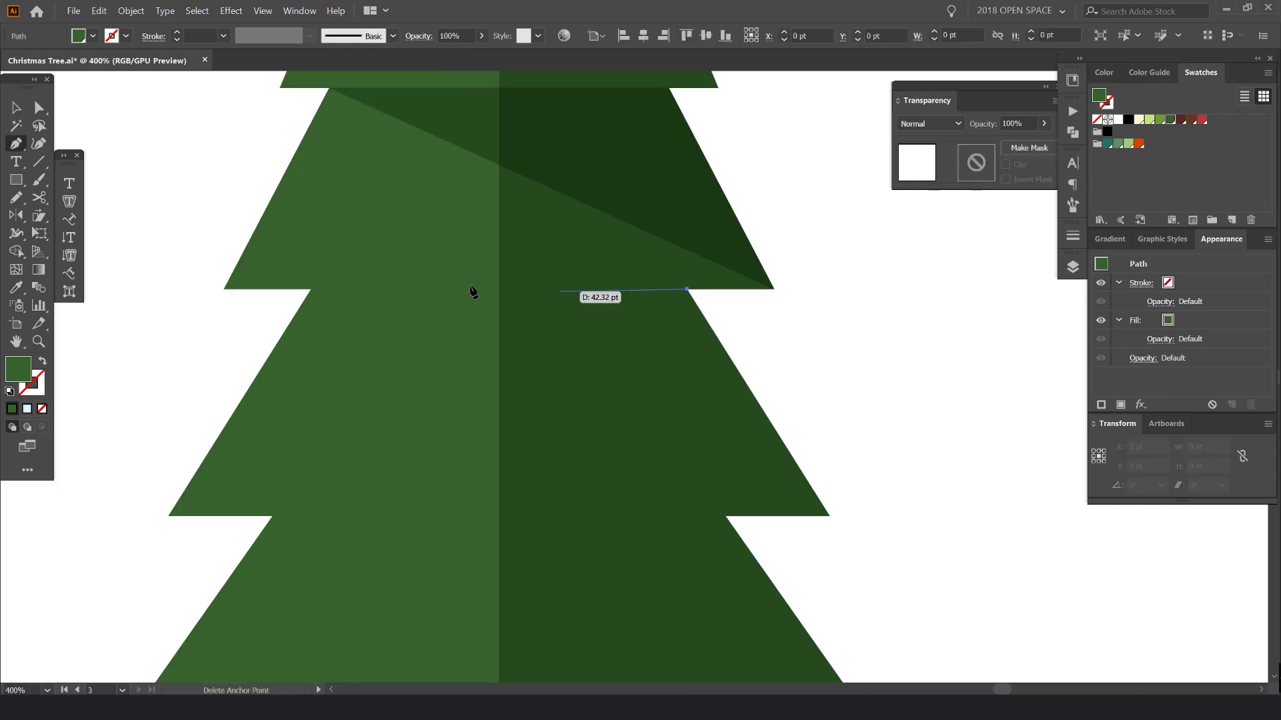
{"action": "left_click", "coordinate": [311, 290]}
{"action": "left_click", "coordinate": [830, 516]}
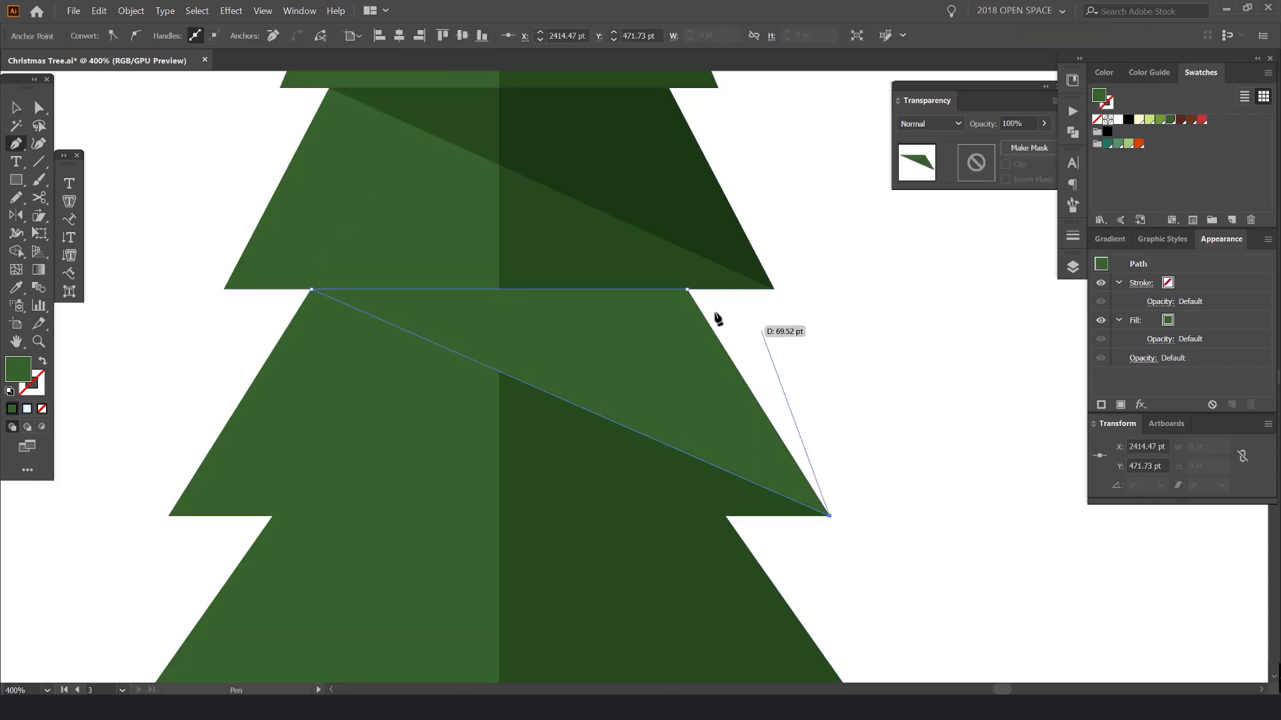
{"action": "left_click", "coordinate": [687, 289]}
Apply the right half's sampled Multiply 40% appearance to the third-tier shadow shape and deselect it
{"action": "key", "text": "i"}
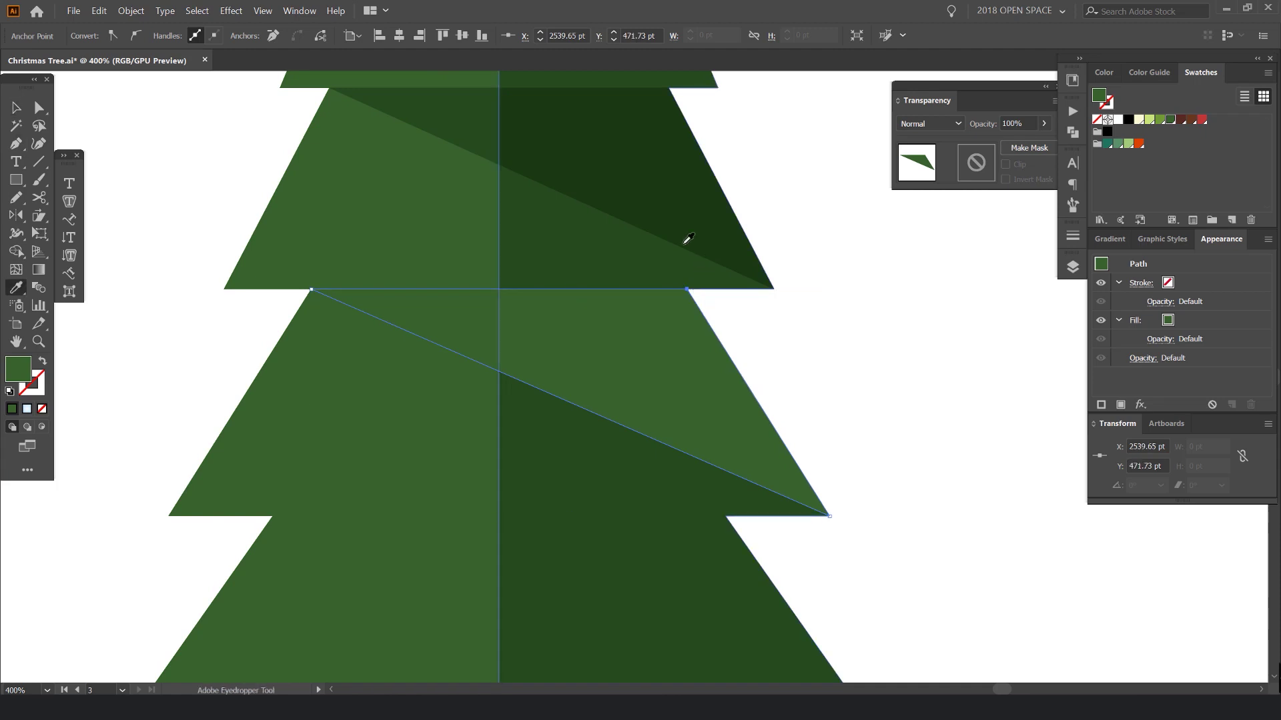
{"action": "left_click", "coordinate": [627, 144]}
{"action": "key", "text": "v"}
{"action": "scroll", "coordinate": [854, 293], "scroll_direction": "down", "scroll_amount": 3}
{"action": "left_click", "coordinate": [879, 333]}
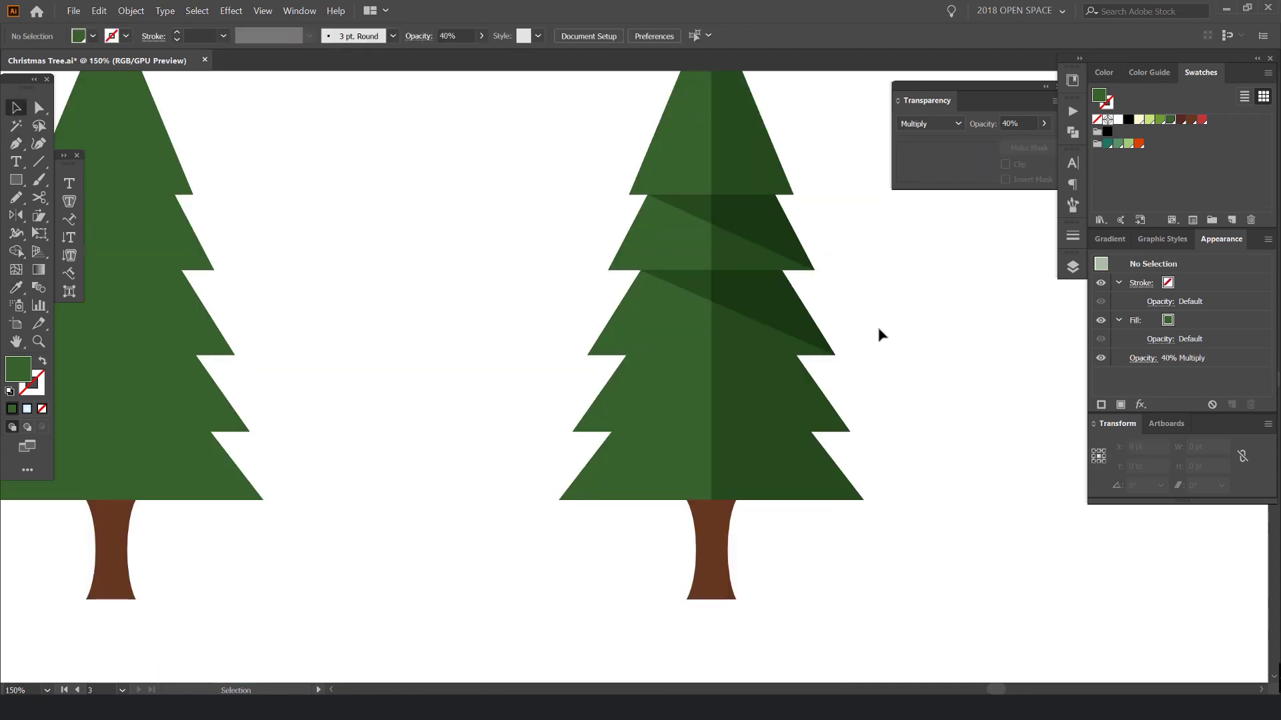
Draw a closed Pen shadow shape on the fourth tier, joining its right notch, left notch and outer right tip
{"action": "scroll", "coordinate": [878, 332], "scroll_direction": "up", "scroll_amount": 1}
{"action": "key", "text": "o"}
{"action": "left_click", "coordinate": [732, 342]}
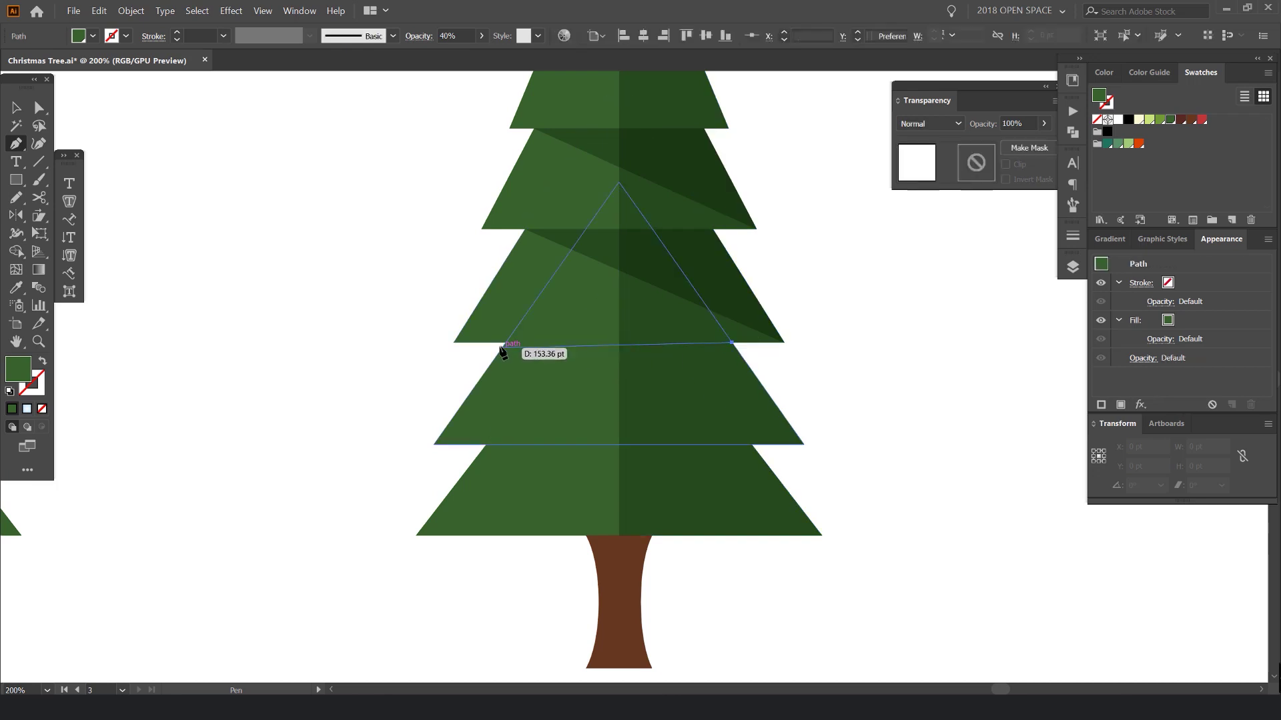
{"action": "left_click", "coordinate": [507, 343]}
{"action": "left_click", "coordinate": [804, 444]}
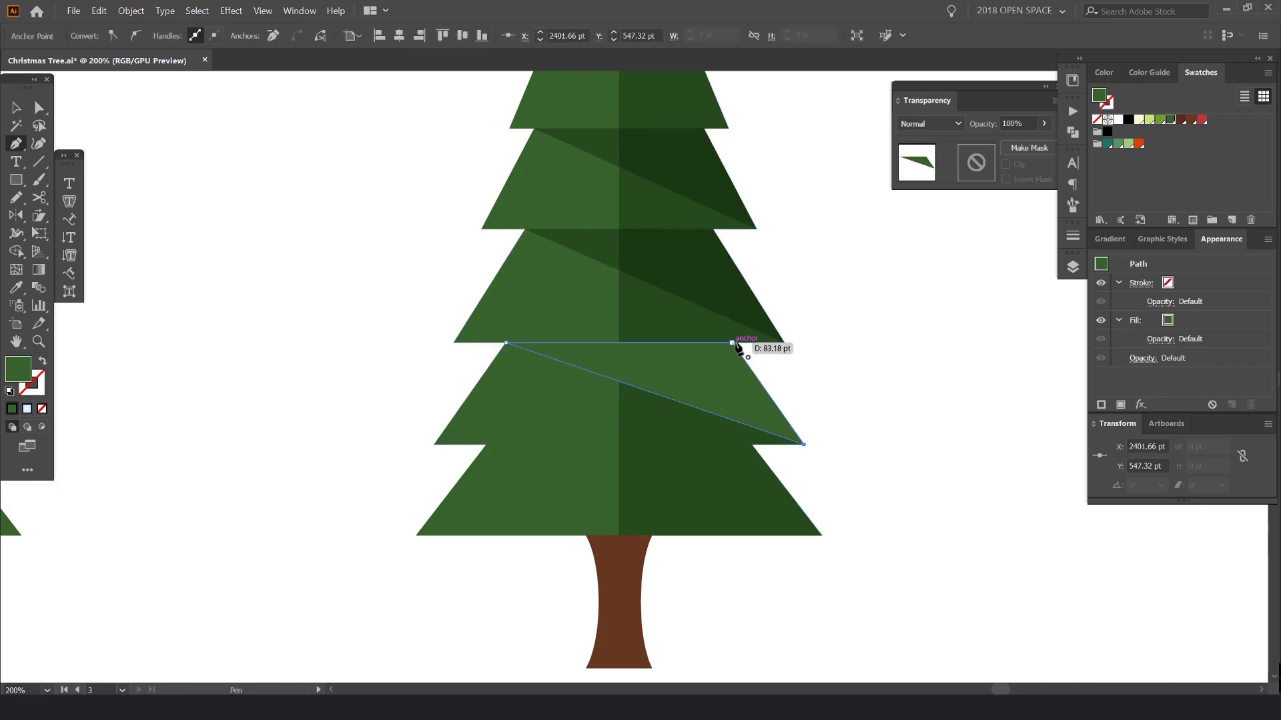
{"action": "left_click", "coordinate": [732, 343]}
Apply the Multiply 40% appearance sampled from the tree's shaded area to the fourth-tier shadow shape and deselect it
{"action": "key", "text": "i"}
{"action": "left_click", "coordinate": [727, 315]}
{"action": "key", "text": "v"}
{"action": "left_click", "coordinate": [810, 389]}
Draw a closed Pen shadow shape on the bottom tier, joining its right notch, left notch and outer right tip
{"action": "key", "text": "p"}
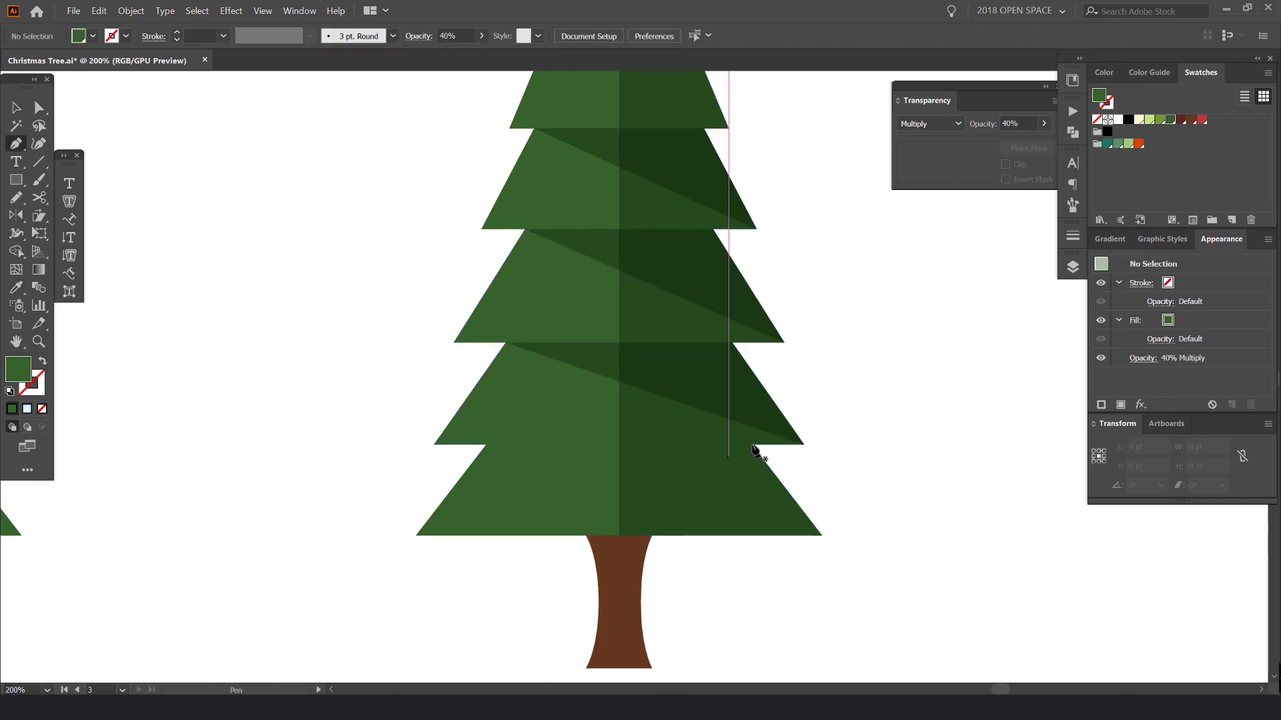
{"action": "left_click", "coordinate": [752, 445]}
{"action": "left_click", "coordinate": [485, 444]}
{"action": "left_click", "coordinate": [820, 534]}
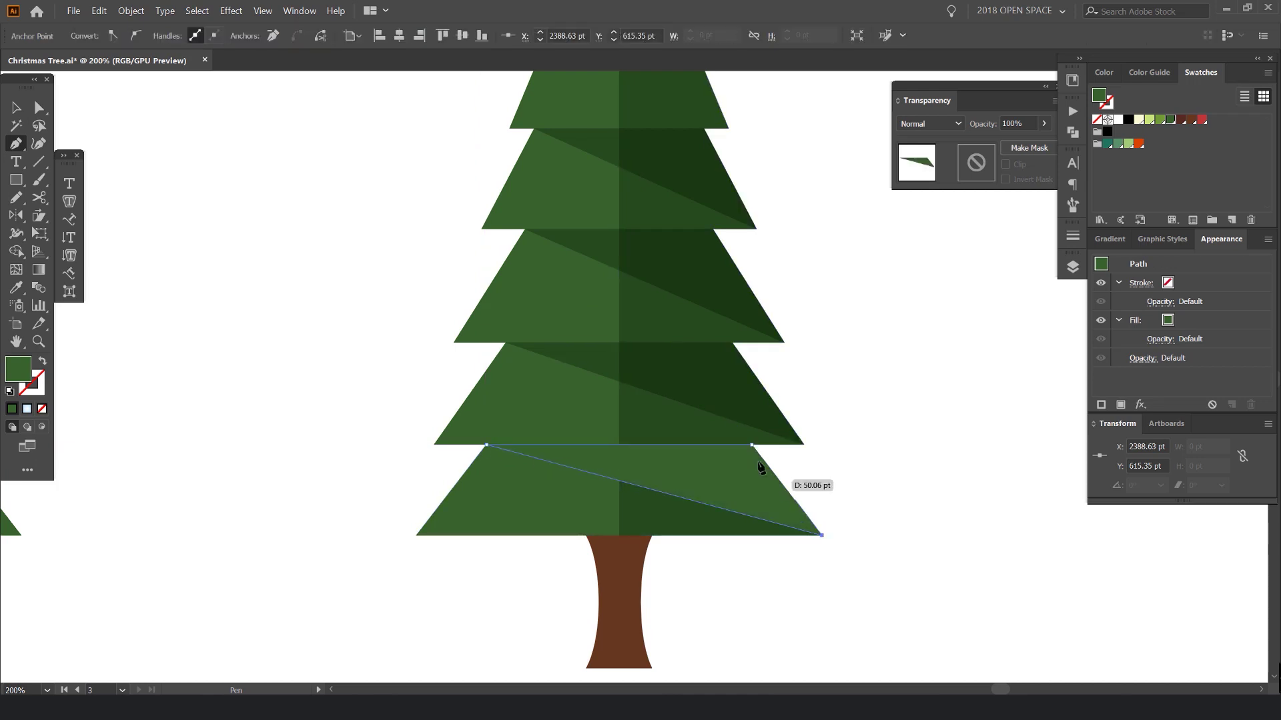
{"action": "left_click", "coordinate": [752, 444]}
Apply the Multiply 40% appearance sampled from the fourth-tier shadow to the bottom-tier shadow shape and deselect it
{"action": "key", "text": "i"}
{"action": "left_click", "coordinate": [719, 371]}
{"action": "key", "text": "v"}
{"action": "left_click", "coordinate": [835, 375]}
{"action": "key", "text": "ctrl+1"}
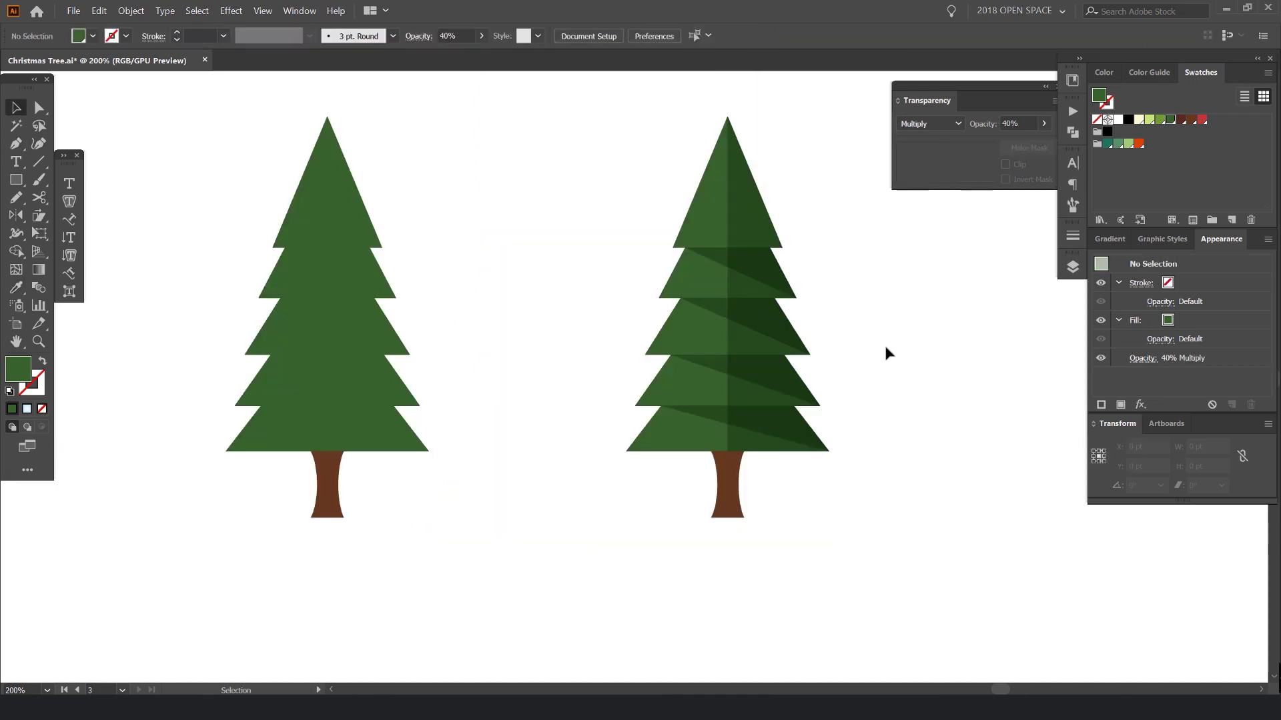
Dock the floating Transparency panel as a collapsed icon alongside the other docked panels
{"action": "left_click_drag", "start_coordinate": [946, 105], "coordinate": [1078, 83]}
{"action": "scroll", "coordinate": [904, 180], "scroll_direction": "down", "scroll_amount": 3}
{"action": "left_click_drag", "start_coordinate": [884, 188], "coordinate": [687, 242]}
{"action": "scroll", "coordinate": [667, 264], "scroll_direction": "up", "scroll_amount": 3}
{"action": "scroll", "coordinate": [897, 210], "scroll_direction": "right", "scroll_amount": 3}
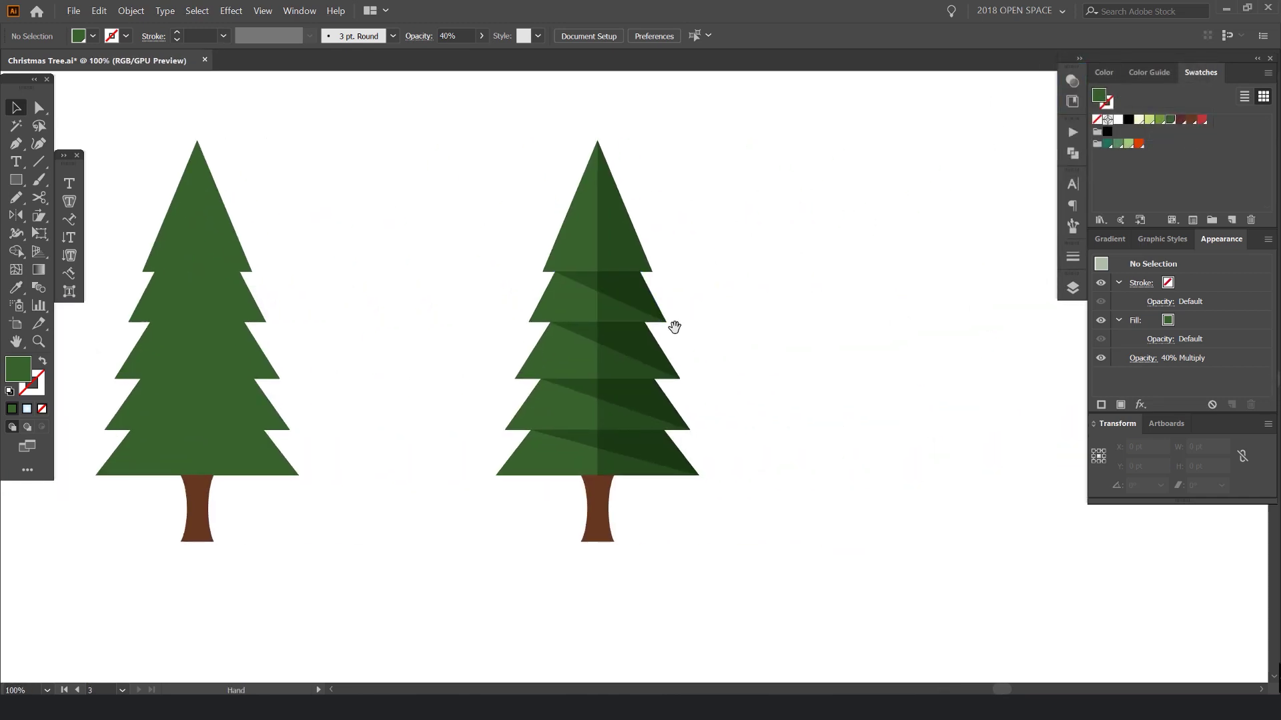
Draw a closed Pen triangle over the shaded tree's trunk, joining its top-left, bottom-right and top-right corners
{"action": "scroll", "coordinate": [578, 476], "scroll_direction": "up", "scroll_amount": 2}
{"action": "left_click_drag", "start_coordinate": [631, 499], "coordinate": [565, 371]}
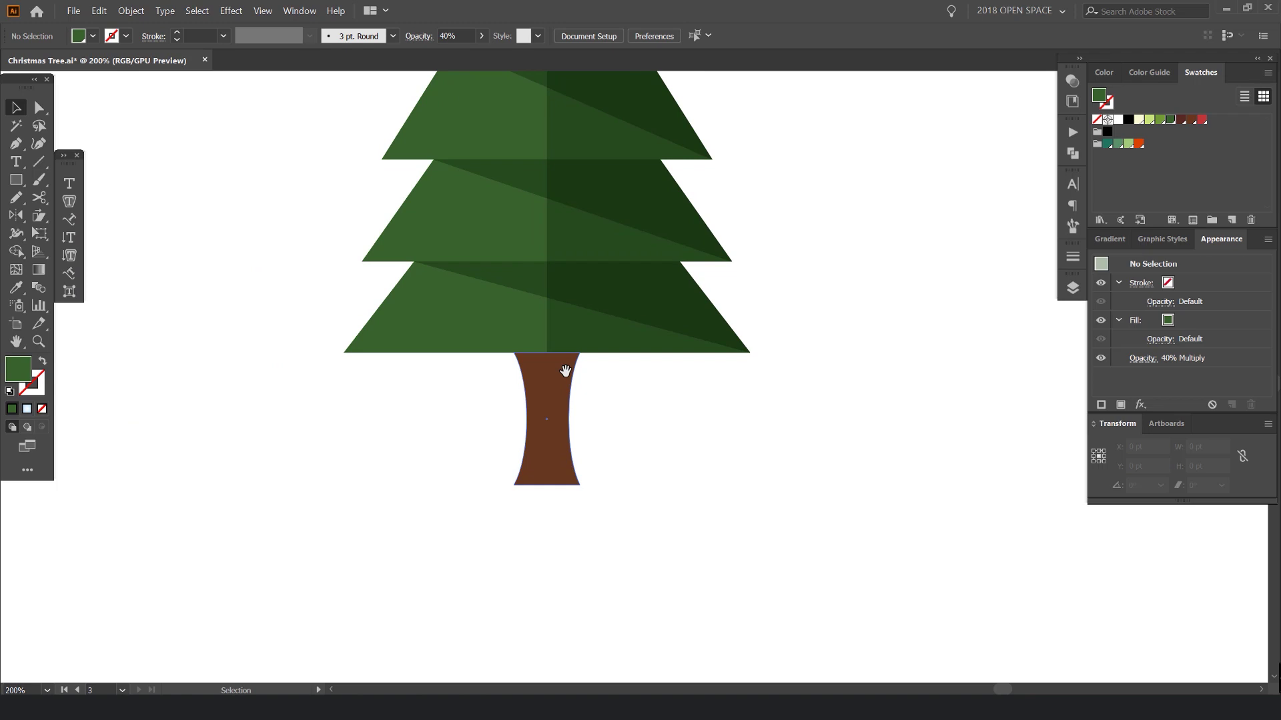
{"action": "scroll", "coordinate": [572, 307], "scroll_direction": "up", "scroll_amount": 3}
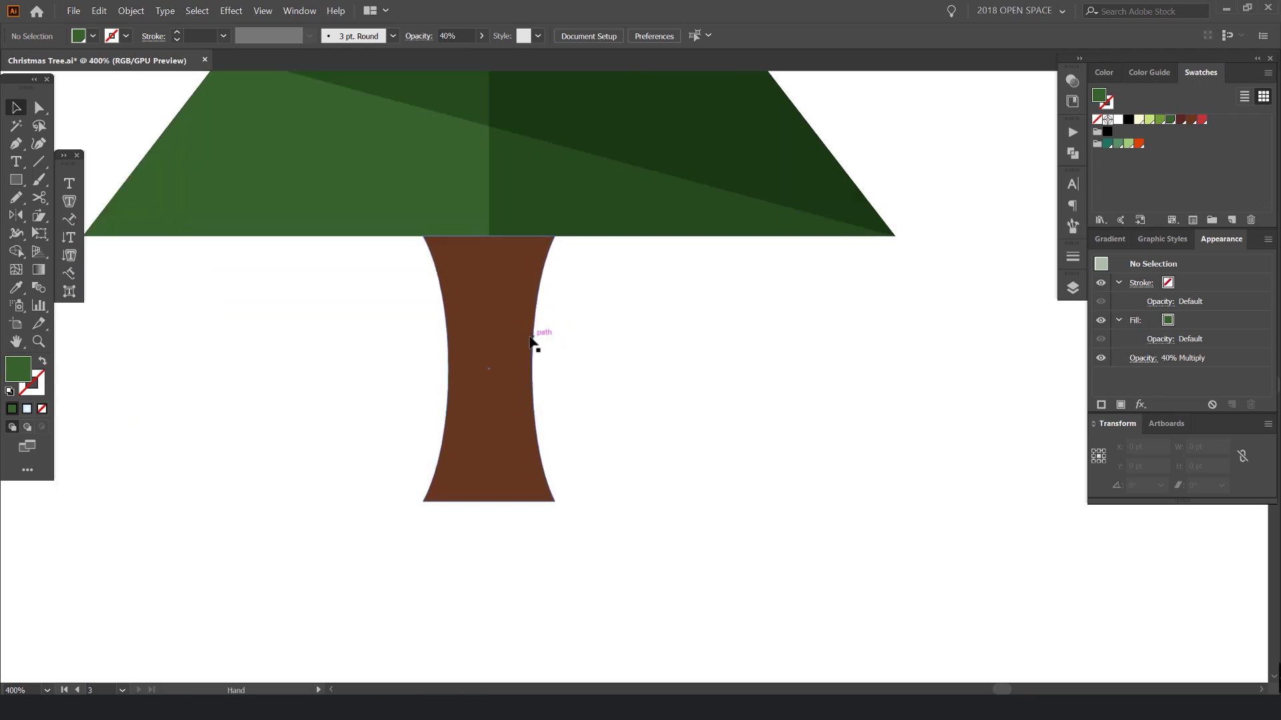
{"action": "key", "text": "p"}
{"action": "left_click", "coordinate": [452, 198]}
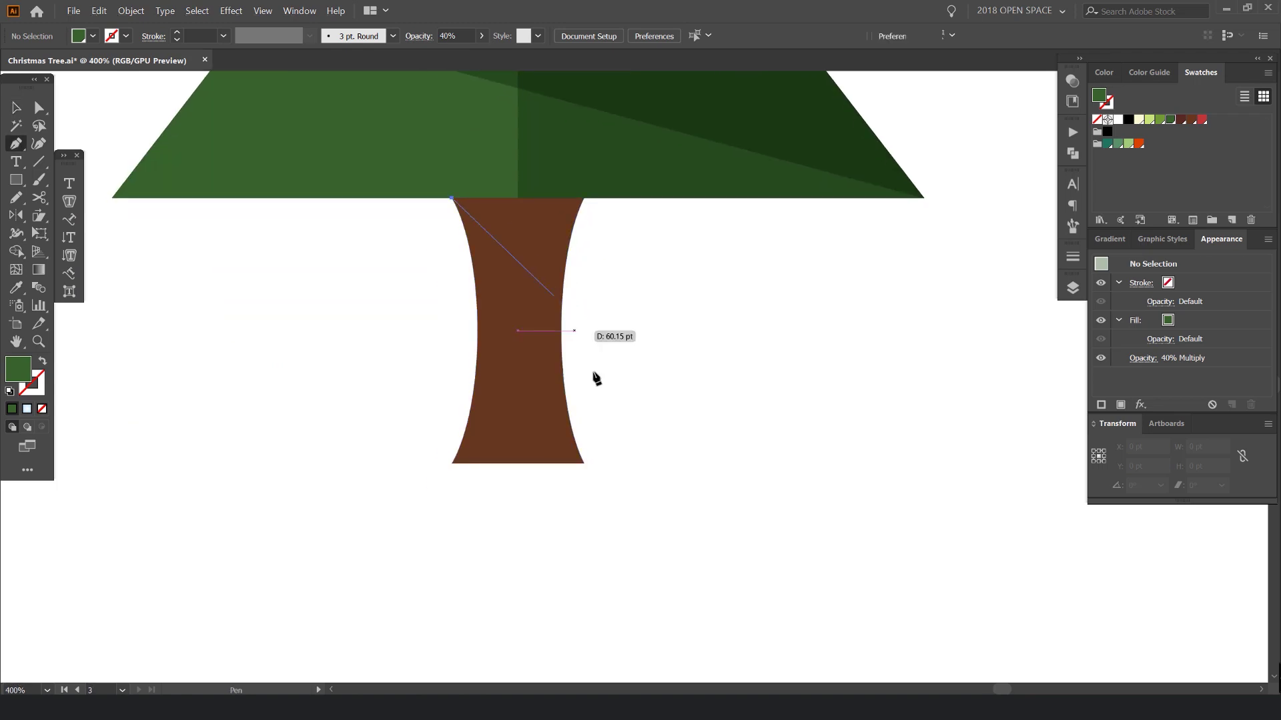
{"action": "left_click", "coordinate": [583, 463]}
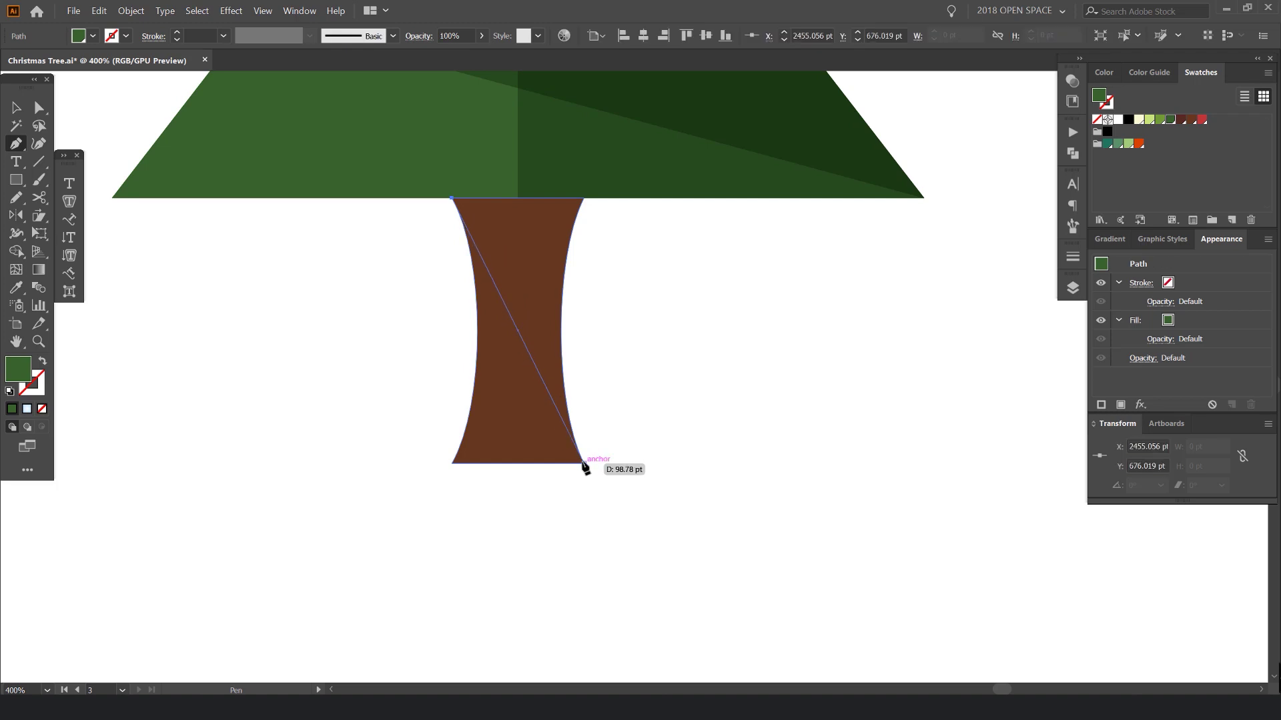
{"action": "left_click", "coordinate": [583, 465]}
{"action": "scroll", "coordinate": [580, 253], "scroll_direction": "up", "scroll_amount": 1}
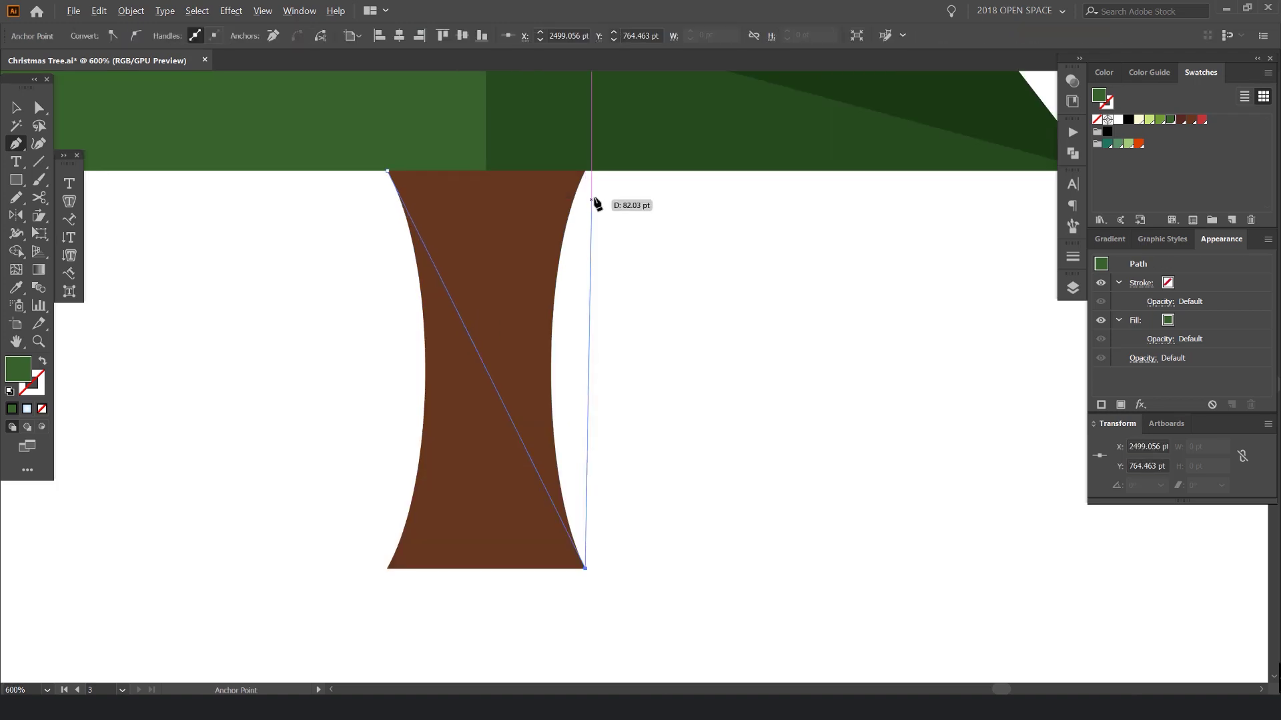
{"action": "left_click", "coordinate": [585, 171]}
{"action": "left_click", "coordinate": [389, 172]}
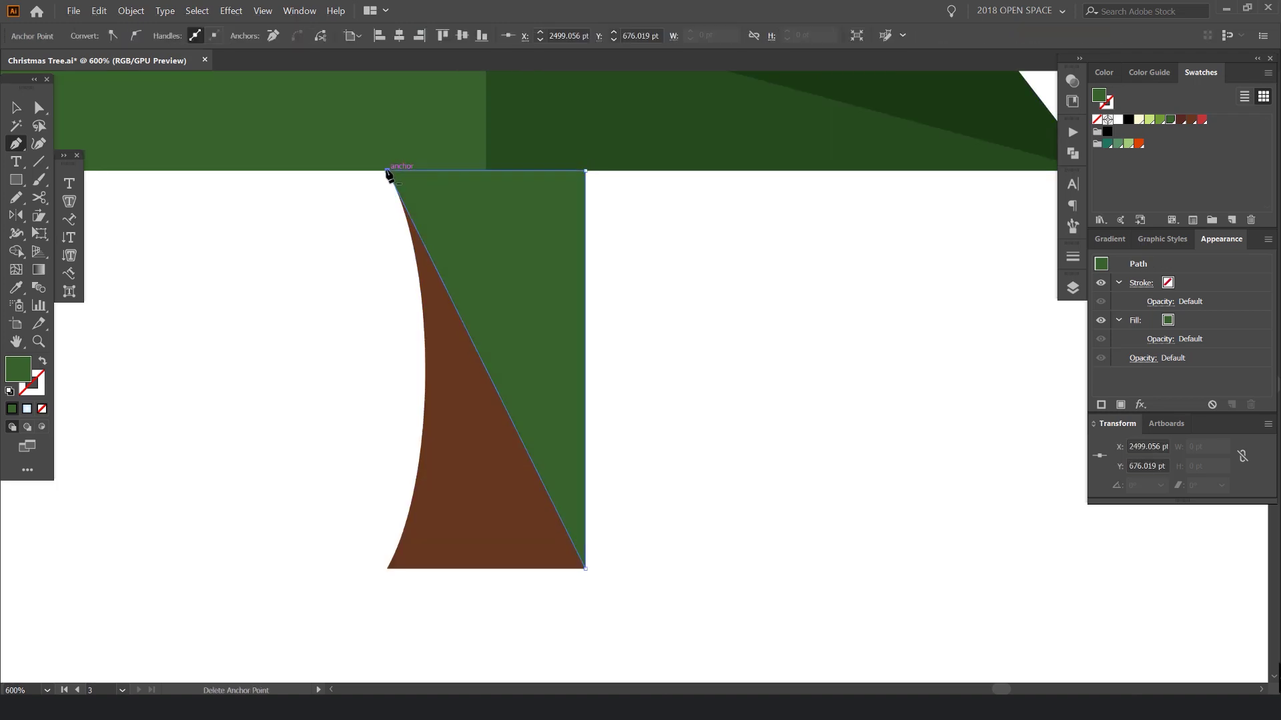
Remove the part of the triangle that extends beyond the trunk's curved right side with Shape Builder
{"action": "key", "text": "v"}
{"action": "left_click_drag", "start_coordinate": [580, 243], "coordinate": [796, 299]}
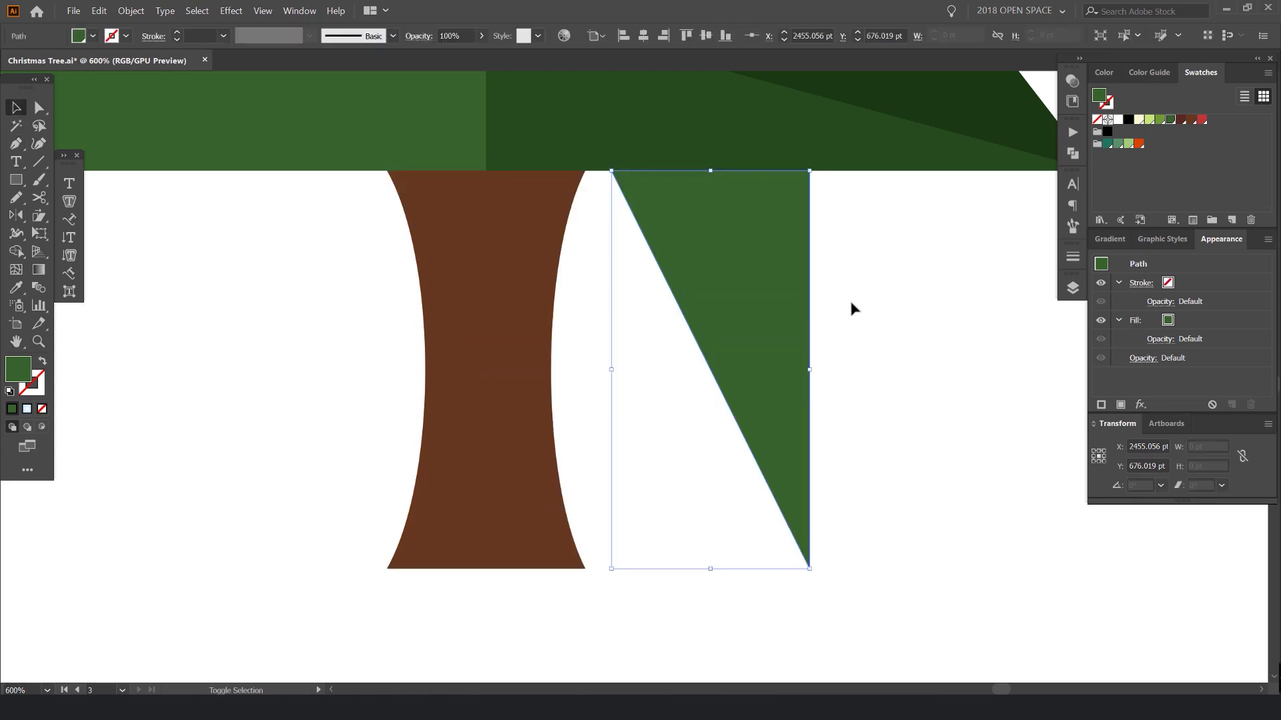
{"action": "key", "text": "ctrl+z"}
{"action": "left_click_drag", "start_coordinate": [700, 297], "coordinate": [594, 336]}
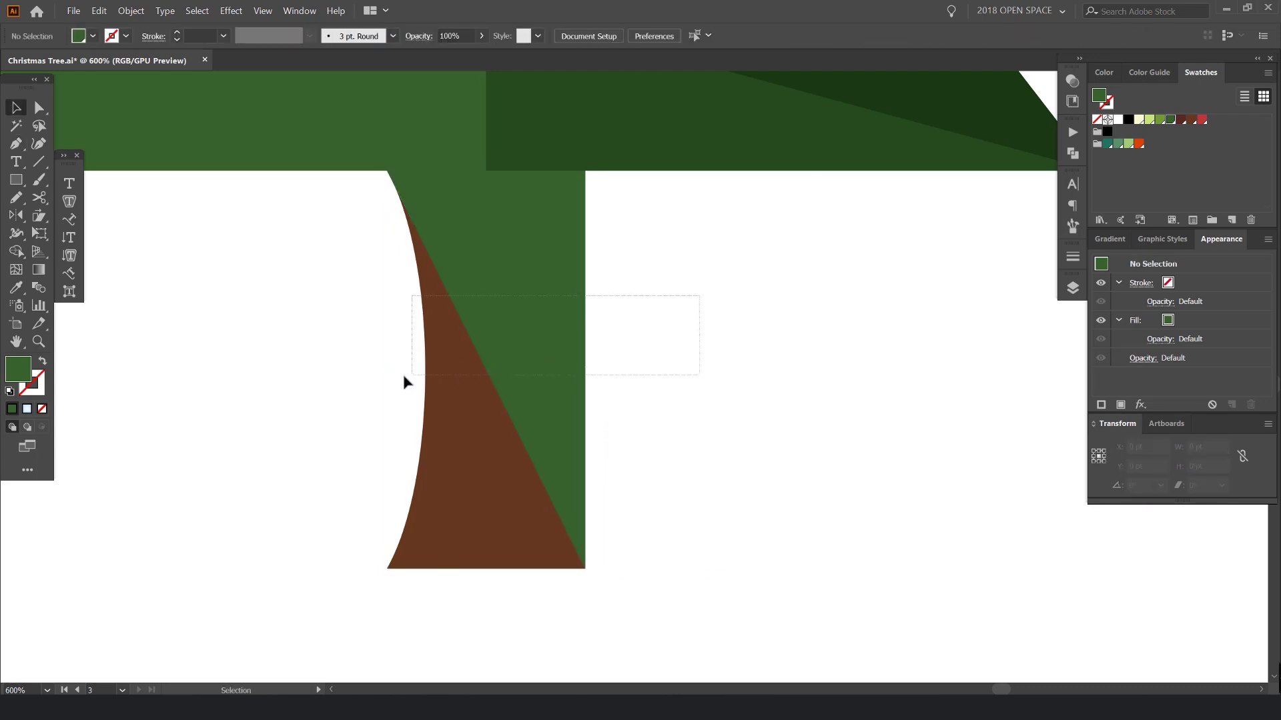
{"action": "left_click_drag", "start_coordinate": [404, 381], "coordinate": [366, 394]}
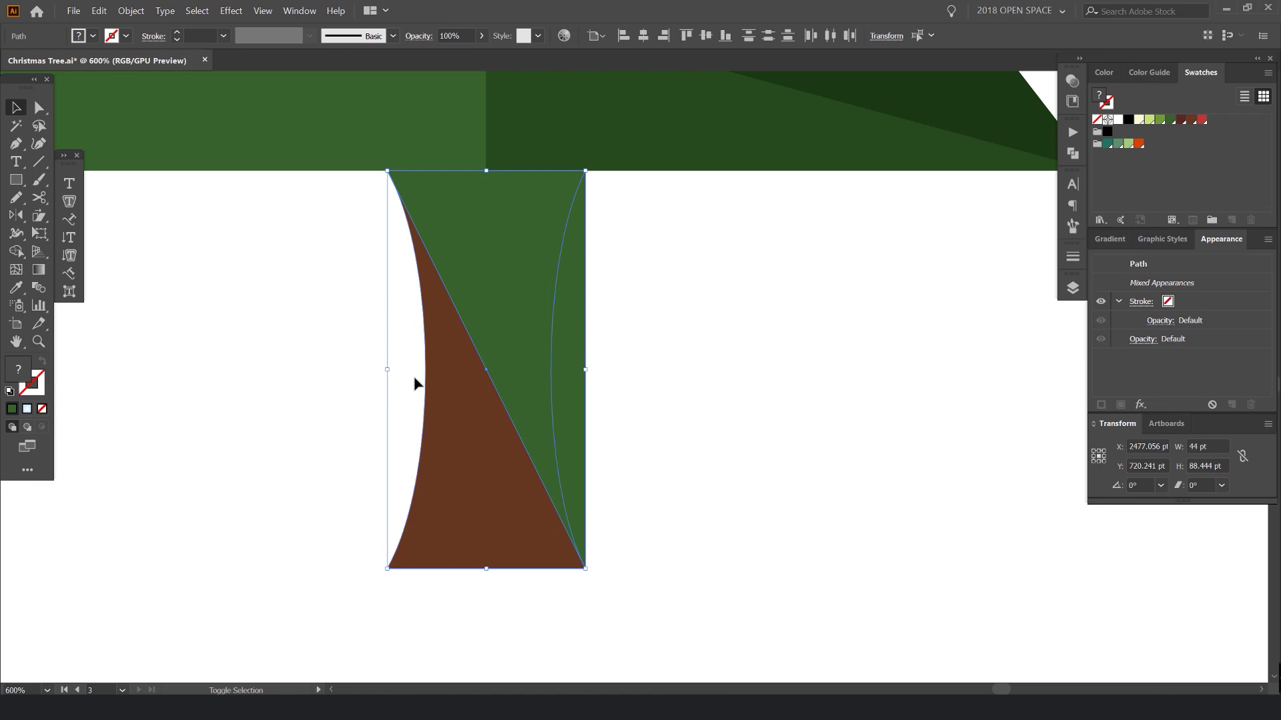
{"action": "key", "text": "shift+m"}
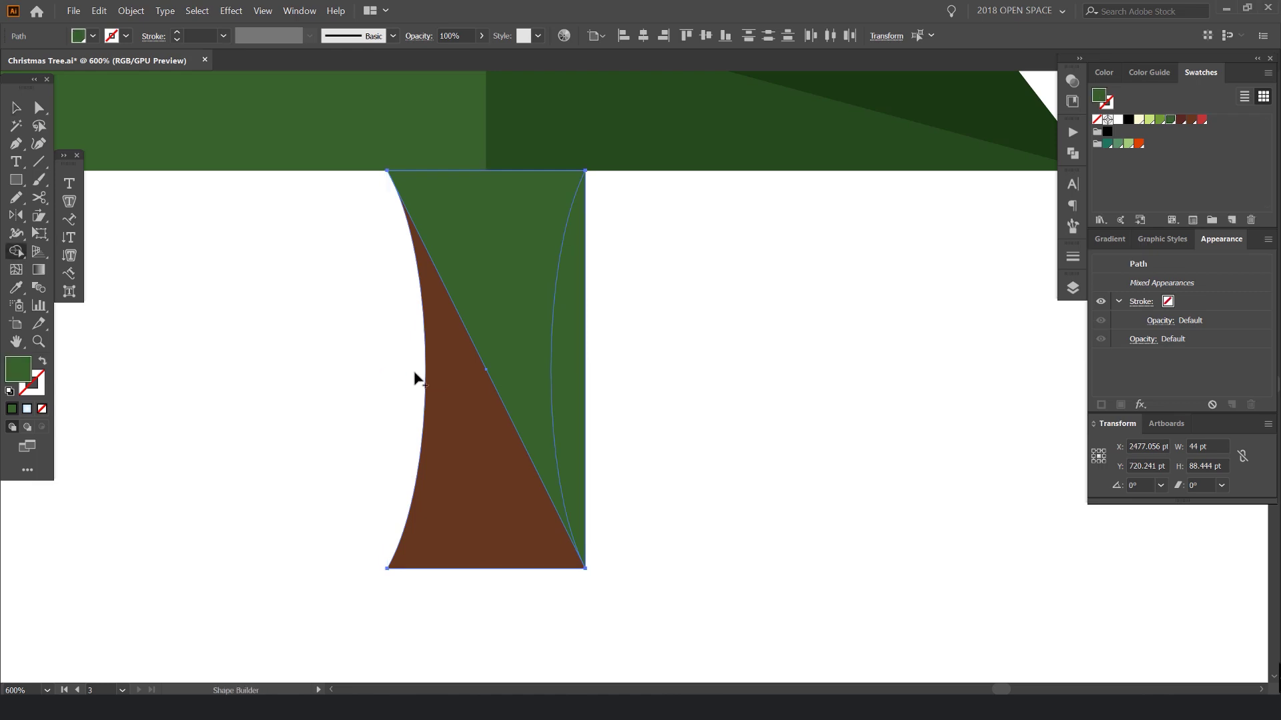
{"action": "left_click", "coordinate": [579, 331], "text": "alt"}
Fill the trimmed trunk shadow shape with the brown sampled from the trunk
{"action": "key", "text": "v"}
{"action": "left_click", "coordinate": [529, 242]}
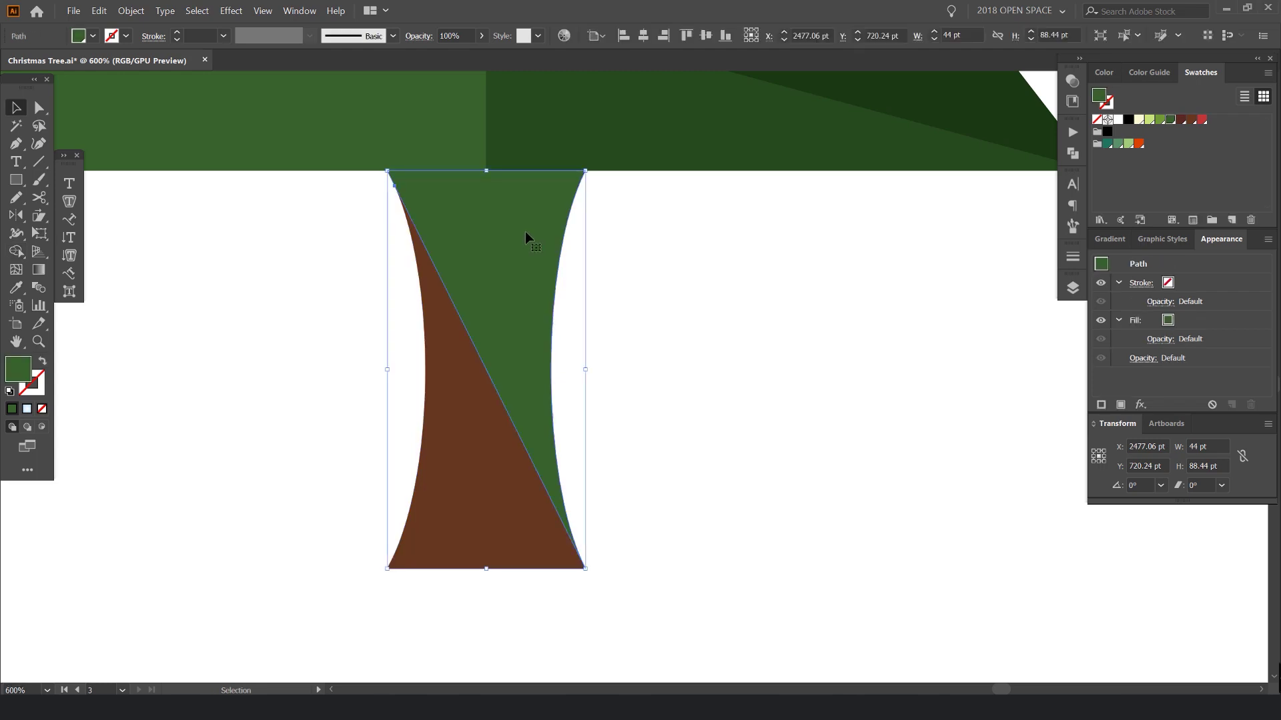
{"action": "key", "text": "i"}
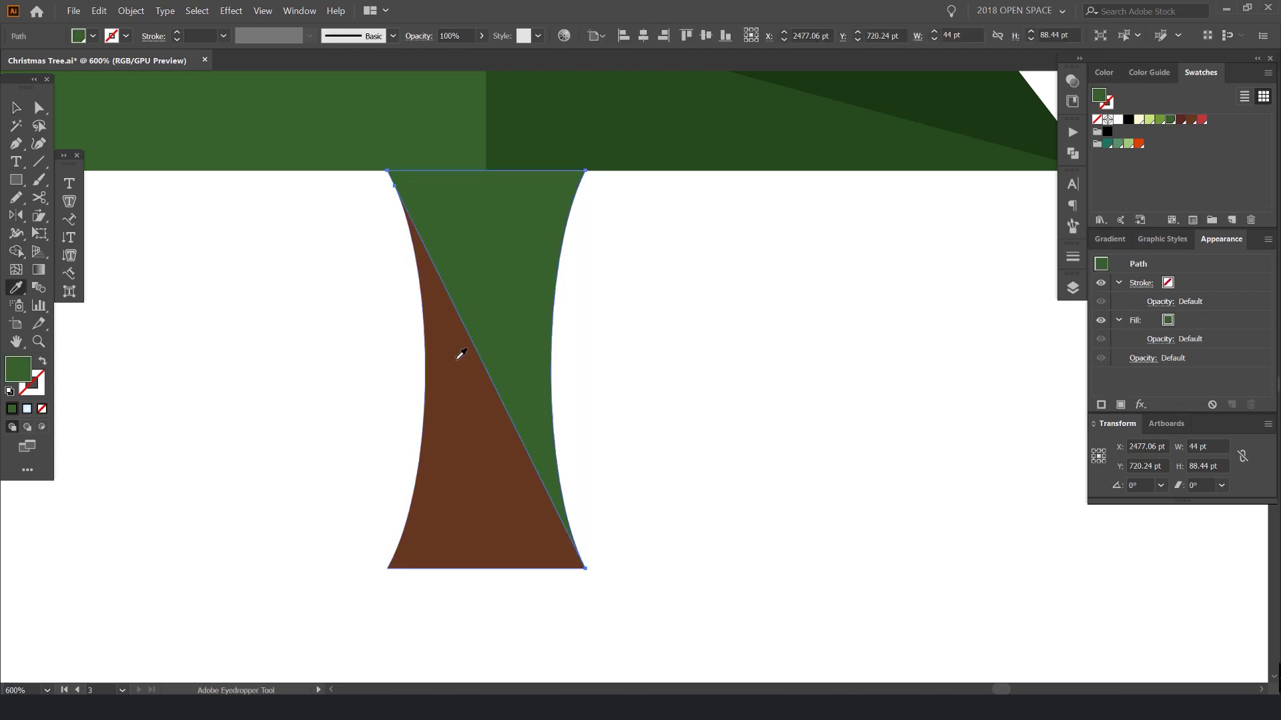
{"action": "left_click", "coordinate": [461, 353]}
{"action": "key", "text": "v"}
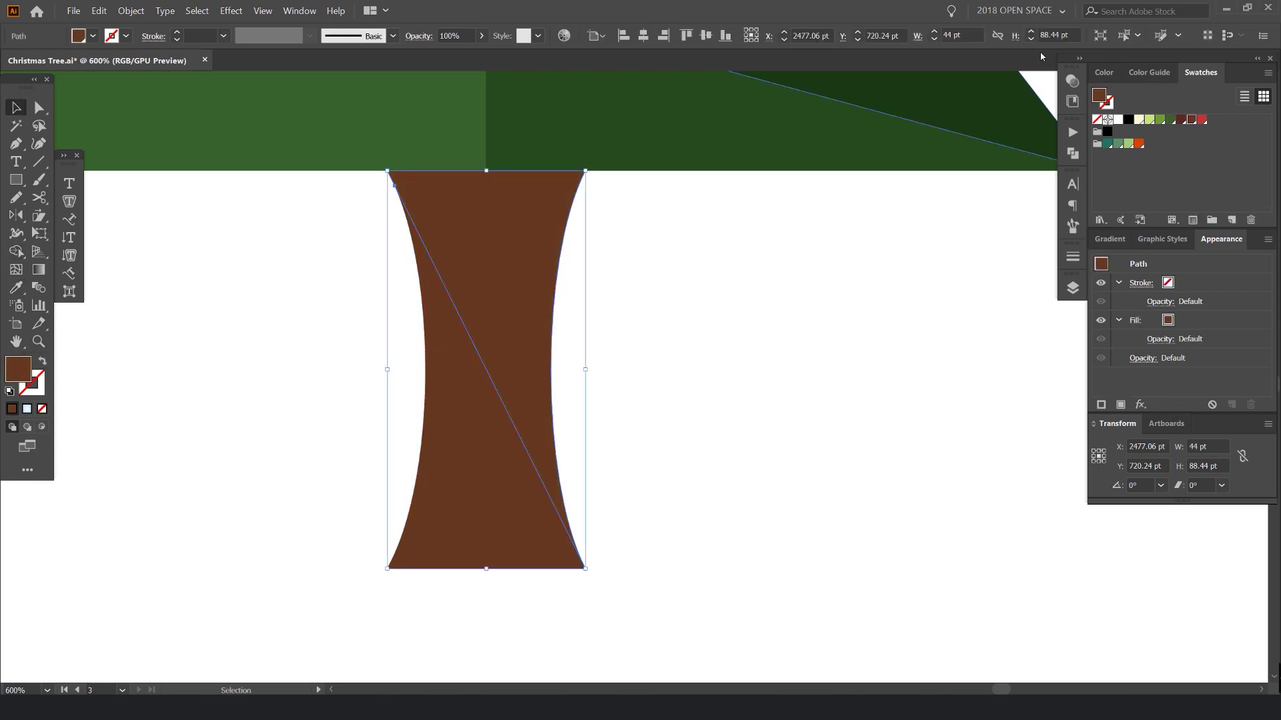
Set the trunk shadow's blending mode to Multiply with 40% opacity and deselect it
{"action": "left_click", "coordinate": [1067, 83]}
{"action": "left_click", "coordinate": [922, 97]}
{"action": "left_click", "coordinate": [923, 149]}
{"action": "left_click", "coordinate": [766, 250]}
{"action": "left_click", "coordinate": [558, 233]}
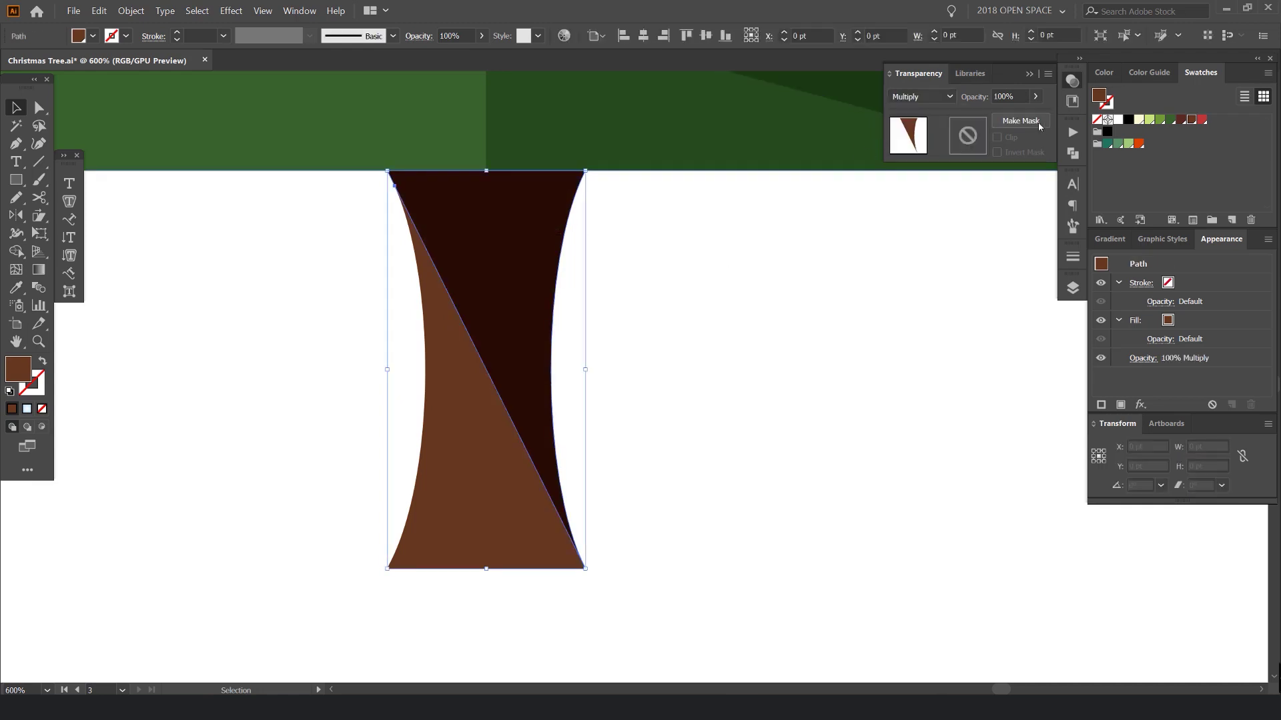
{"action": "left_click", "coordinate": [1005, 96]}
{"action": "key", "text": "Return"}
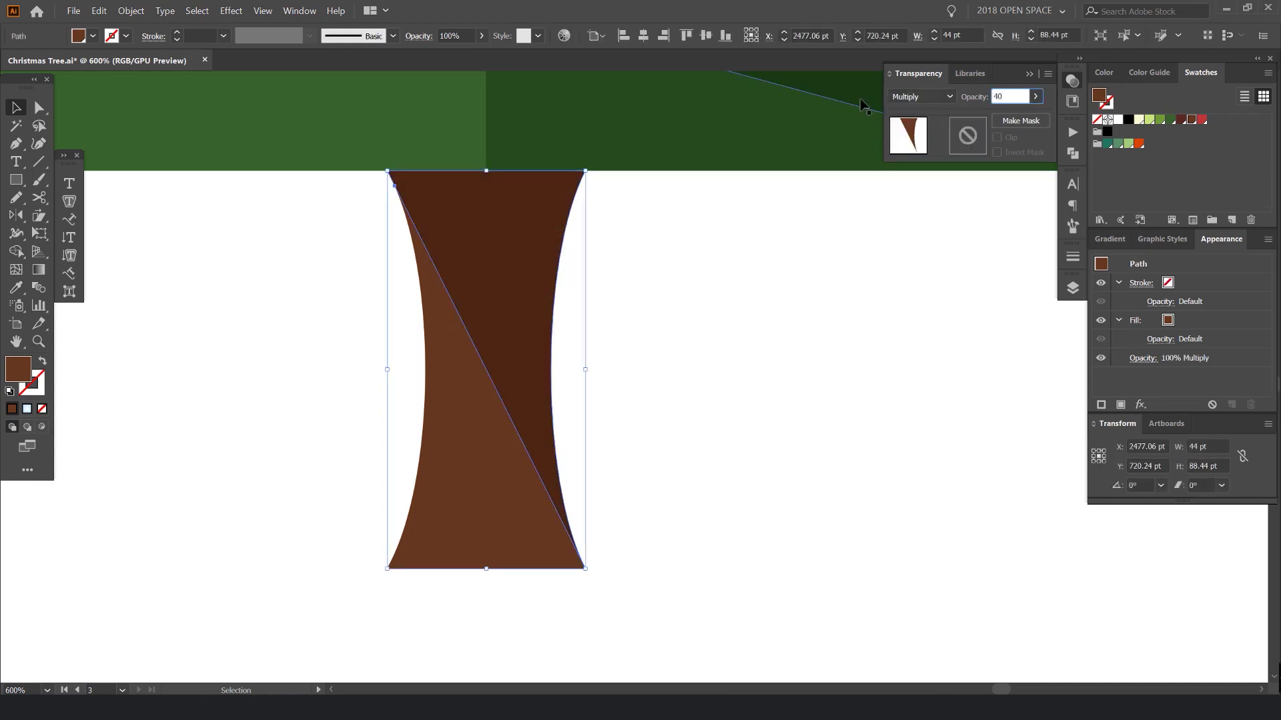
{"action": "left_click", "coordinate": [670, 214]}
Duplicate the complete shaded tree, place the copy to its right and deselect it
{"action": "scroll", "coordinate": [582, 265], "scroll_direction": "down", "scroll_amount": 6}
{"action": "key", "text": "ctrl+minus"}
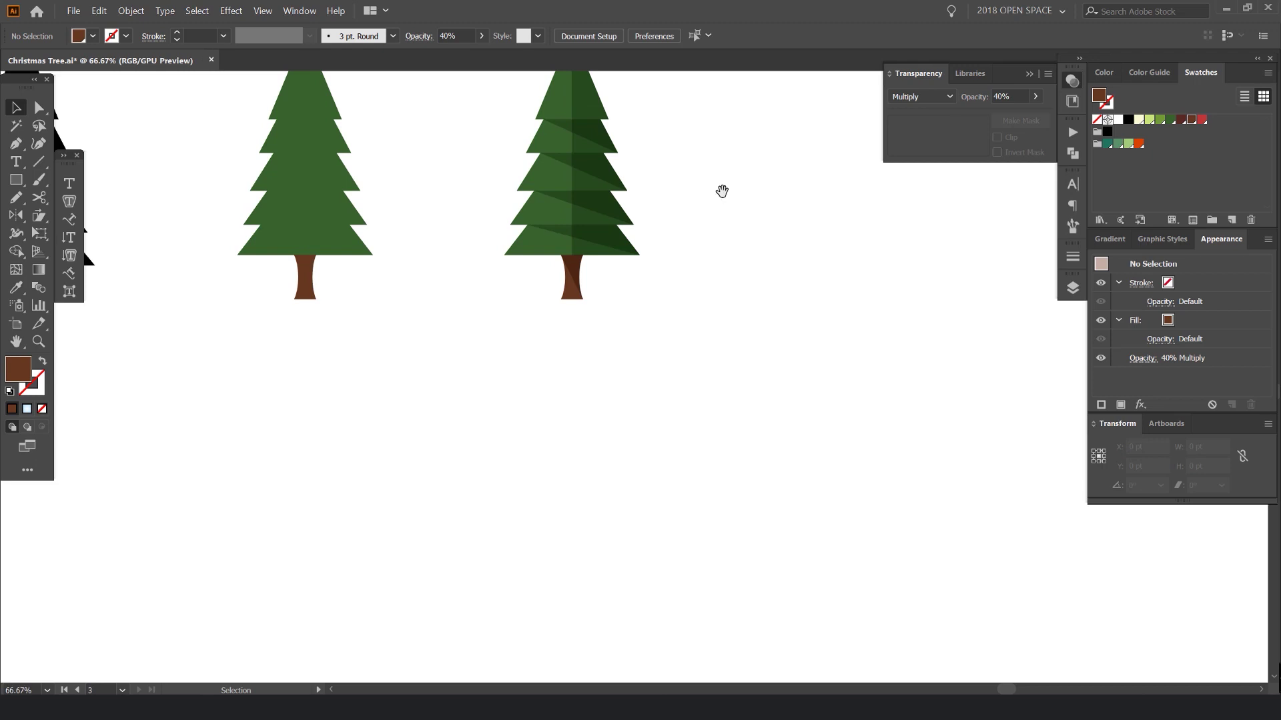
{"action": "left_click_drag", "start_coordinate": [550, 385], "coordinate": [851, 379]}
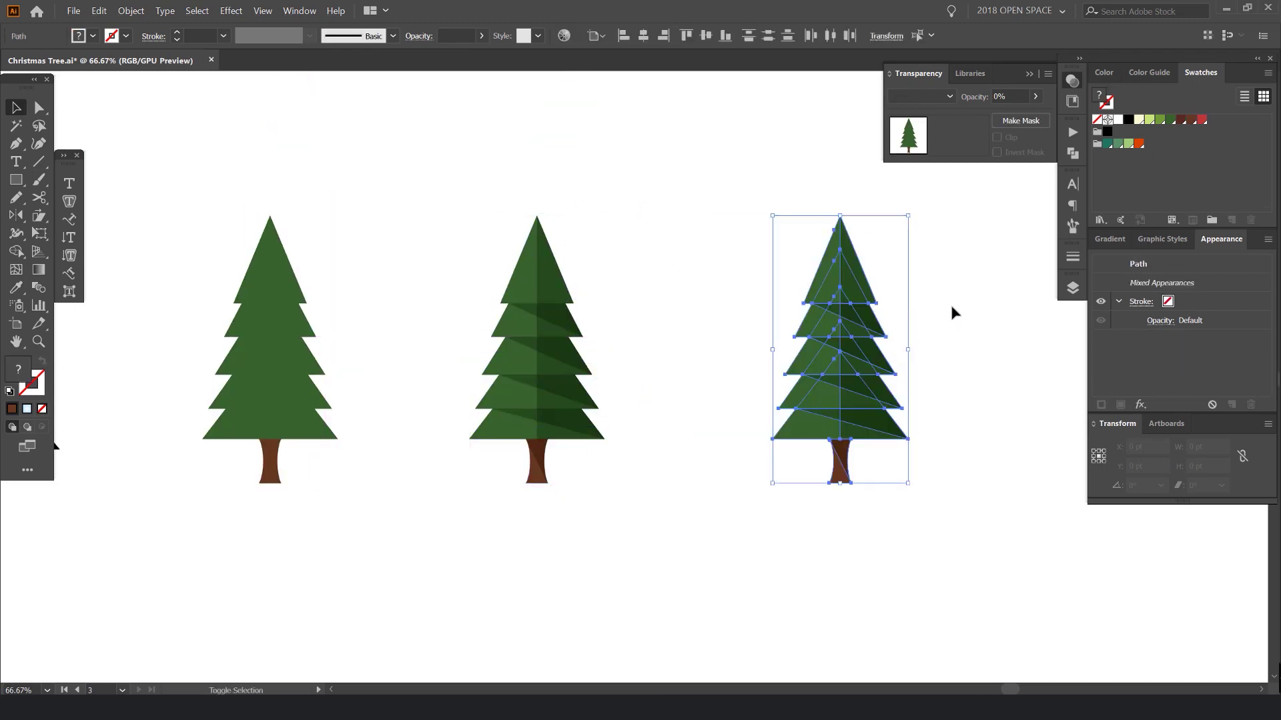
{"action": "left_click", "coordinate": [950, 302]}
Collapse the Transparency panel and draw a circle about 23.6 pt in diameter with the Ellipse tool beside the new tree copy
{"action": "scroll", "coordinate": [944, 284], "scroll_direction": "down", "scroll_amount": 2}
{"action": "left_click_drag", "start_coordinate": [848, 272], "coordinate": [623, 300]}
{"action": "scroll", "coordinate": [703, 319], "scroll_direction": "up", "scroll_amount": 2}
{"action": "scroll", "coordinate": [826, 343], "scroll_direction": "down", "scroll_amount": 2}
{"action": "scroll", "coordinate": [825, 343], "scroll_direction": "down", "scroll_amount": 1}
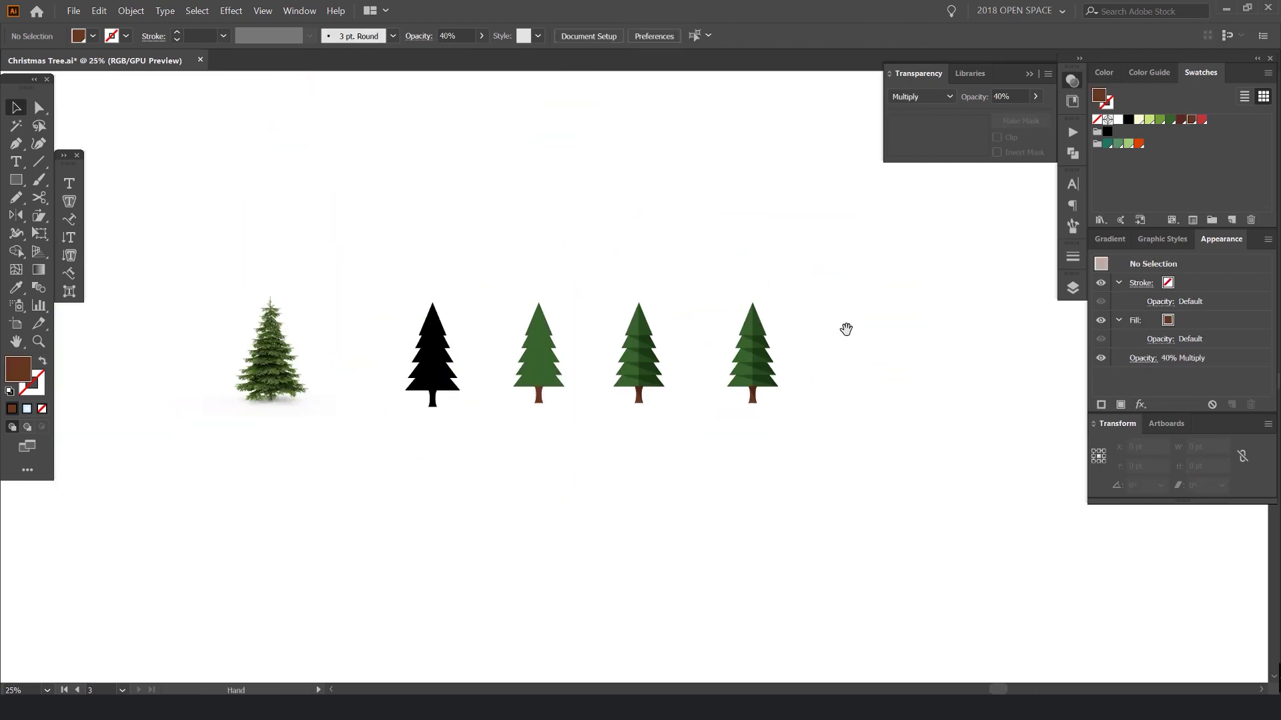
{"action": "scroll", "coordinate": [800, 343], "scroll_direction": "up", "scroll_amount": 4}
{"action": "left_click_drag", "start_coordinate": [789, 323], "coordinate": [757, 264]}
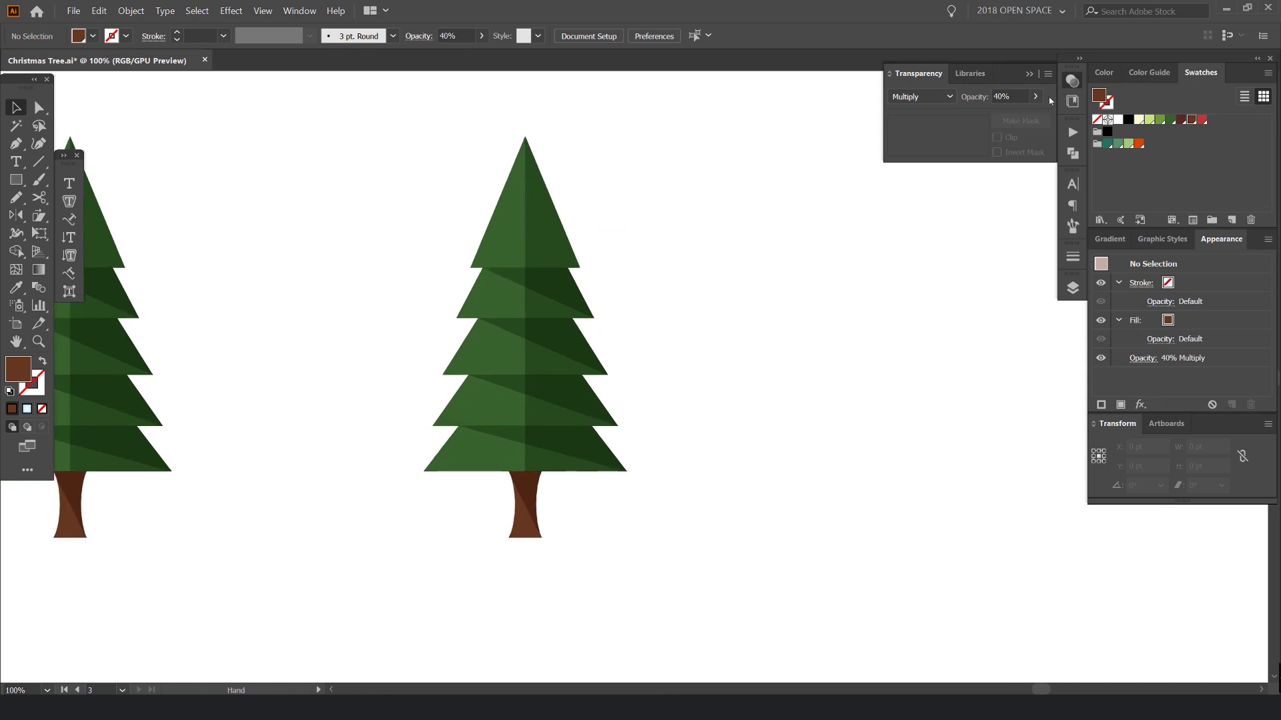
{"action": "left_click", "coordinate": [1070, 80]}
{"action": "scroll", "coordinate": [767, 279], "scroll_direction": "up", "scroll_amount": 1}
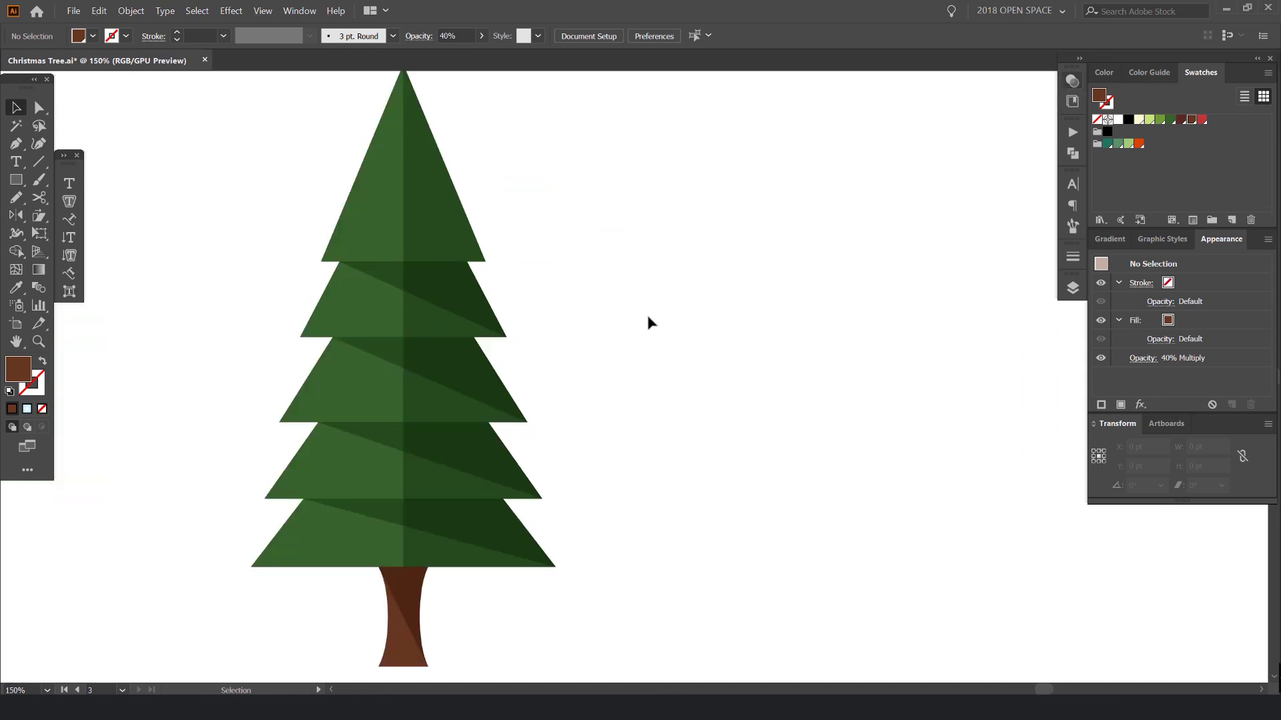
{"action": "scroll", "coordinate": [600, 320], "scroll_direction": "up", "scroll_amount": 2}
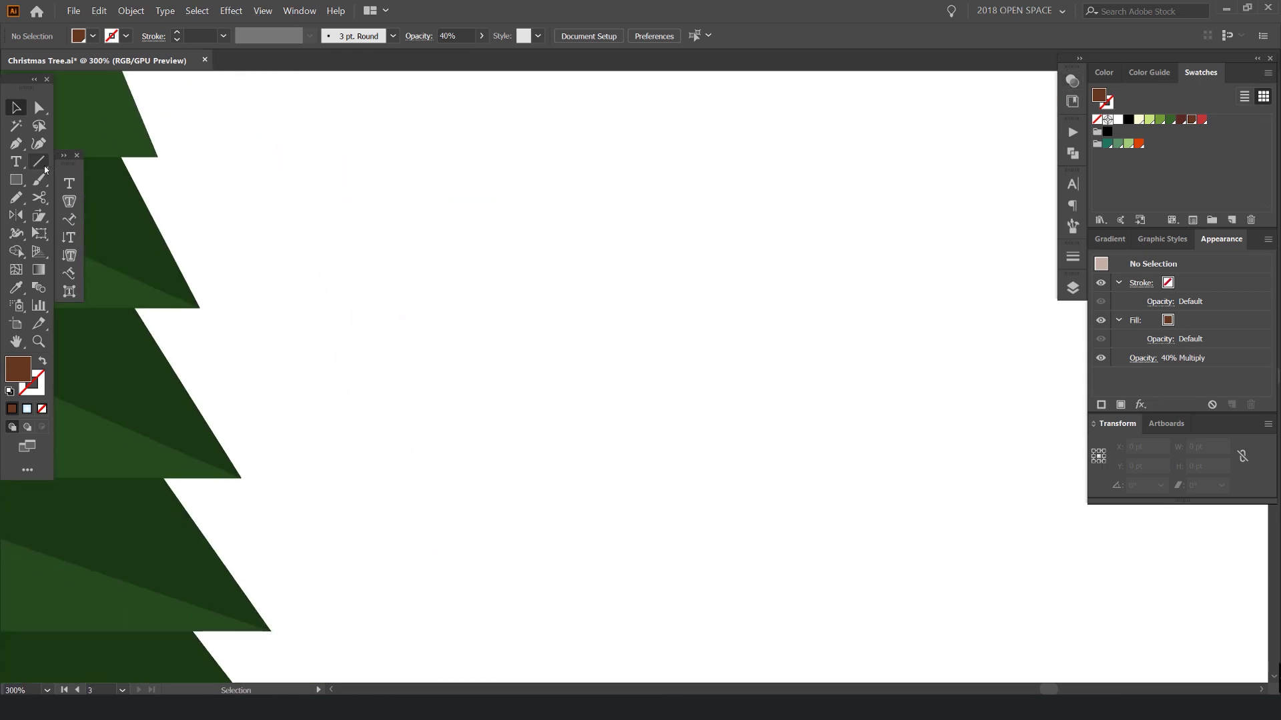
{"action": "left_click_drag", "start_coordinate": [16, 179], "coordinate": [84, 221]}
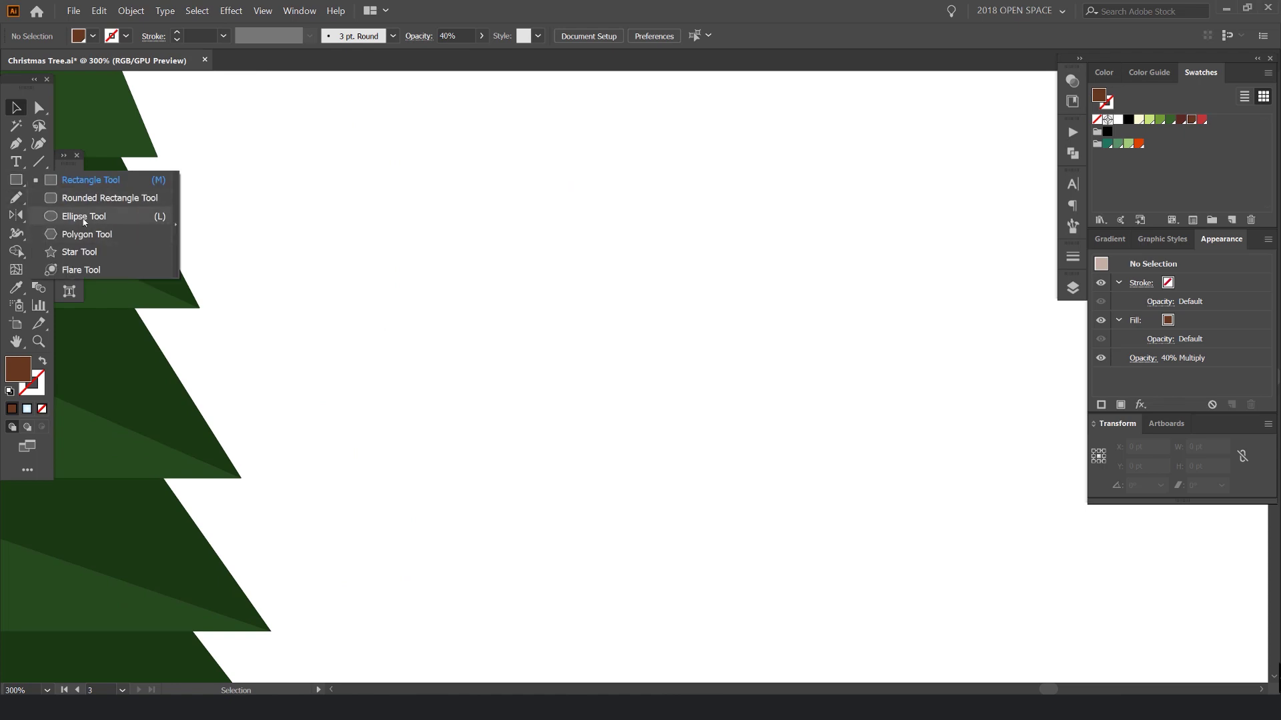
{"action": "mouse_move", "coordinate": [84, 221]}
{"action": "left_mouse_down"}
{"action": "mouse_move", "coordinate": [86, 200]}
{"action": "mouse_move", "coordinate": [84, 217]}
{"action": "left_mouse_up"}
{"action": "left_click_drag", "start_coordinate": [531, 255], "coordinate": [603, 305]}
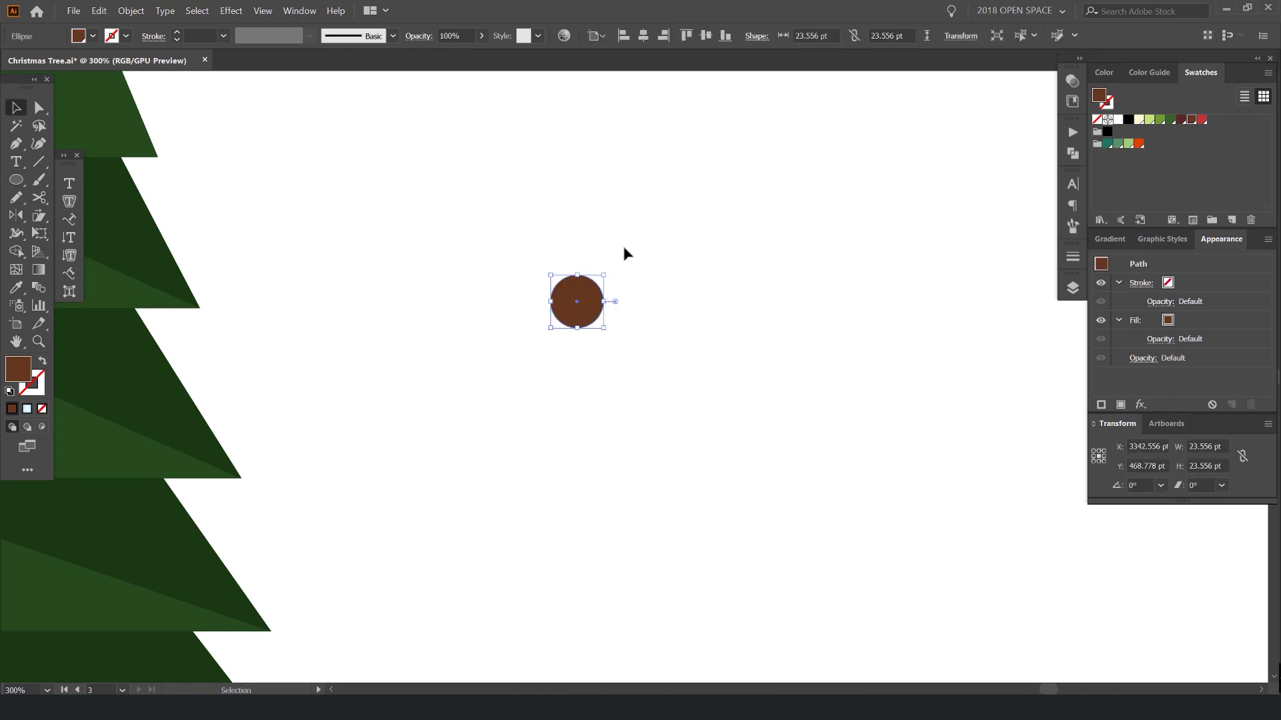
{"action": "key", "text": "v"}
Fill the circle with the red swatch and deselect it
{"action": "left_click", "coordinate": [1139, 144]}
{"action": "left_click", "coordinate": [611, 277]}
{"action": "scroll", "coordinate": [563, 293], "scroll_direction": "up", "scroll_amount": 2}
{"action": "left_click", "coordinate": [566, 292]}
{"action": "left_click", "coordinate": [1201, 120]}
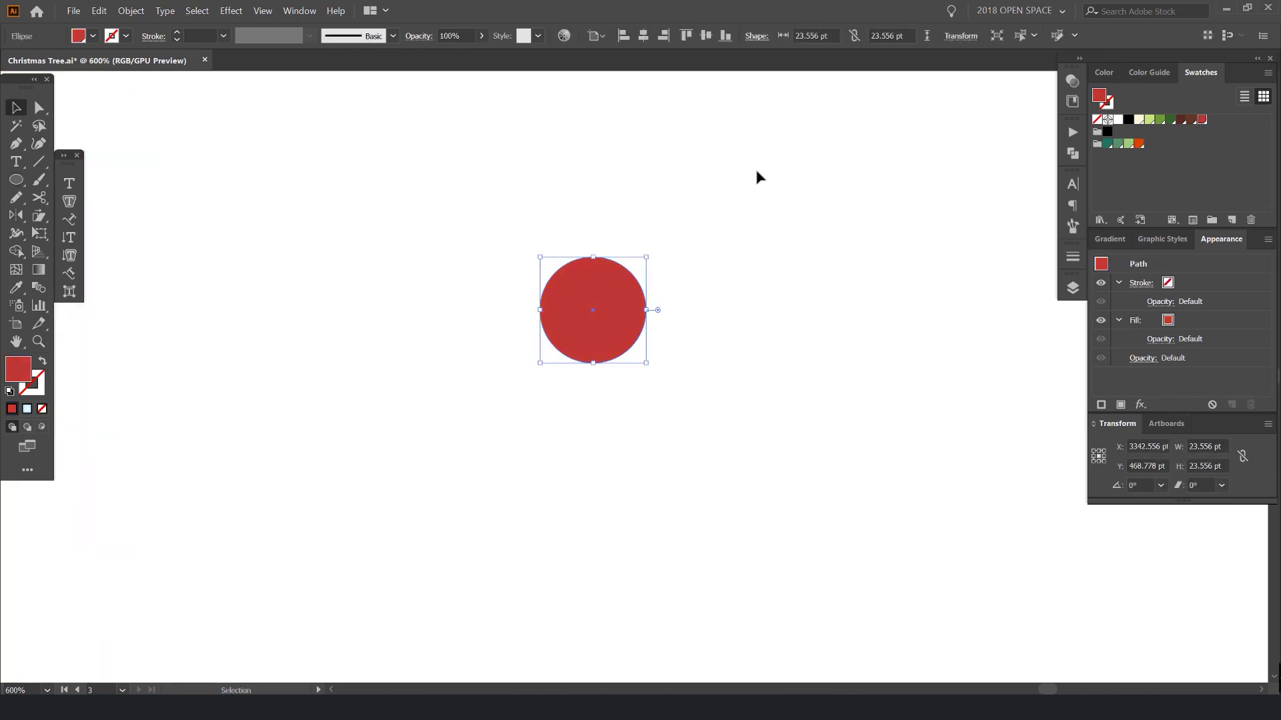
{"action": "left_click", "coordinate": [686, 268]}
Draw a small highlight circle about 5.5 pt in diameter inside the upper right part of the red circle
{"action": "scroll", "coordinate": [687, 269], "scroll_direction": "up", "scroll_amount": 2}
{"action": "scroll", "coordinate": [686, 268], "scroll_direction": "down", "scroll_amount": 1}
{"action": "left_click_drag", "start_coordinate": [686, 268], "coordinate": [683, 214]}
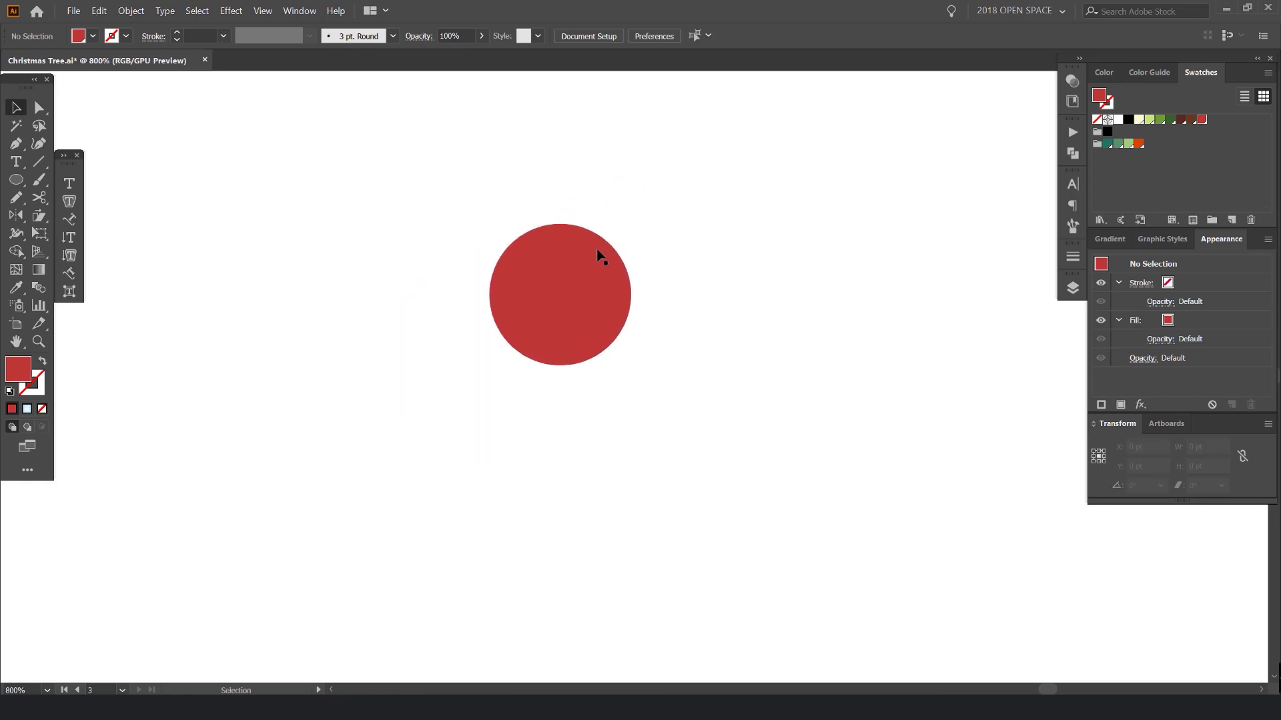
{"action": "scroll", "coordinate": [602, 250], "scroll_direction": "up", "scroll_amount": 1}
{"action": "key", "text": "l"}
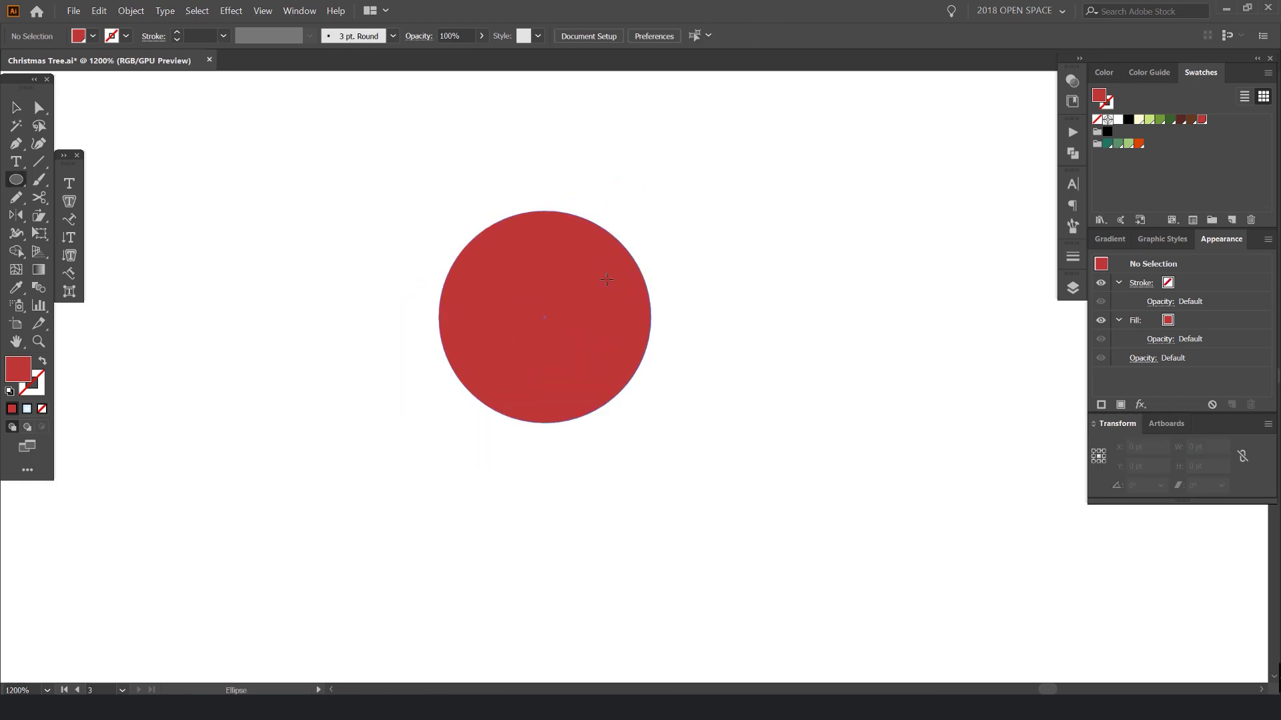
{"action": "left_click_drag", "start_coordinate": [580, 260], "coordinate": [584, 291]}
{"action": "key", "text": "v"}
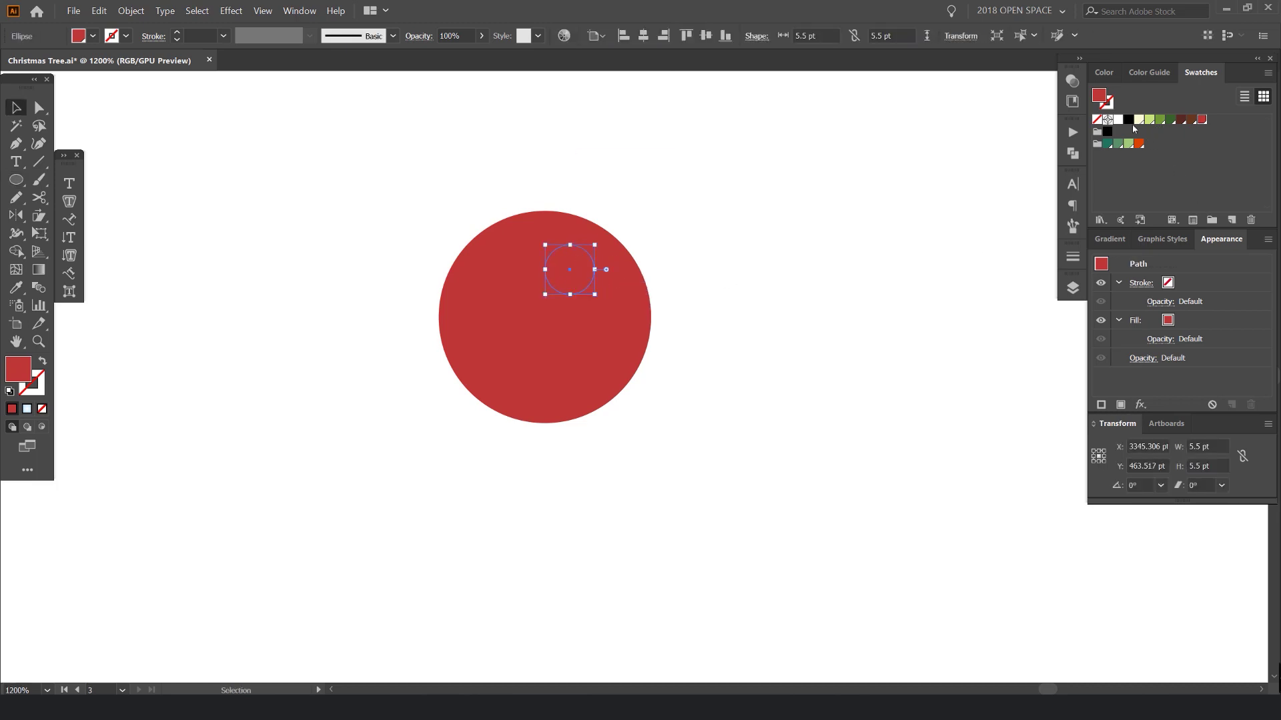
Try the Overlay and Color Dodge blending modes on the small highlight circle
{"action": "left_click", "coordinate": [1071, 82]}
{"action": "left_click", "coordinate": [893, 97]}
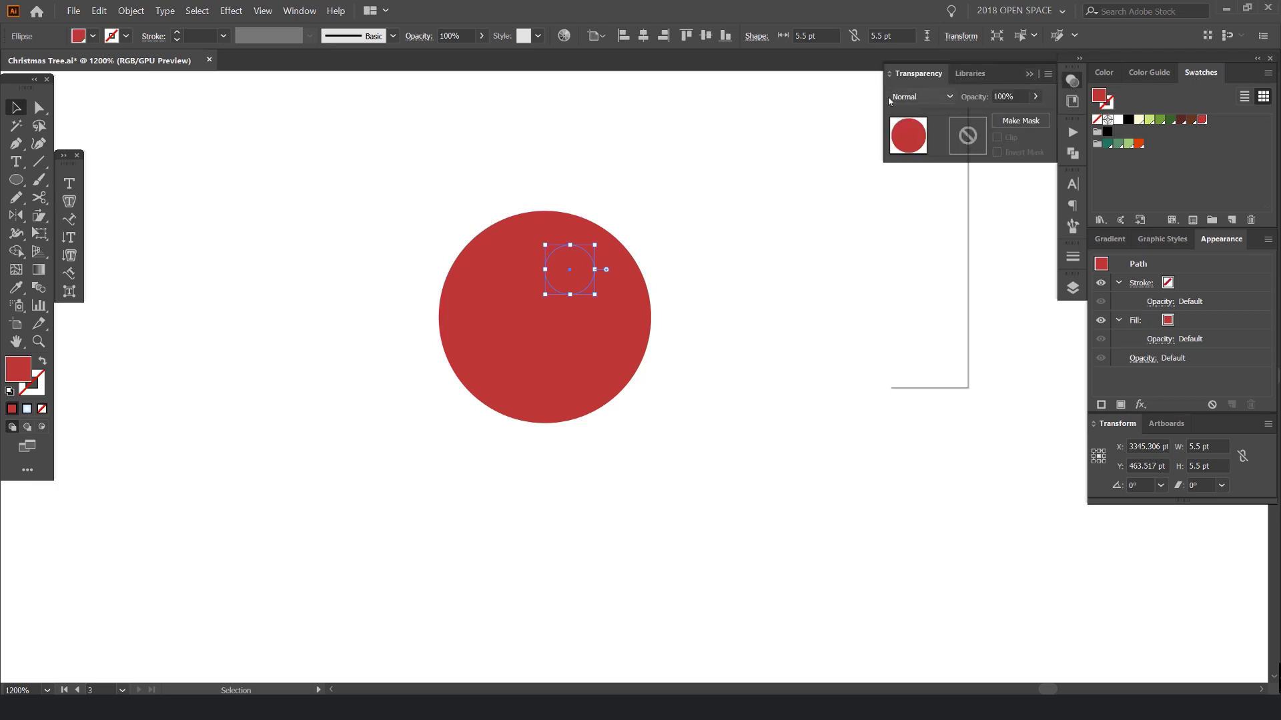
{"action": "left_click", "coordinate": [934, 243]}
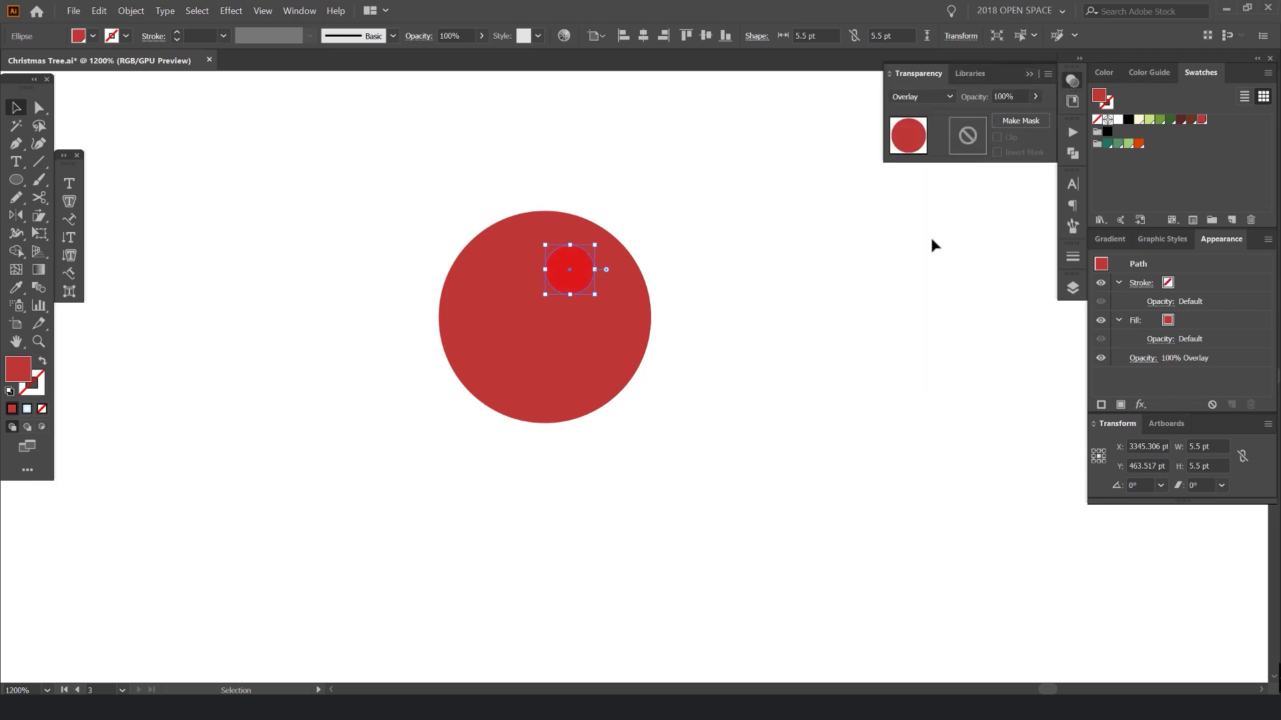
{"action": "left_click", "coordinate": [928, 97]}
{"action": "left_click", "coordinate": [928, 219]}
{"action": "left_click", "coordinate": [657, 254]}
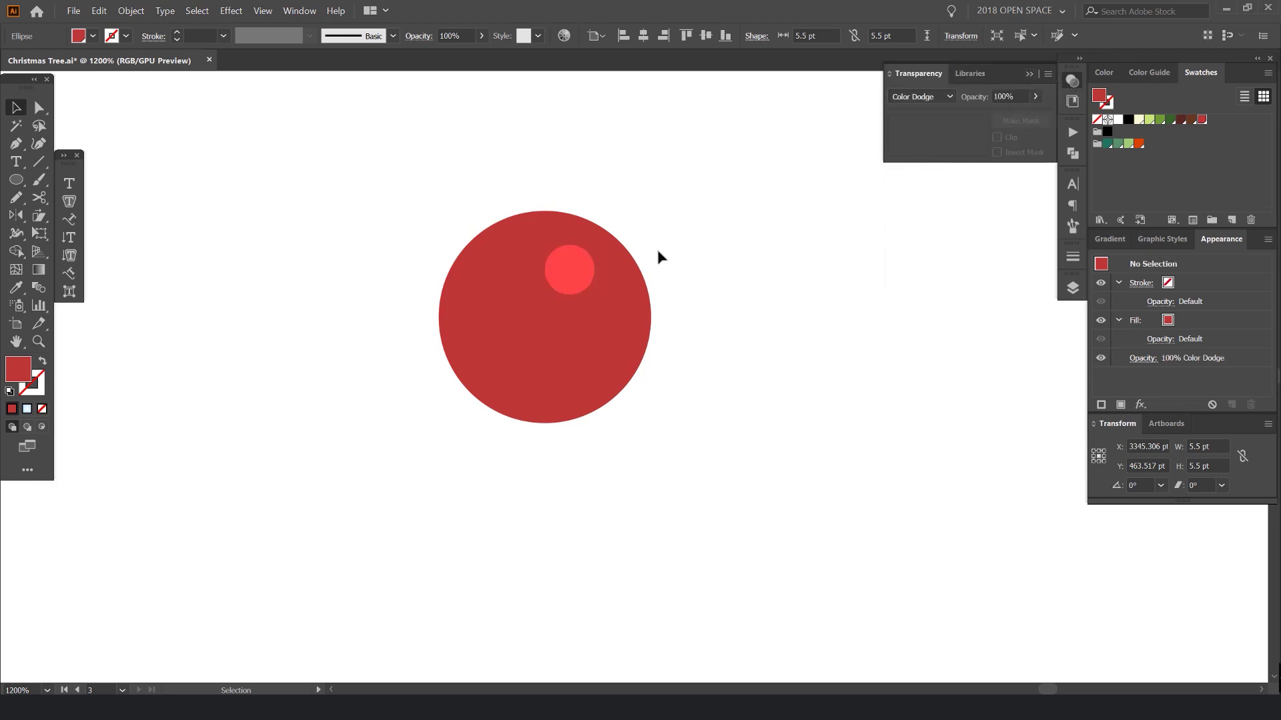
Set the small highlight circle's blending mode to Screen
{"action": "left_click", "coordinate": [570, 269]}
{"action": "left_click", "coordinate": [921, 96]}
{"action": "left_click", "coordinate": [922, 203]}
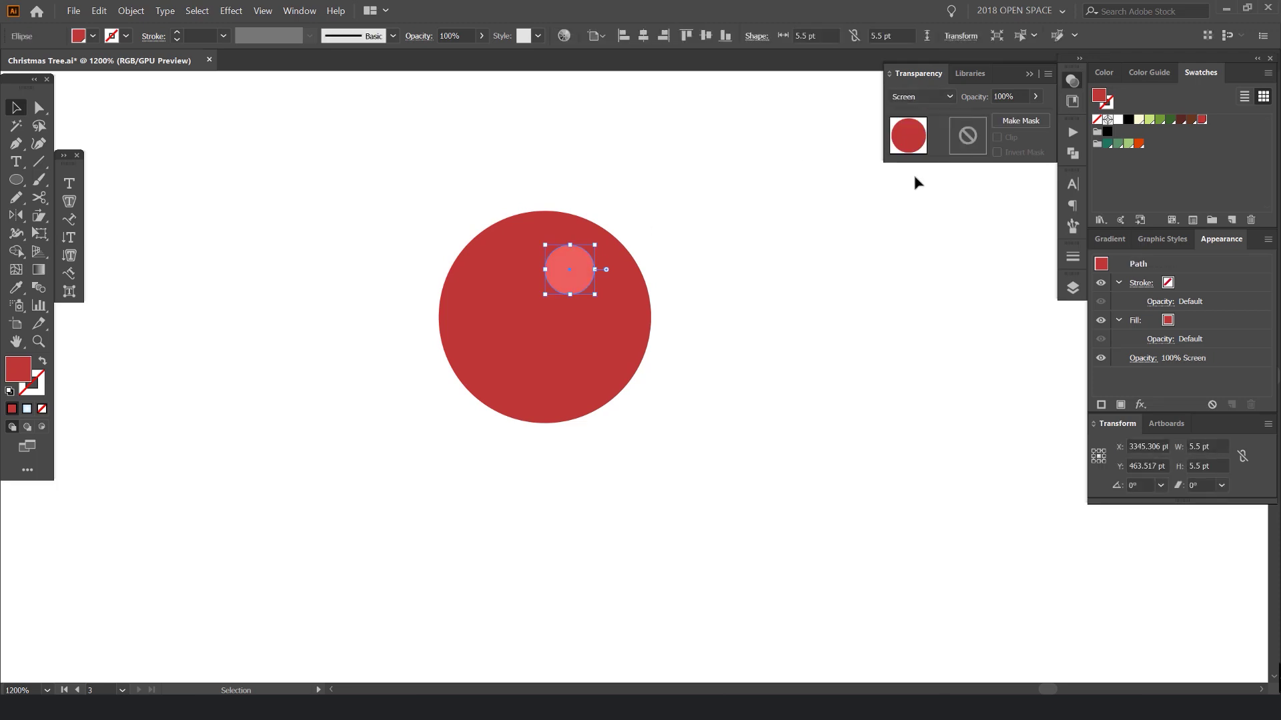
Deselect the small highlight and select the large red circle
{"action": "left_click", "coordinate": [807, 181]}
{"action": "scroll", "coordinate": [807, 170], "scroll_direction": "down", "scroll_amount": 3}
{"action": "scroll", "coordinate": [806, 169], "scroll_direction": "up", "scroll_amount": 3}
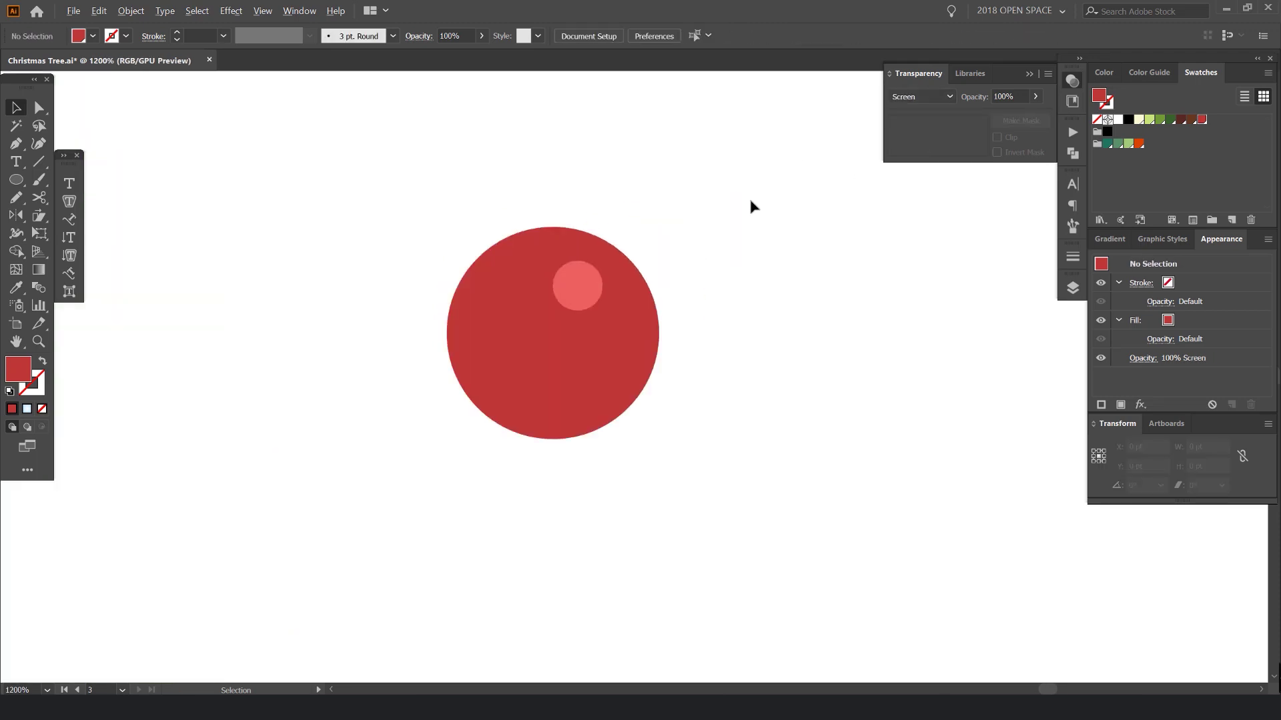
{"action": "left_click", "coordinate": [629, 309]}
{"action": "left_click", "coordinate": [757, 283]}
{"action": "left_click_drag", "start_coordinate": [648, 328], "coordinate": [737, 350]}
{"action": "key", "text": "ctrl+z"}
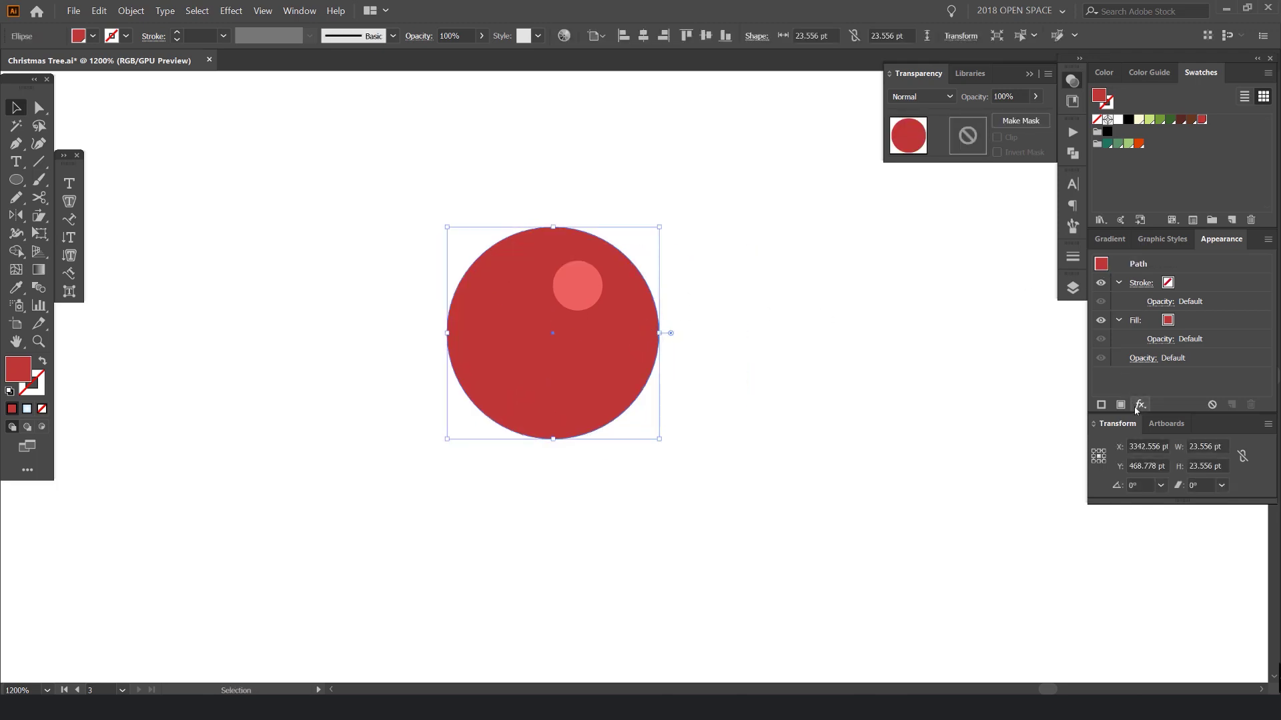
Start a Drop Shadow effect on the large red circle with its preview on, and inspect the shadow colour without changing it
{"action": "left_click_drag", "start_coordinate": [1213, 244], "coordinate": [716, 252]}
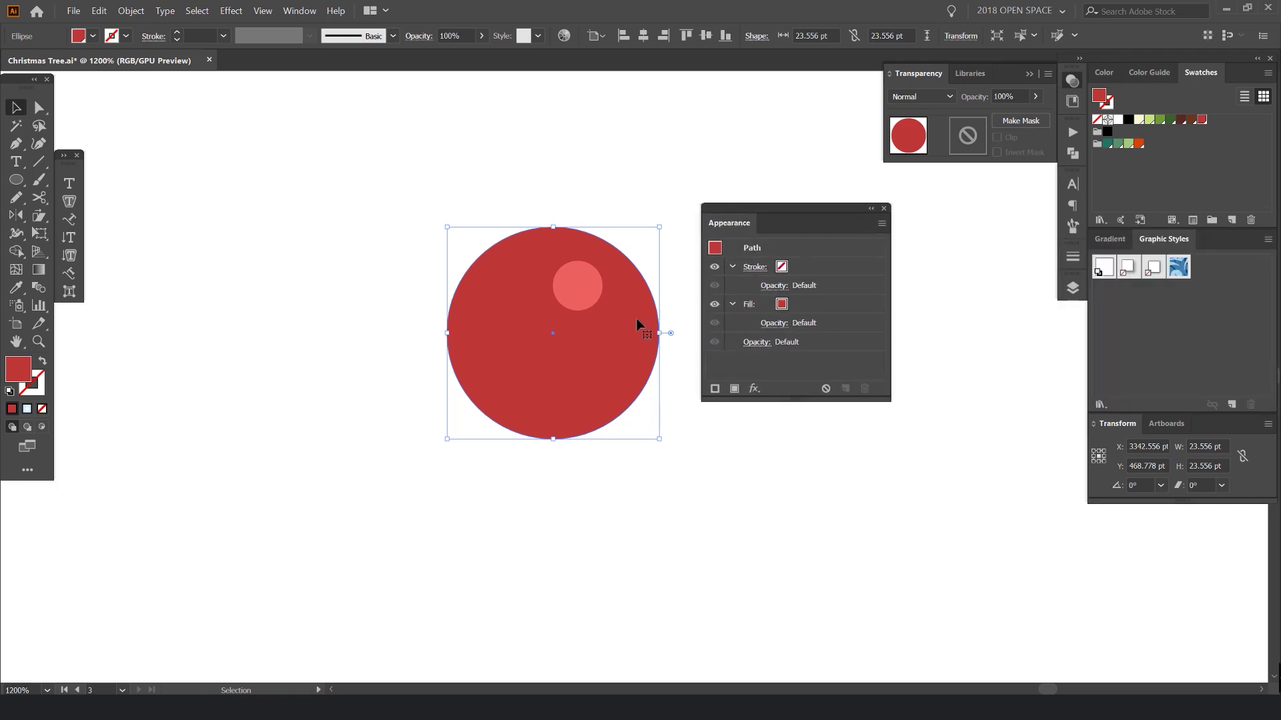
{"action": "left_click", "coordinate": [755, 387]}
{"action": "mouse_move", "coordinate": [783, 501]}
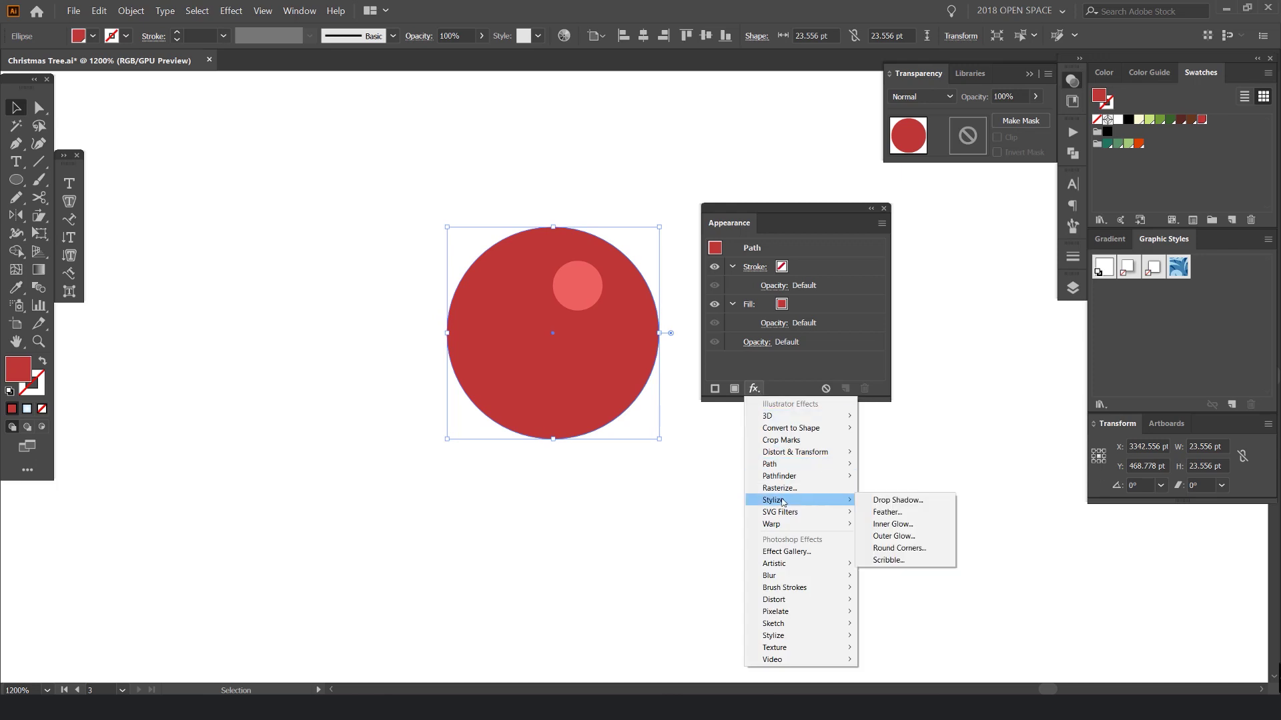
{"action": "left_click", "coordinate": [895, 501]}
{"action": "left_click_drag", "start_coordinate": [886, 264], "coordinate": [949, 227]}
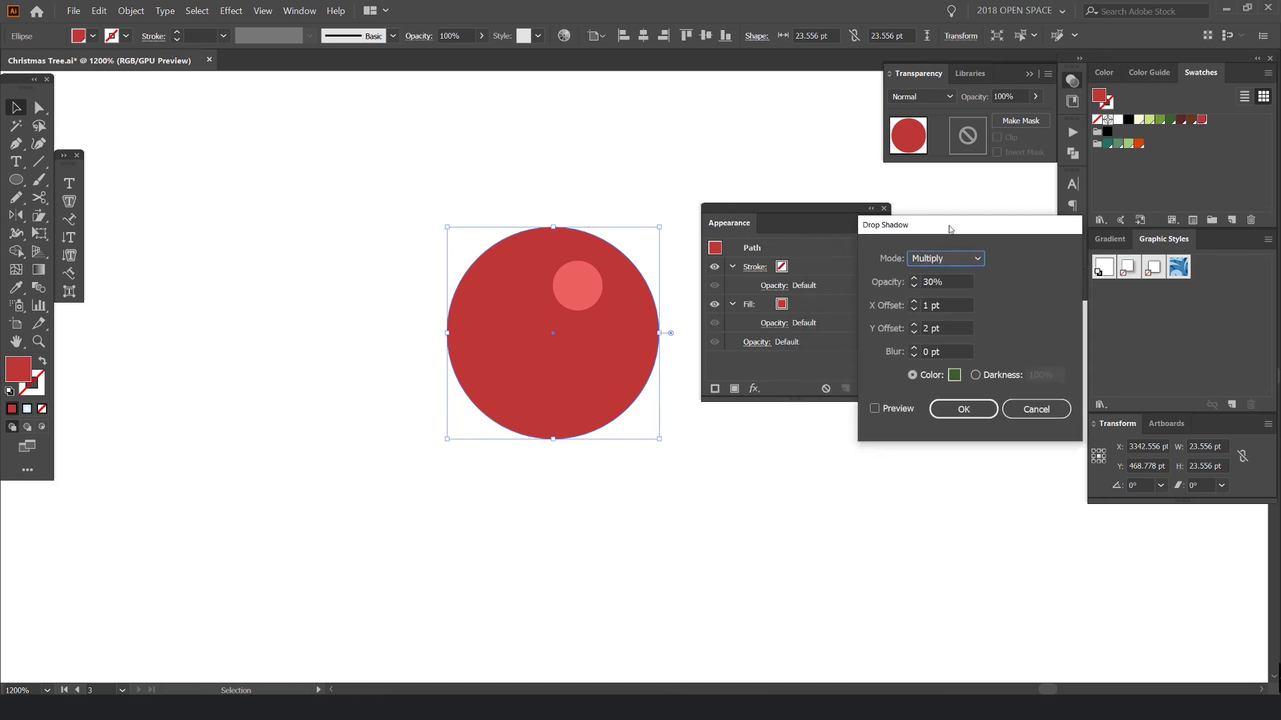
{"action": "left_click", "coordinate": [874, 409]}
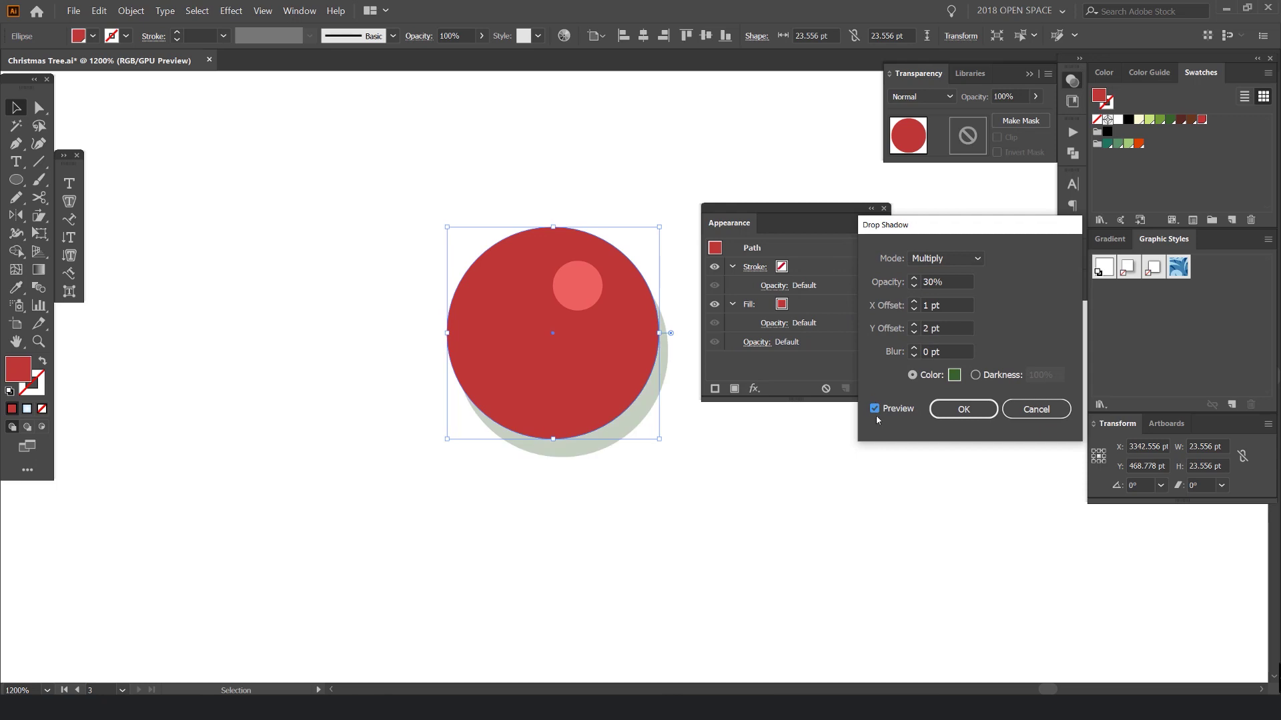
{"action": "left_click", "coordinate": [955, 374]}
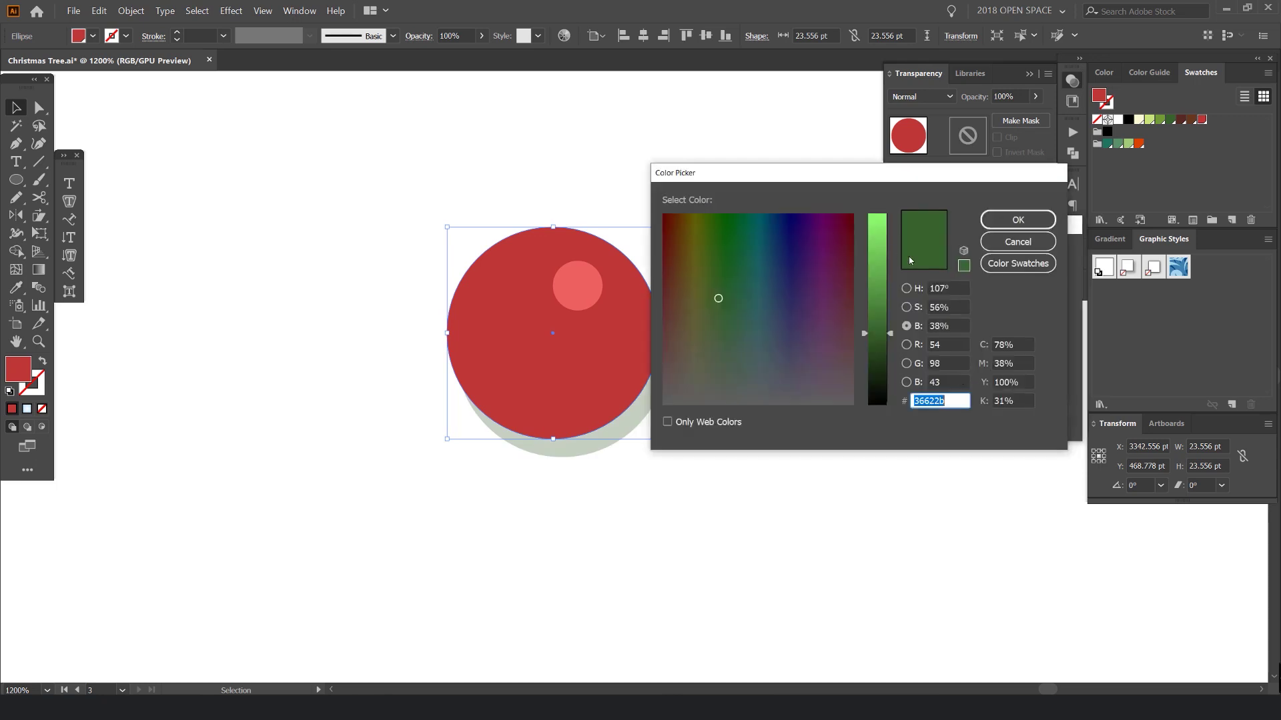
{"action": "left_click", "coordinate": [1014, 248]}
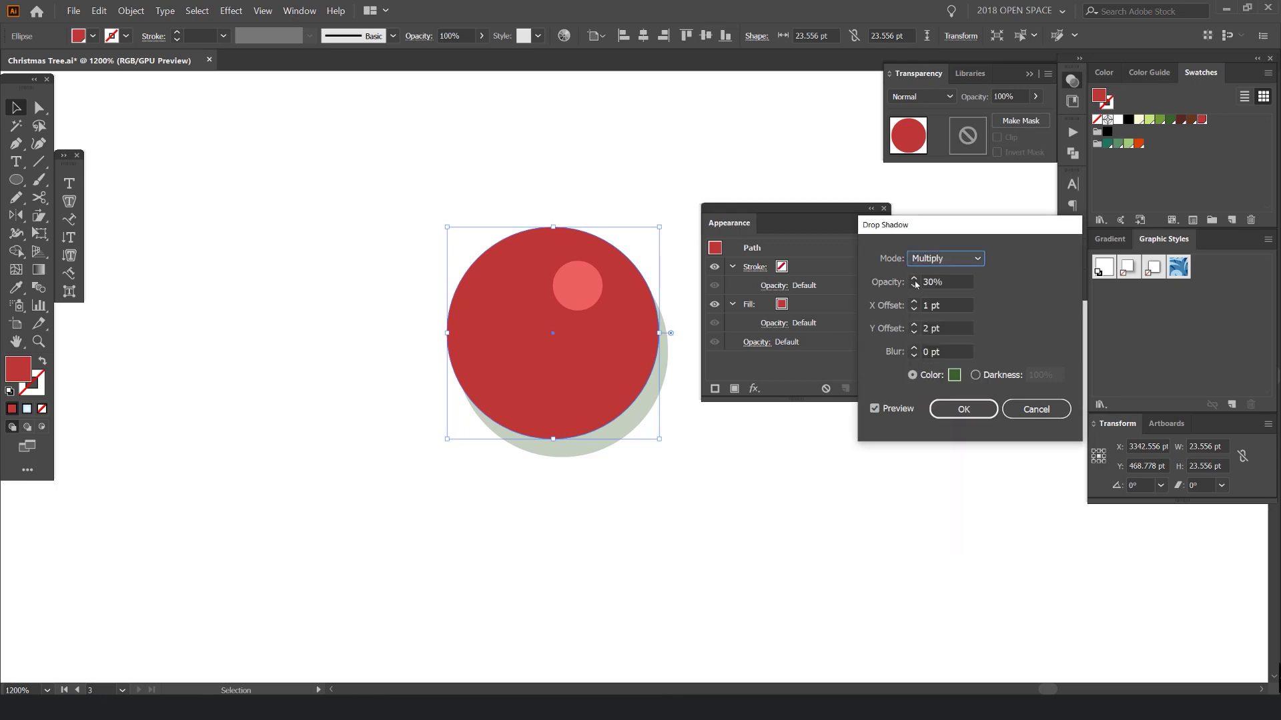
Apply the drop shadow in Multiply mode with 30% opacity, 1 pt X offset, 2 pt Y offset and 0 pt blur
{"action": "key", "text": "Tab"}
{"action": "key", "text": "Tab"}
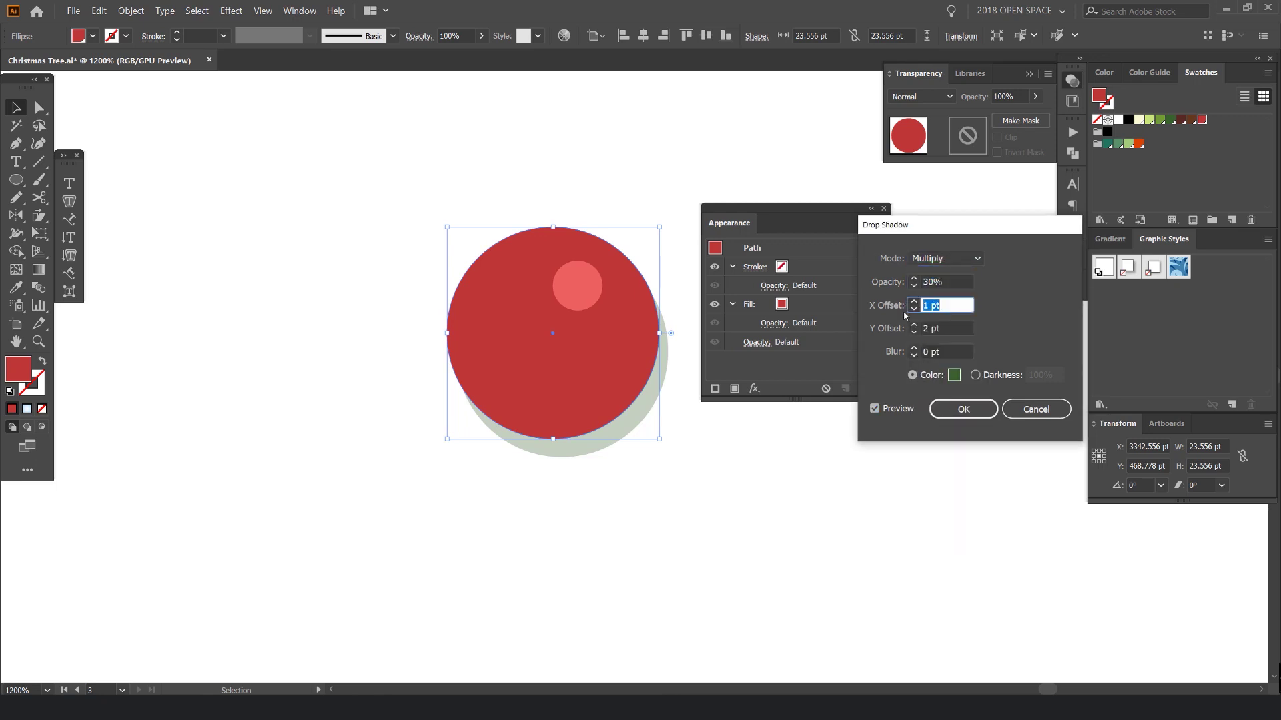
{"action": "key", "text": "Tab"}
{"action": "left_click", "coordinate": [921, 305]}
{"action": "double_click", "coordinate": [927, 329]}
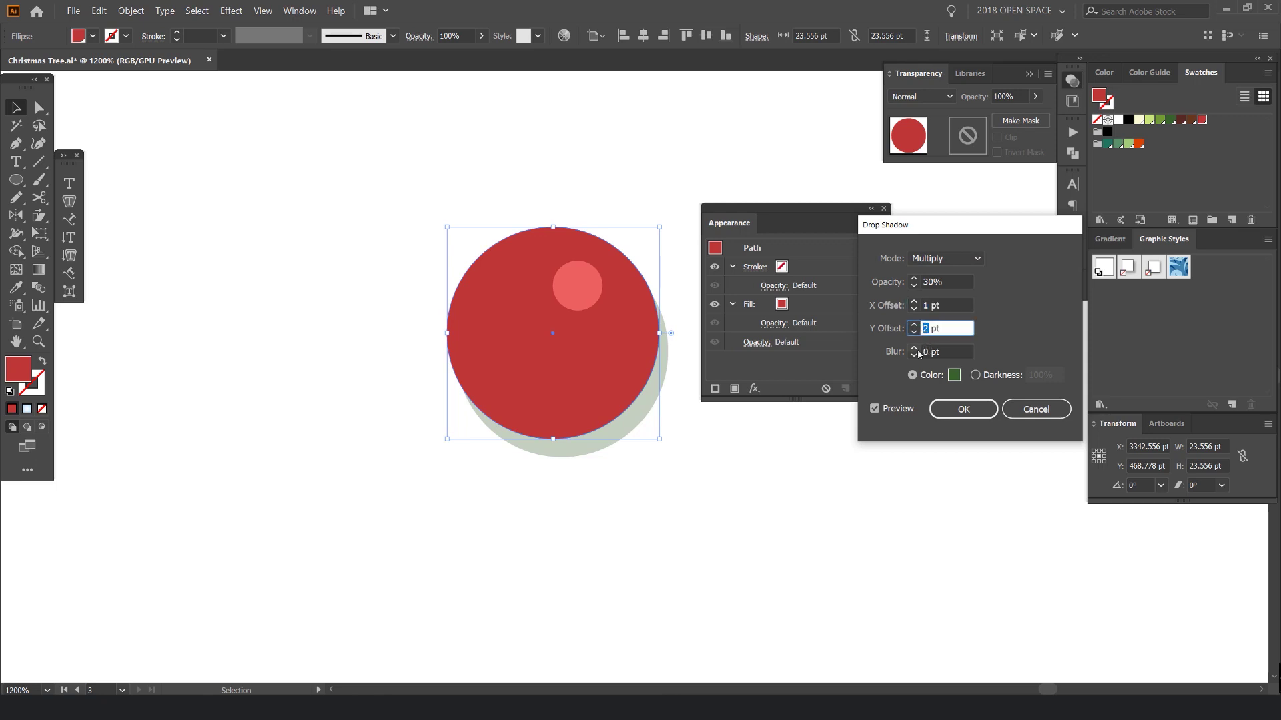
{"action": "left_click", "coordinate": [914, 349]}
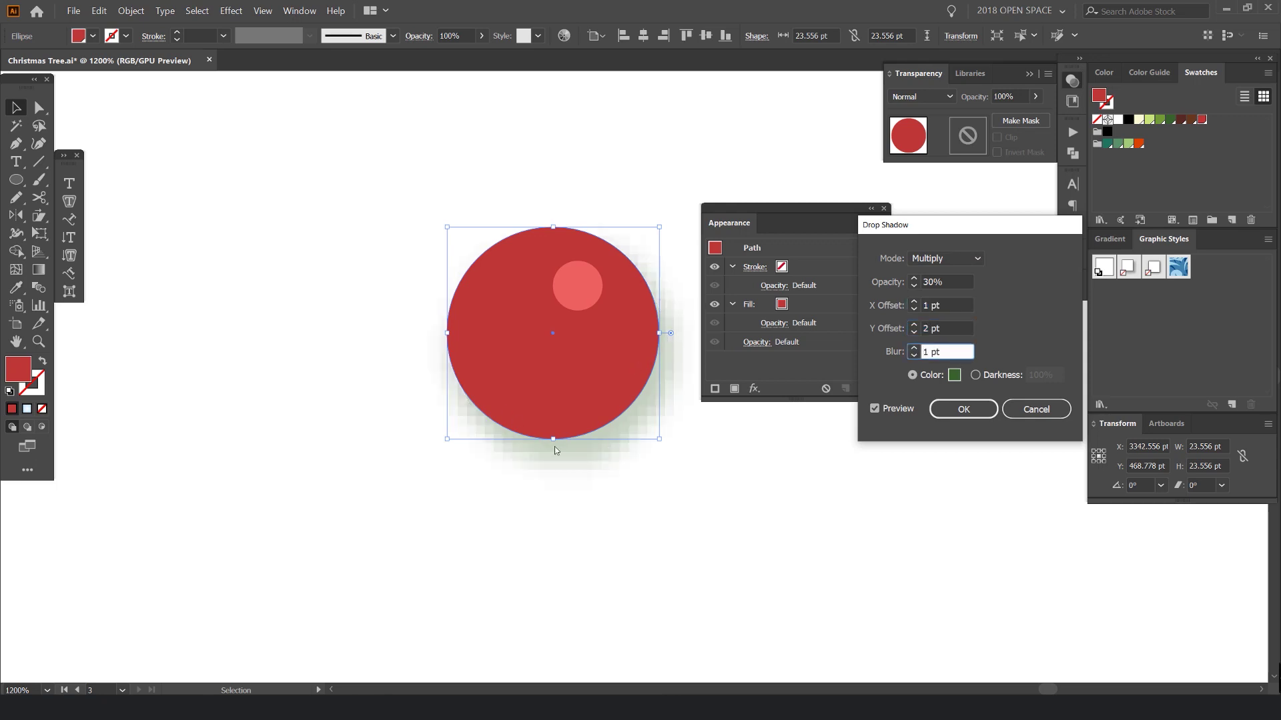
{"action": "left_click", "coordinate": [911, 355]}
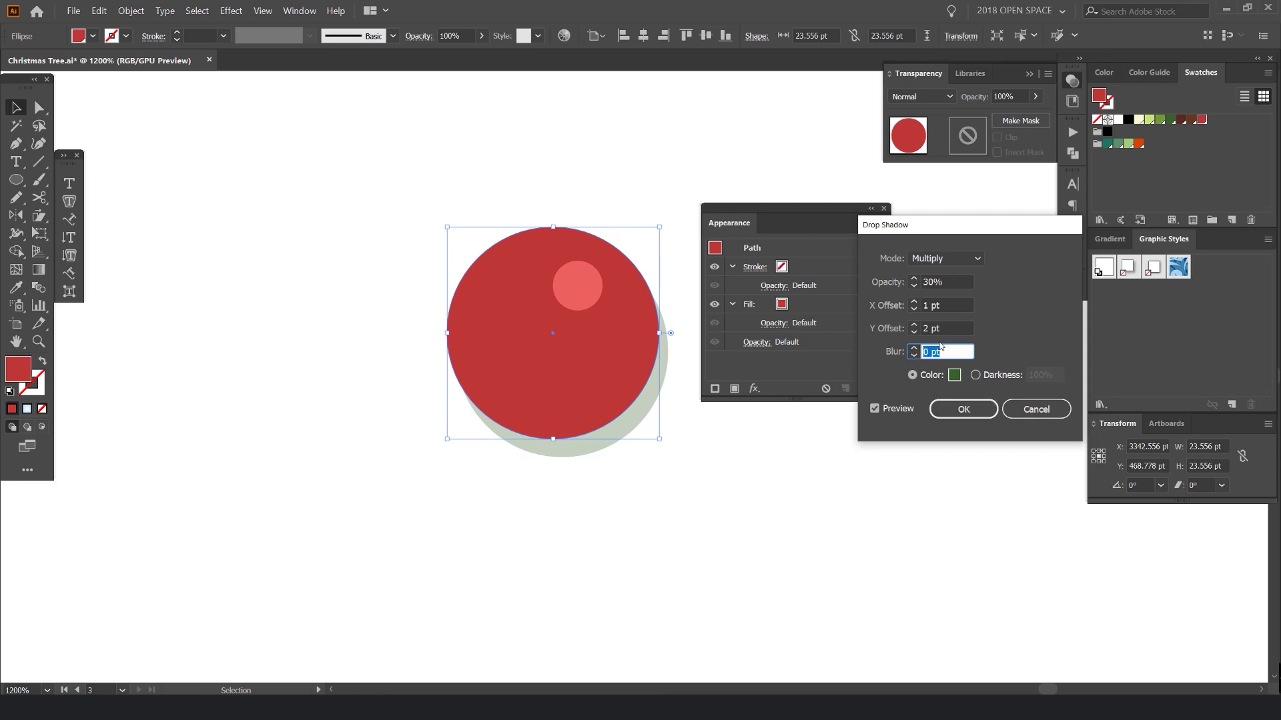
{"action": "left_click", "coordinate": [961, 410]}
Dock the floating Appearance settings again and deselect the red ball
{"action": "scroll", "coordinate": [767, 413], "scroll_direction": "down", "scroll_amount": 1}
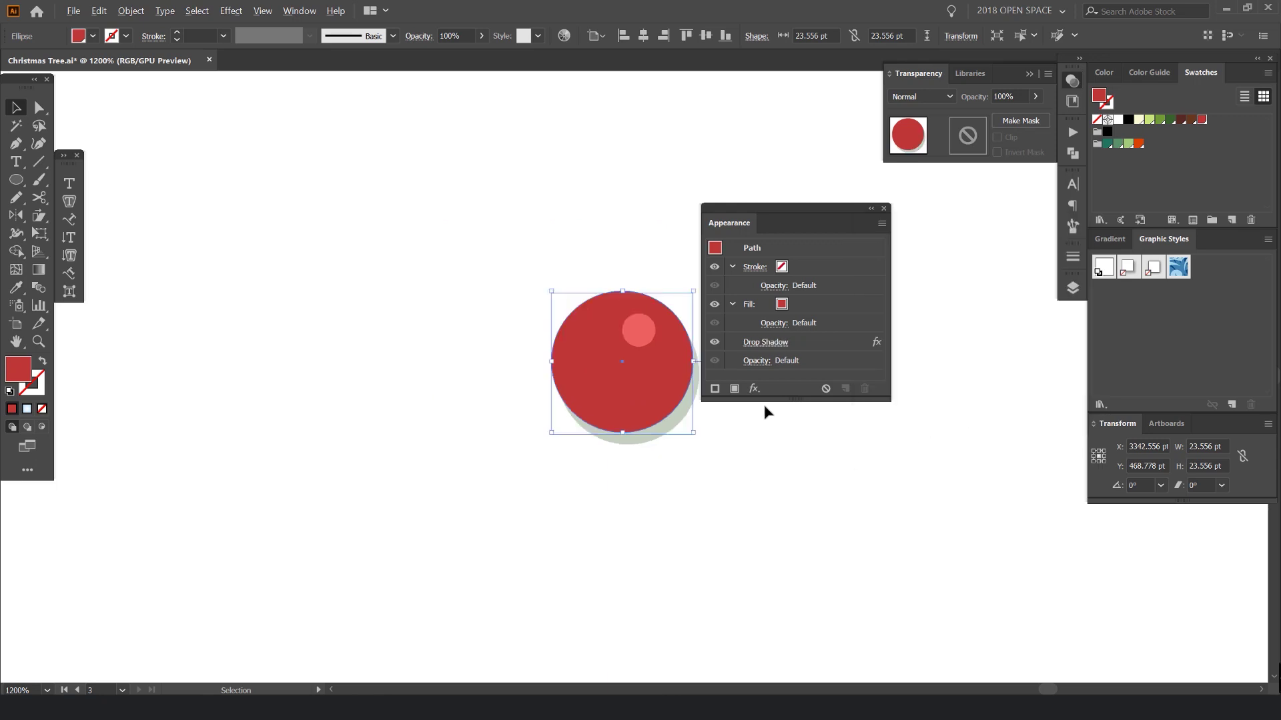
{"action": "scroll", "coordinate": [767, 407], "scroll_direction": "down", "scroll_amount": 5}
{"action": "left_click_drag", "start_coordinate": [833, 213], "coordinate": [1224, 240]}
{"action": "left_click_drag", "start_coordinate": [793, 418], "coordinate": [747, 304]}
{"action": "left_click", "coordinate": [772, 245]}
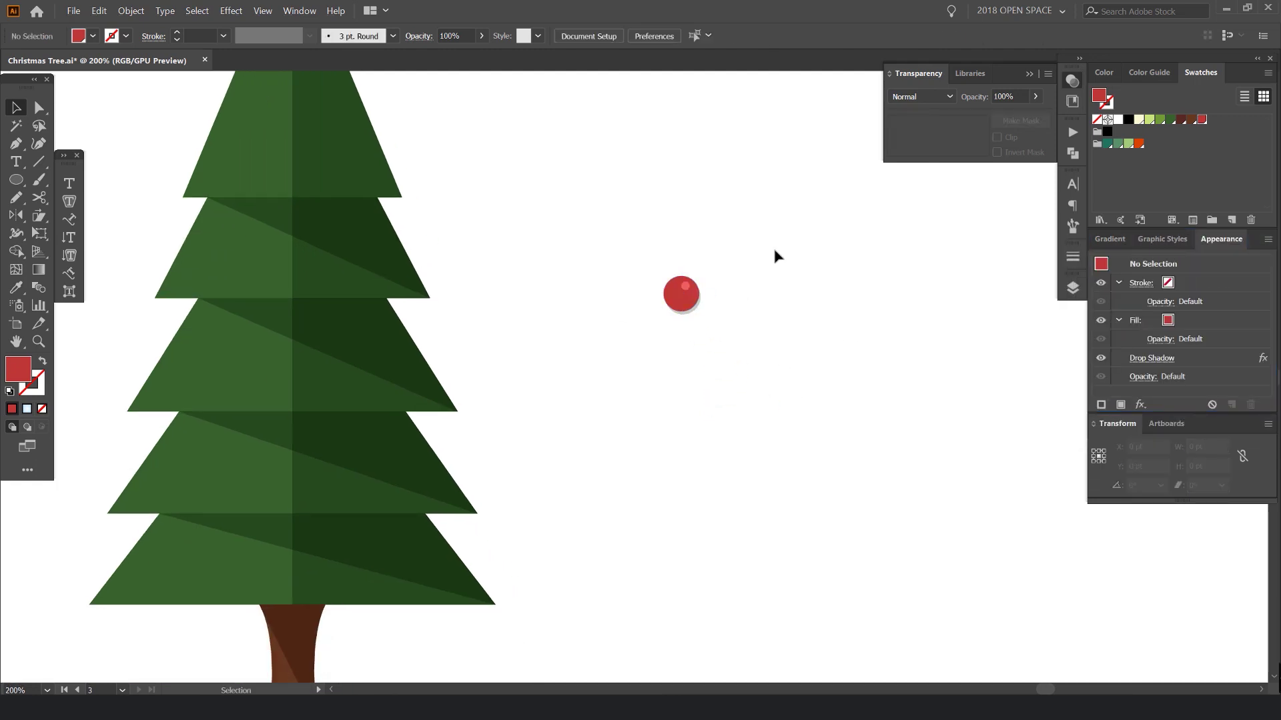
{"action": "left_click_drag", "start_coordinate": [772, 246], "coordinate": [617, 318]}
{"action": "scroll", "coordinate": [566, 349], "scroll_direction": "up", "scroll_amount": 3}
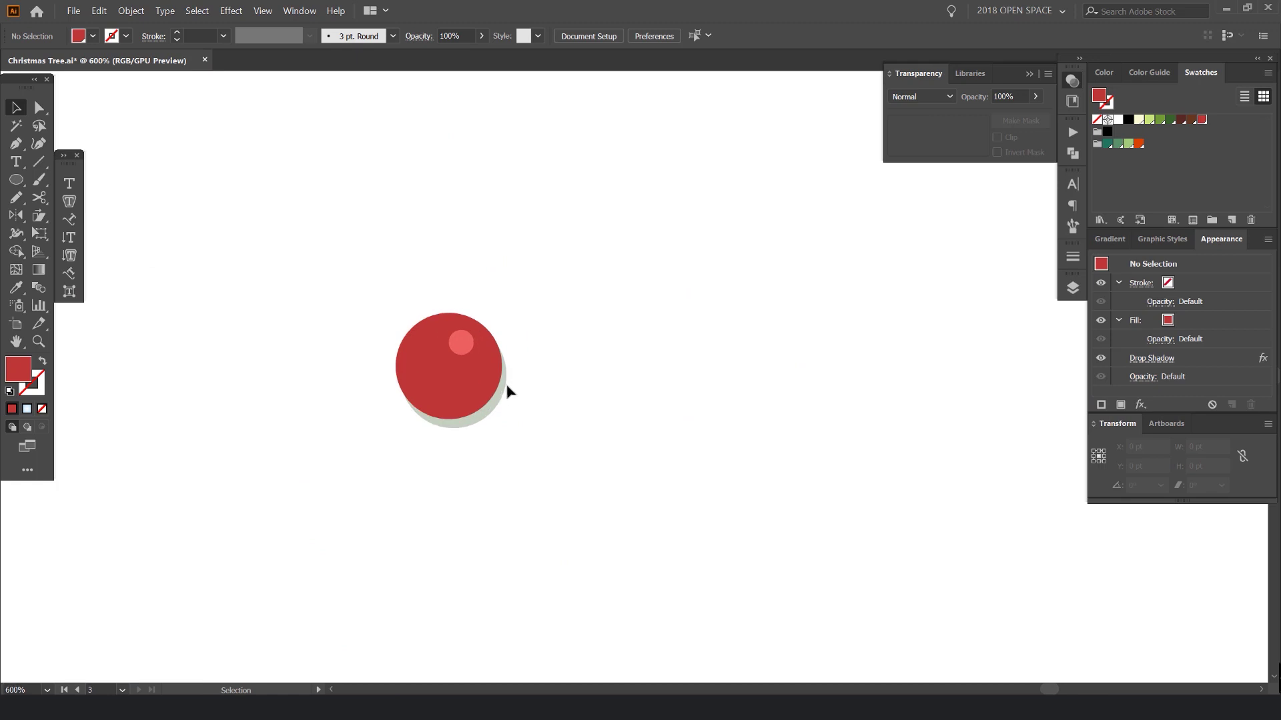
Delete the stray duplicate of the large circle and group the original red circle with its highlight
{"action": "left_click_drag", "start_coordinate": [507, 392], "coordinate": [647, 392]}
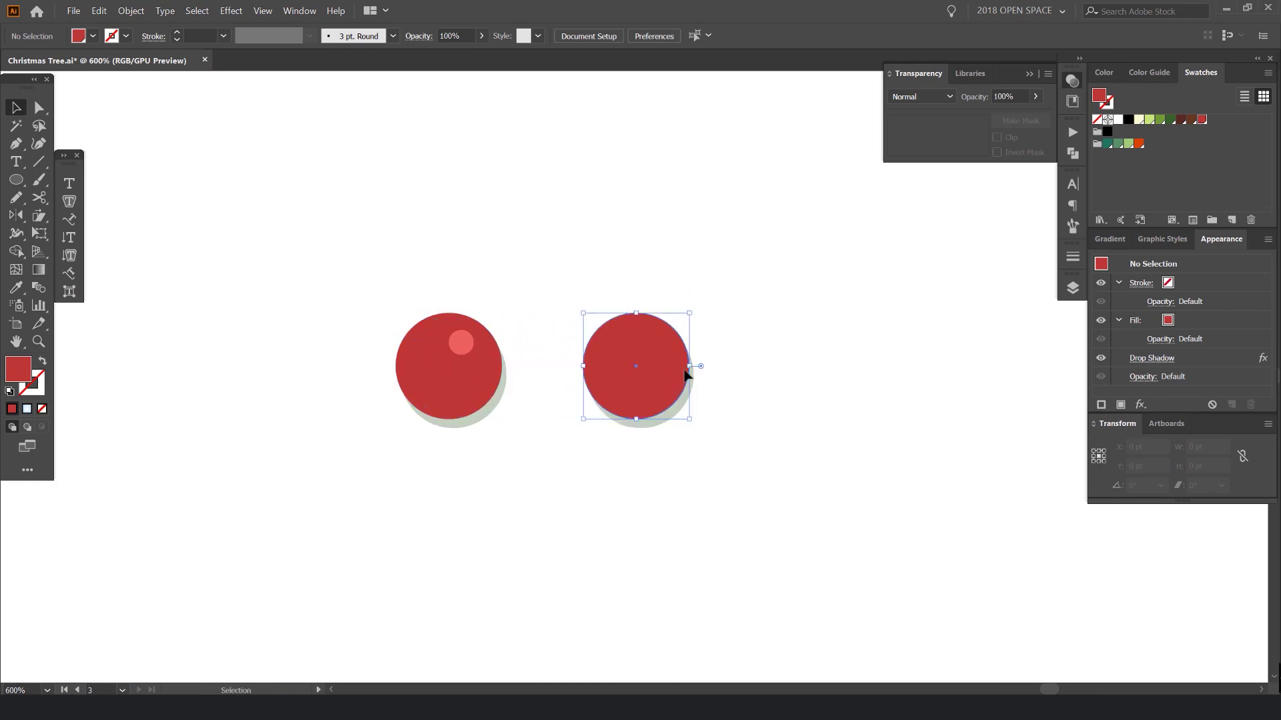
{"action": "key", "text": "Delete"}
{"action": "left_click_drag", "start_coordinate": [634, 251], "coordinate": [449, 421]}
{"action": "left_click", "coordinate": [592, 323]}
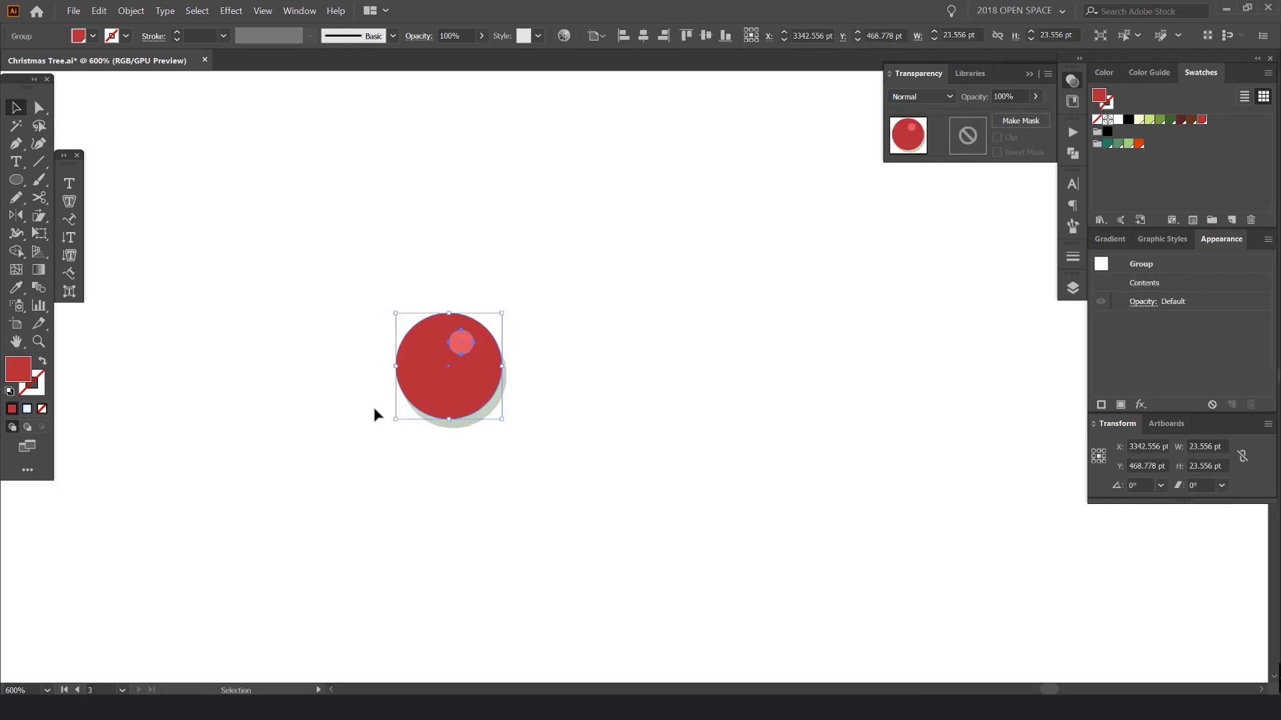
Place a copy of the grouped red ball 40 pt to its right and deselect it
{"action": "scroll", "coordinate": [400, 400], "scroll_direction": "up", "scroll_amount": 2}
{"action": "scroll", "coordinate": [548, 366], "scroll_direction": "down", "scroll_amount": 2}
{"action": "left_click_drag", "start_coordinate": [597, 353], "coordinate": [509, 384]}
{"action": "left_click_drag", "start_coordinate": [456, 370], "coordinate": [636, 370]}
{"action": "left_click", "coordinate": [760, 353]}
Select only the large circle of the copied ball and switch its colour sliders to HSB
{"action": "key", "text": "a"}
{"action": "left_click", "coordinate": [637, 393]}
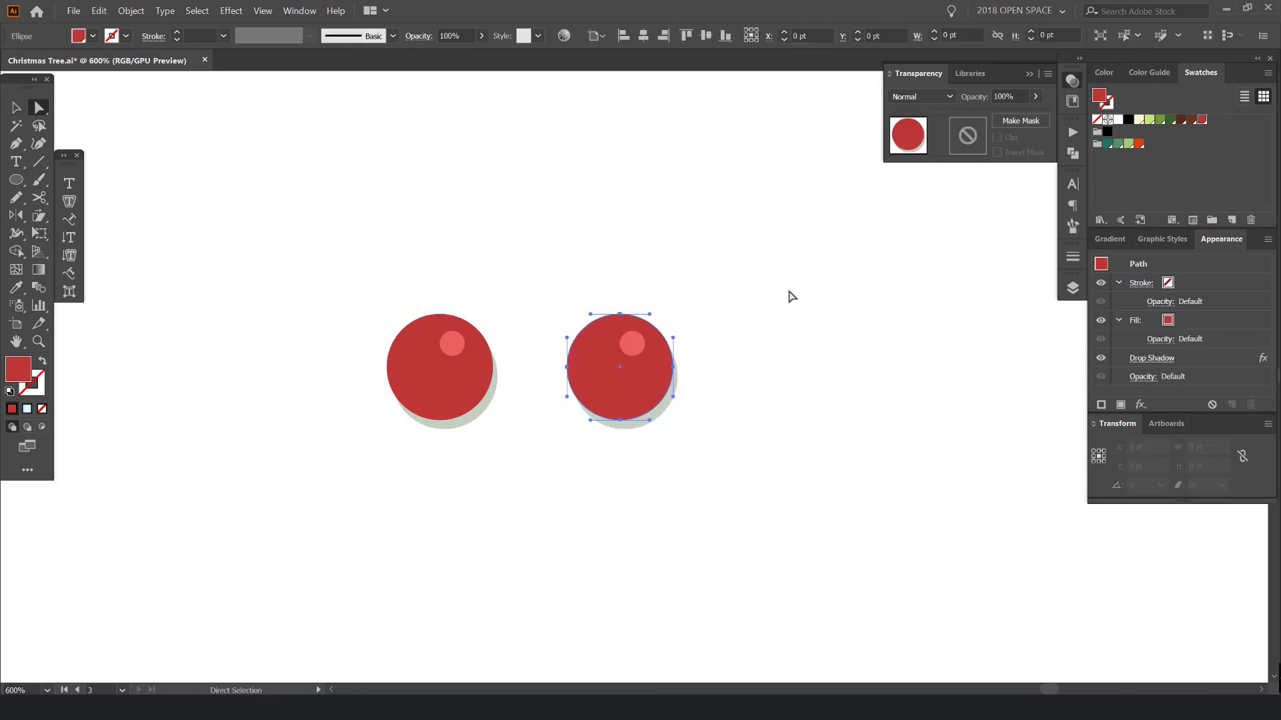
{"action": "left_click", "coordinate": [1105, 73]}
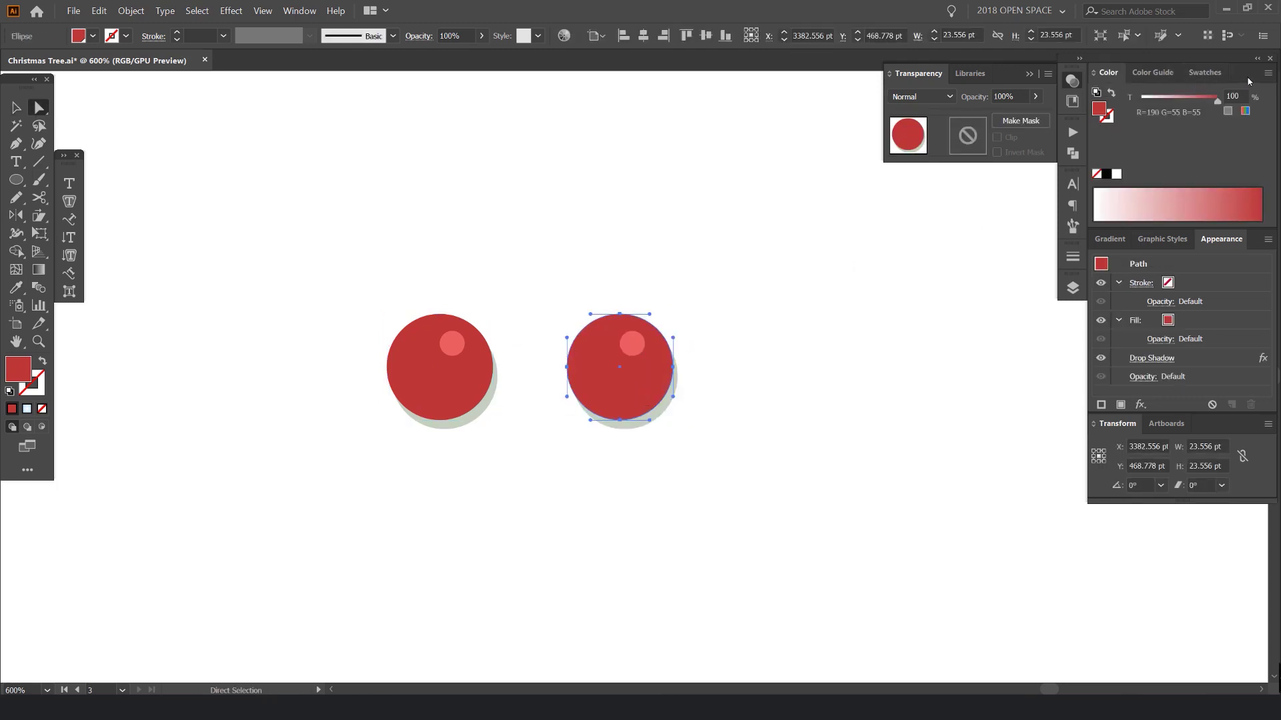
{"action": "left_click_drag", "start_coordinate": [1110, 73], "coordinate": [728, 276]}
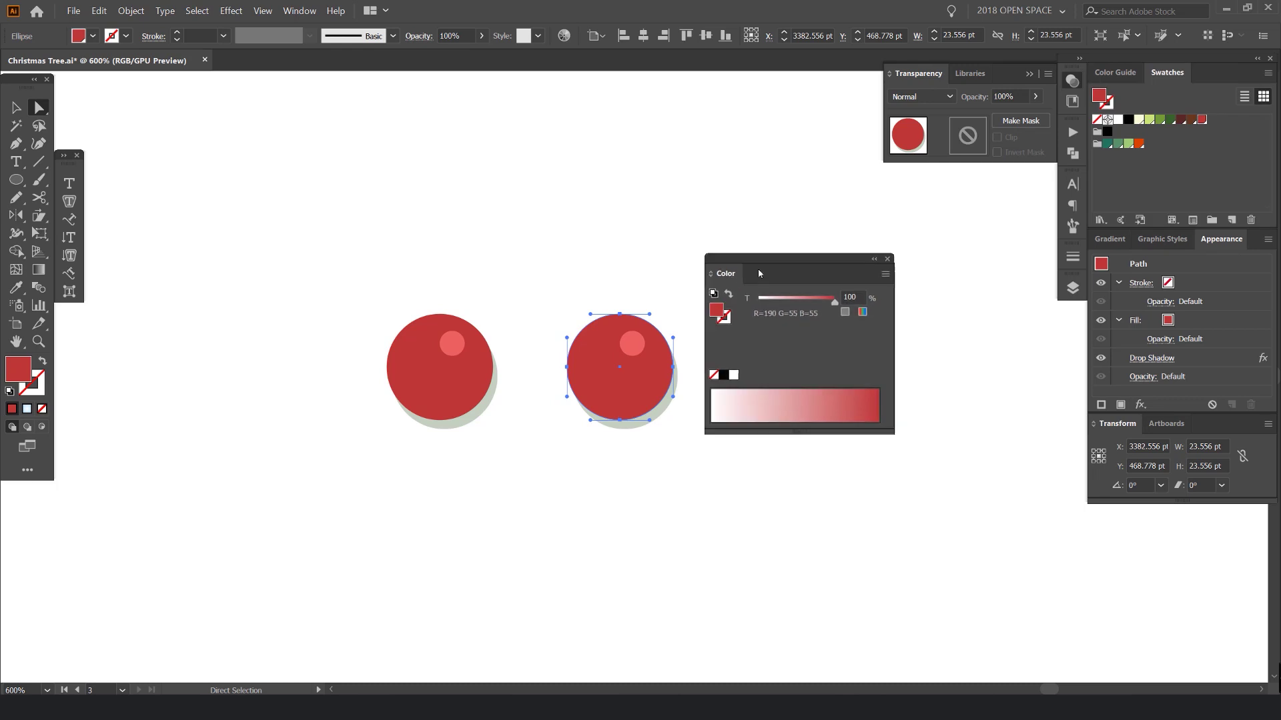
{"action": "left_click", "coordinate": [884, 275]}
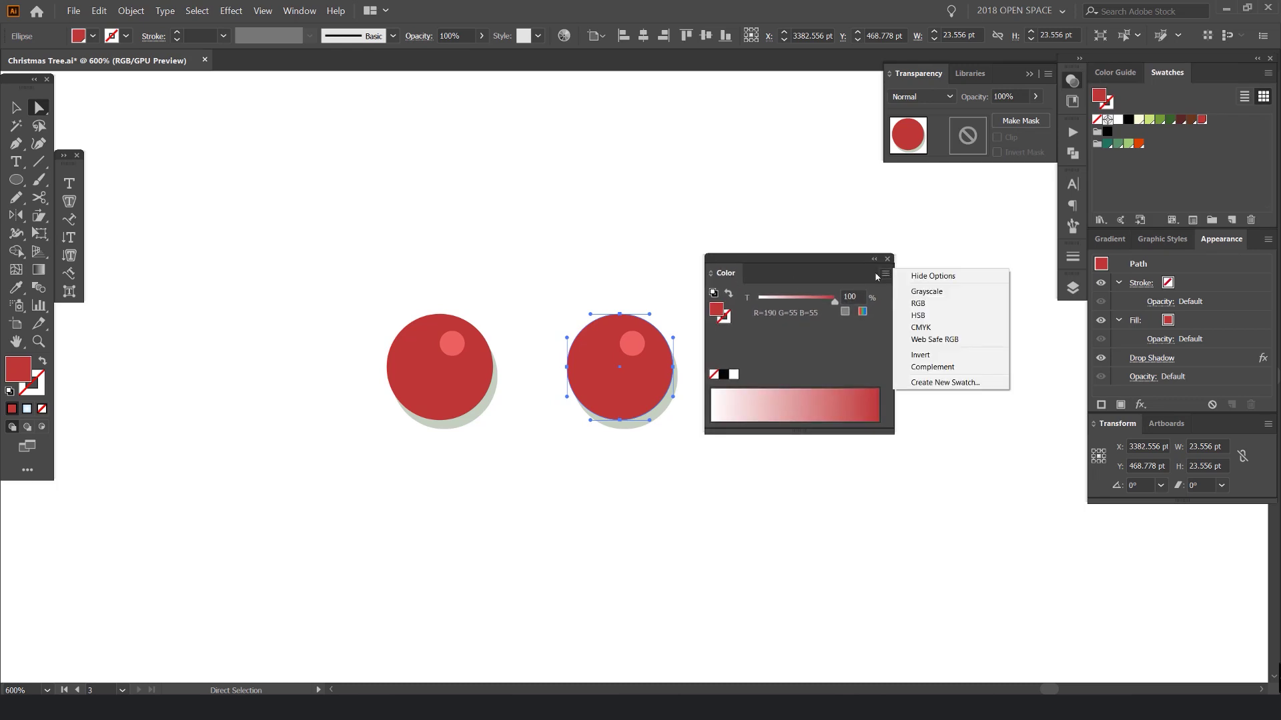
{"action": "left_click", "coordinate": [934, 316]}
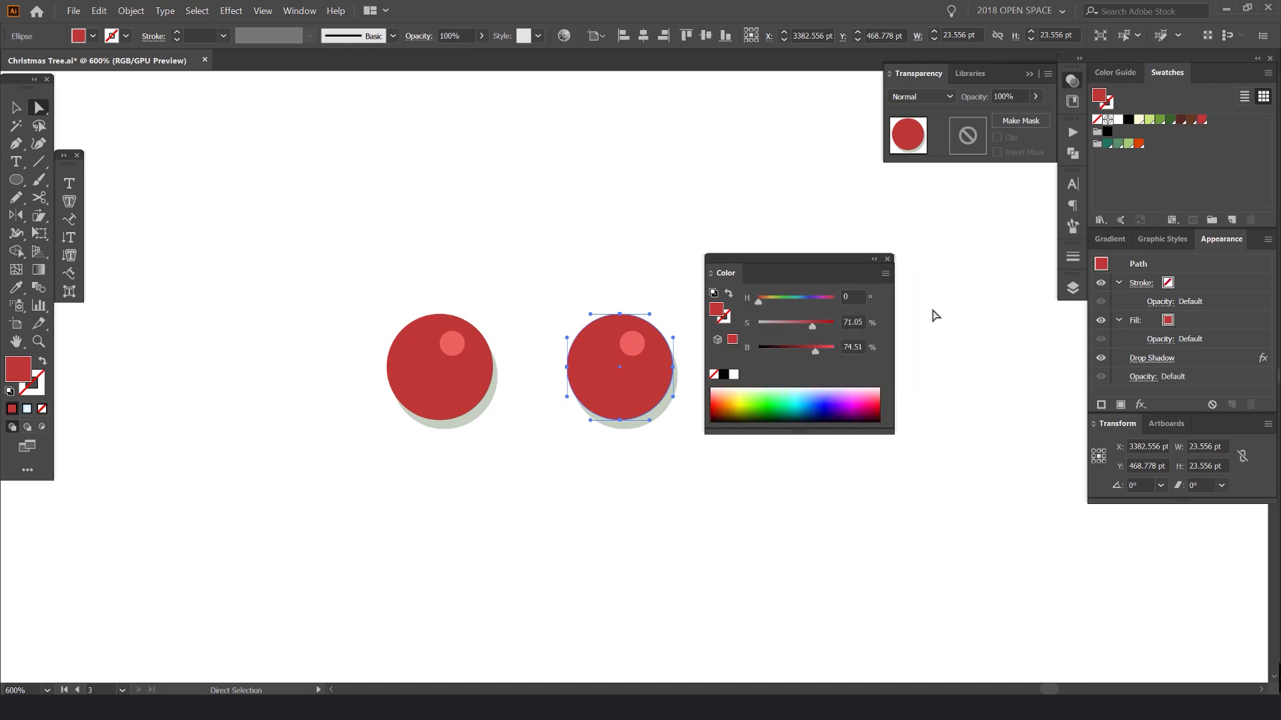
Fill the copied ball's large circle with gold at about hue 47°, saturation 70% and brightness 86%
{"action": "left_click_drag", "start_coordinate": [761, 306], "coordinate": [769, 306]}
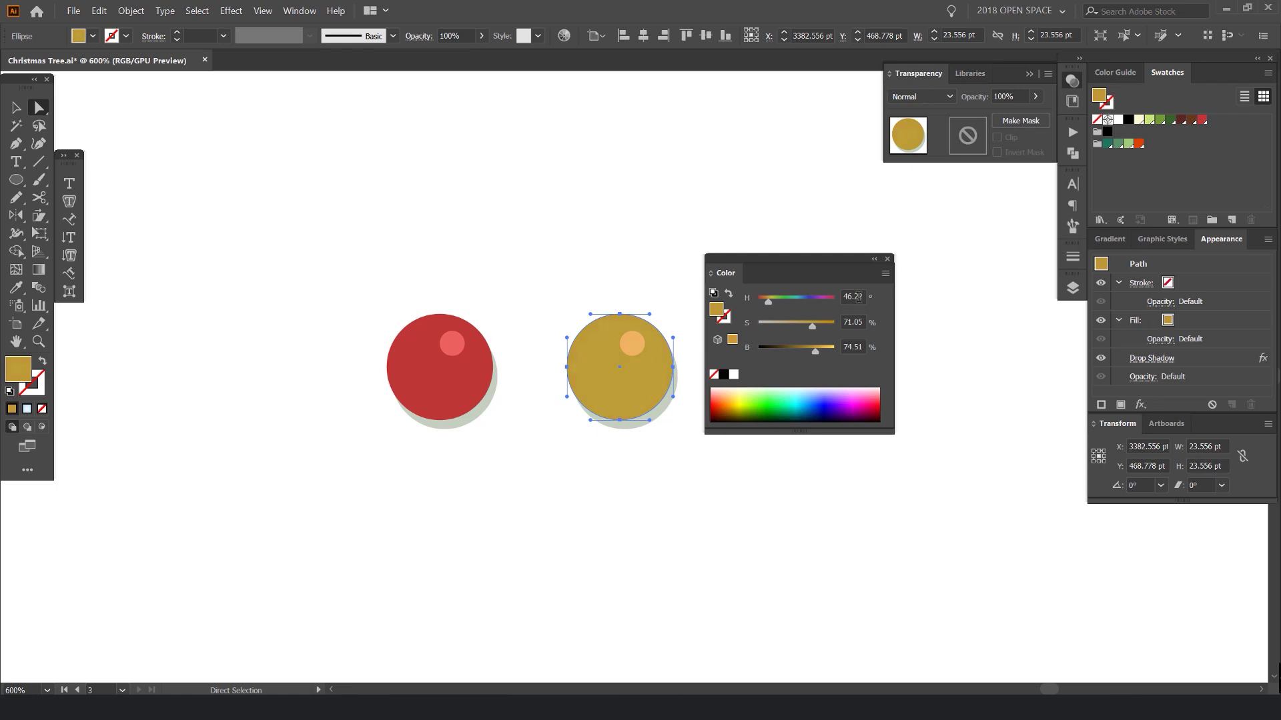
{"action": "type", "text": "82"}
{"action": "key", "text": "Return"}
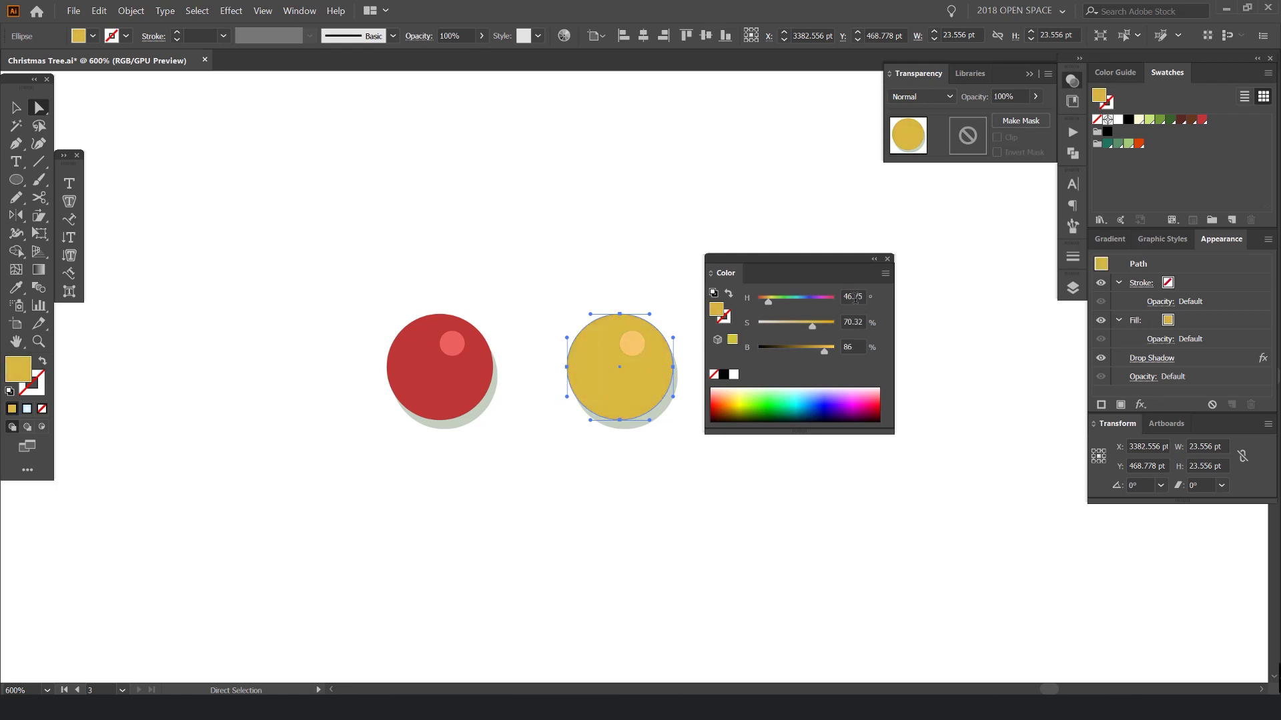
{"action": "left_click", "coordinate": [645, 291]}
{"action": "left_click_drag", "start_coordinate": [771, 259], "coordinate": [915, 215]}
Try to duplicate the gold ball together with its highlight to the right
{"action": "left_click_drag", "start_coordinate": [726, 252], "coordinate": [499, 214]}
{"action": "left_click_drag", "start_coordinate": [396, 326], "coordinate": [577, 321], "text": "alt+shift"}
{"action": "key", "text": "ctrl+z"}
{"action": "left_click_drag", "start_coordinate": [512, 240], "coordinate": [360, 431]}
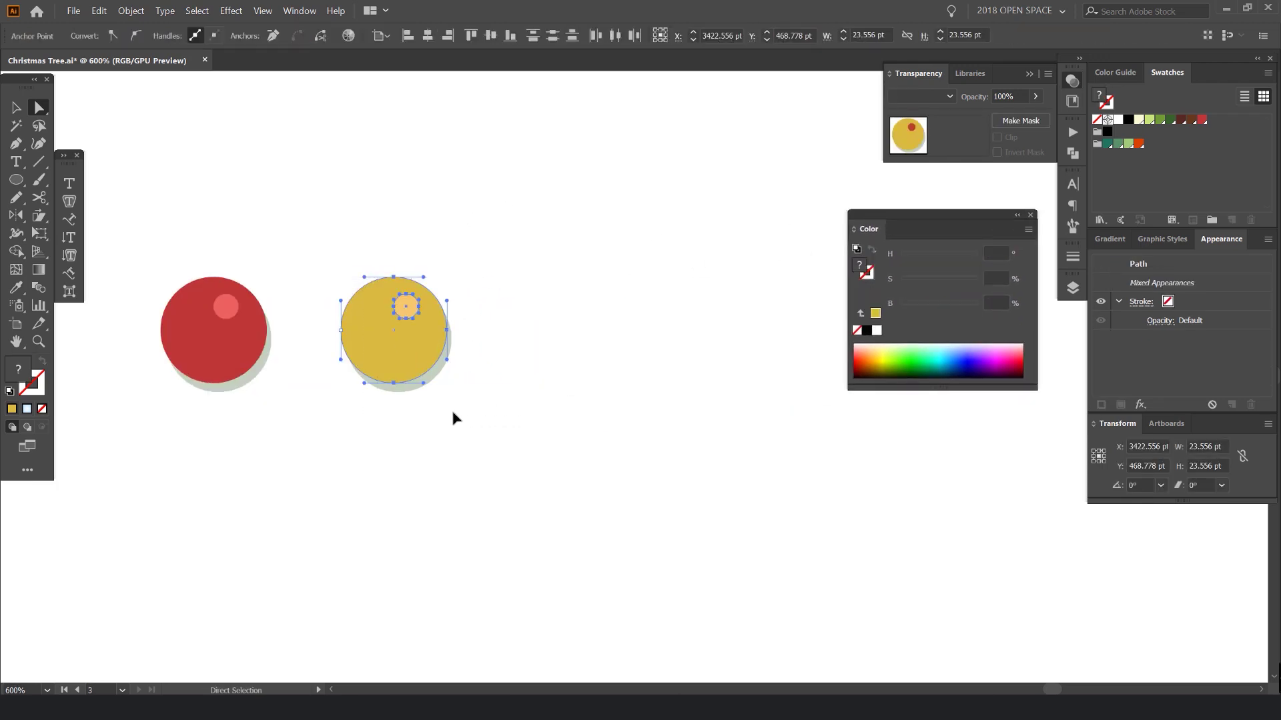
{"action": "key", "text": "ctrl+g"}
{"action": "left_click_drag", "start_coordinate": [415, 373], "coordinate": [622, 373]}
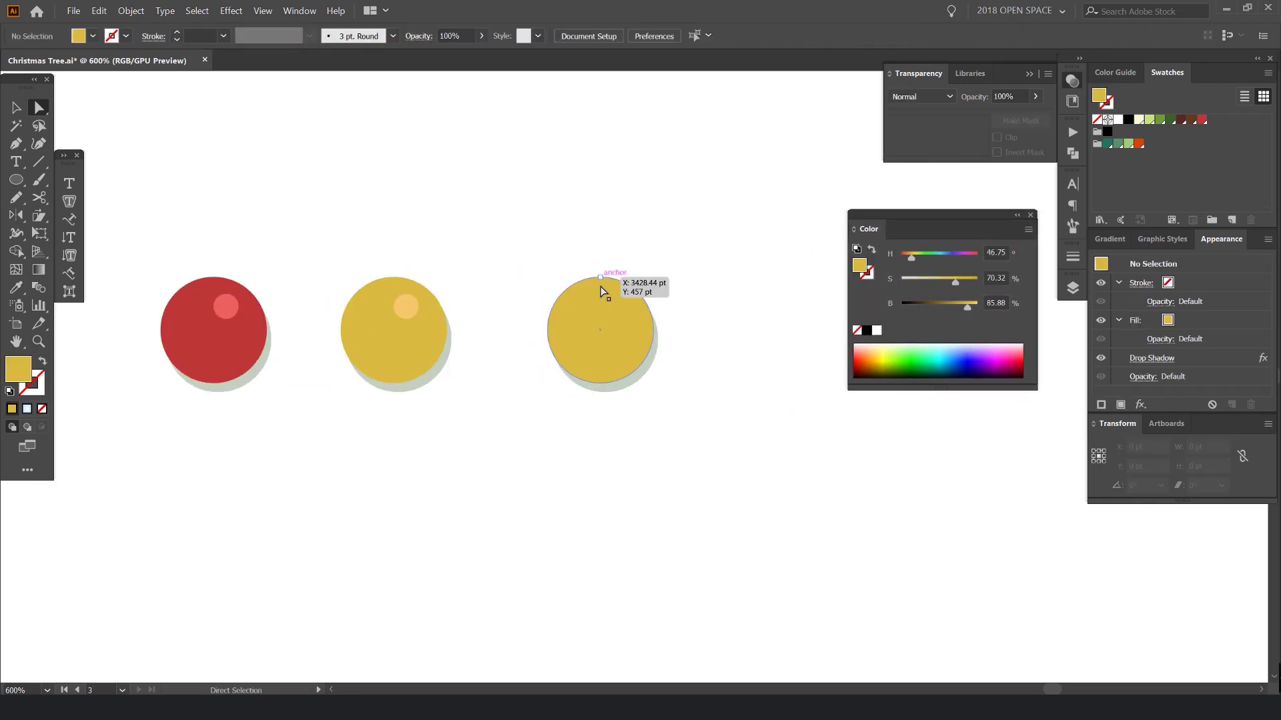
Set the red ball's highlight to the Color Dodge blending mode
{"action": "scroll", "coordinate": [498, 321], "scroll_direction": "down", "scroll_amount": 3}
{"action": "left_click", "coordinate": [432, 263]}
{"action": "scroll", "coordinate": [386, 295], "scroll_direction": "up", "scroll_amount": 4}
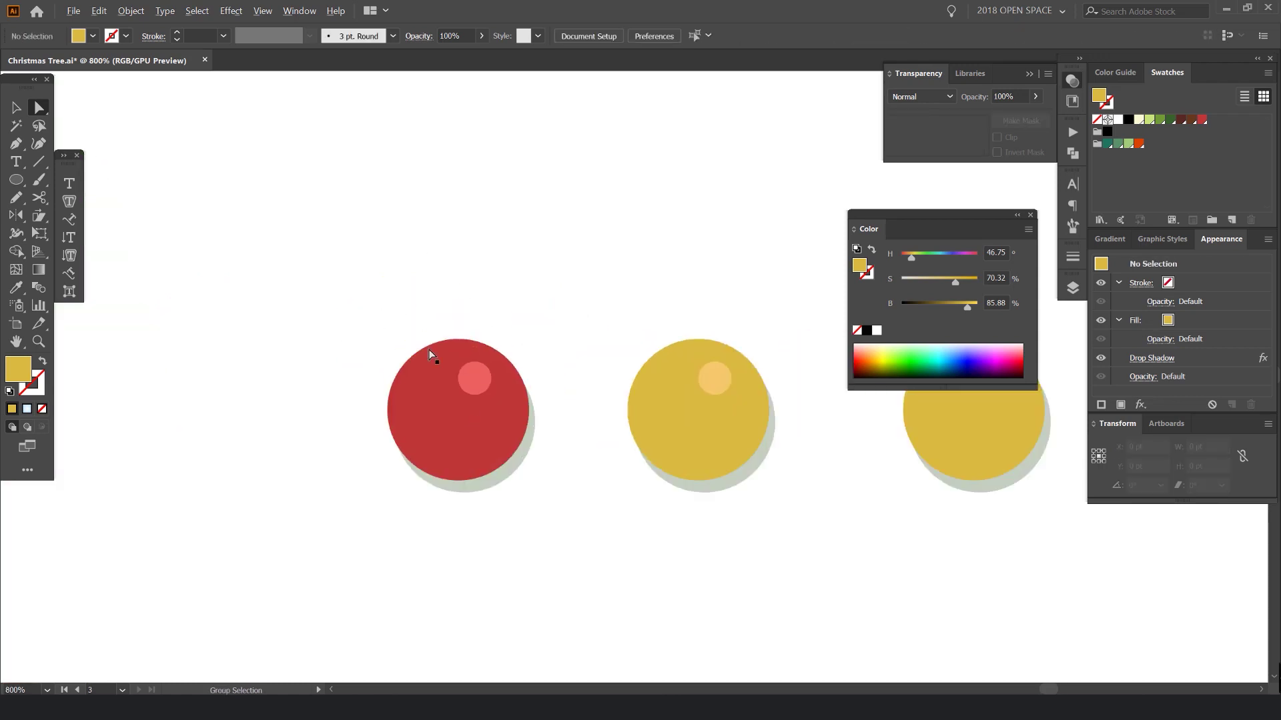
{"action": "left_click", "coordinate": [474, 378]}
{"action": "left_click", "coordinate": [921, 97]}
{"action": "left_click", "coordinate": [923, 222]}
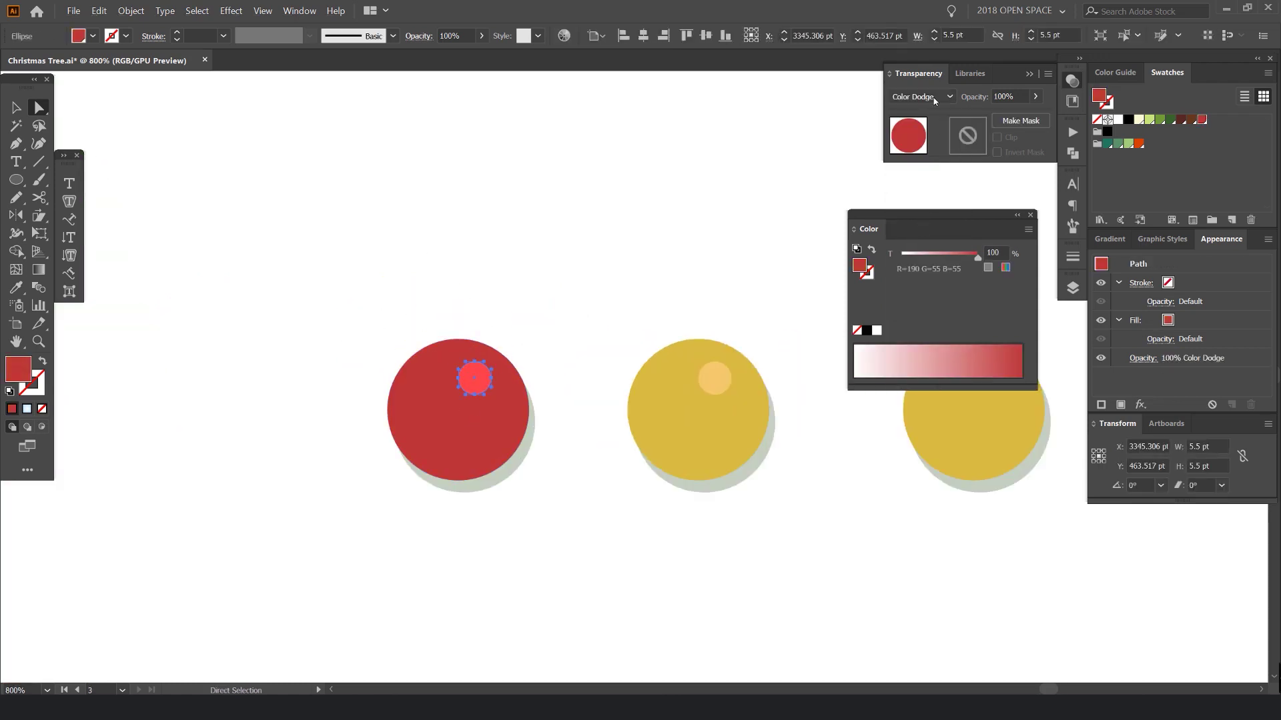
{"action": "left_click", "coordinate": [920, 97]}
{"action": "left_click", "coordinate": [928, 240]}
{"action": "key", "text": "ctrl+z"}
Set the gold ball's highlight to the Color Dodge blending mode and deselect it
{"action": "left_click", "coordinate": [715, 377]}
{"action": "left_click", "coordinate": [911, 100]}
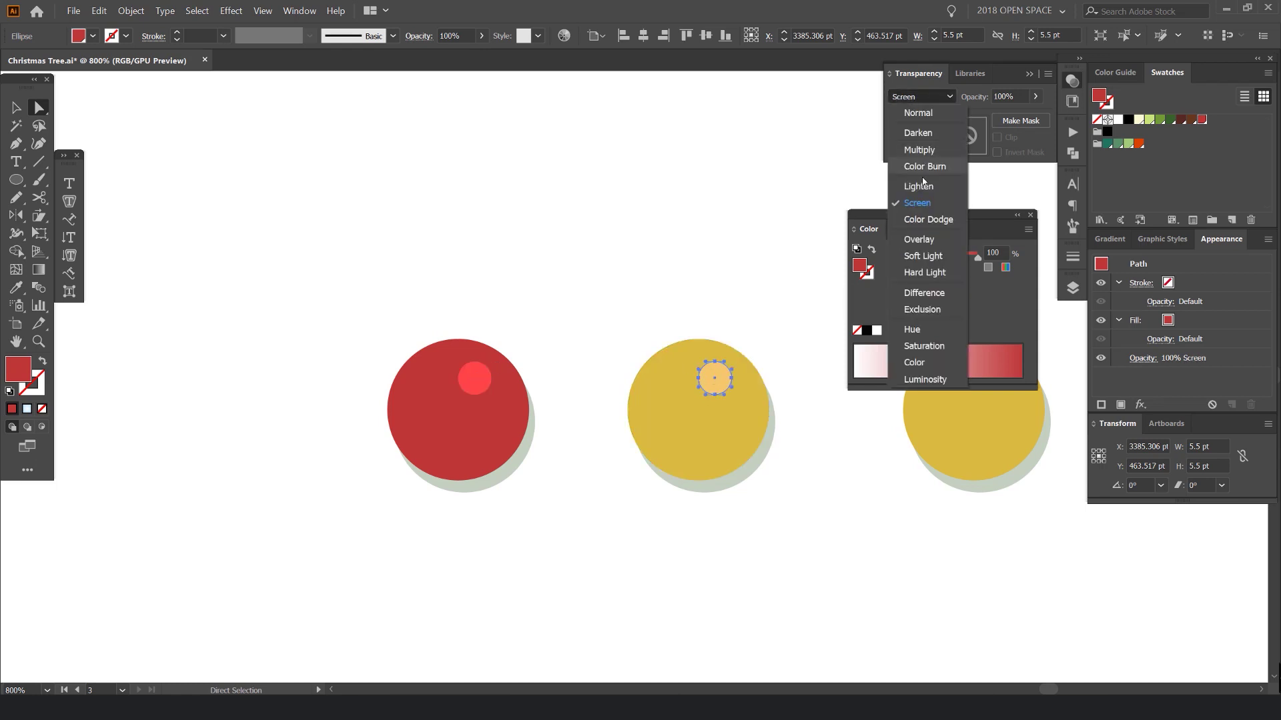
{"action": "left_click", "coordinate": [927, 220]}
{"action": "left_click", "coordinate": [466, 212]}
Delete the extra gold circle that has no highlight
{"action": "scroll", "coordinate": [466, 212], "scroll_direction": "right", "scroll_amount": 5}
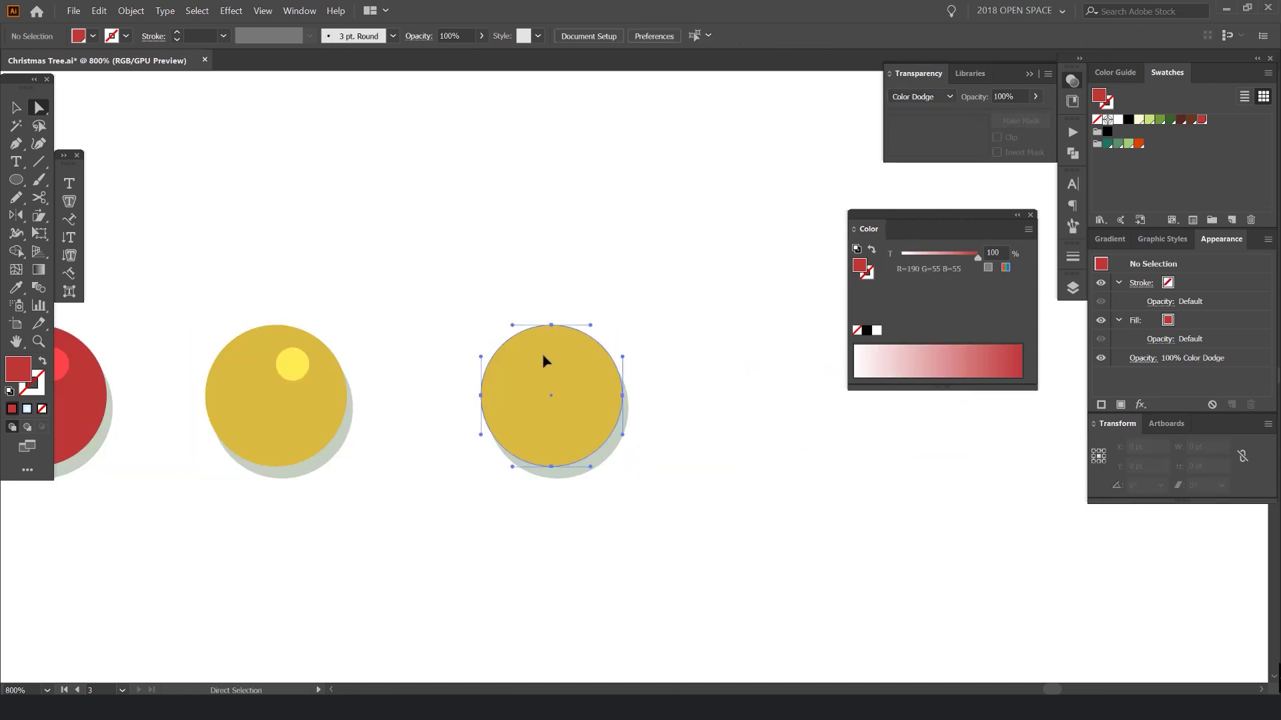
{"action": "left_click", "coordinate": [544, 361]}
{"action": "key", "text": "Delete"}
Try again to duplicate the gold ball with its brighter highlight to the right
{"action": "left_click_drag", "start_coordinate": [407, 287], "coordinate": [235, 459]}
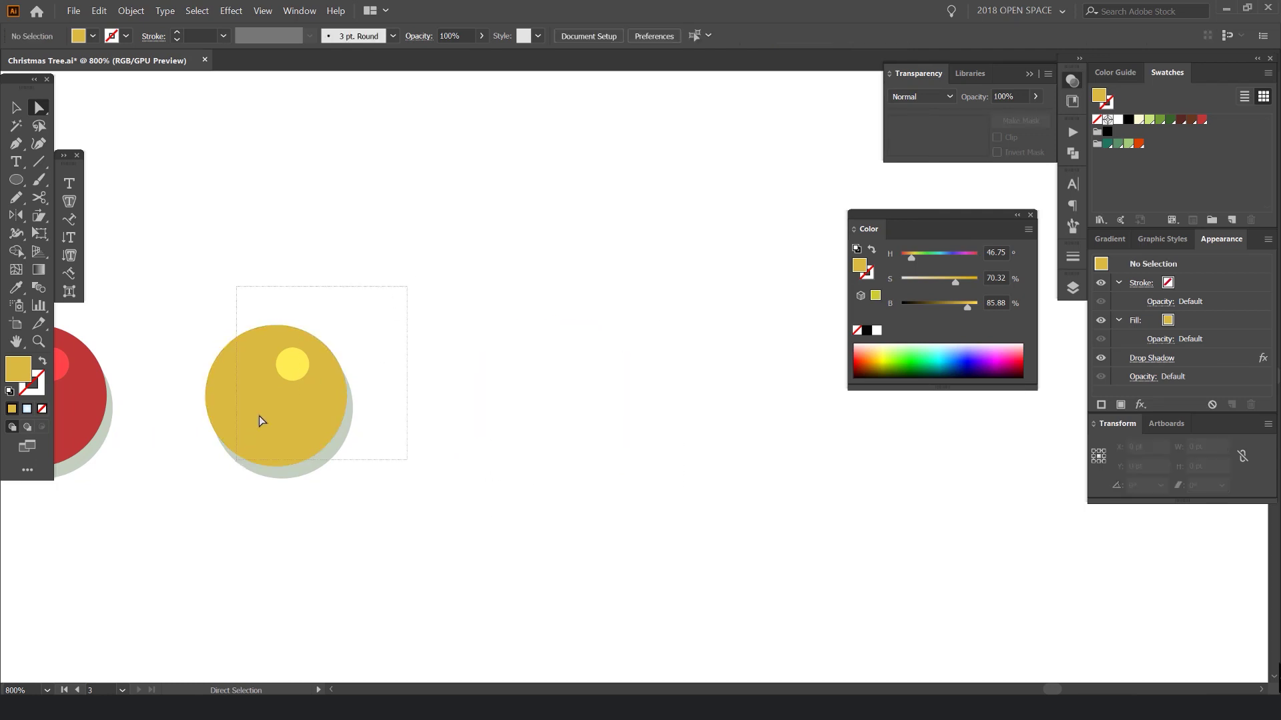
{"action": "left_click_drag", "start_coordinate": [256, 415], "coordinate": [501, 415]}
{"action": "left_click_drag", "start_coordinate": [399, 325], "coordinate": [266, 433]}
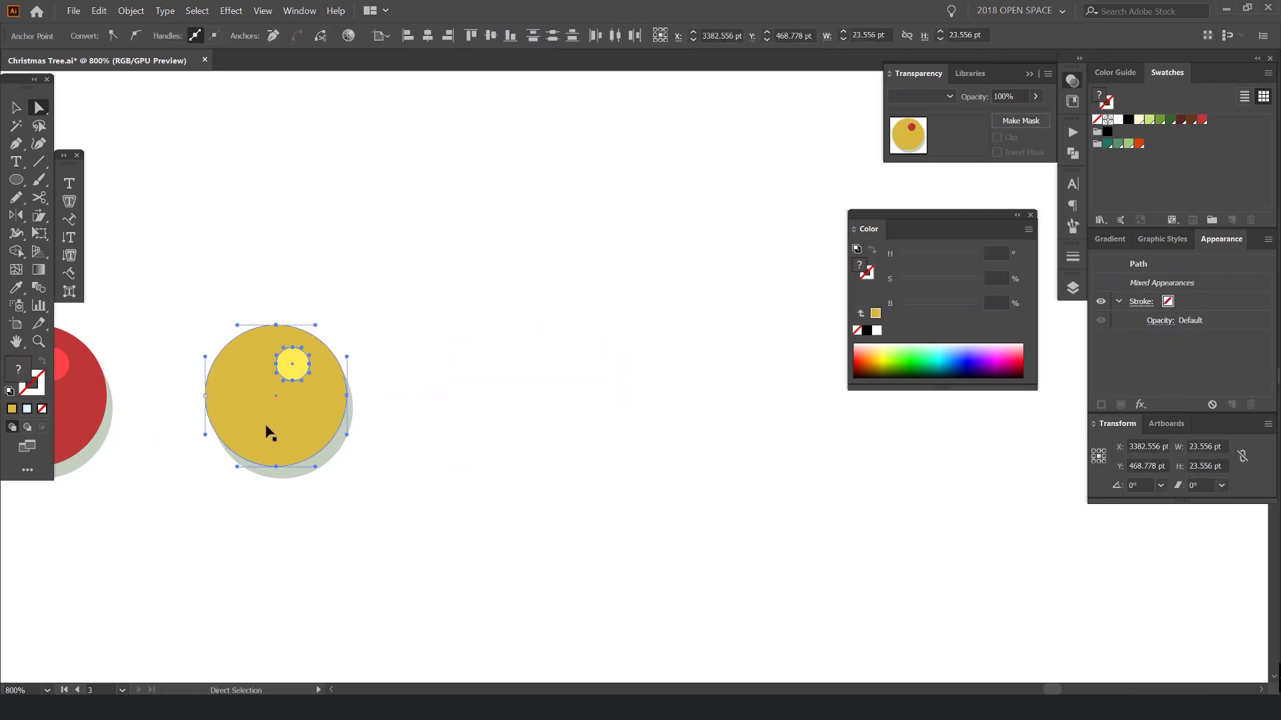
{"action": "left_click", "coordinate": [430, 358]}
{"action": "left_click_drag", "start_coordinate": [303, 353], "coordinate": [584, 393]}
{"action": "key", "text": "ctrl+z"}
{"action": "left_click_drag", "start_coordinate": [277, 404], "coordinate": [554, 403]}
{"action": "key", "text": "ctrl+z"}
{"action": "left_click", "coordinate": [418, 335]}
Place a copy of the whole gold ball, highlight included, about 45 pt to its right
{"action": "key", "text": "v"}
{"action": "left_click_drag", "start_coordinate": [302, 374], "coordinate": [605, 365]}
{"action": "key", "text": "ctrl+z"}
{"action": "left_click", "coordinate": [670, 329]}
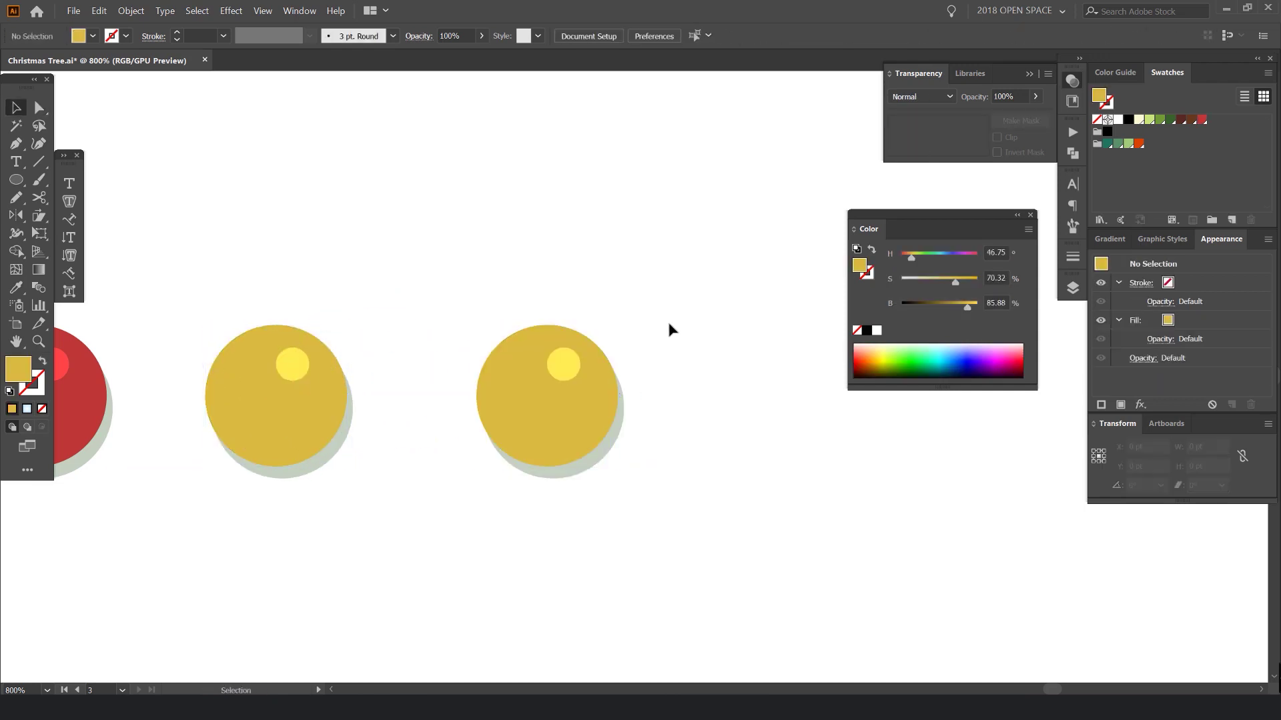
Recolour the base circle of the copied gold ball blue by setting its fill hue to 220°
{"action": "key", "text": "a"}
{"action": "left_click", "coordinate": [516, 422]}
{"action": "left_click_drag", "start_coordinate": [929, 214], "coordinate": [772, 282]}
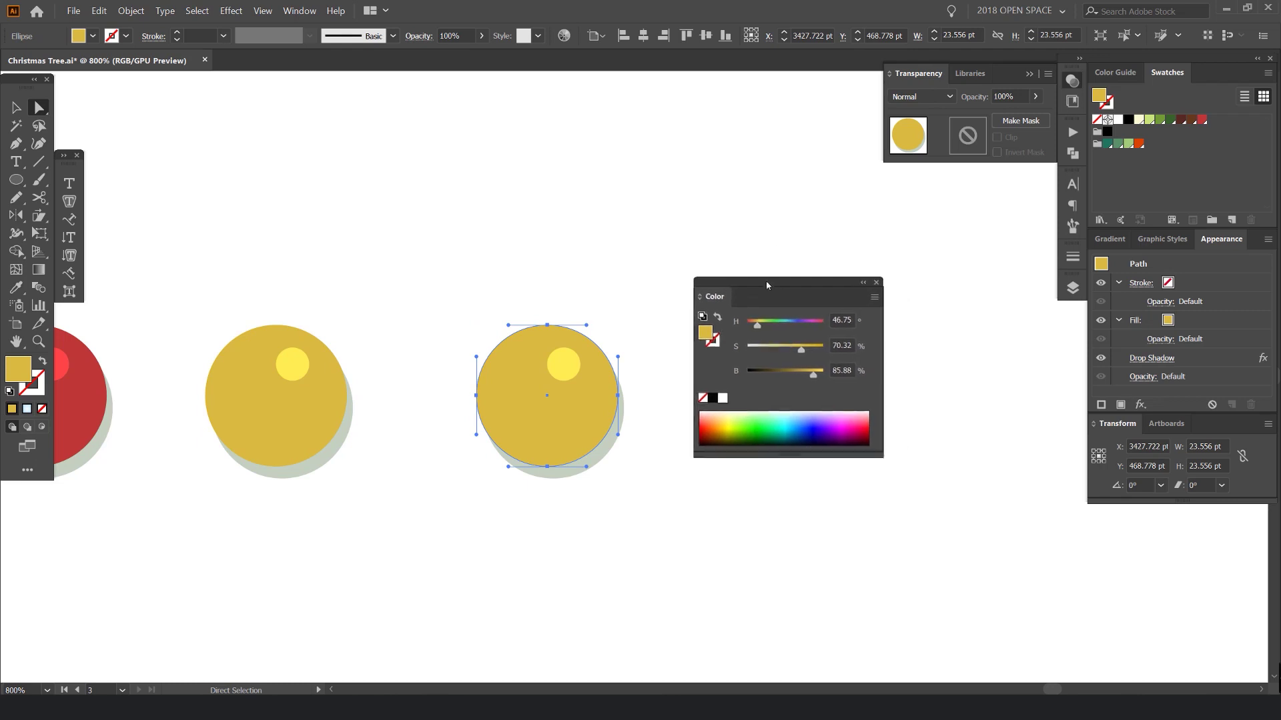
{"action": "scroll", "coordinate": [467, 420], "scroll_direction": "up", "scroll_amount": 2}
{"action": "left_click", "coordinate": [381, 397]}
{"action": "left_click_drag", "start_coordinate": [543, 395], "coordinate": [454, 395]}
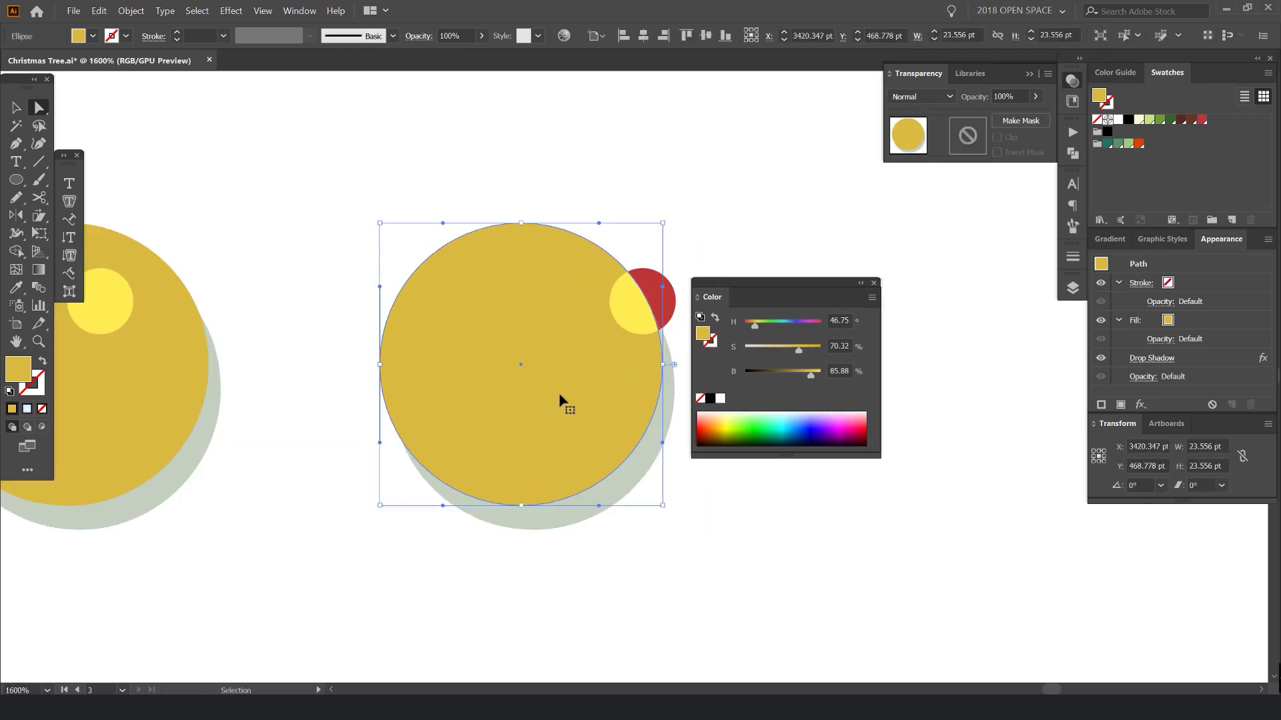
{"action": "key", "text": "ctrl+z"}
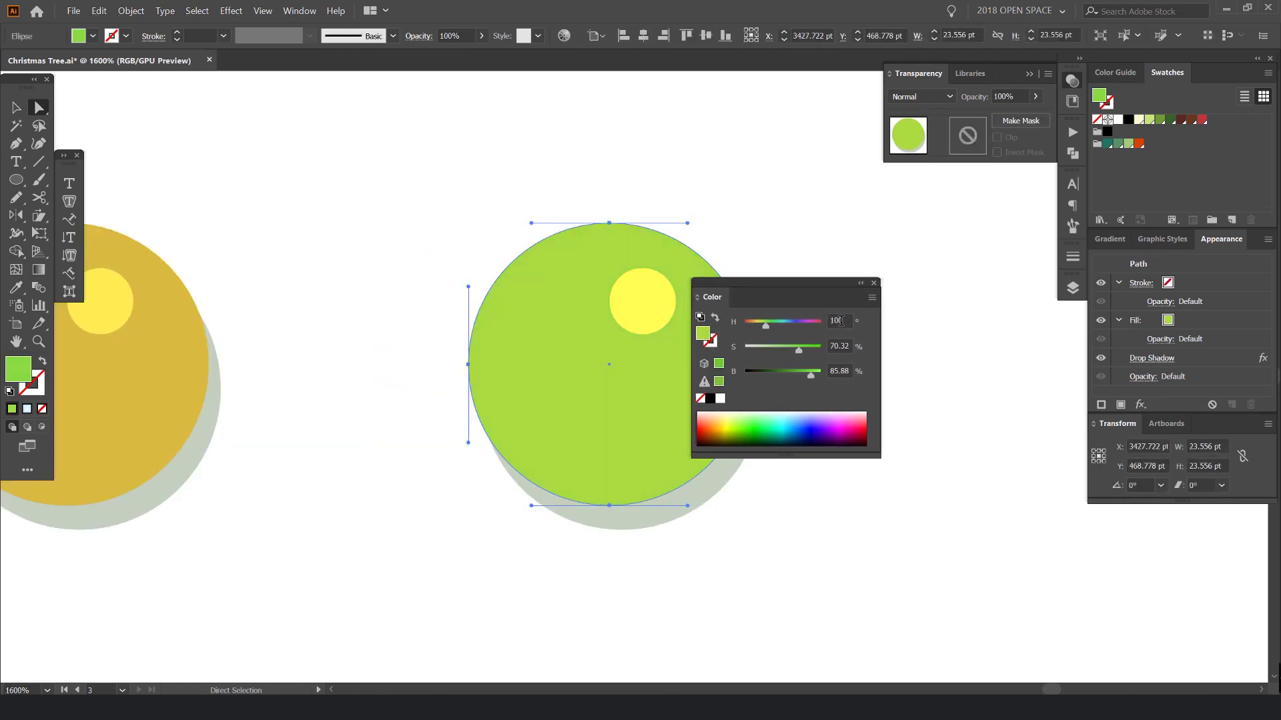
{"action": "key", "text": "shift+Up"}
{"action": "key", "text": "shift+Up"}
{"action": "key", "text": "shift+Up"}
{"action": "key", "text": "shift+Up"}
{"action": "key", "text": "shift+Up"}
{"action": "key", "text": "shift+Up"}
{"action": "key", "text": "shift+Up"}
{"action": "key", "text": "shift+Up"}
{"action": "key", "text": "shift+Up"}
{"action": "key", "text": "shift+Up"}
{"action": "key", "text": "shift+Up"}
{"action": "key", "text": "shift+Up"}
{"action": "key", "text": "shift+Up"}
{"action": "key", "text": "shift+Down"}
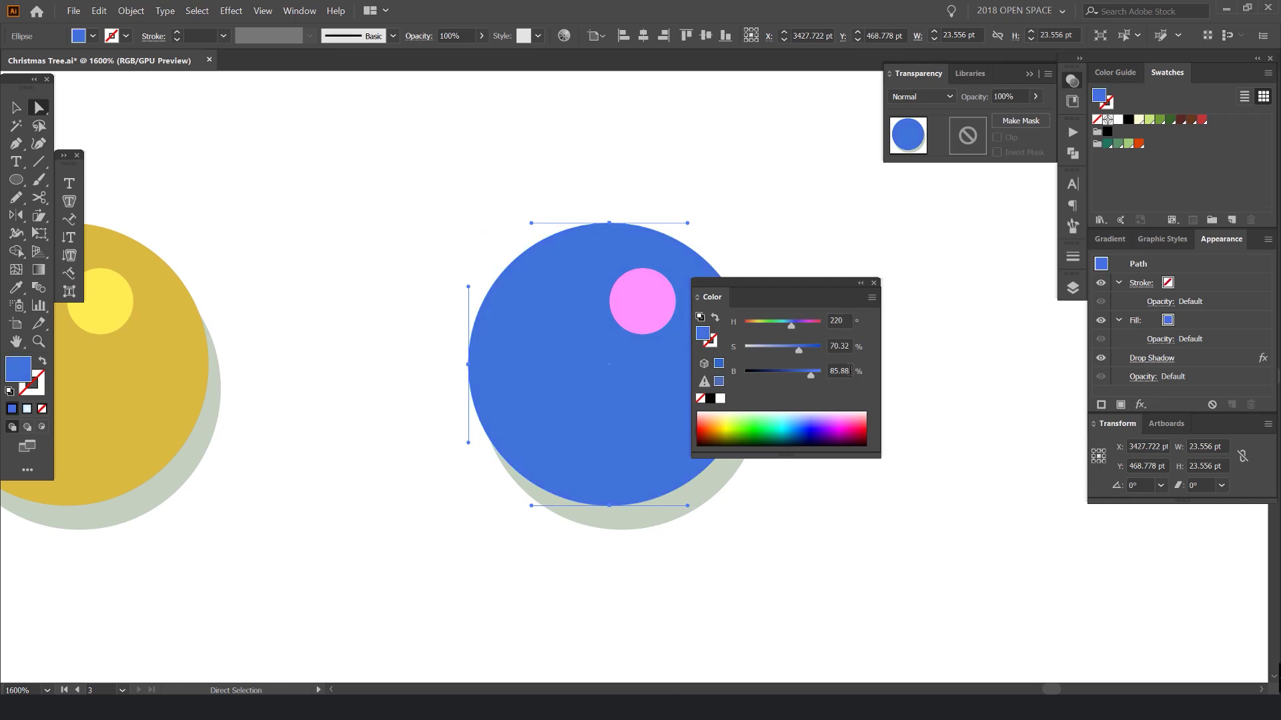
{"action": "scroll", "coordinate": [842, 345], "scroll_direction": "down", "scroll_amount": 11}
{"action": "key", "text": "shift+Up"}
Give the blue ball's highlight the ball's own blue fill and the Color Dodge blending mode
{"action": "left_click", "coordinate": [790, 255]}
{"action": "scroll", "coordinate": [791, 255], "scroll_direction": "down", "scroll_amount": 2}
{"action": "left_click", "coordinate": [723, 270]}
{"action": "left_click_drag", "start_coordinate": [778, 247], "coordinate": [704, 264]}
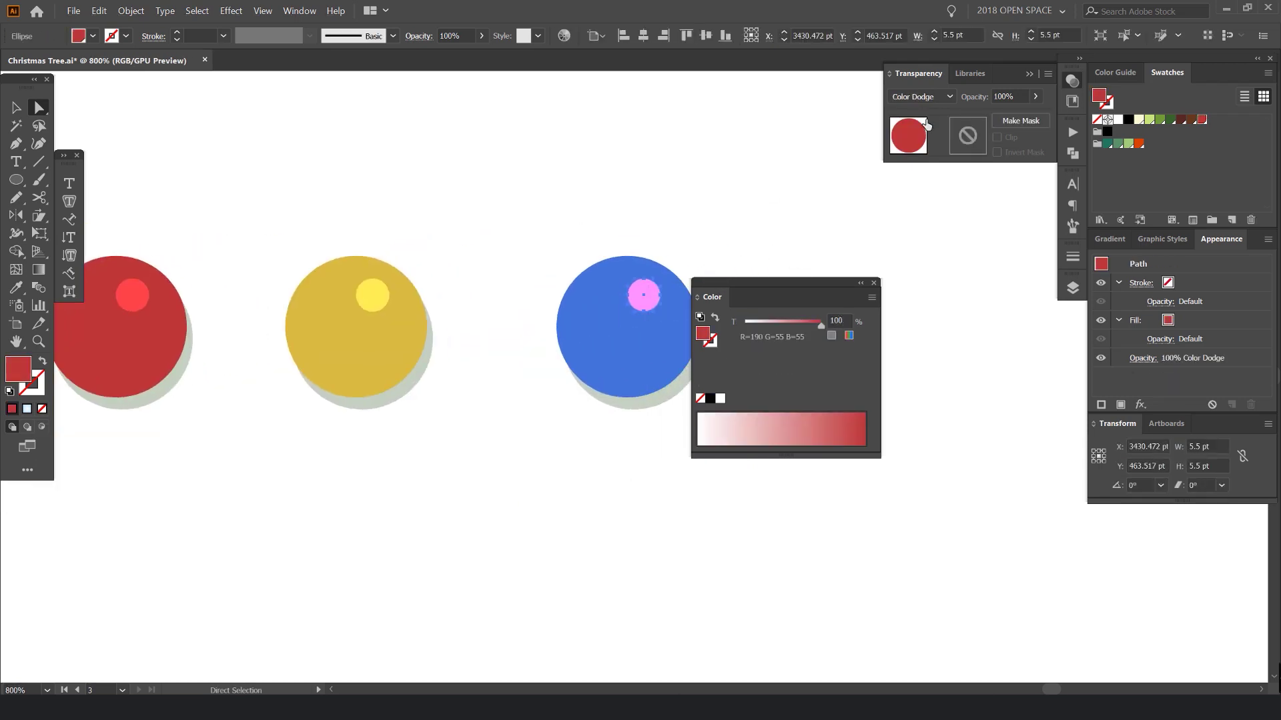
{"action": "scroll", "coordinate": [665, 335], "scroll_direction": "up", "scroll_amount": 1}
{"action": "left_click", "coordinate": [619, 369]}
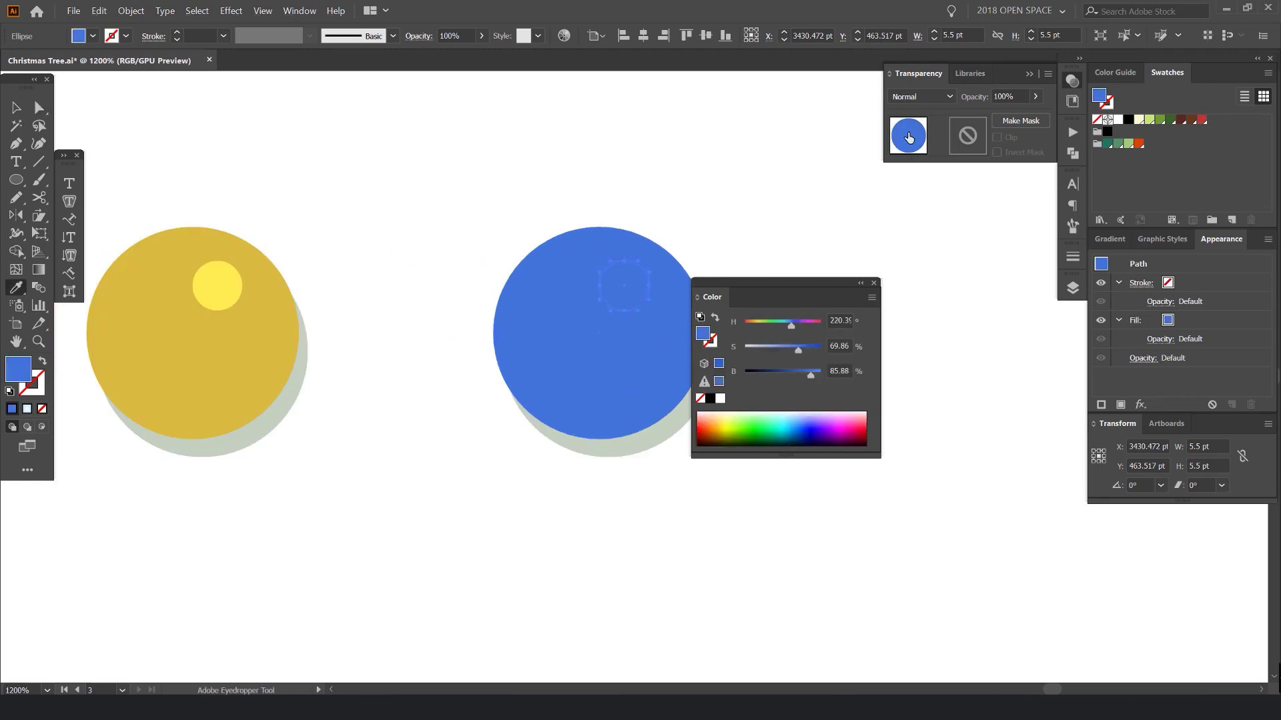
{"action": "left_click", "coordinate": [921, 97]}
{"action": "left_click", "coordinate": [927, 221]}
Give the gold ball's highlight the ball's own gold fill with Color Dodge blending, and deselect it
{"action": "key", "text": "a"}
{"action": "left_click", "coordinate": [220, 296]}
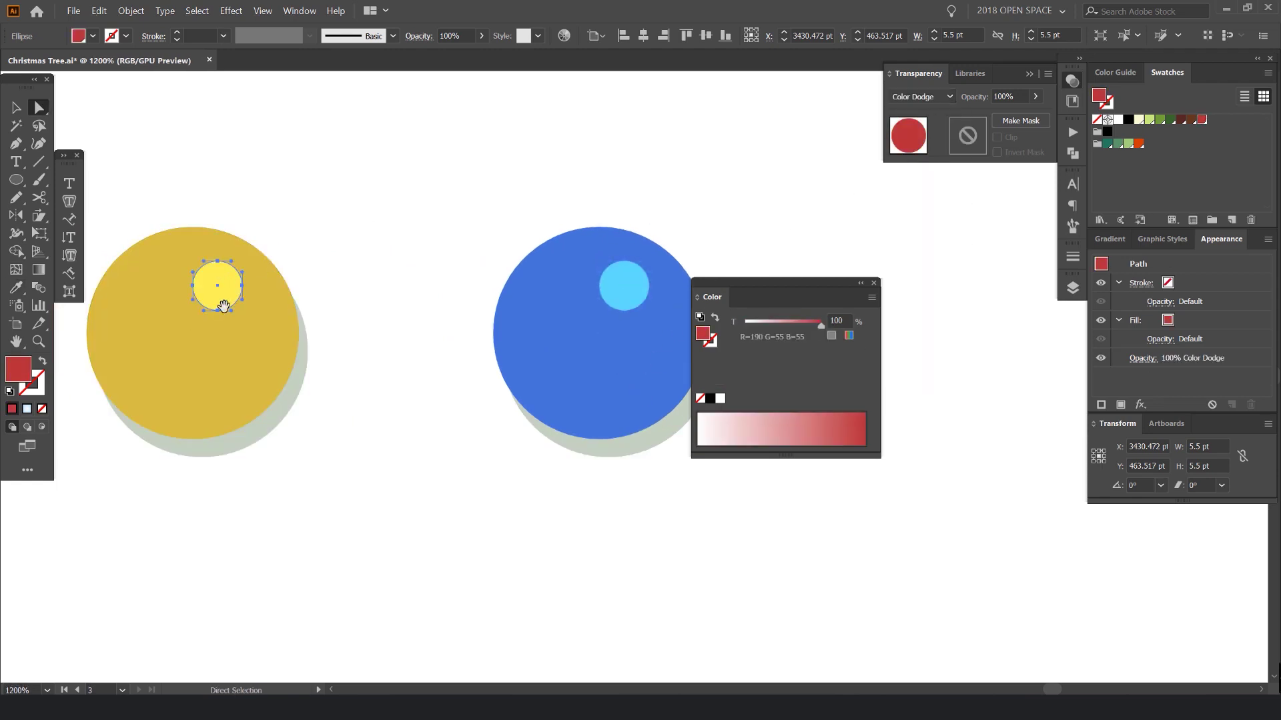
{"action": "left_click_drag", "start_coordinate": [220, 298], "coordinate": [500, 306]}
{"action": "scroll", "coordinate": [500, 308], "scroll_direction": "up", "scroll_amount": 1}
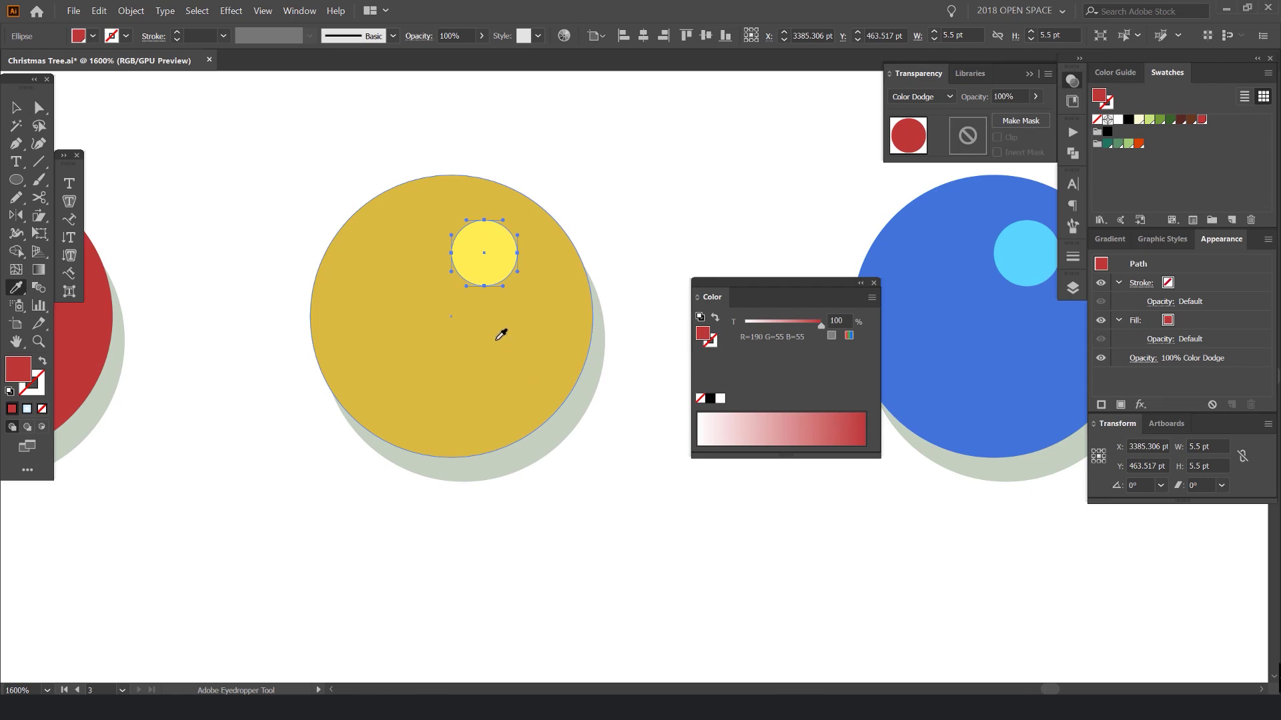
{"action": "left_click", "coordinate": [501, 335]}
{"action": "left_click", "coordinate": [921, 97]}
{"action": "left_click", "coordinate": [928, 220]}
{"action": "key", "text": "v"}
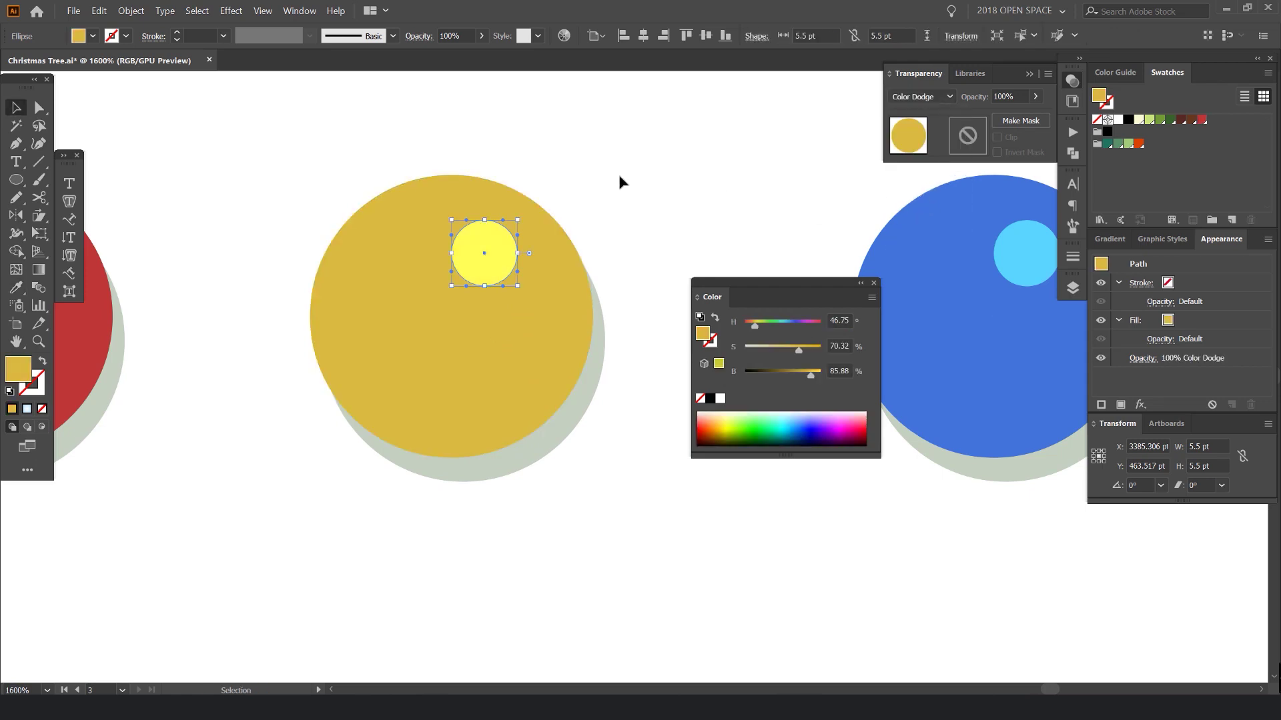
{"action": "left_click", "coordinate": [620, 180]}
Dock the floating Color panel beside Swatches so the finished balls are uncovered
{"action": "scroll", "coordinate": [619, 168], "scroll_direction": "down", "scroll_amount": 3}
{"action": "left_click_drag", "start_coordinate": [649, 151], "coordinate": [603, 226]}
{"action": "left_click_drag", "start_coordinate": [891, 331], "coordinate": [811, 324]}
{"action": "left_click_drag", "start_coordinate": [712, 297], "coordinate": [1198, 83]}
{"action": "scroll", "coordinate": [638, 165], "scroll_direction": "down", "scroll_amount": 2}
{"action": "left_click_drag", "start_coordinate": [639, 164], "coordinate": [787, 259]}
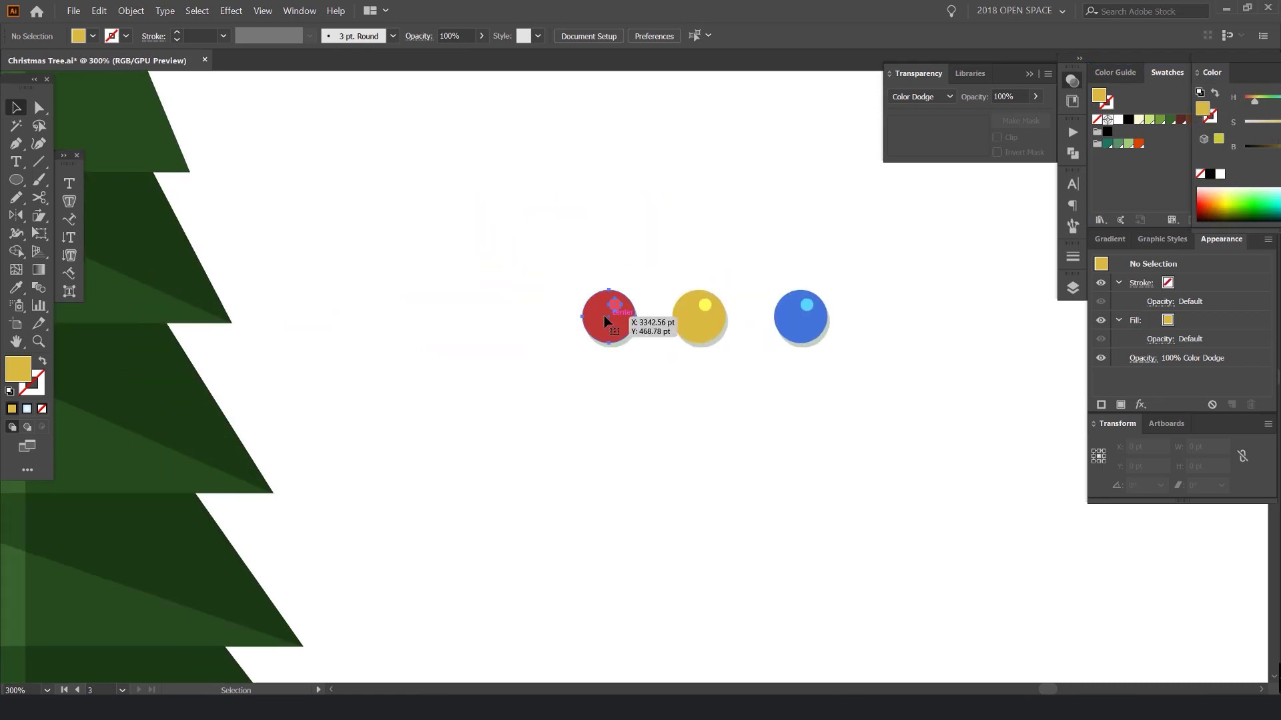
Place a copy of the red ball on the tree's top tier and copies of the gold and blue balls on the second tier
{"action": "left_click", "coordinate": [604, 317]}
{"action": "scroll", "coordinate": [697, 260], "scroll_direction": "down", "scroll_amount": 4}
{"action": "left_click", "coordinate": [672, 257]}
{"action": "scroll", "coordinate": [669, 256], "scroll_direction": "up", "scroll_amount": 1}
{"action": "left_click_drag", "start_coordinate": [665, 261], "coordinate": [708, 304]}
{"action": "scroll", "coordinate": [708, 310], "scroll_direction": "up", "scroll_amount": 1}
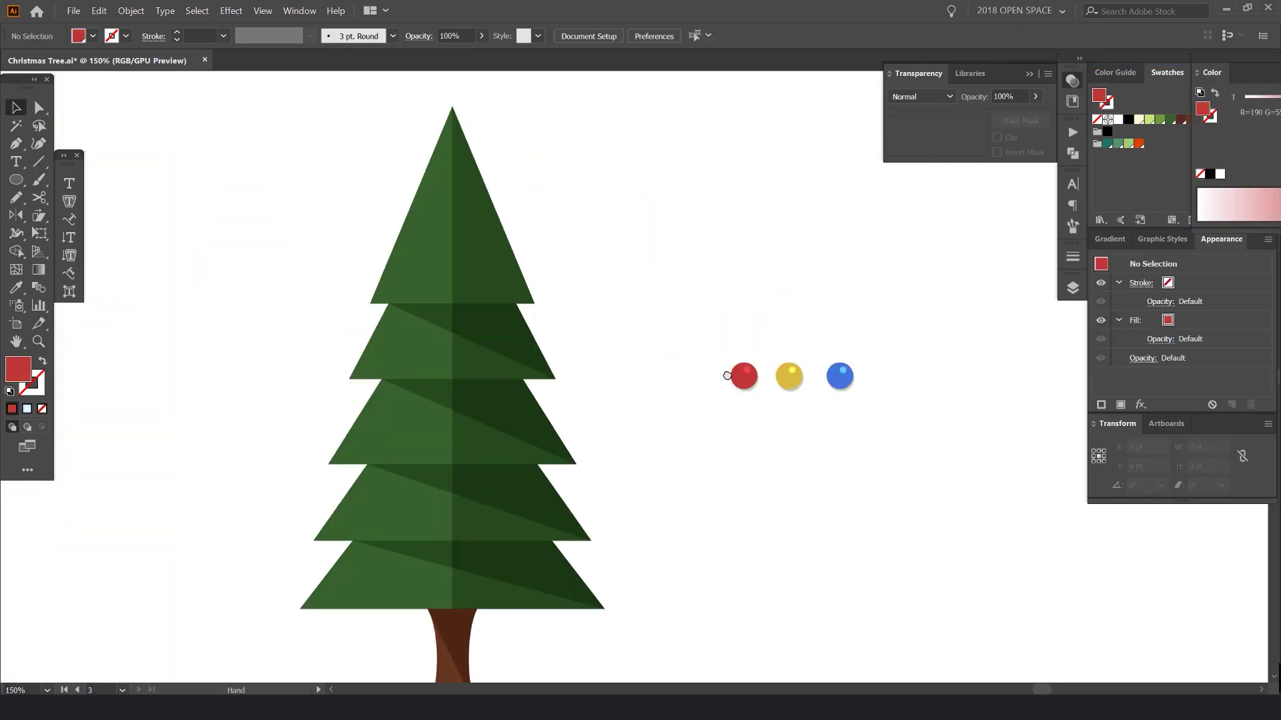
{"action": "left_click_drag", "start_coordinate": [747, 383], "coordinate": [441, 280]}
{"action": "scroll", "coordinate": [501, 296], "scroll_direction": "up", "scroll_amount": 1}
{"action": "left_click_drag", "start_coordinate": [828, 413], "coordinate": [476, 373]}
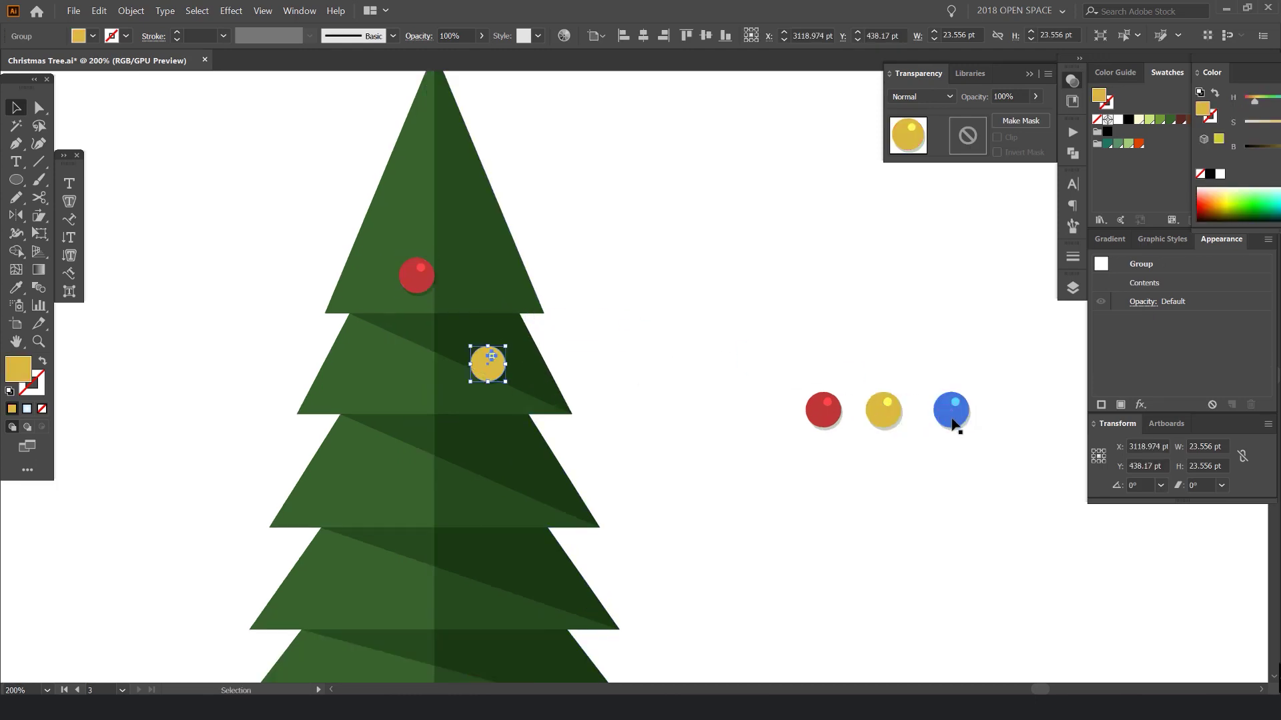
{"action": "left_click_drag", "start_coordinate": [952, 417], "coordinate": [398, 374]}
{"action": "scroll", "coordinate": [638, 328], "scroll_direction": "down", "scroll_amount": 3}
{"action": "left_click", "coordinate": [662, 293]}
Duplicate blue, gold and red balls across the third, fourth and fifth tiers of the tree
{"action": "scroll", "coordinate": [587, 333], "scroll_direction": "down", "scroll_amount": 3}
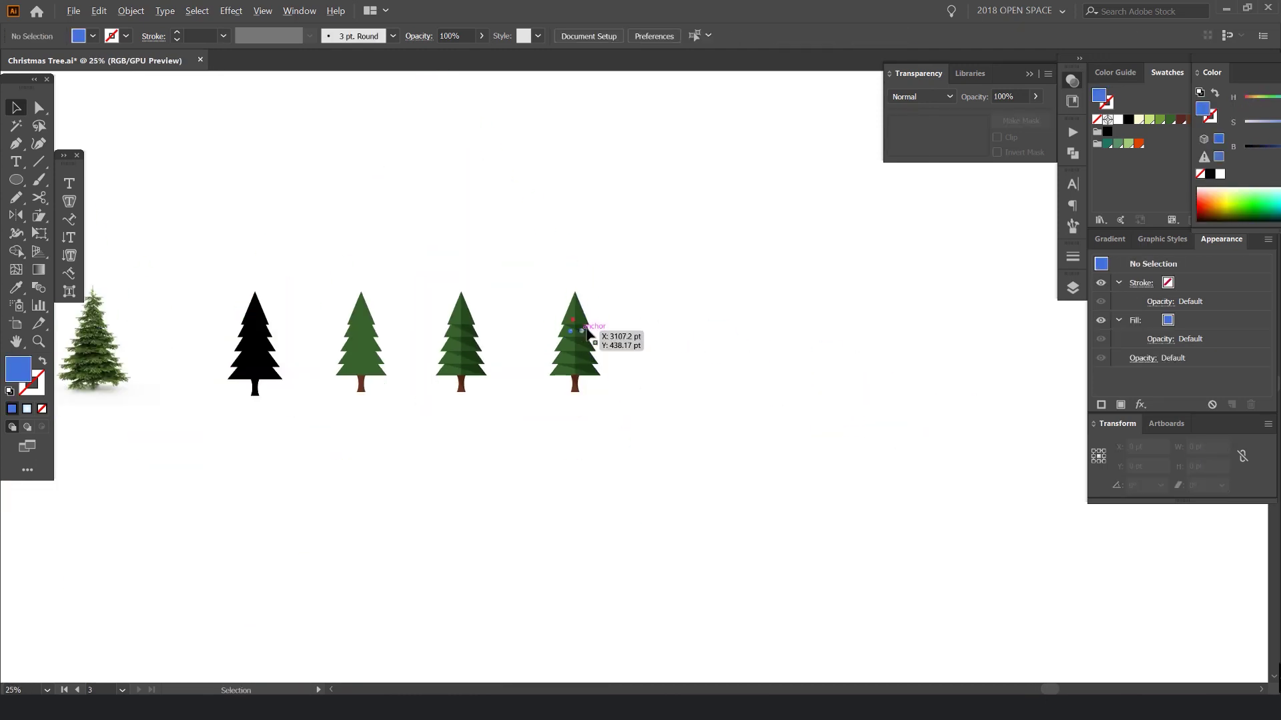
{"action": "scroll", "coordinate": [482, 343], "scroll_direction": "down", "scroll_amount": 2}
{"action": "scroll", "coordinate": [834, 337], "scroll_direction": "up", "scroll_amount": 6}
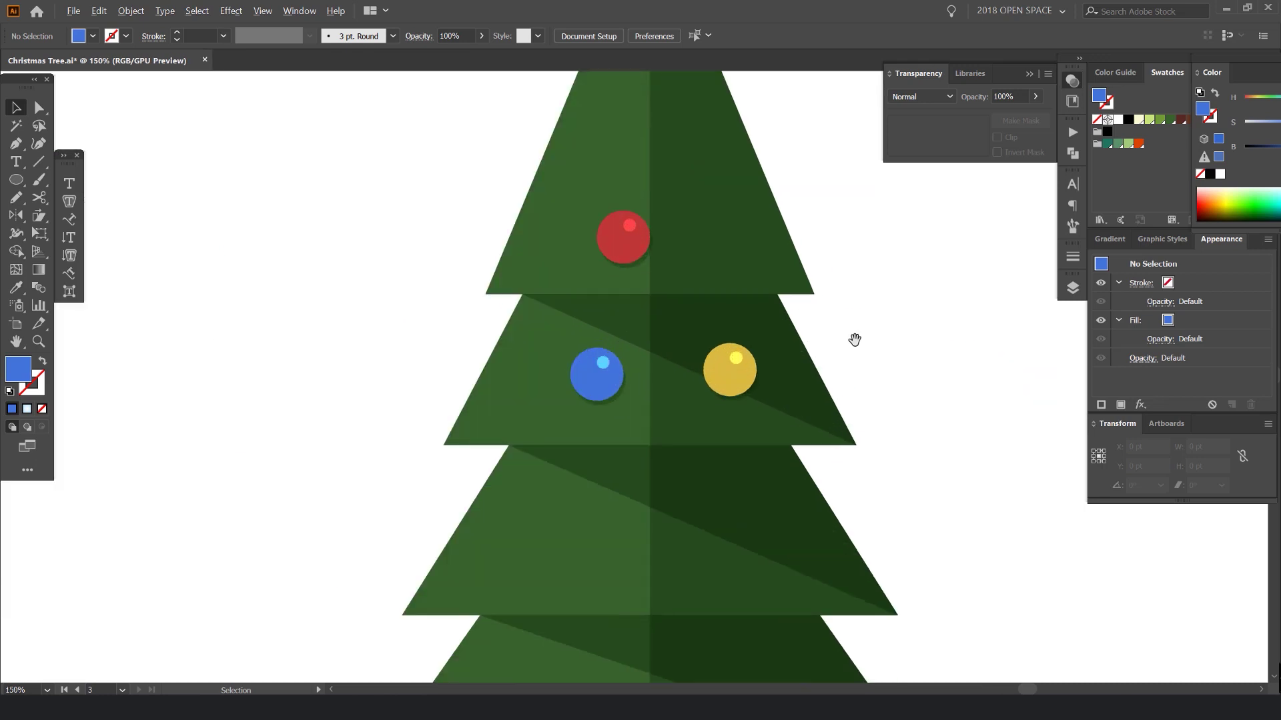
{"action": "left_click_drag", "start_coordinate": [627, 334], "coordinate": [588, 389]}
{"action": "left_click_drag", "start_coordinate": [459, 284], "coordinate": [523, 386]}
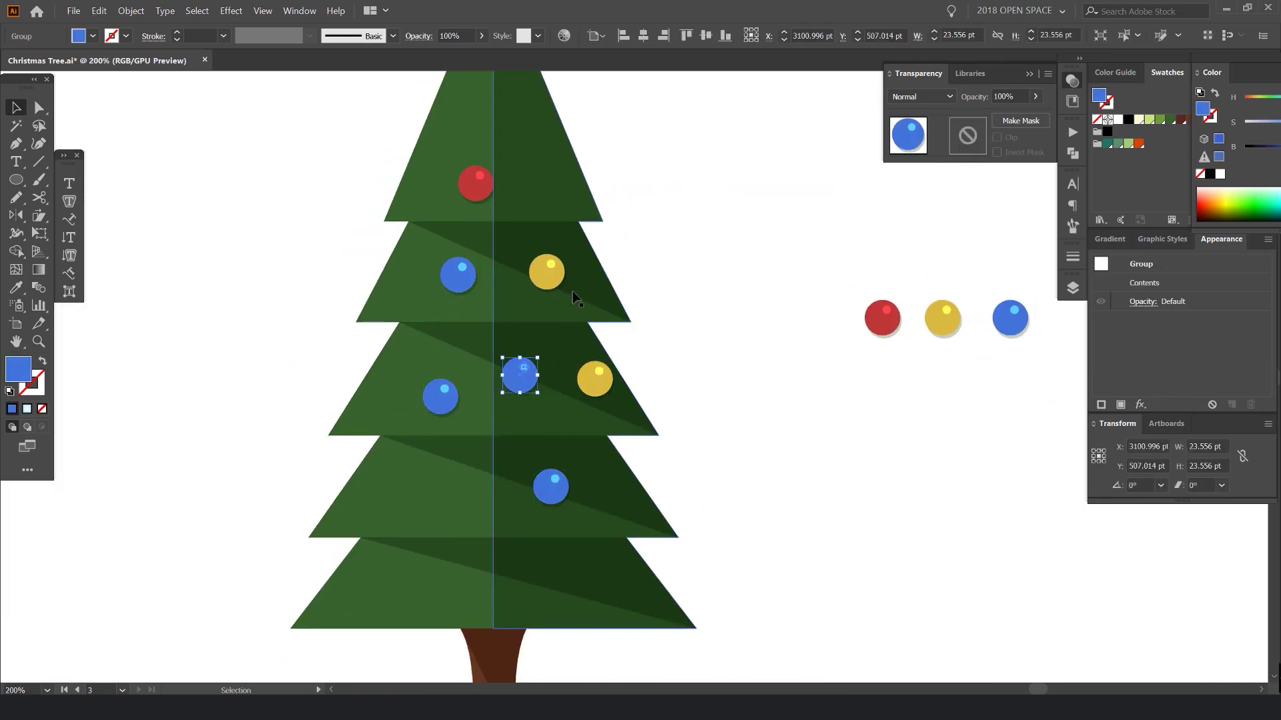
{"action": "left_click_drag", "start_coordinate": [556, 283], "coordinate": [432, 464]}
{"action": "left_click_drag", "start_coordinate": [475, 188], "coordinate": [458, 588]}
{"action": "left_click_drag", "start_coordinate": [423, 463], "coordinate": [551, 571]}
{"action": "left_click_drag", "start_coordinate": [476, 189], "coordinate": [383, 584]}
Hide the panels and rearrange the lower balls, moving one red ball to the third tier and one blue ball to the fifth
{"action": "scroll", "coordinate": [381, 600], "scroll_direction": "up", "scroll_amount": 2}
{"action": "scroll", "coordinate": [646, 253], "scroll_direction": "down", "scroll_amount": 2}
{"action": "key", "text": "Tab"}
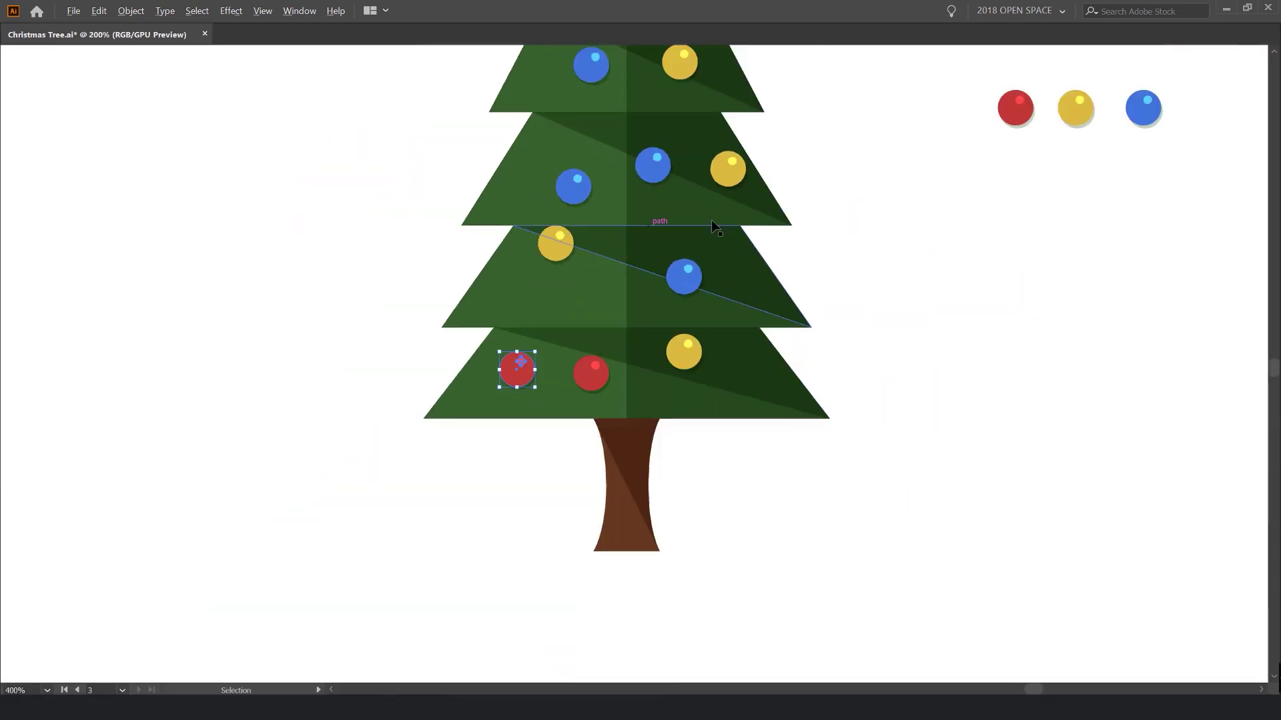
{"action": "left_click_drag", "start_coordinate": [714, 226], "coordinate": [634, 407]}
{"action": "left_click_drag", "start_coordinate": [474, 421], "coordinate": [478, 466]}
{"action": "left_click_drag", "start_coordinate": [561, 353], "coordinate": [562, 391]}
{"action": "left_click_drag", "start_coordinate": [492, 371], "coordinate": [499, 335]}
{"action": "left_click_drag", "start_coordinate": [475, 475], "coordinate": [528, 464]}
{"action": "left_click_drag", "start_coordinate": [511, 543], "coordinate": [577, 325]}
{"action": "left_click_drag", "start_coordinate": [492, 332], "coordinate": [470, 347]}
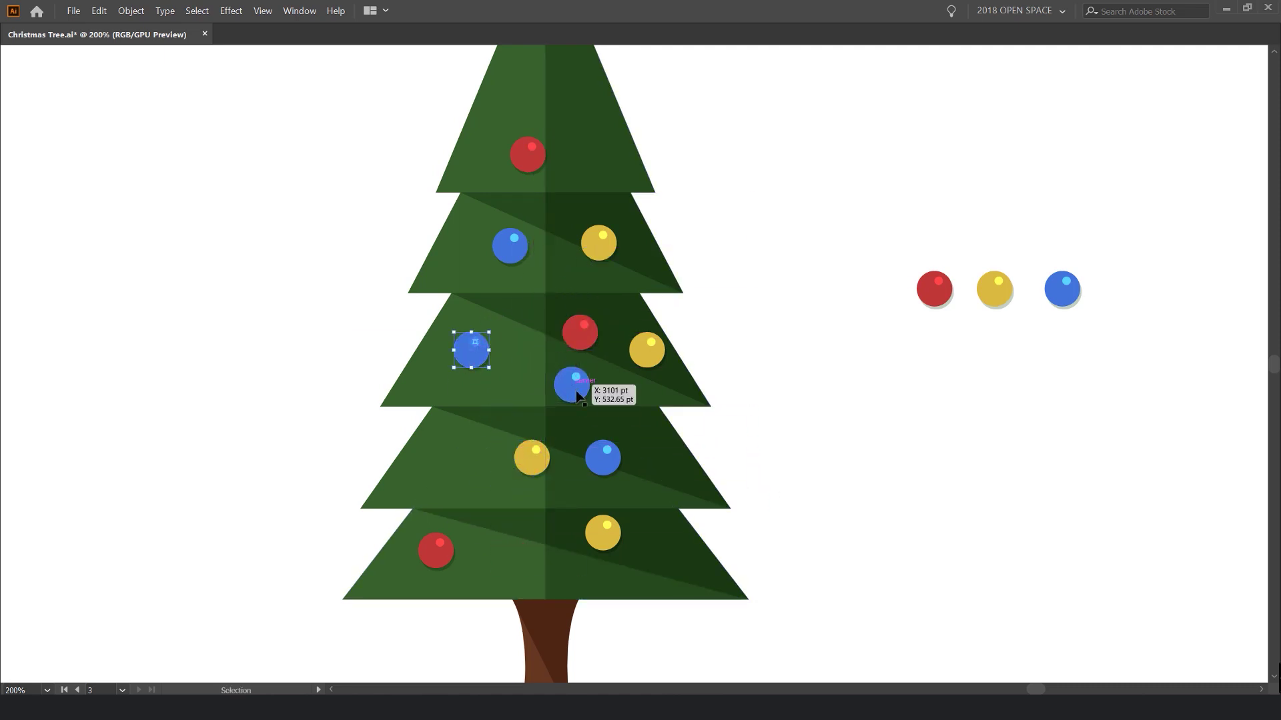
{"action": "left_click_drag", "start_coordinate": [578, 394], "coordinate": [537, 564]}
{"action": "left_click_drag", "start_coordinate": [579, 342], "coordinate": [571, 374]}
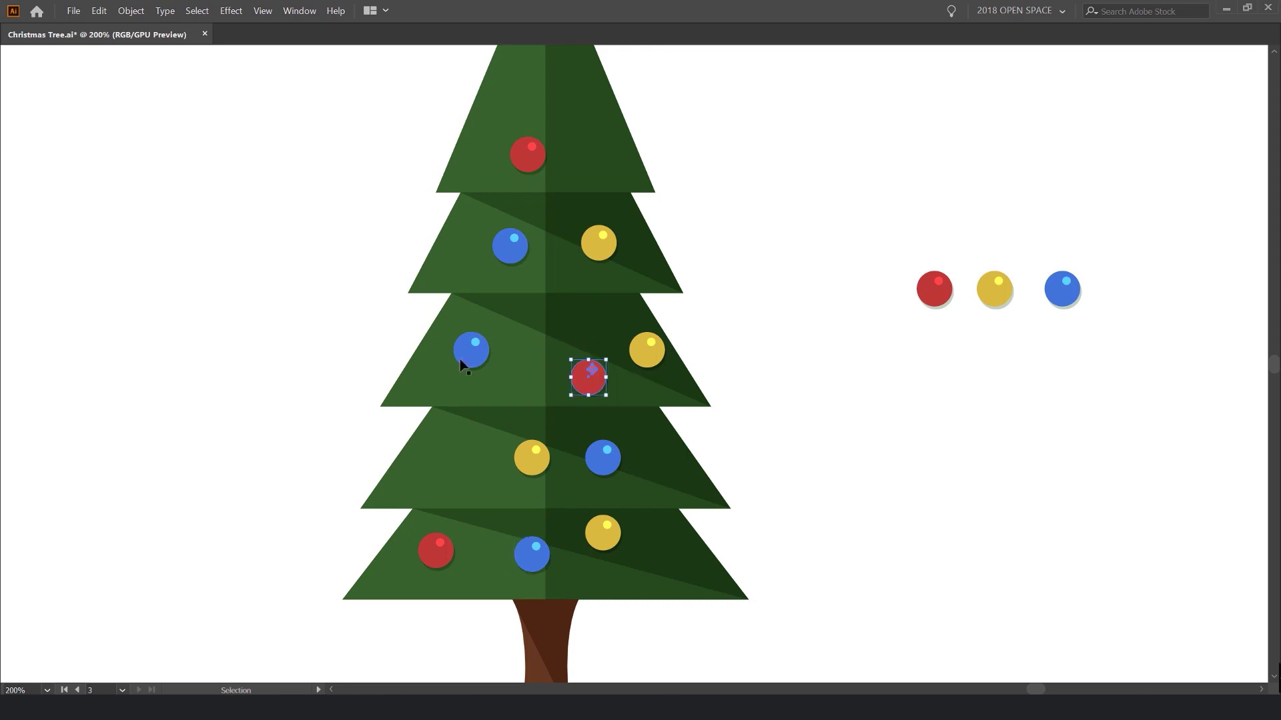
Even out the lower three tiers by repositioning blue and gold balls and adding red copies to the third and fourth tiers
{"action": "left_click_drag", "start_coordinate": [459, 359], "coordinate": [557, 332]}
{"action": "left_click_drag", "start_coordinate": [585, 380], "coordinate": [471, 363]}
{"action": "left_click_drag", "start_coordinate": [560, 333], "coordinate": [540, 349]}
{"action": "left_click_drag", "start_coordinate": [588, 377], "coordinate": [611, 395]}
{"action": "left_click_drag", "start_coordinate": [603, 460], "coordinate": [469, 460]}
{"action": "left_click_drag", "start_coordinate": [611, 395], "coordinate": [655, 476]}
{"action": "left_click_drag", "start_coordinate": [603, 533], "coordinate": [647, 551]}
{"action": "left_click_drag", "start_coordinate": [540, 469], "coordinate": [578, 477]}
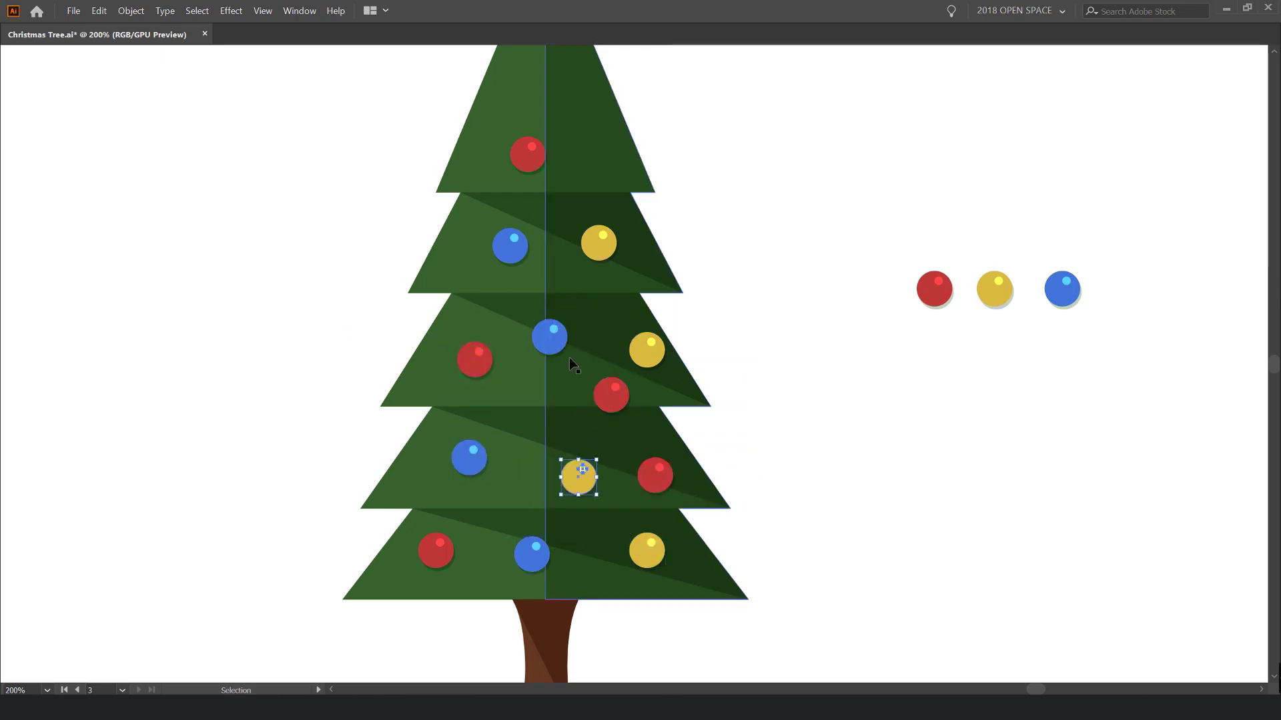
Add a blue and a gold ball copy to the top tier and spread out the red and blue balls on the upper tiers
{"action": "left_click_drag", "start_coordinate": [549, 337], "coordinate": [598, 163]}
{"action": "left_click_drag", "start_coordinate": [510, 245], "coordinate": [510, 98]}
{"action": "key", "text": "ctrl+z"}
{"action": "left_click_drag", "start_coordinate": [598, 242], "coordinate": [518, 98]}
{"action": "left_click_drag", "start_coordinate": [517, 98], "coordinate": [509, 172]}
{"action": "left_click_drag", "start_coordinate": [526, 248], "coordinate": [497, 248]}
{"action": "left_click_drag", "start_coordinate": [515, 191], "coordinate": [537, 169]}
{"action": "left_click_drag", "start_coordinate": [492, 339], "coordinate": [455, 350]}
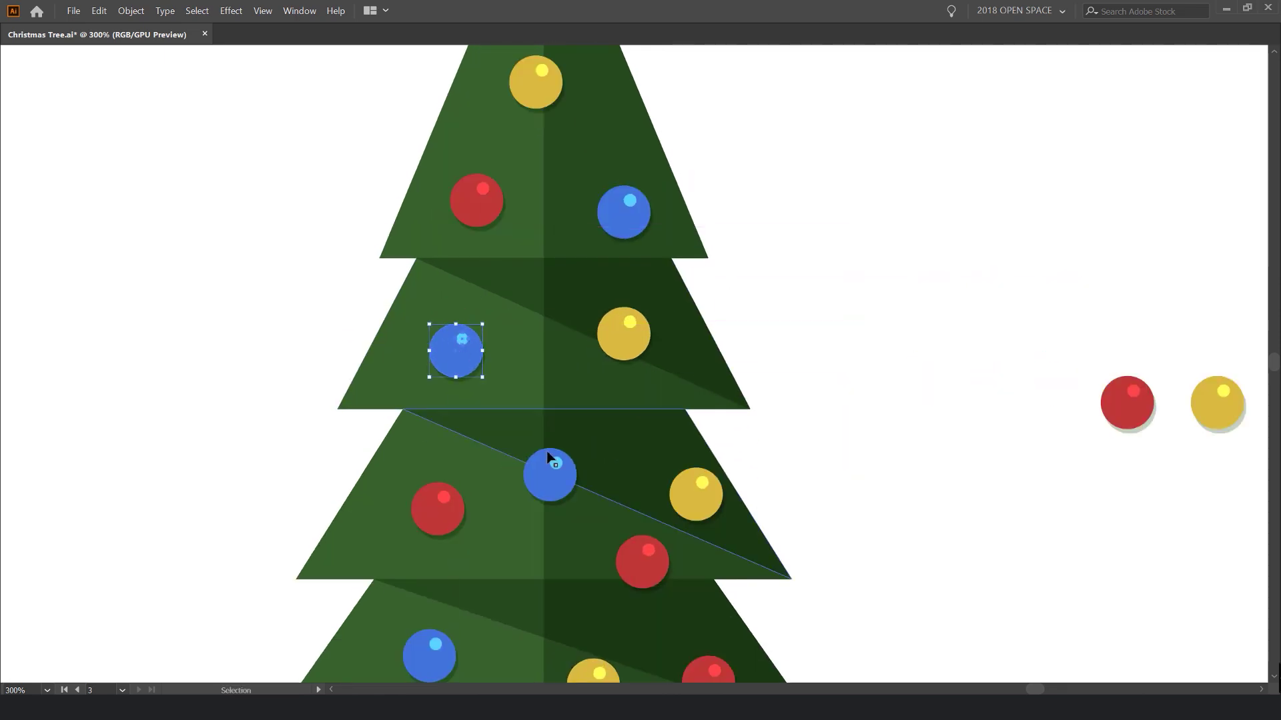
Fill the remaining gaps with a red ball on the second tier and gold and blue copies on the fourth, adjusting neighbouring balls
{"action": "left_click_drag", "start_coordinate": [637, 579], "coordinate": [640, 429]}
{"action": "scroll", "coordinate": [848, 400], "scroll_direction": "down", "scroll_amount": 5}
{"action": "scroll", "coordinate": [881, 372], "scroll_direction": "up", "scroll_amount": 3}
{"action": "left_click_drag", "start_coordinate": [963, 375], "coordinate": [541, 507]}
{"action": "mouse_move", "coordinate": [569, 502]}
{"action": "left_mouse_down"}
{"action": "mouse_move", "coordinate": [611, 498]}
{"action": "mouse_move", "coordinate": [560, 495]}
{"action": "mouse_move", "coordinate": [592, 491]}
{"action": "left_mouse_up"}
{"action": "scroll", "coordinate": [585, 467], "scroll_direction": "up", "scroll_amount": 1}
{"action": "left_click_drag", "start_coordinate": [673, 533], "coordinate": [673, 527]}
{"action": "left_click_drag", "start_coordinate": [766, 523], "coordinate": [773, 419]}
{"action": "left_click_drag", "start_coordinate": [1164, 239], "coordinate": [859, 428]}
{"action": "left_click_drag", "start_coordinate": [859, 434], "coordinate": [658, 213]}
{"action": "left_click_drag", "start_coordinate": [701, 197], "coordinate": [715, 173]}
{"action": "left_click_drag", "start_coordinate": [659, 209], "coordinate": [661, 209]}
{"action": "left_click_drag", "start_coordinate": [860, 430], "coordinate": [758, 426]}
Move the topmost gold ball slightly lower on the tree's first tier
{"action": "scroll", "coordinate": [707, 461], "scroll_direction": "down", "scroll_amount": 3}
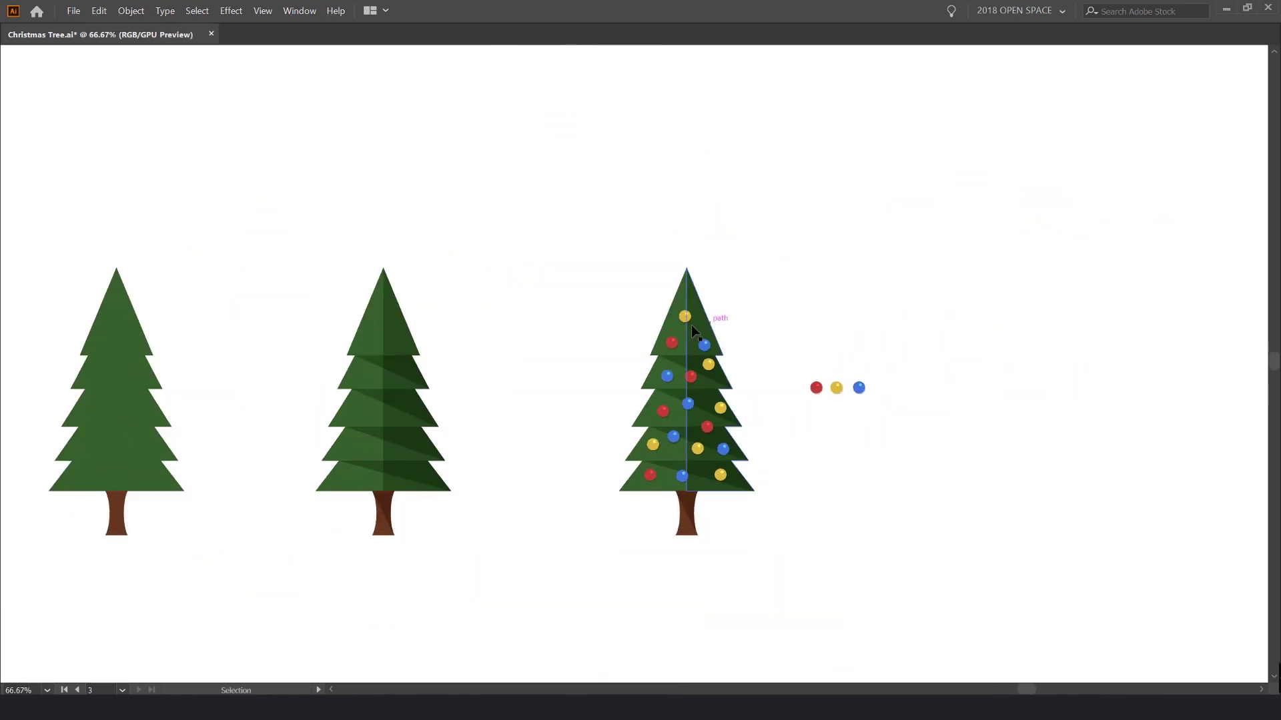
{"action": "scroll", "coordinate": [691, 330], "scroll_direction": "up", "scroll_amount": 3}
{"action": "left_click_drag", "start_coordinate": [666, 286], "coordinate": [680, 340]}
{"action": "scroll", "coordinate": [821, 277], "scroll_direction": "down", "scroll_amount": 3}
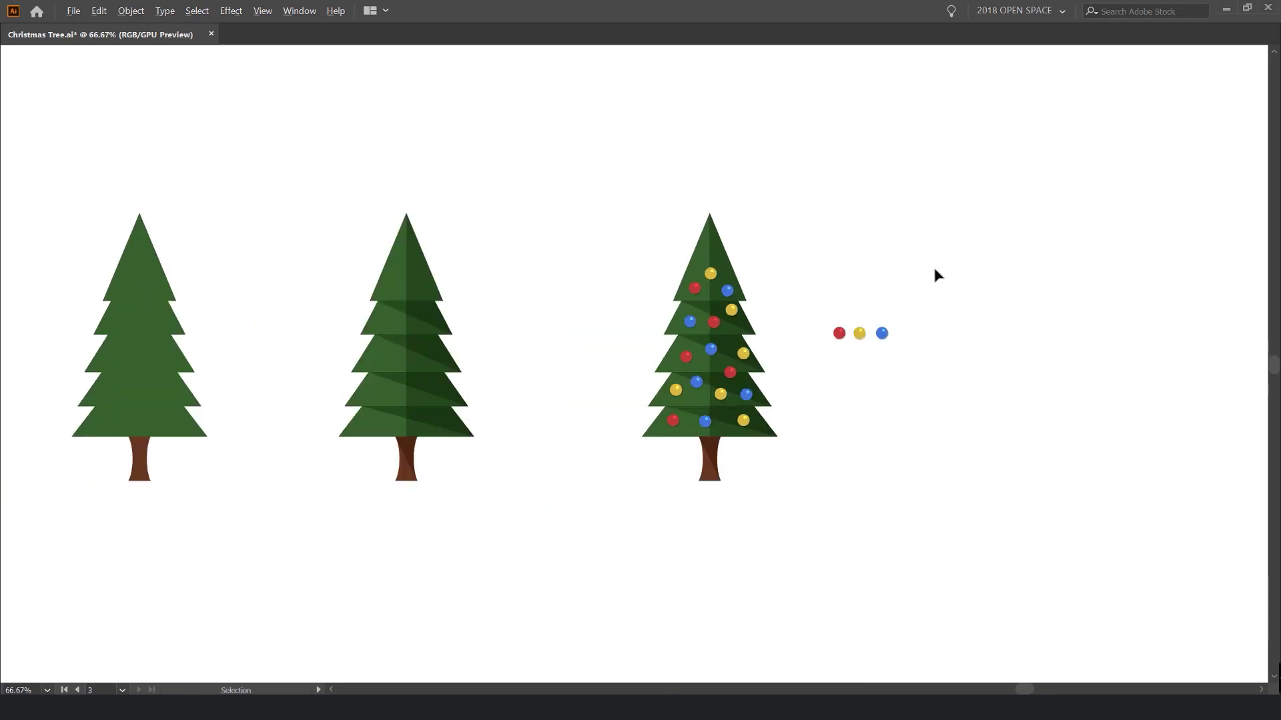
Move the three sample balls above and to the left of the decorated tree, and duplicate that tree to the right
{"action": "left_click_drag", "start_coordinate": [935, 269], "coordinate": [845, 350]}
{"action": "left_click_drag", "start_coordinate": [904, 362], "coordinate": [526, 187]}
{"action": "left_click_drag", "start_coordinate": [745, 260], "coordinate": [549, 502]}
{"action": "left_click_drag", "start_coordinate": [623, 437], "coordinate": [905, 448]}
Show the panels again and draw a gold five-pointed star about 56 by 53 pt centred above the duplicated tree's tip
{"action": "scroll", "coordinate": [914, 333], "scroll_direction": "down", "scroll_amount": 3}
{"action": "scroll", "coordinate": [845, 344], "scroll_direction": "right", "scroll_amount": 3}
{"action": "scroll", "coordinate": [744, 310], "scroll_direction": "up", "scroll_amount": 3}
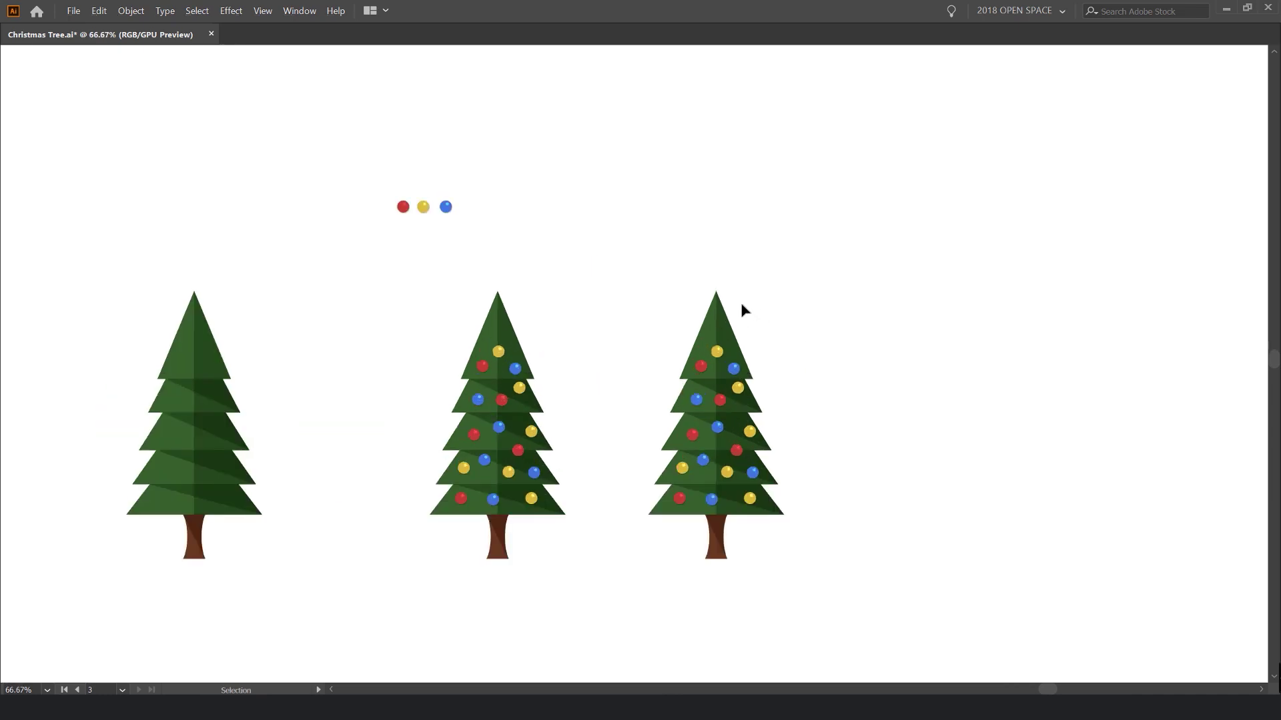
{"action": "scroll", "coordinate": [740, 304], "scroll_direction": "up", "scroll_amount": 1}
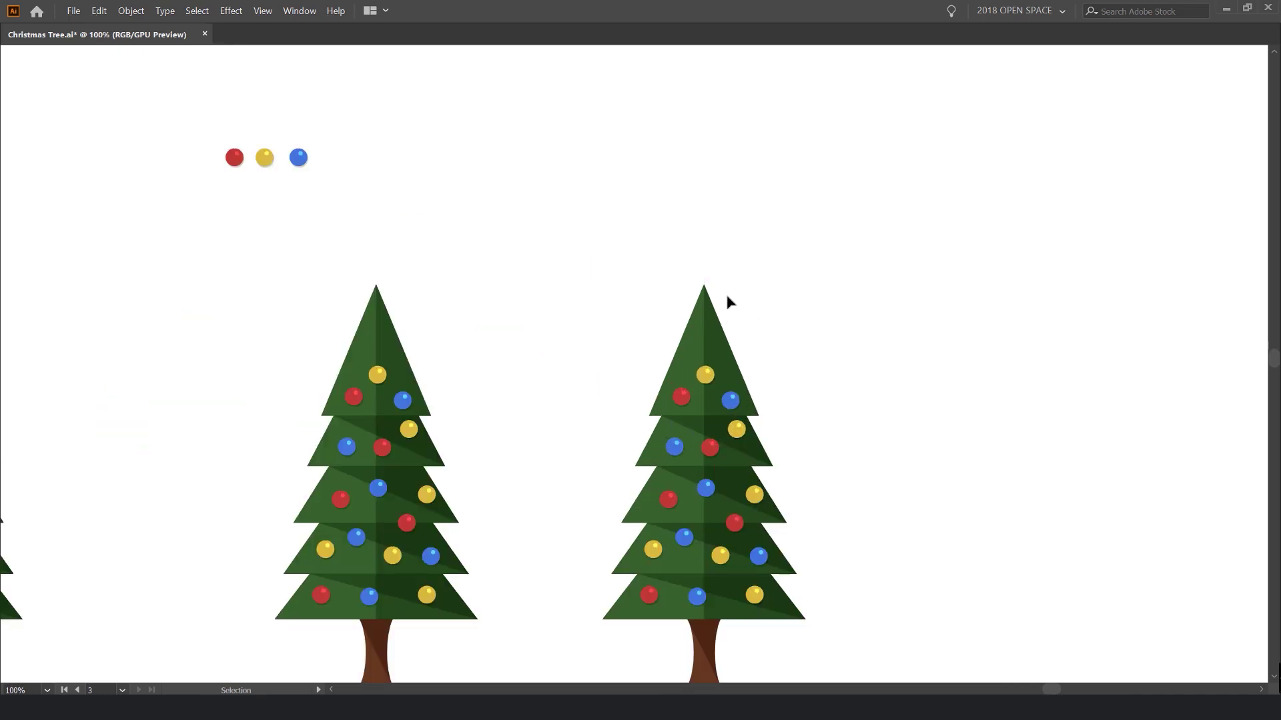
{"action": "scroll", "coordinate": [729, 279], "scroll_direction": "up", "scroll_amount": 2}
{"action": "scroll", "coordinate": [594, 344], "scroll_direction": "up", "scroll_amount": 2}
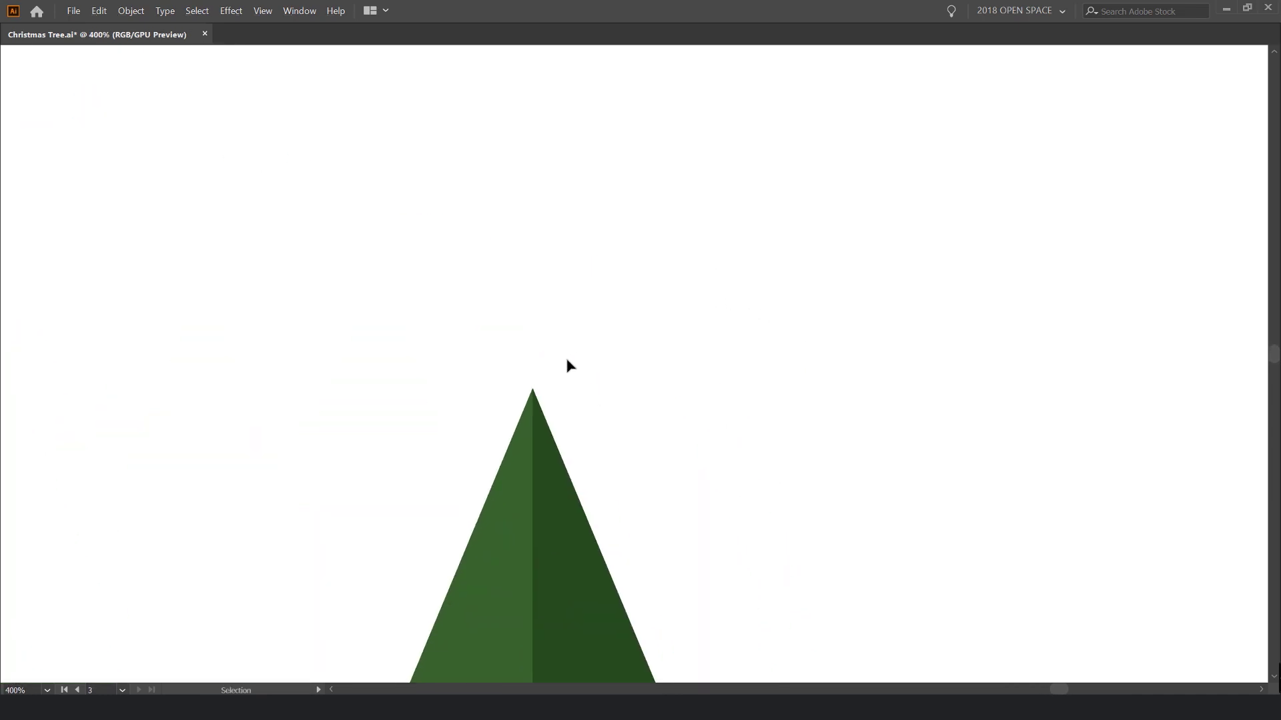
{"action": "key", "text": "Tab"}
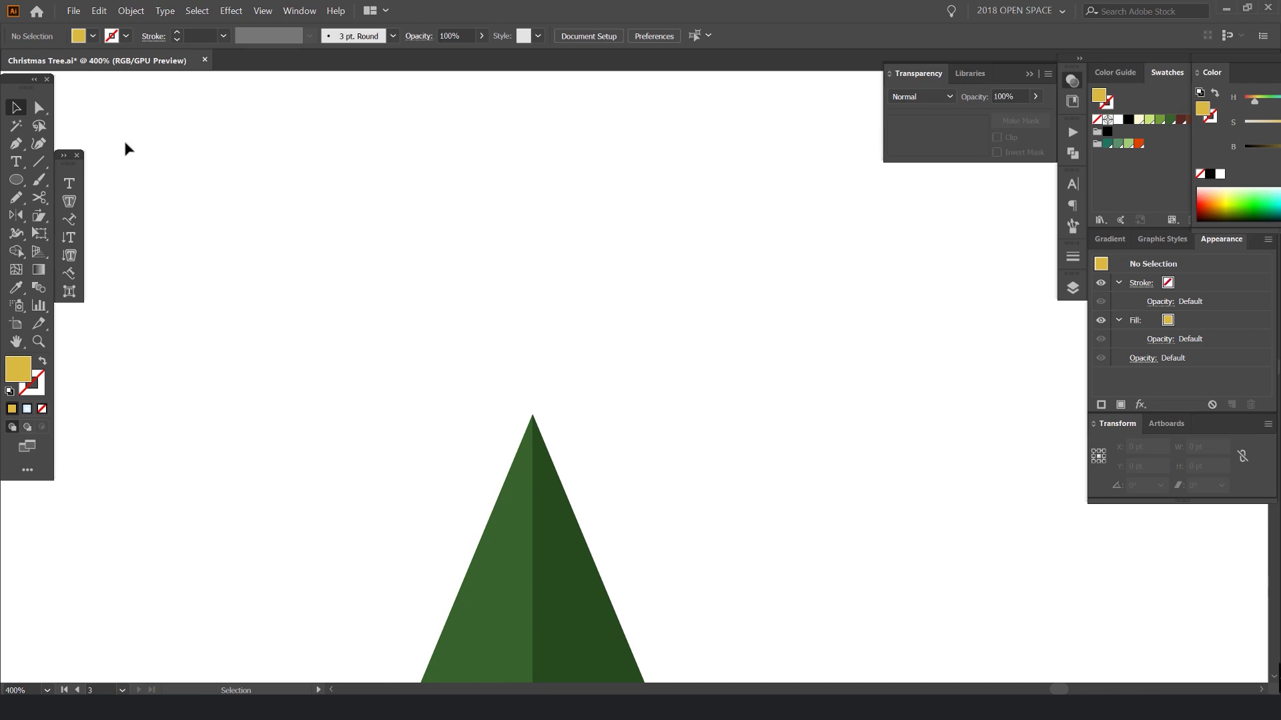
{"action": "left_click", "coordinate": [16, 179]}
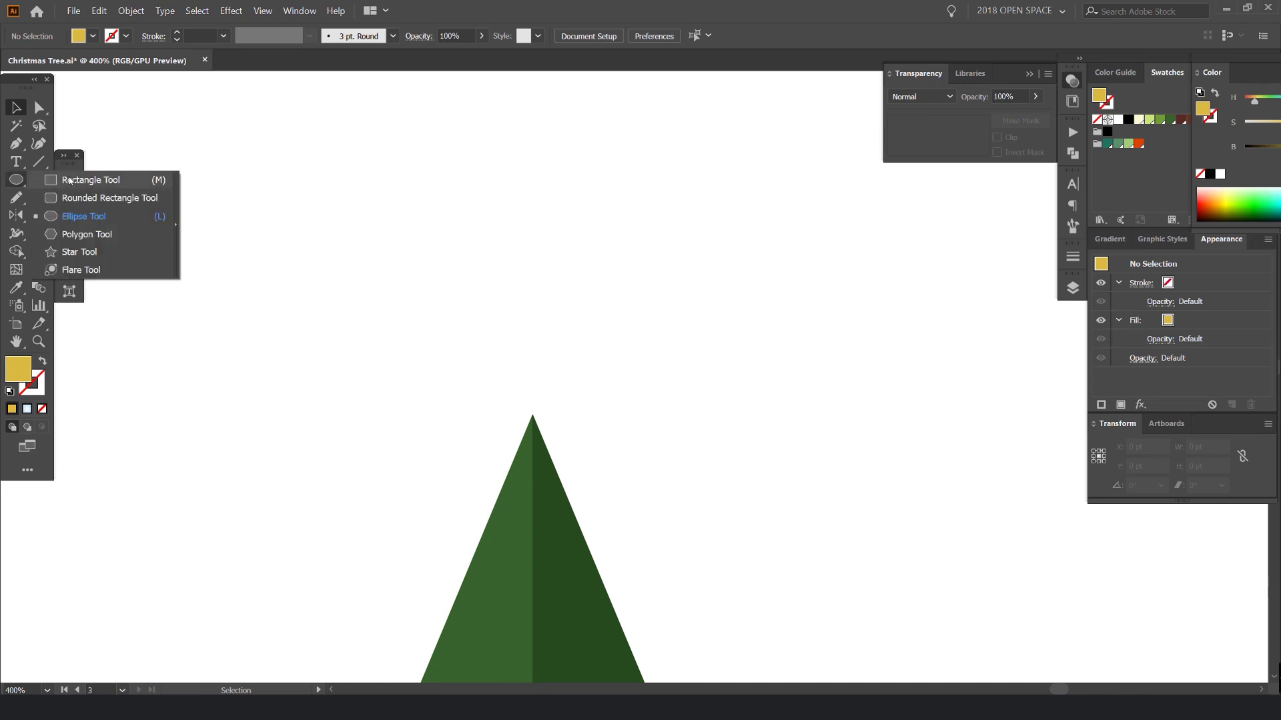
{"action": "left_click", "coordinate": [77, 252]}
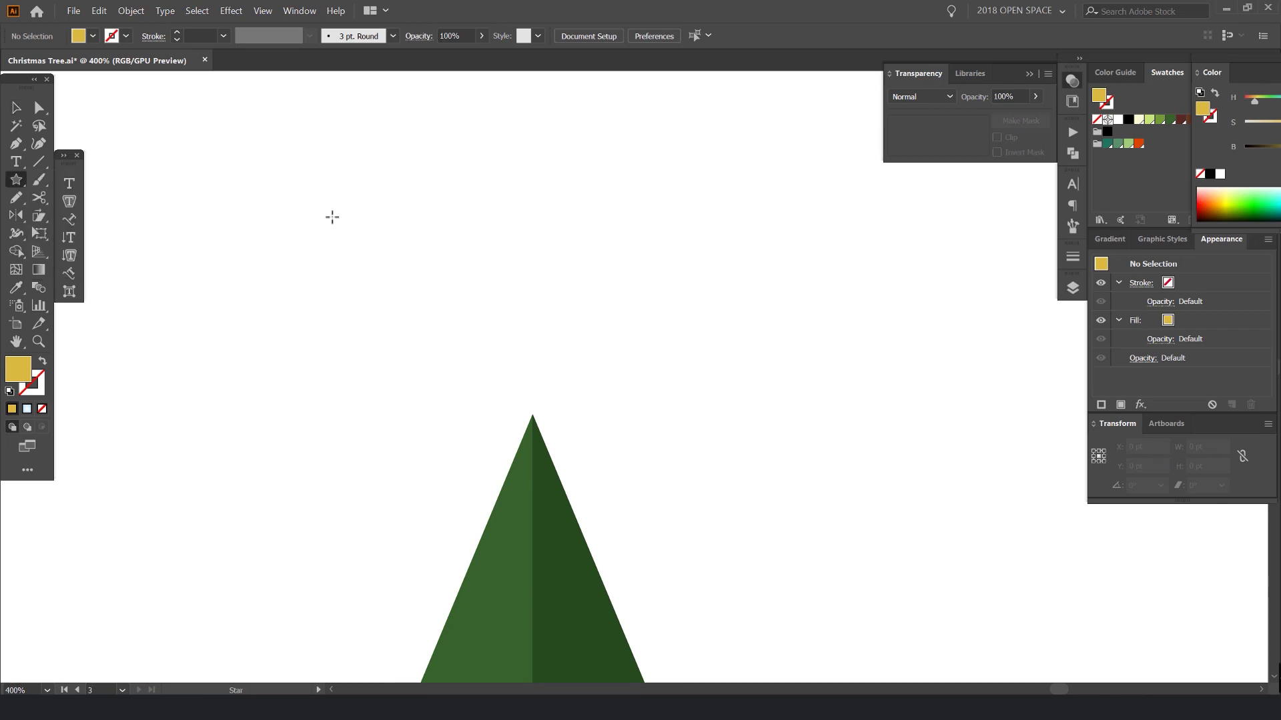
{"action": "left_click_drag", "start_coordinate": [532, 318], "coordinate": [544, 371]}
{"action": "key", "text": "v"}
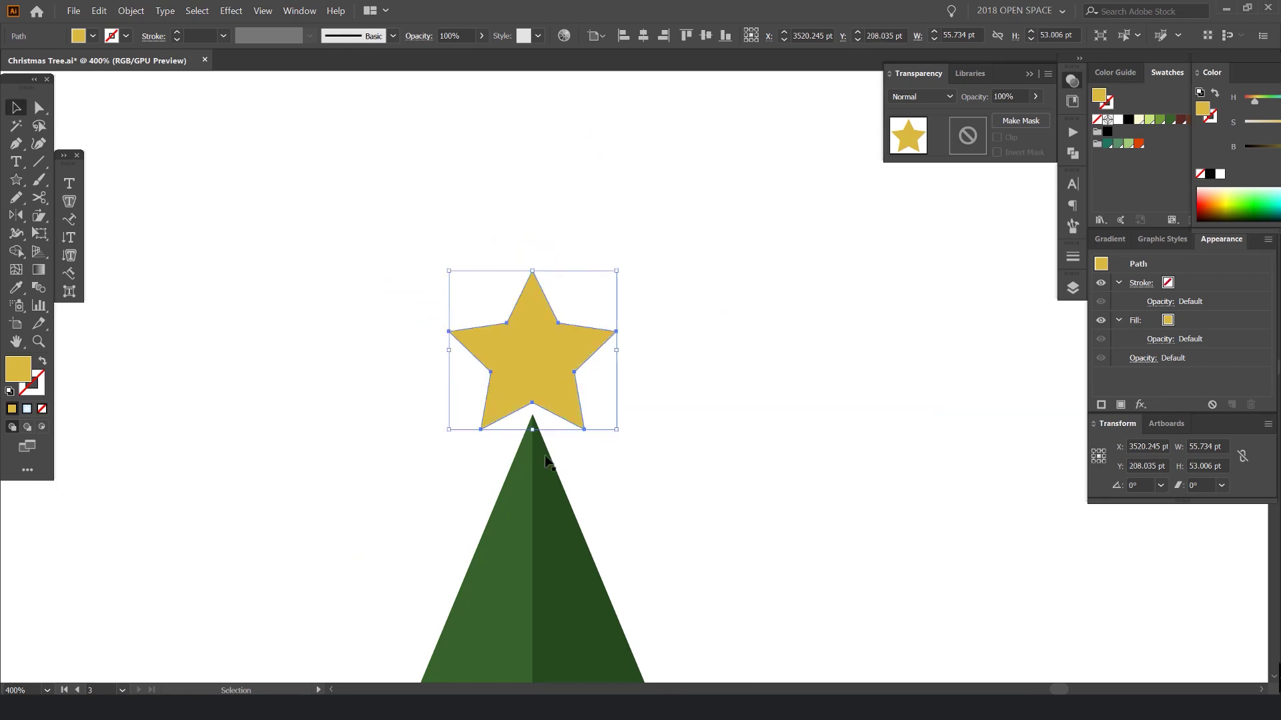
Draw a gold triangle about 4 by 5 pt over the tree's tip with the Pen tool, and select it
{"action": "scroll", "coordinate": [594, 400], "scroll_direction": "up", "scroll_amount": 5}
{"action": "left_click", "coordinate": [639, 394]}
{"action": "scroll", "coordinate": [602, 393], "scroll_direction": "up", "scroll_amount": 1}
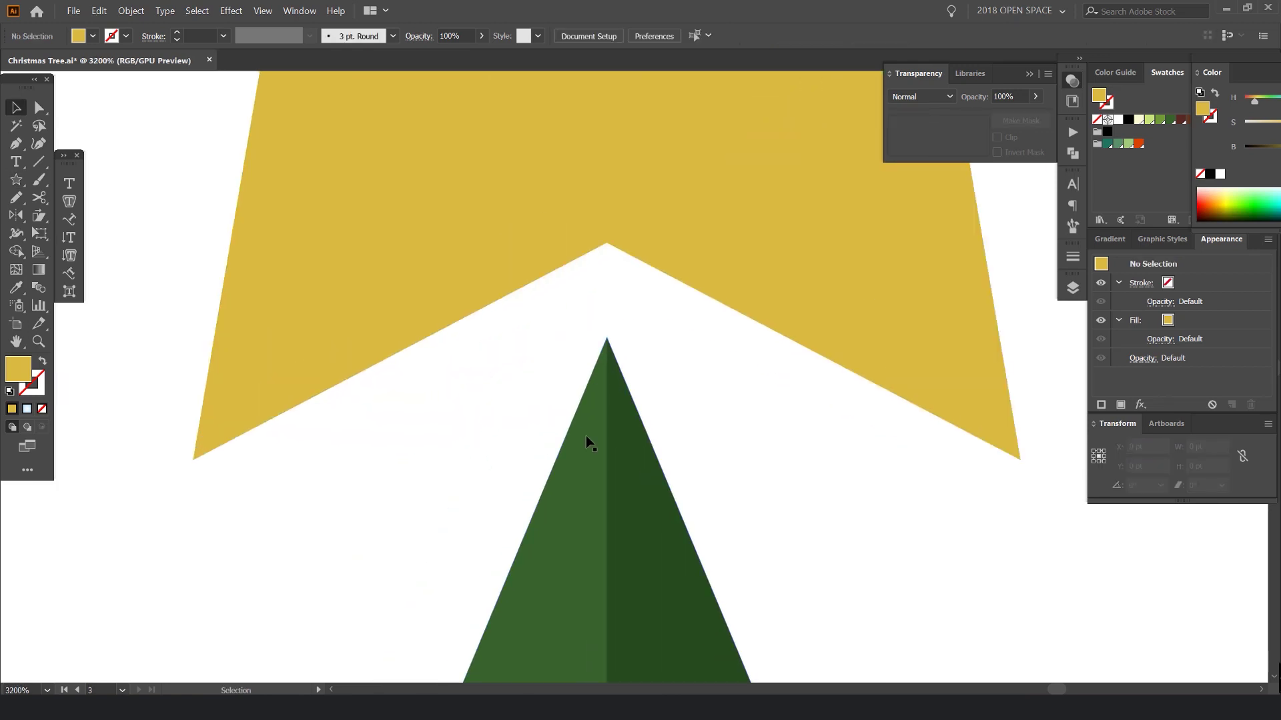
{"action": "key", "text": "p"}
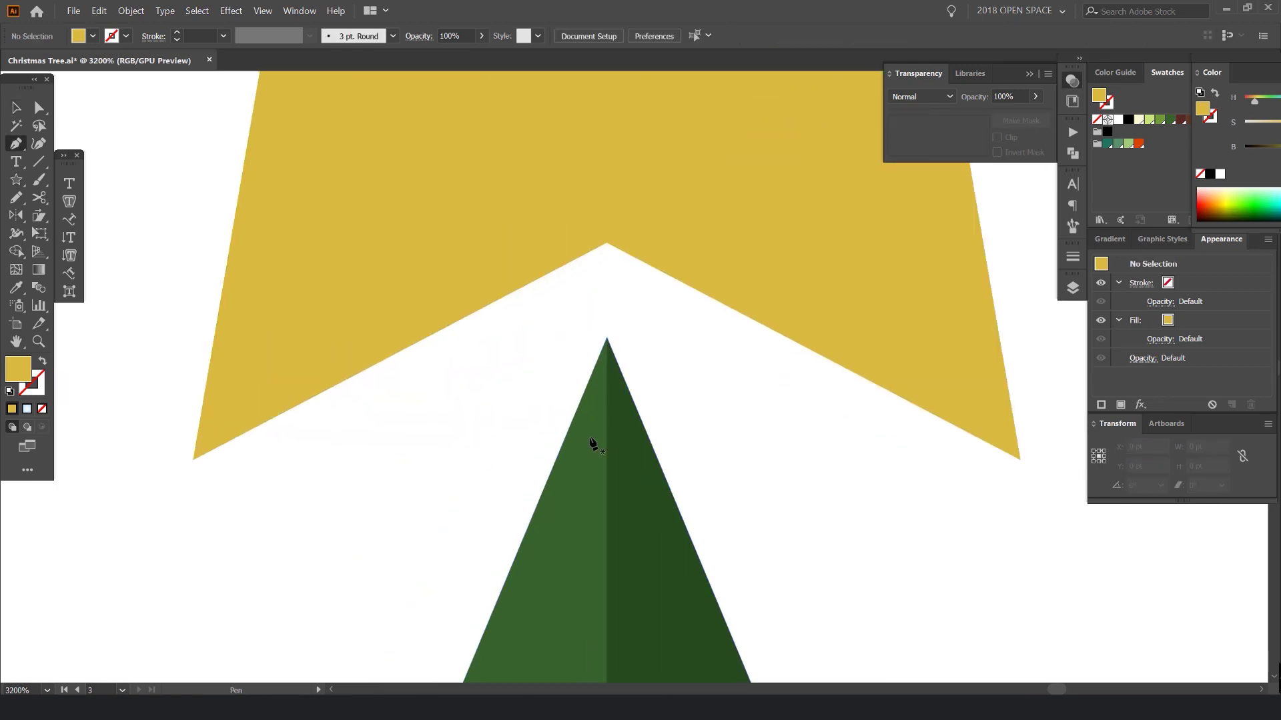
{"action": "left_click", "coordinate": [558, 455]}
{"action": "left_click", "coordinate": [655, 454]}
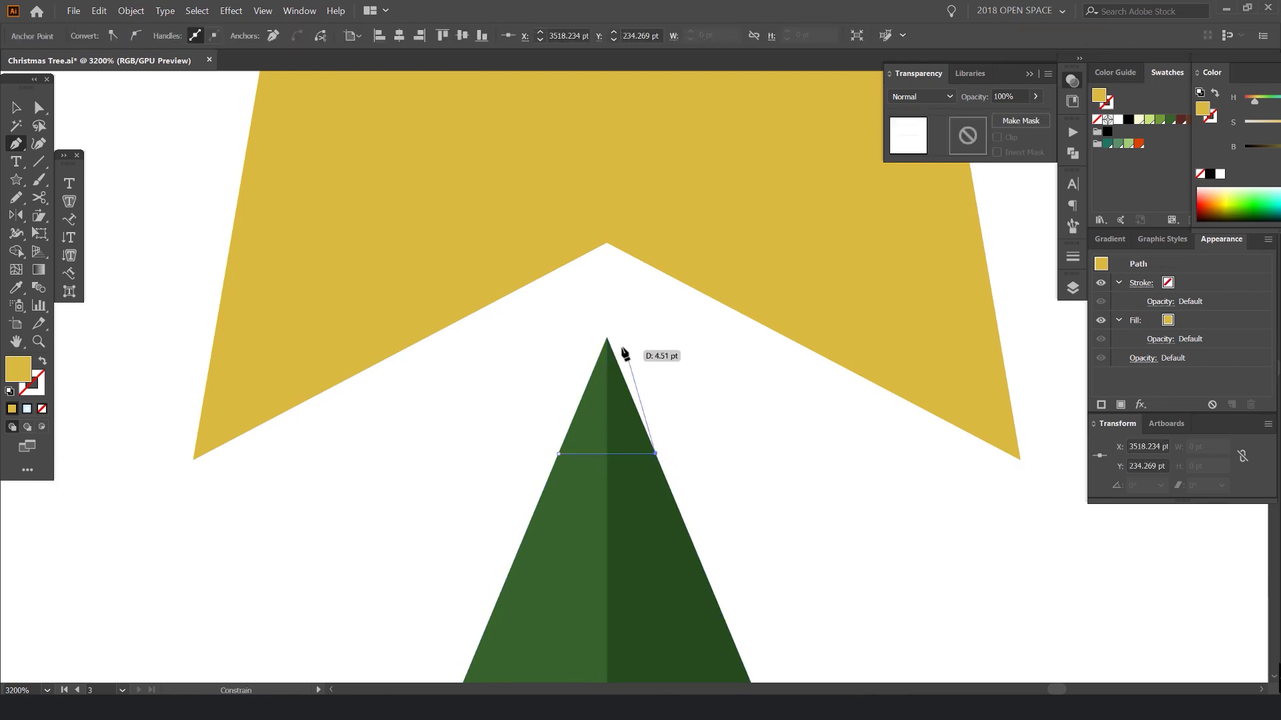
{"action": "scroll", "coordinate": [606, 339], "scroll_direction": "up", "scroll_amount": 1}
{"action": "left_click", "coordinate": [596, 345]}
{"action": "left_click", "coordinate": [499, 577]}
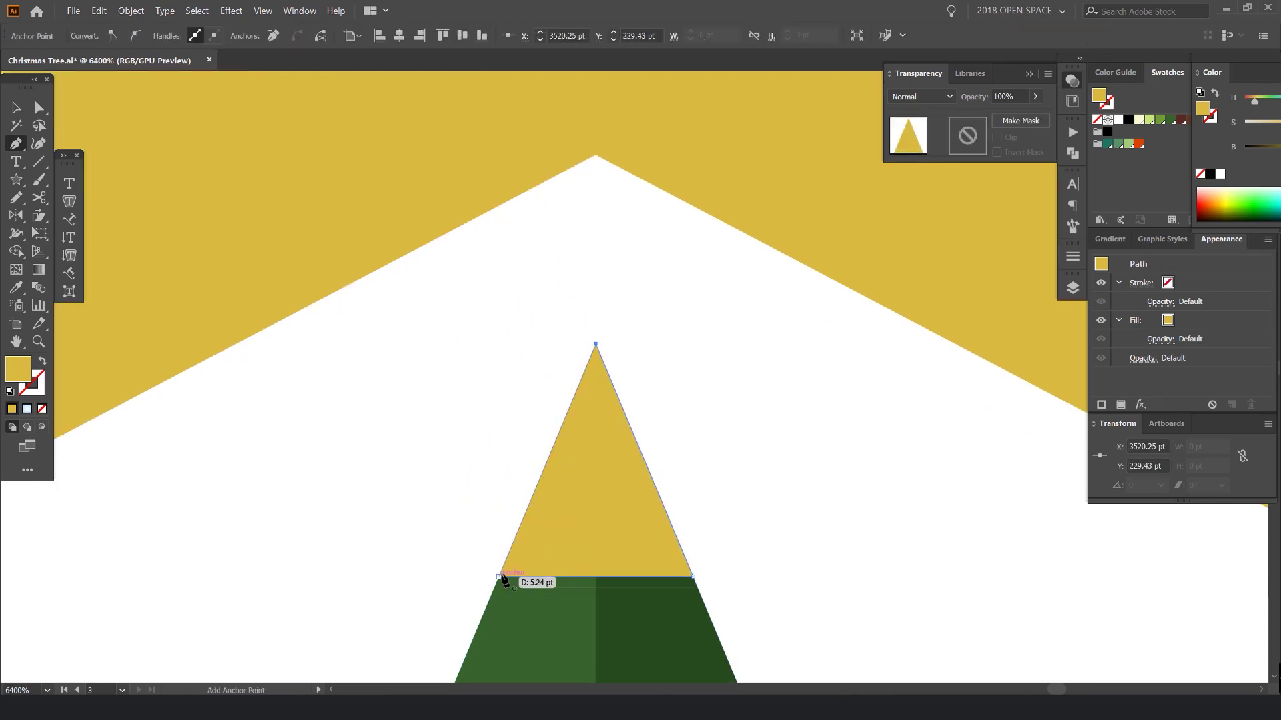
{"action": "key", "text": "v"}
{"action": "left_click", "coordinate": [772, 450]}
{"action": "scroll", "coordinate": [720, 443], "scroll_direction": "down", "scroll_amount": 3}
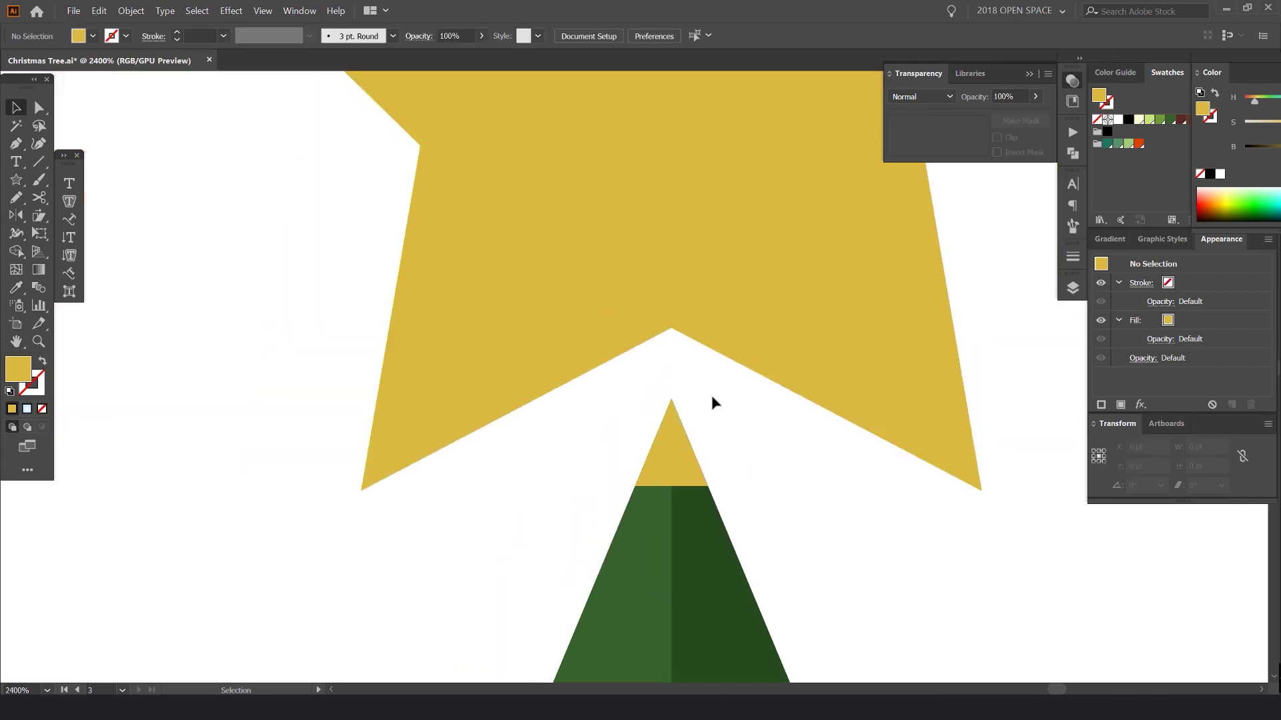
{"action": "left_click", "coordinate": [674, 419]}
{"action": "scroll", "coordinate": [703, 429], "scroll_direction": "up", "scroll_amount": 1}
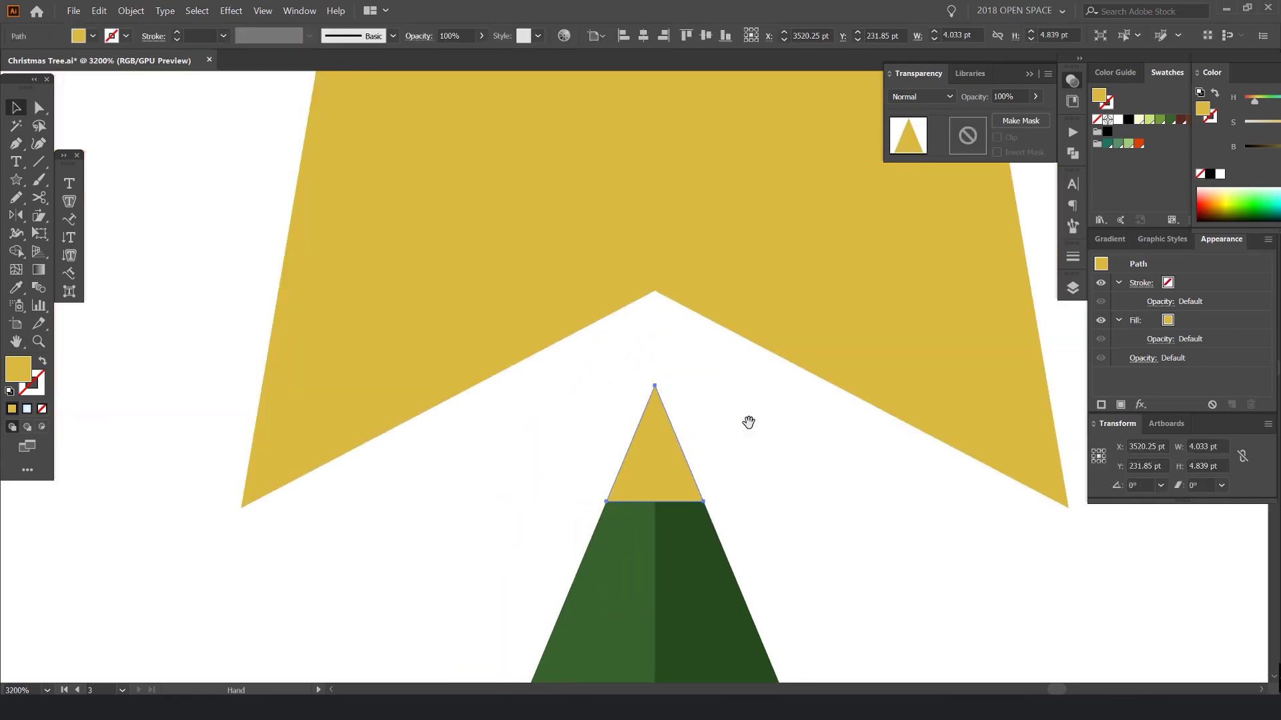
Try moving the gold triangle away from the tree's tip, and undo that move
{"action": "left_click_drag", "start_coordinate": [748, 422], "coordinate": [667, 431]}
{"action": "scroll", "coordinate": [574, 435], "scroll_direction": "up", "scroll_amount": 1}
{"action": "left_click_drag", "start_coordinate": [610, 477], "coordinate": [782, 470]}
{"action": "key", "text": "ctrl+z"}
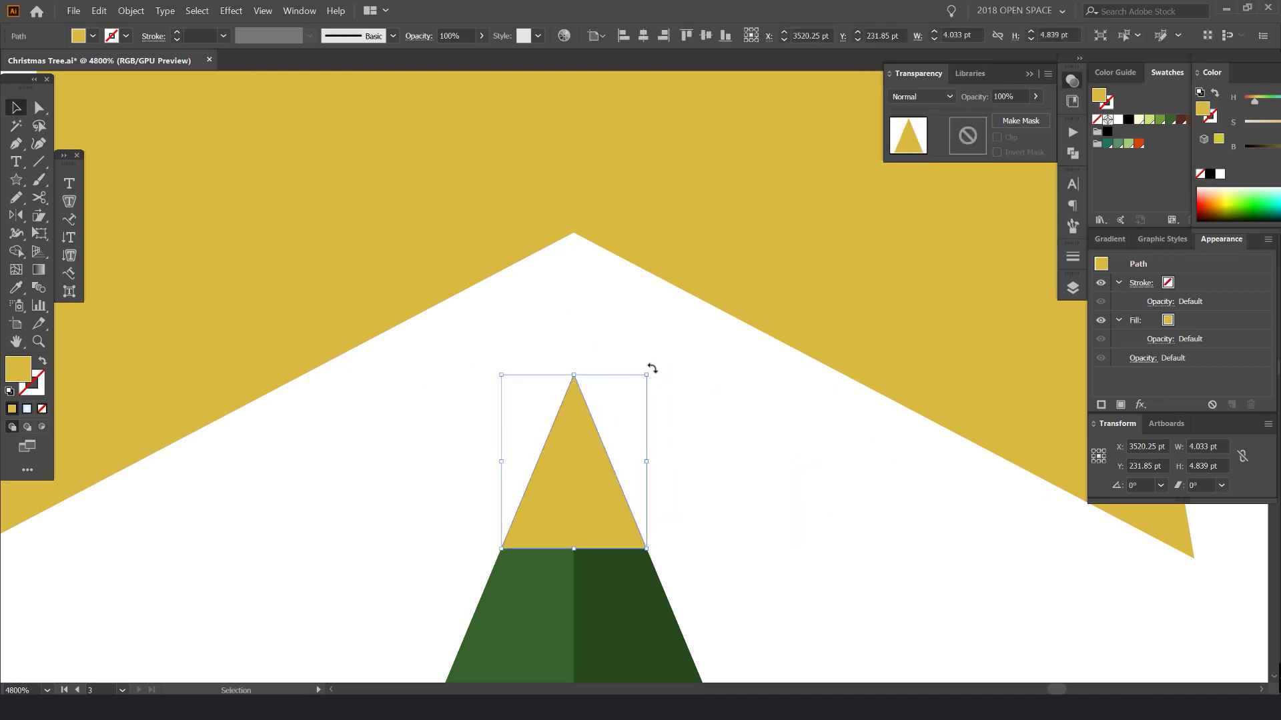
Place an upside-down copy of the gold triangle so it links the star's lower notch with the triangle on the tree's tip
{"action": "mouse_move", "coordinate": [652, 368]}
{"action": "left_mouse_down"}
{"action": "mouse_move", "coordinate": [472, 585]}
{"action": "mouse_move", "coordinate": [657, 505]}
{"action": "mouse_move", "coordinate": [610, 307]}
{"action": "mouse_move", "coordinate": [777, 435]}
{"action": "mouse_move", "coordinate": [668, 349]}
{"action": "left_mouse_up"}
{"action": "scroll", "coordinate": [643, 403], "scroll_direction": "up", "scroll_amount": 5}
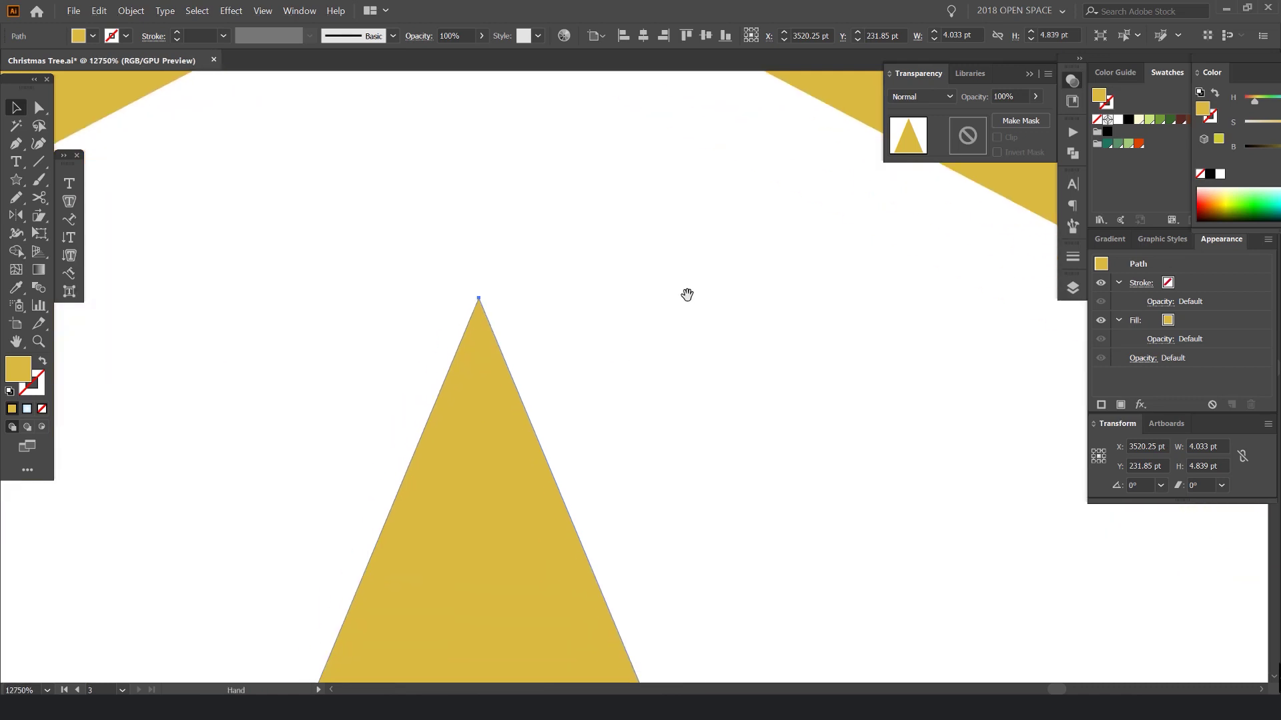
{"action": "left_click_drag", "start_coordinate": [677, 295], "coordinate": [430, 646]}
{"action": "scroll", "coordinate": [638, 448], "scroll_direction": "down", "scroll_amount": 5}
{"action": "left_click_drag", "start_coordinate": [523, 452], "coordinate": [531, 399]}
{"action": "left_click", "coordinate": [669, 449]}
{"action": "scroll", "coordinate": [669, 449], "scroll_direction": "down", "scroll_amount": 5}
{"action": "scroll", "coordinate": [858, 371], "scroll_direction": "down", "scroll_amount": 2}
{"action": "scroll", "coordinate": [755, 405], "scroll_direction": "up", "scroll_amount": 8}
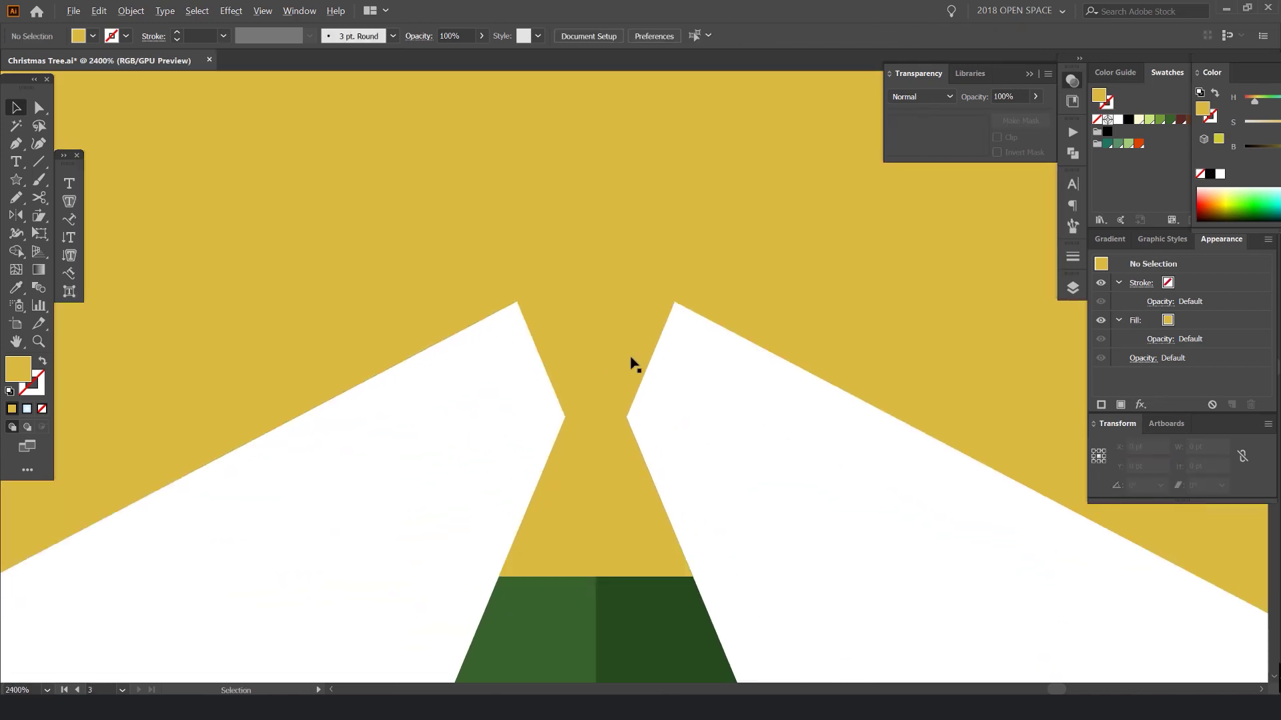
Stretch the upside-down gold triangle by moving its lower tip anchor straight down towards the tree
{"action": "left_click", "coordinate": [609, 338]}
{"action": "key", "text": "a"}
{"action": "left_click_drag", "start_coordinate": [596, 492], "coordinate": [595, 569]}
{"action": "key", "text": "v"}
{"action": "left_click", "coordinate": [748, 505]}
{"action": "scroll", "coordinate": [632, 409], "scroll_direction": "down", "scroll_amount": 4}
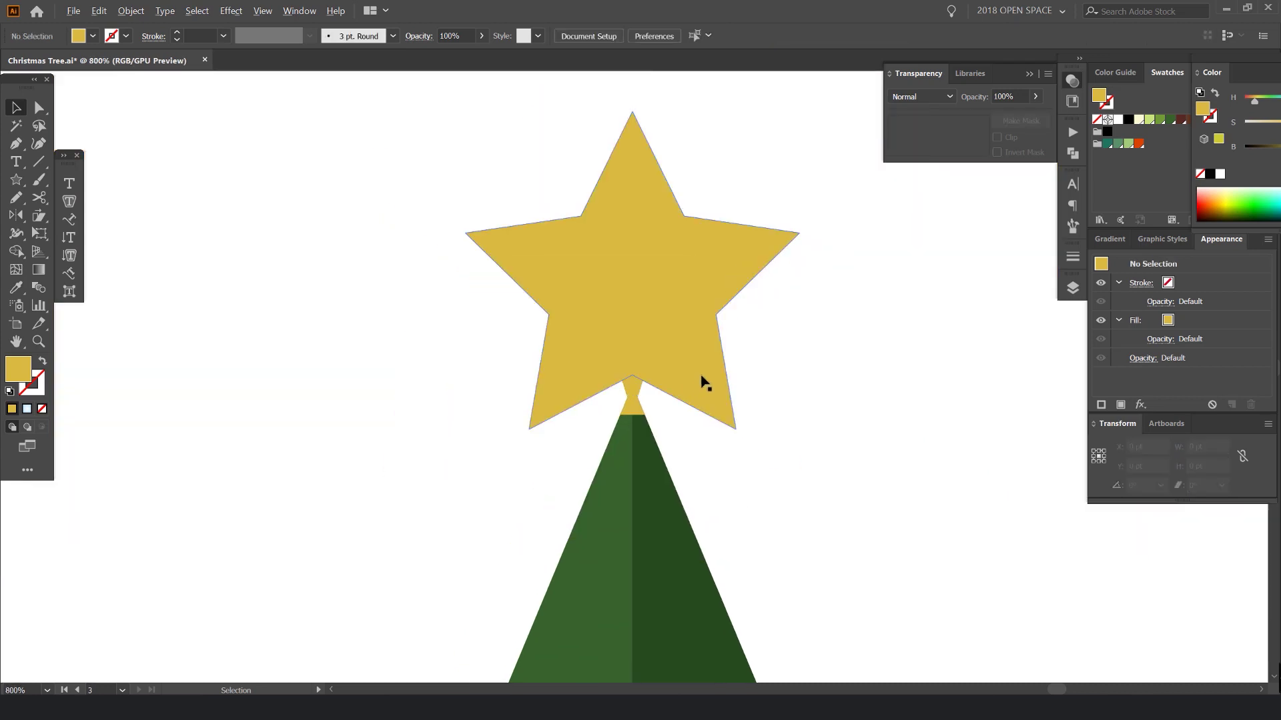
Try moving the upright gold triangle to the right of the tree's tip, and undo that move
{"action": "scroll", "coordinate": [700, 380], "scroll_direction": "up", "scroll_amount": 3}
{"action": "left_click_drag", "start_coordinate": [559, 435], "coordinate": [675, 445]}
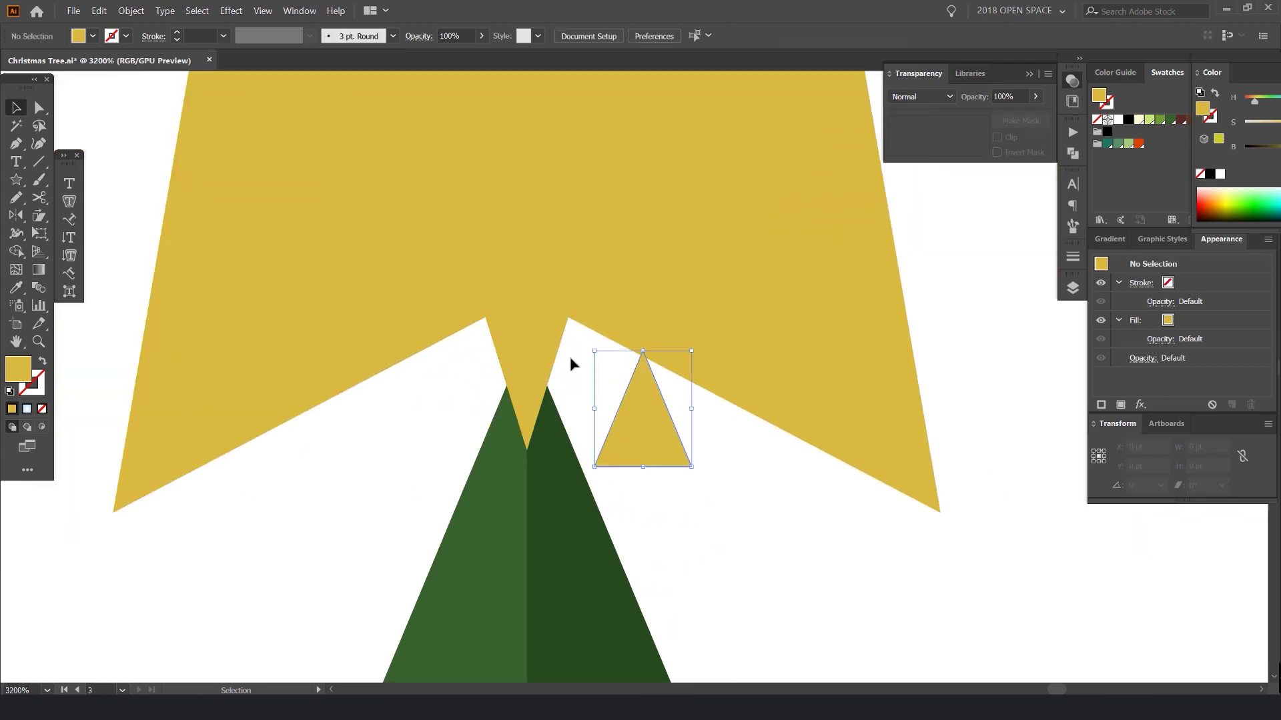
{"action": "scroll", "coordinate": [556, 425], "scroll_direction": "down", "scroll_amount": 3}
{"action": "scroll", "coordinate": [554, 423], "scroll_direction": "up", "scroll_amount": 3}
{"action": "scroll", "coordinate": [532, 390], "scroll_direction": "down", "scroll_amount": 6}
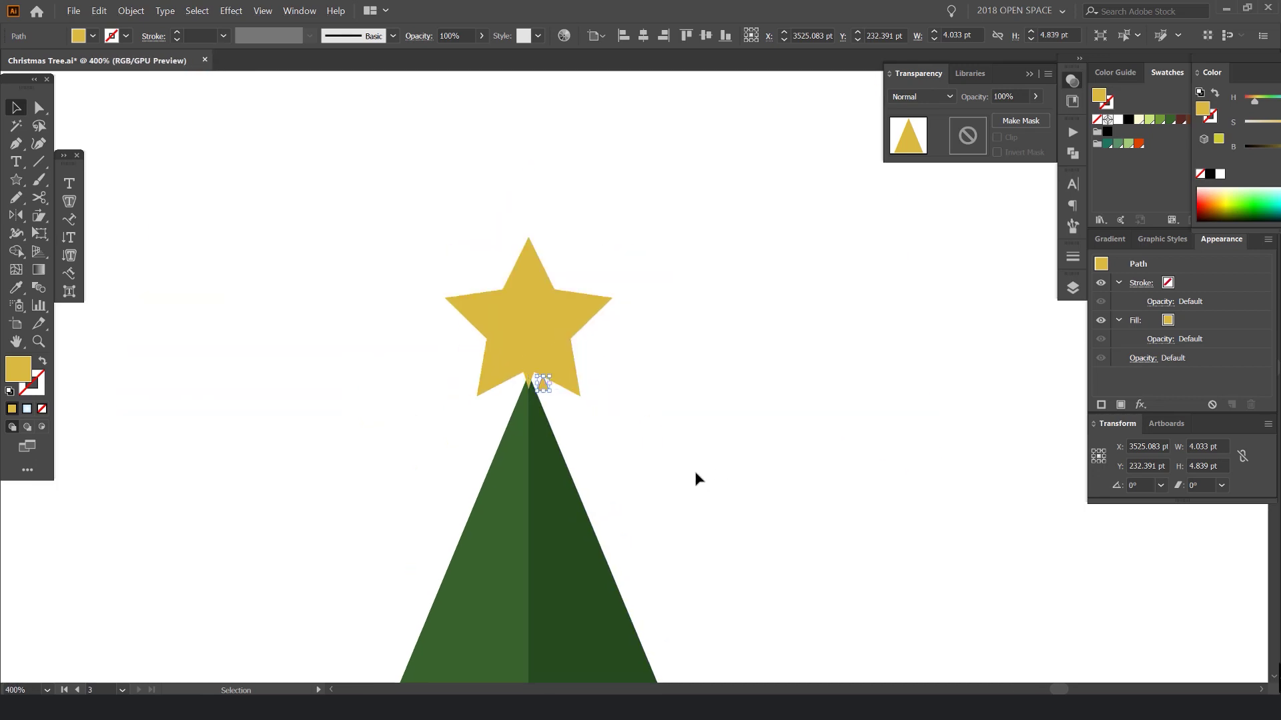
{"action": "left_click", "coordinate": [695, 480]}
{"action": "scroll", "coordinate": [700, 474], "scroll_direction": "down", "scroll_amount": 2}
{"action": "scroll", "coordinate": [530, 433], "scroll_direction": "up", "scroll_amount": 3}
{"action": "key", "text": "ctrl+z"}
{"action": "left_click", "coordinate": [894, 457]}
{"action": "scroll", "coordinate": [892, 458], "scroll_direction": "down", "scroll_amount": 2}
{"action": "scroll", "coordinate": [896, 455], "scroll_direction": "up", "scroll_amount": 5}
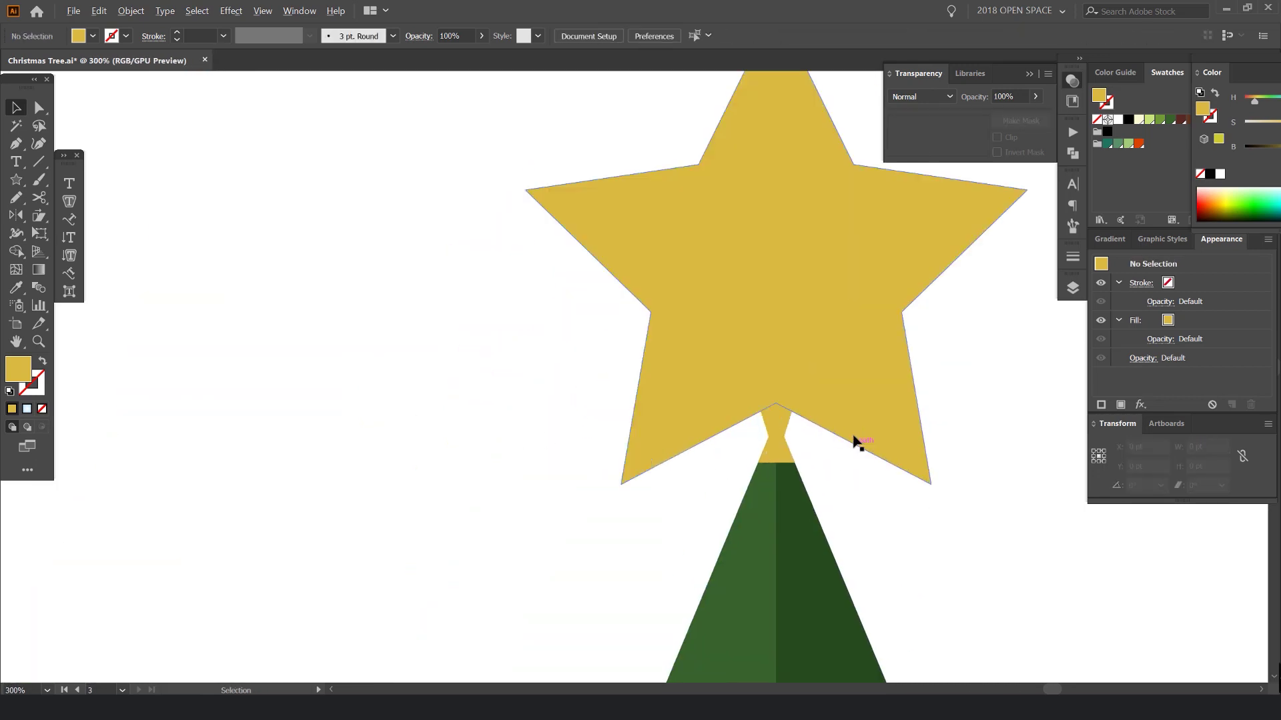
{"action": "scroll", "coordinate": [681, 437], "scroll_direction": "down", "scroll_amount": 6}
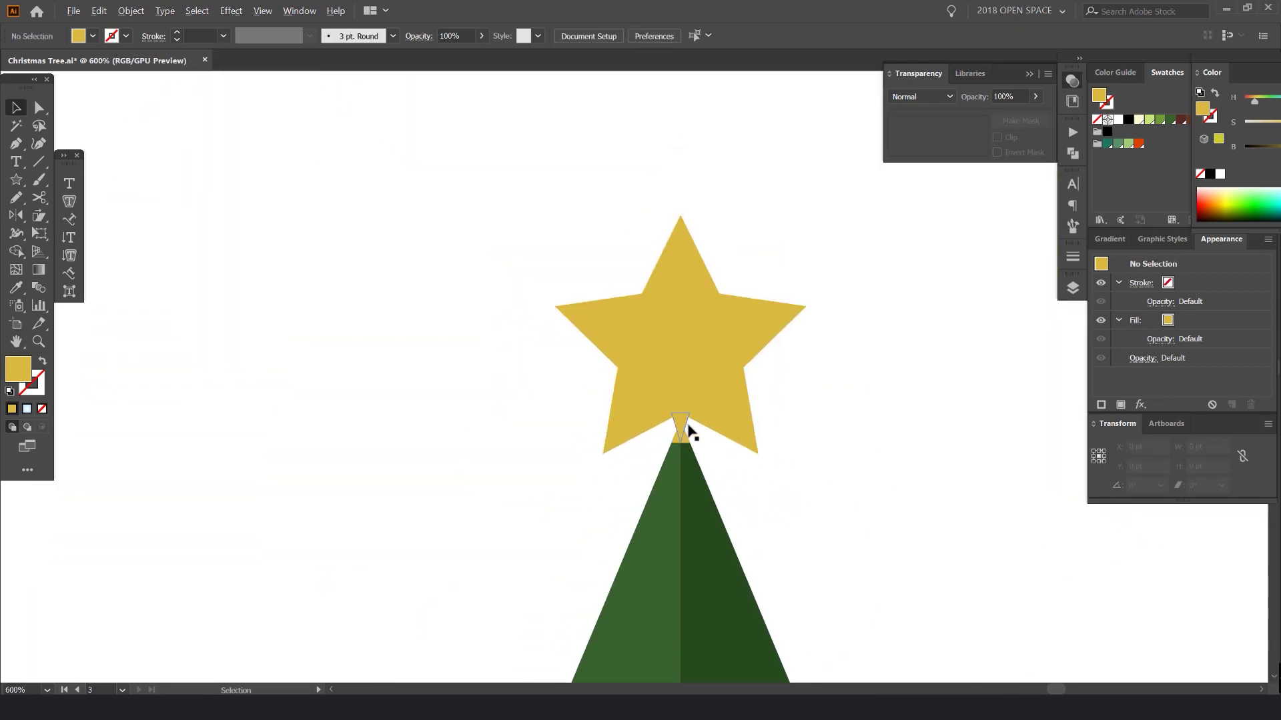
Move the gold, red and blue balls on the starred tree's top tier slightly upward
{"action": "scroll", "coordinate": [729, 243], "scroll_direction": "up", "scroll_amount": 3}
{"action": "scroll", "coordinate": [617, 400], "scroll_direction": "up", "scroll_amount": 1}
{"action": "left_click_drag", "start_coordinate": [617, 401], "coordinate": [618, 336]}
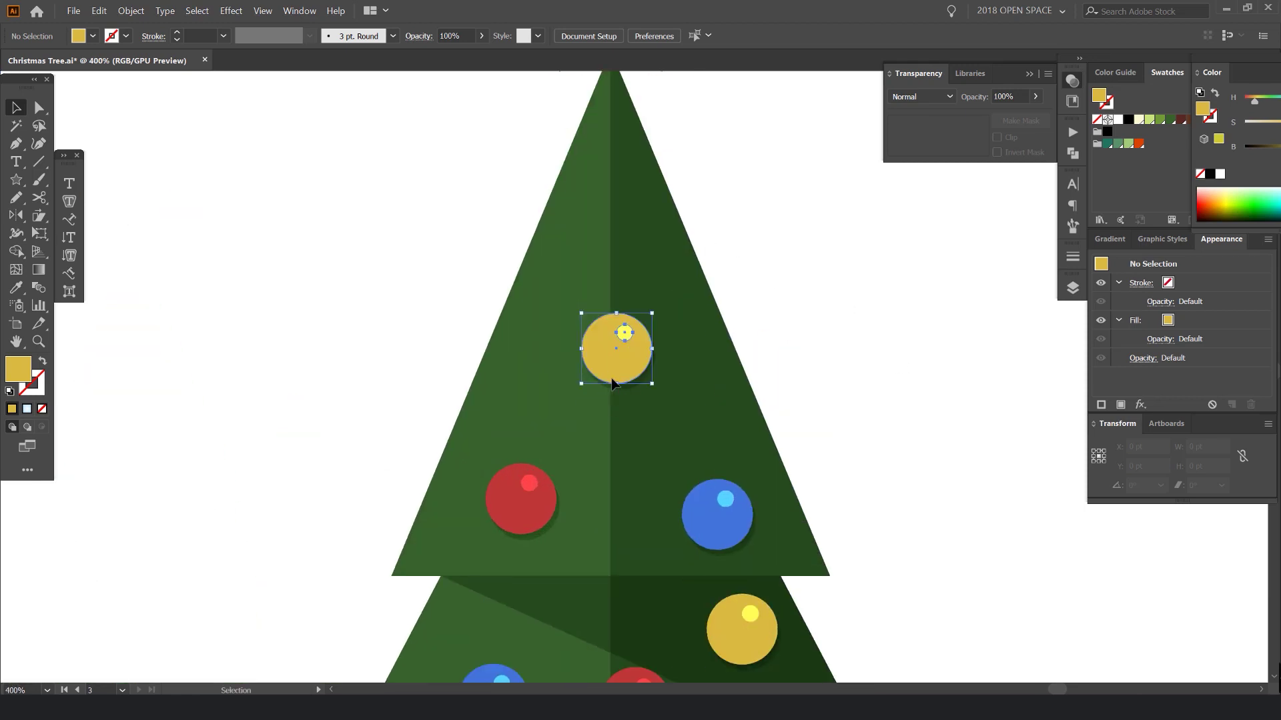
{"action": "left_click_drag", "start_coordinate": [540, 496], "coordinate": [540, 476]}
{"action": "left_click_drag", "start_coordinate": [720, 527], "coordinate": [720, 506]}
{"action": "scroll", "coordinate": [753, 485], "scroll_direction": "down", "scroll_amount": 2}
{"action": "scroll", "coordinate": [800, 384], "scroll_direction": "down", "scroll_amount": 1}
{"action": "left_click", "coordinate": [838, 287]}
{"action": "key", "text": "alt+space"}
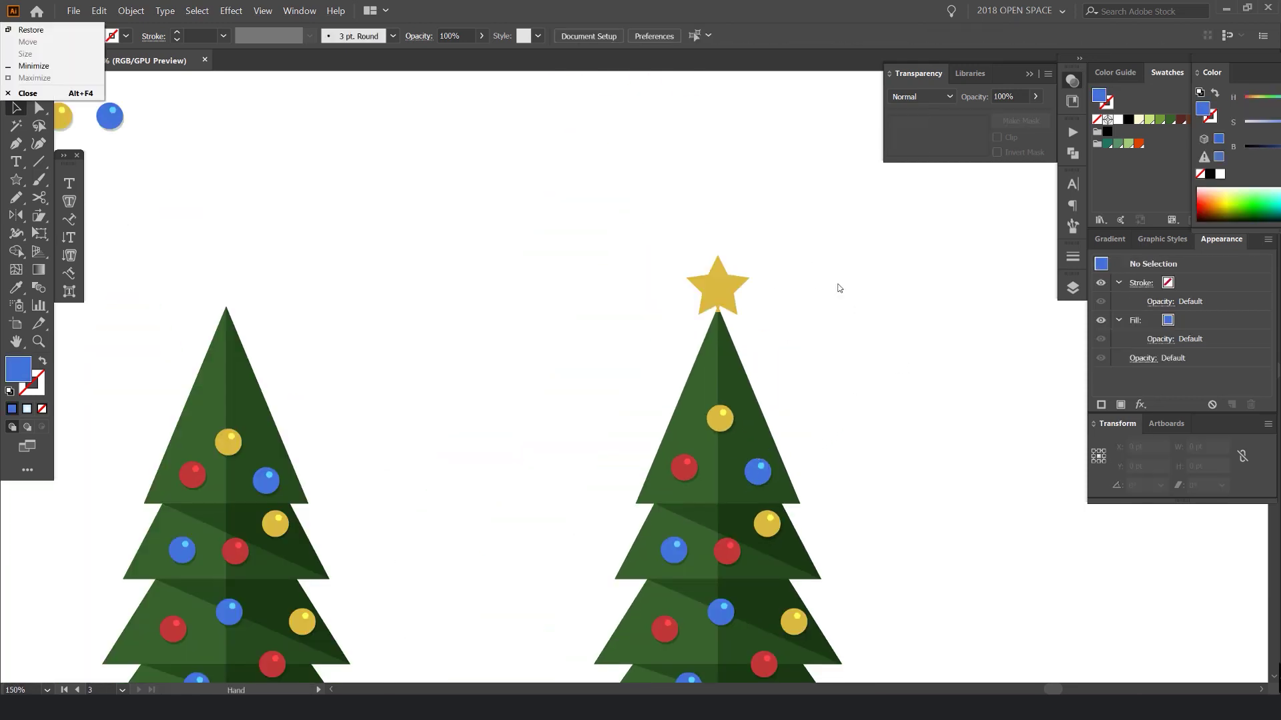
{"action": "key", "text": "Escape"}
Draw a rectangle about 1672 by 890 pt to the right of the trees and fill it with medium green
{"action": "scroll", "coordinate": [759, 233], "scroll_direction": "down", "scroll_amount": 3}
{"action": "mouse_move", "coordinate": [814, 214]}
{"action": "left_mouse_down"}
{"action": "mouse_move", "coordinate": [353, 236]}
{"action": "mouse_move", "coordinate": [792, 437]}
{"action": "mouse_move", "coordinate": [821, 475]}
{"action": "left_mouse_up"}
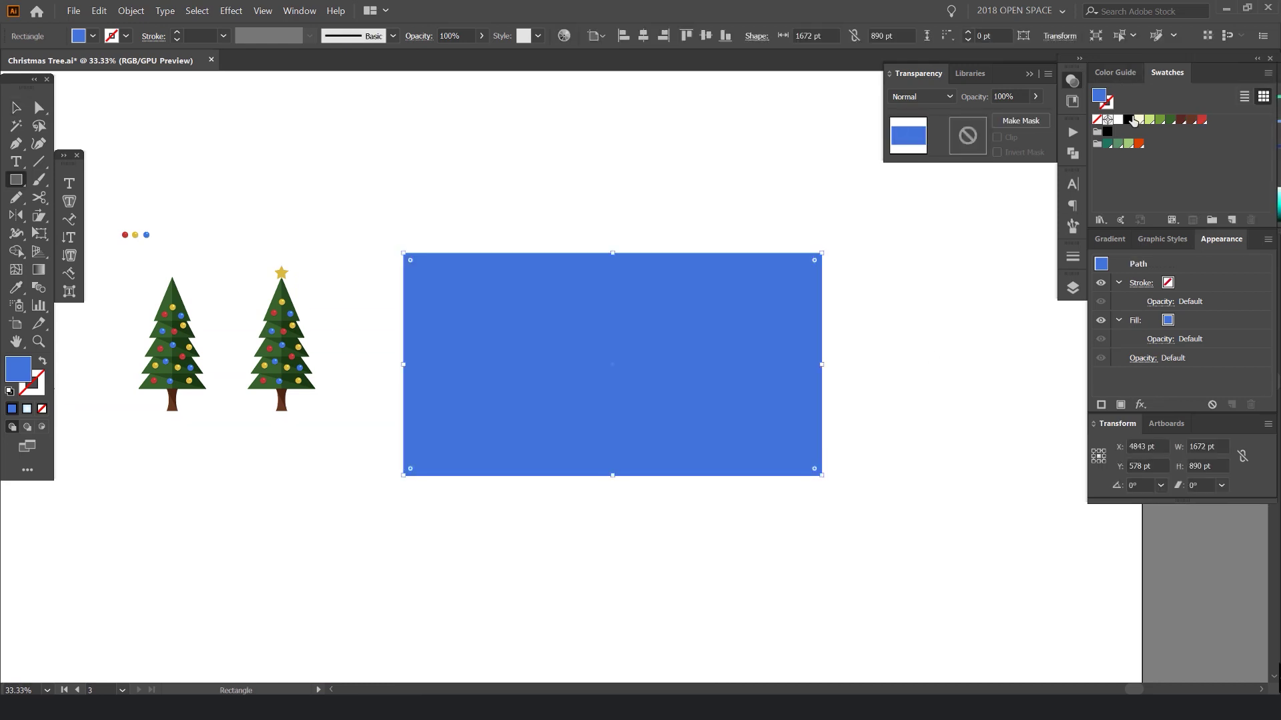
{"action": "left_click", "coordinate": [1171, 121]}
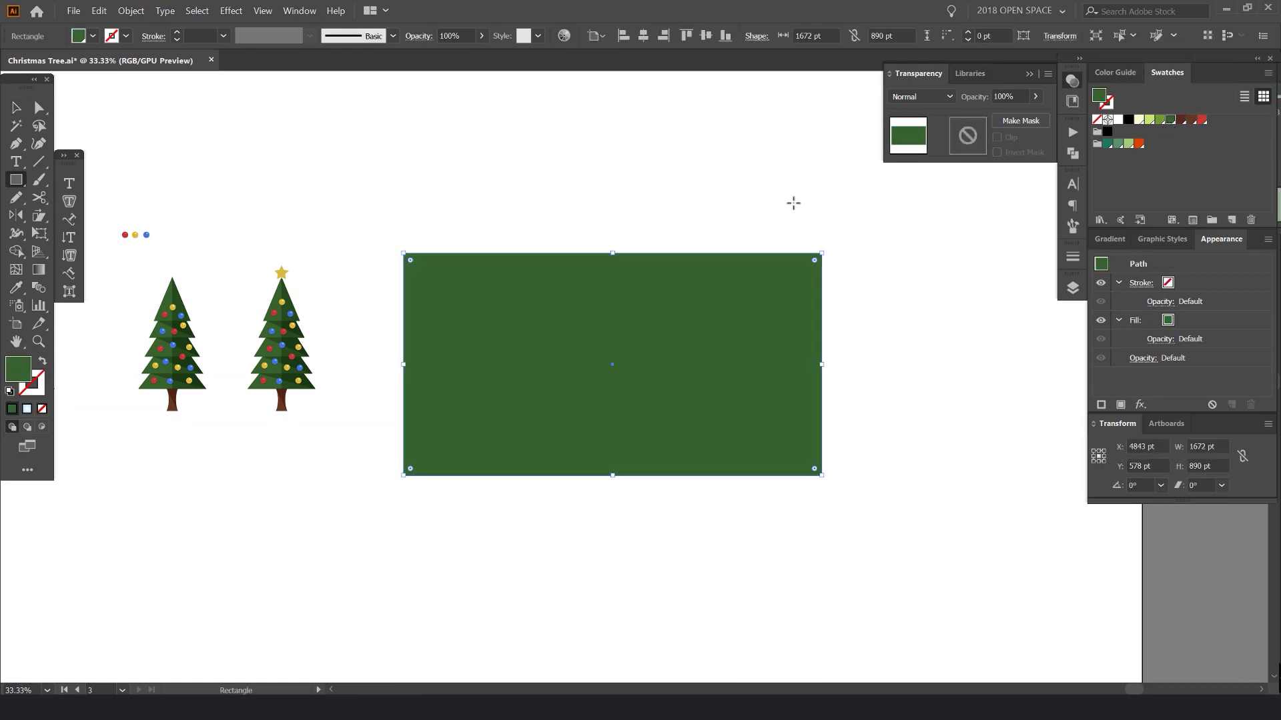
{"action": "left_click", "coordinate": [1160, 120]}
Group the starred tree and place a copy of it on the green rectangle
{"action": "left_click_drag", "start_coordinate": [351, 251], "coordinate": [263, 454]}
{"action": "scroll", "coordinate": [245, 346], "scroll_direction": "up", "scroll_amount": 1}
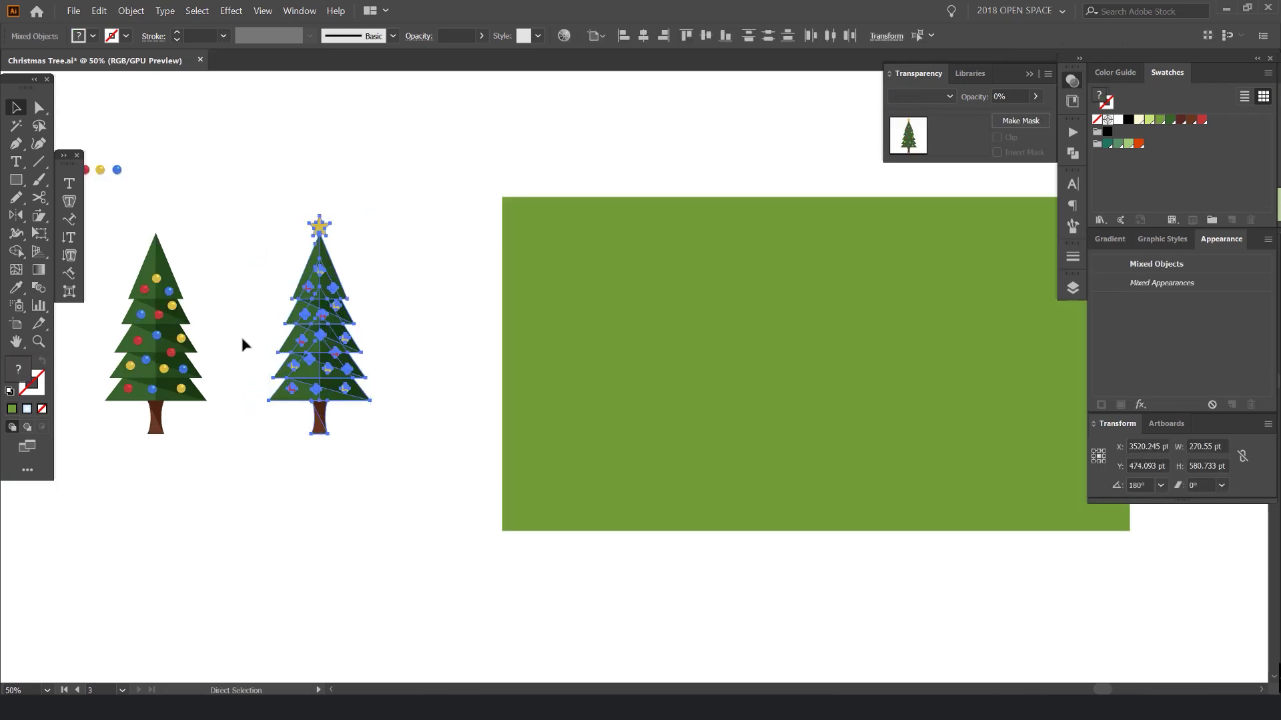
{"action": "key", "text": "v"}
{"action": "left_click_drag", "start_coordinate": [332, 352], "coordinate": [838, 382]}
{"action": "left_click_drag", "start_coordinate": [882, 341], "coordinate": [694, 344]}
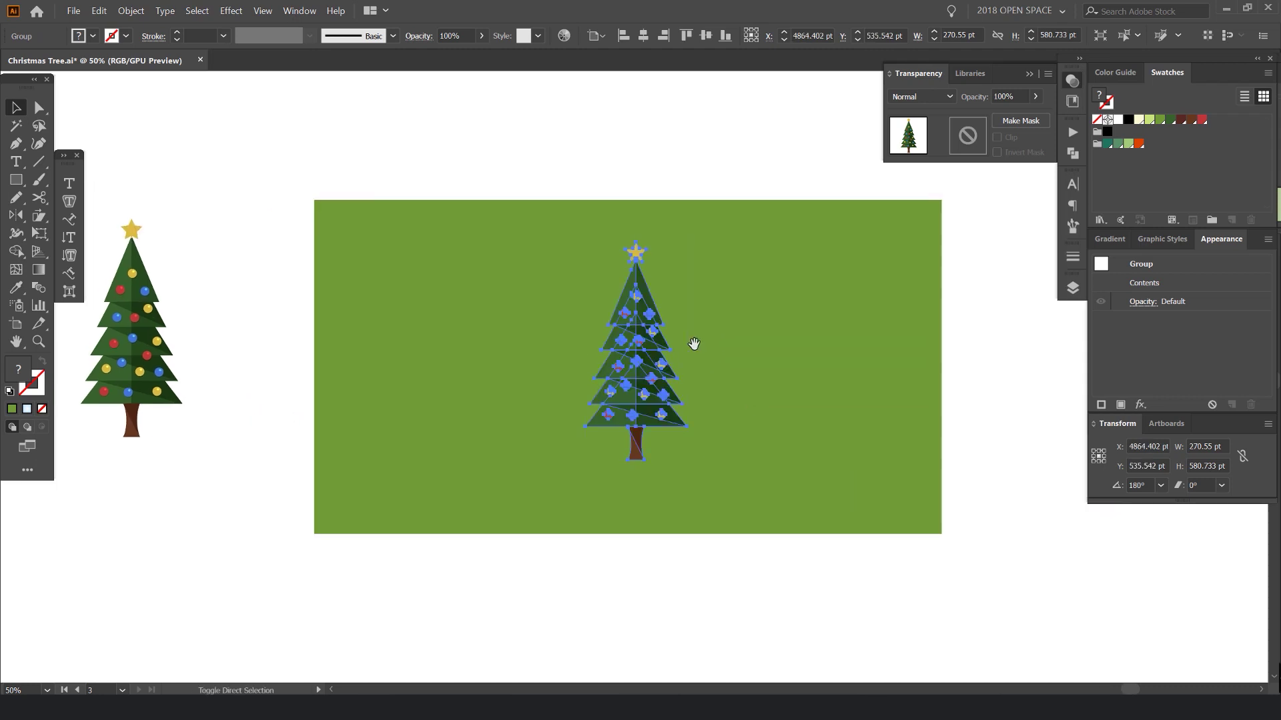
{"action": "left_click", "coordinate": [734, 172]}
{"action": "key", "text": "Tab"}
{"action": "scroll", "coordinate": [734, 266], "scroll_direction": "up", "scroll_amount": 2}
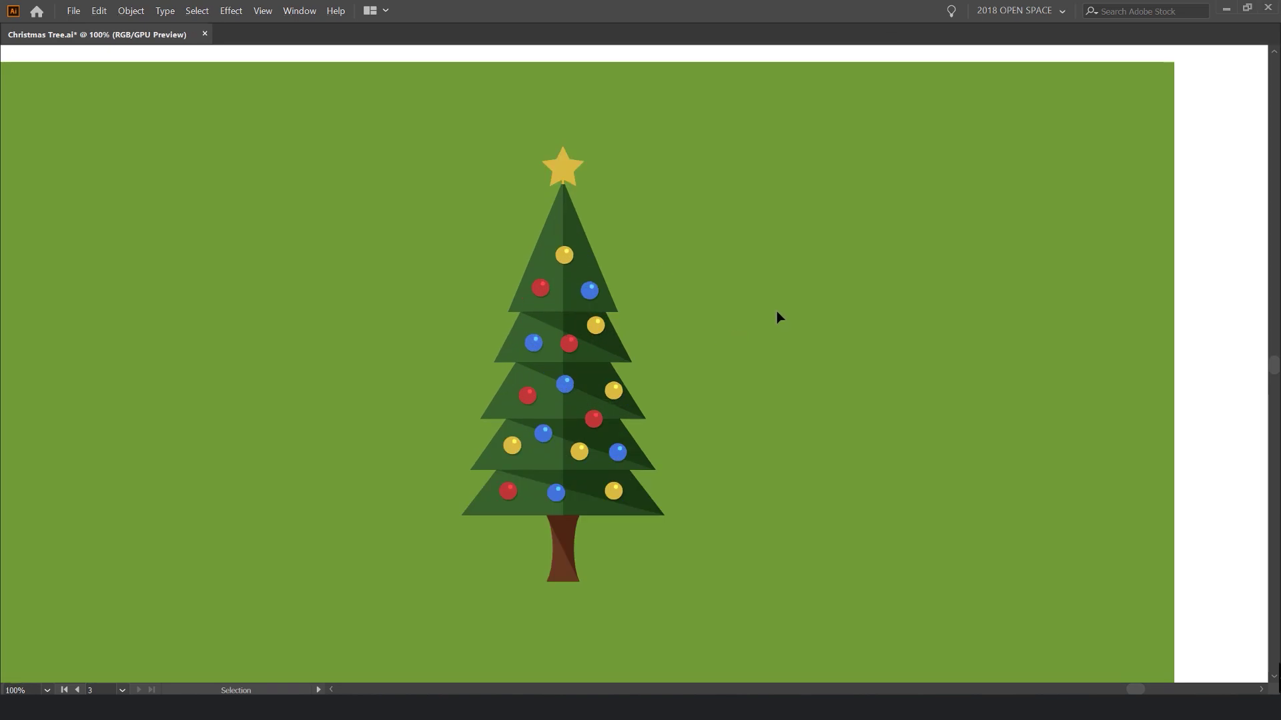
Move the tree copy slightly left and down, closer to the middle of the green rectangle
{"action": "scroll", "coordinate": [767, 300], "scroll_direction": "down", "scroll_amount": 1}
{"action": "left_click_drag", "start_coordinate": [757, 286], "coordinate": [758, 276]}
{"action": "left_click_drag", "start_coordinate": [646, 332], "coordinate": [629, 338]}
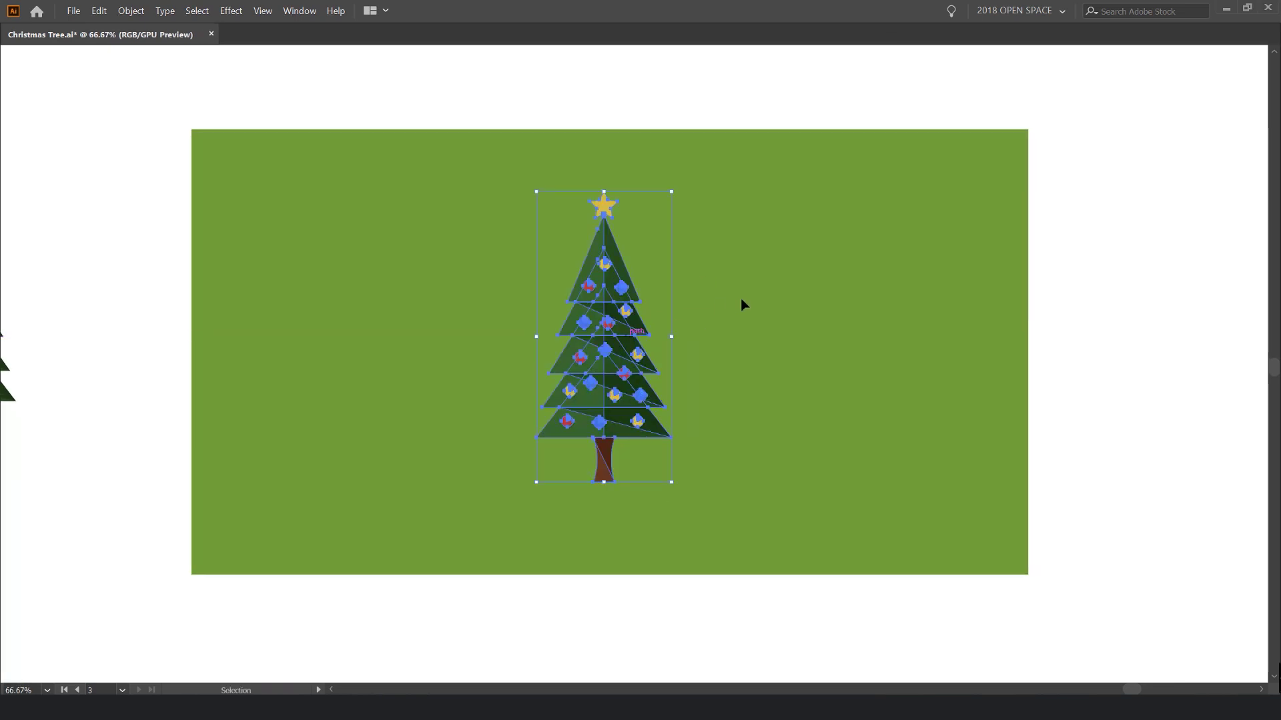
{"action": "left_click", "coordinate": [740, 302]}
{"action": "key", "text": "Tab"}
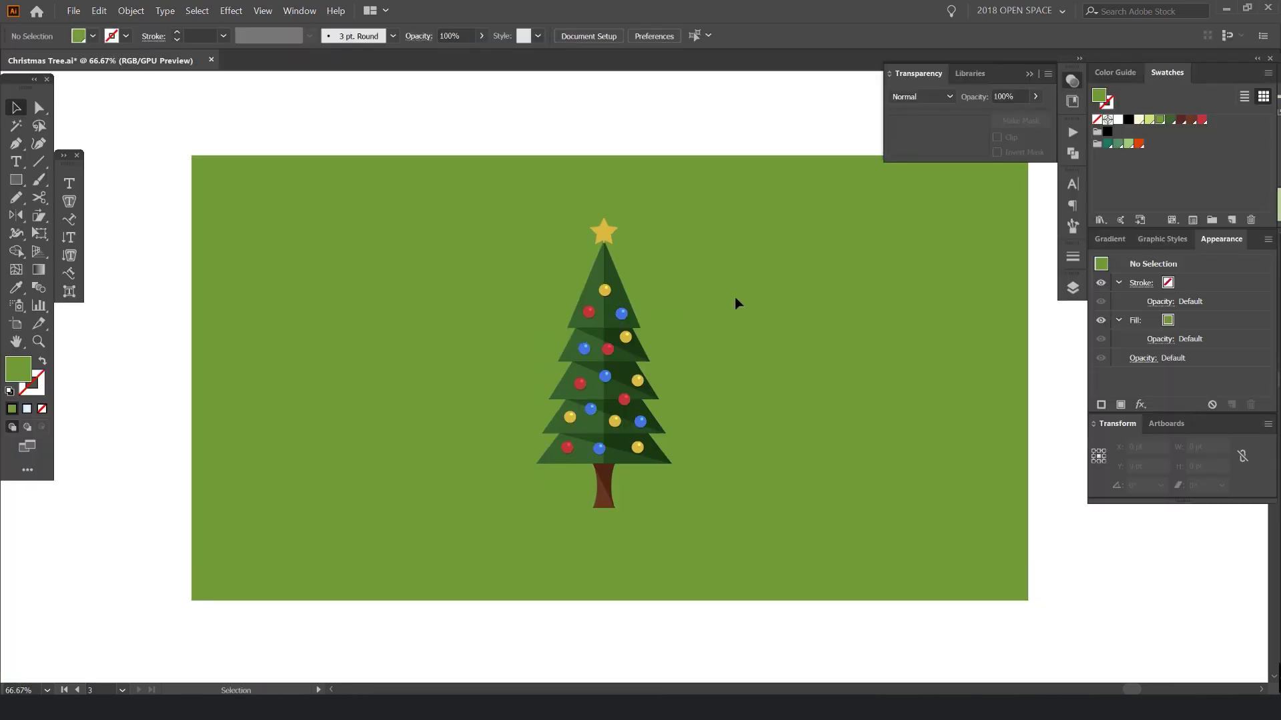
{"action": "key", "text": "Tab"}
Try moving the selected tree to the right across the green background, and undo the move
{"action": "left_click", "coordinate": [607, 299]}
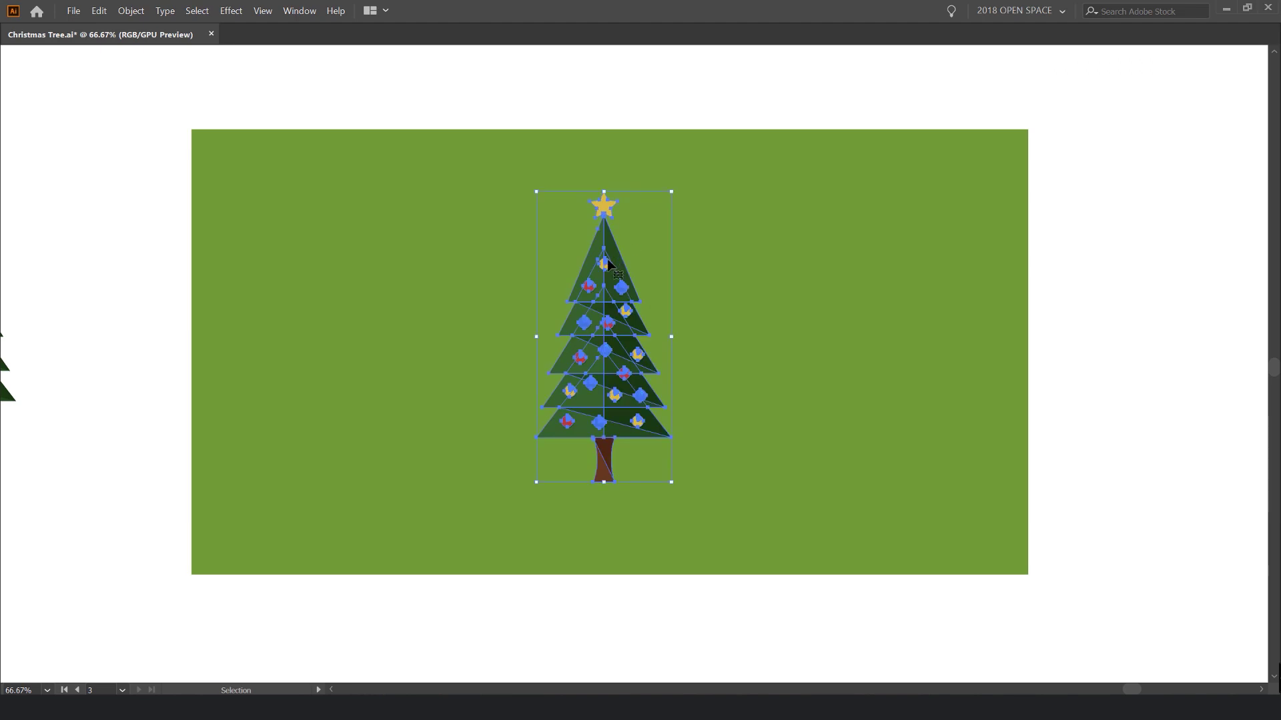
{"action": "left_click_drag", "start_coordinate": [607, 299], "coordinate": [741, 298]}
{"action": "key", "text": "ctrl+z"}
{"action": "key", "text": "Tab"}
{"action": "left_click", "coordinate": [1071, 86]}
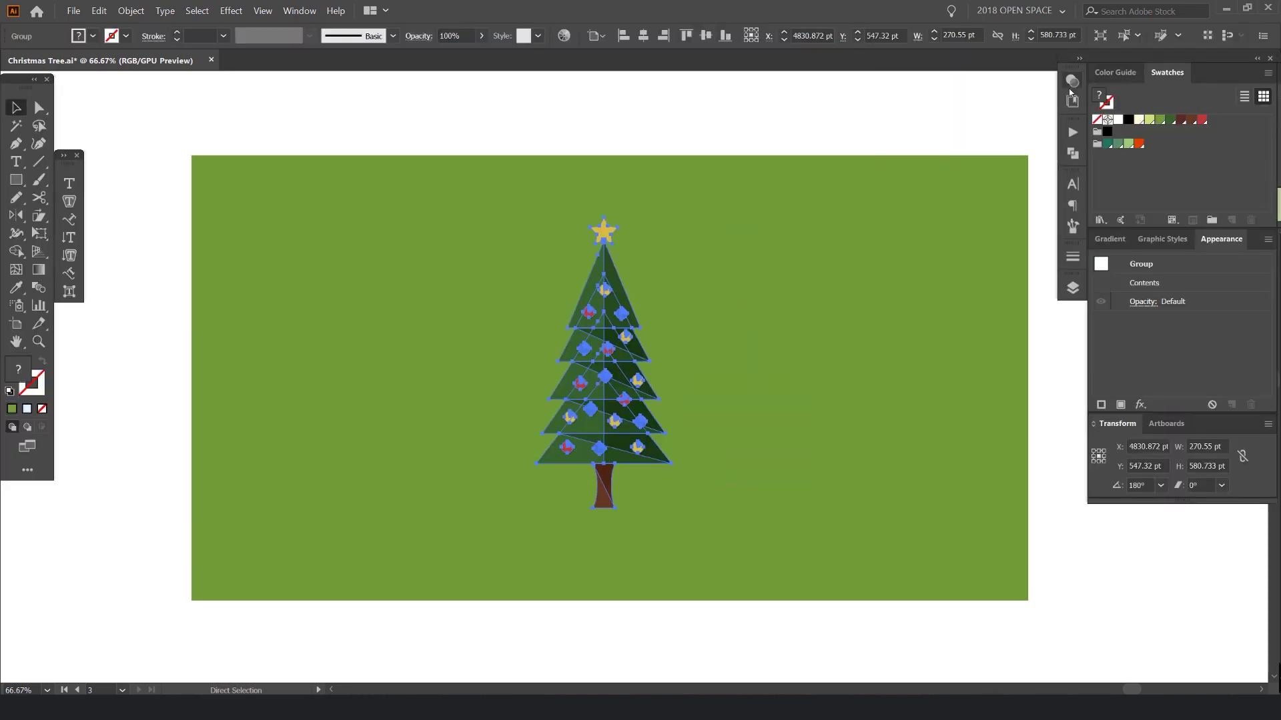
{"action": "left_click_drag", "start_coordinate": [635, 308], "coordinate": [775, 324]}
{"action": "key", "text": "ctrl+z"}
Duplicate the tree in place and unite the copy's shapes into a single silhouette lying exactly over the tree
{"action": "left_click", "coordinate": [1071, 153]}
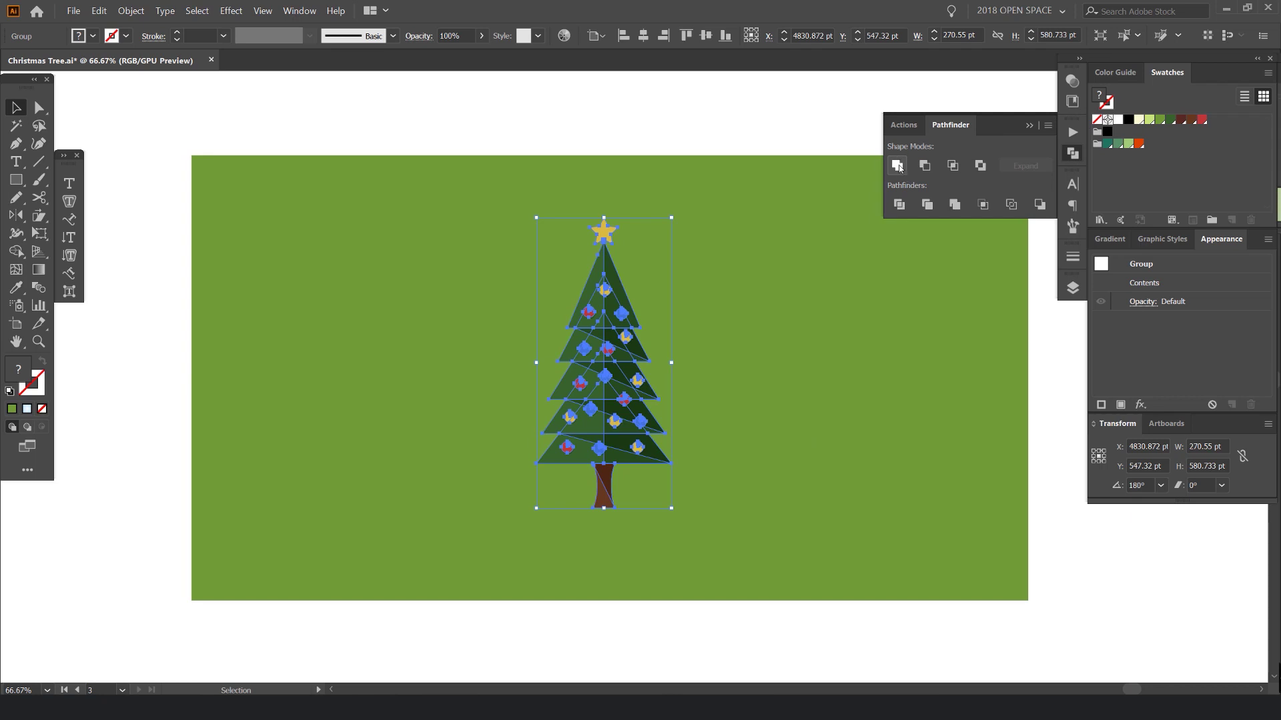
{"action": "left_click", "coordinate": [897, 166]}
{"action": "left_click_drag", "start_coordinate": [763, 307], "coordinate": [768, 306]}
{"action": "scroll", "coordinate": [821, 282], "scroll_direction": "up", "scroll_amount": 1}
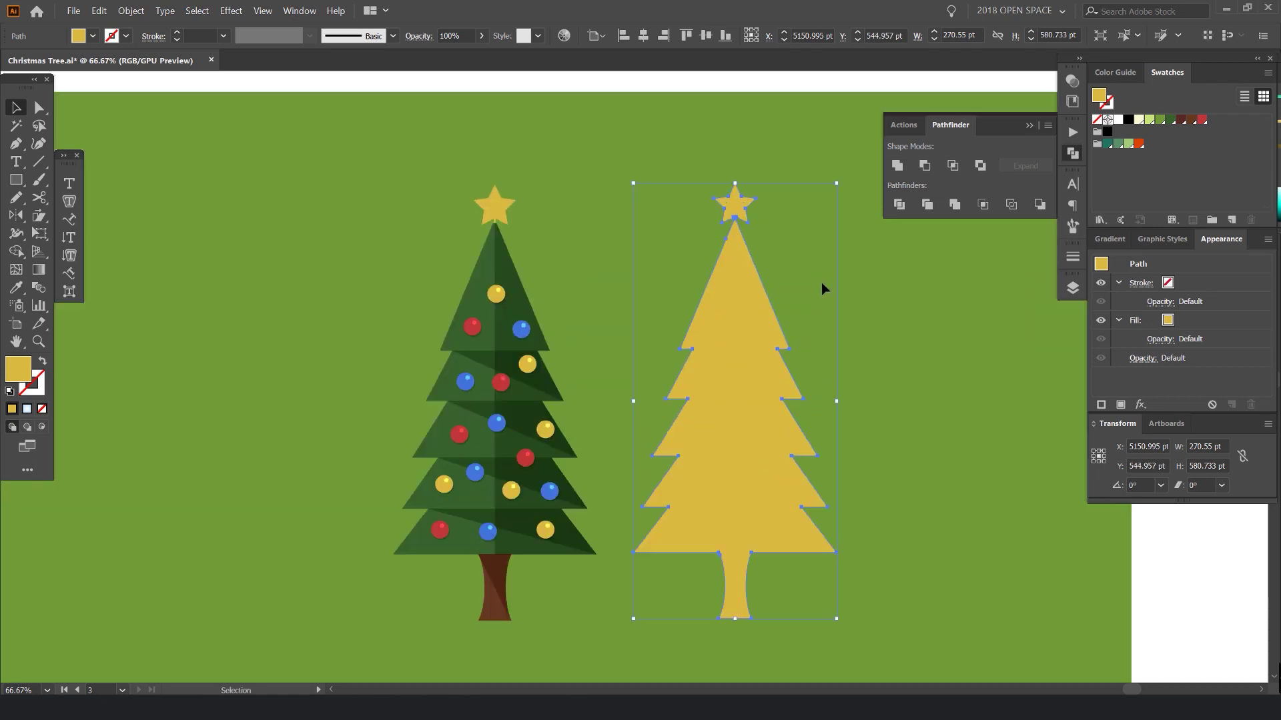
{"action": "key", "text": "ctrl+z"}
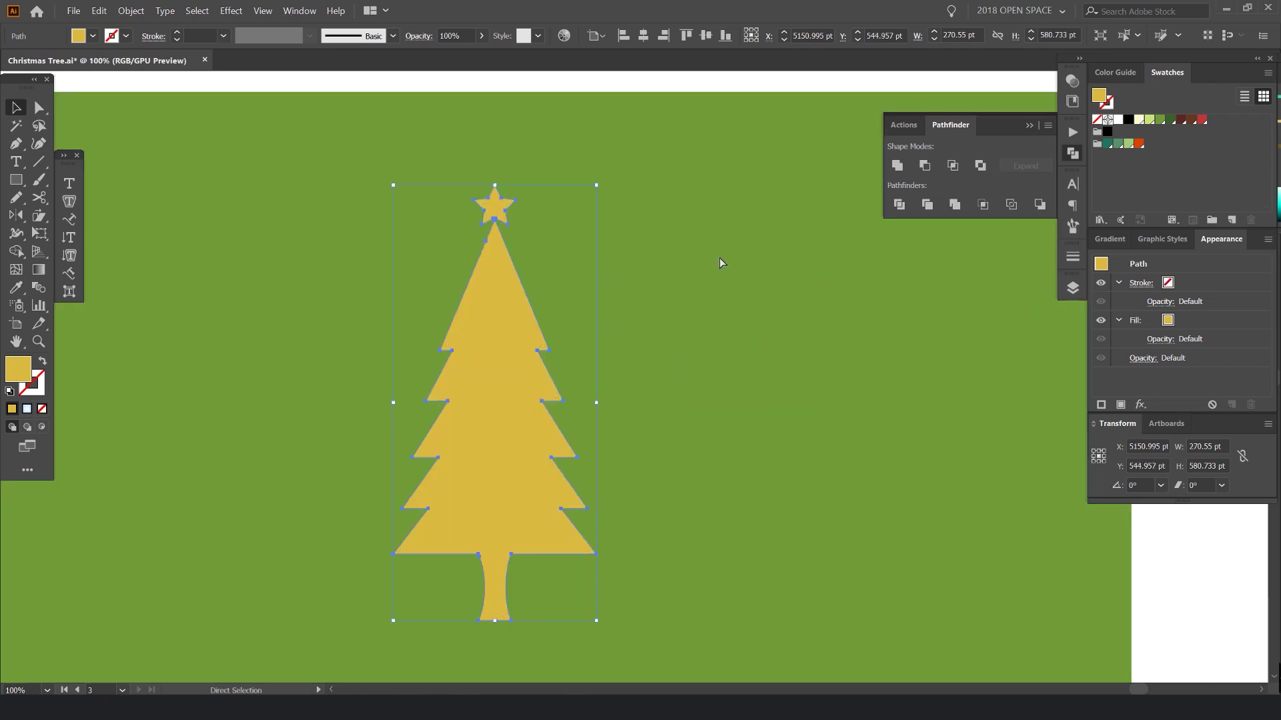
{"action": "left_click_drag", "start_coordinate": [693, 286], "coordinate": [739, 227]}
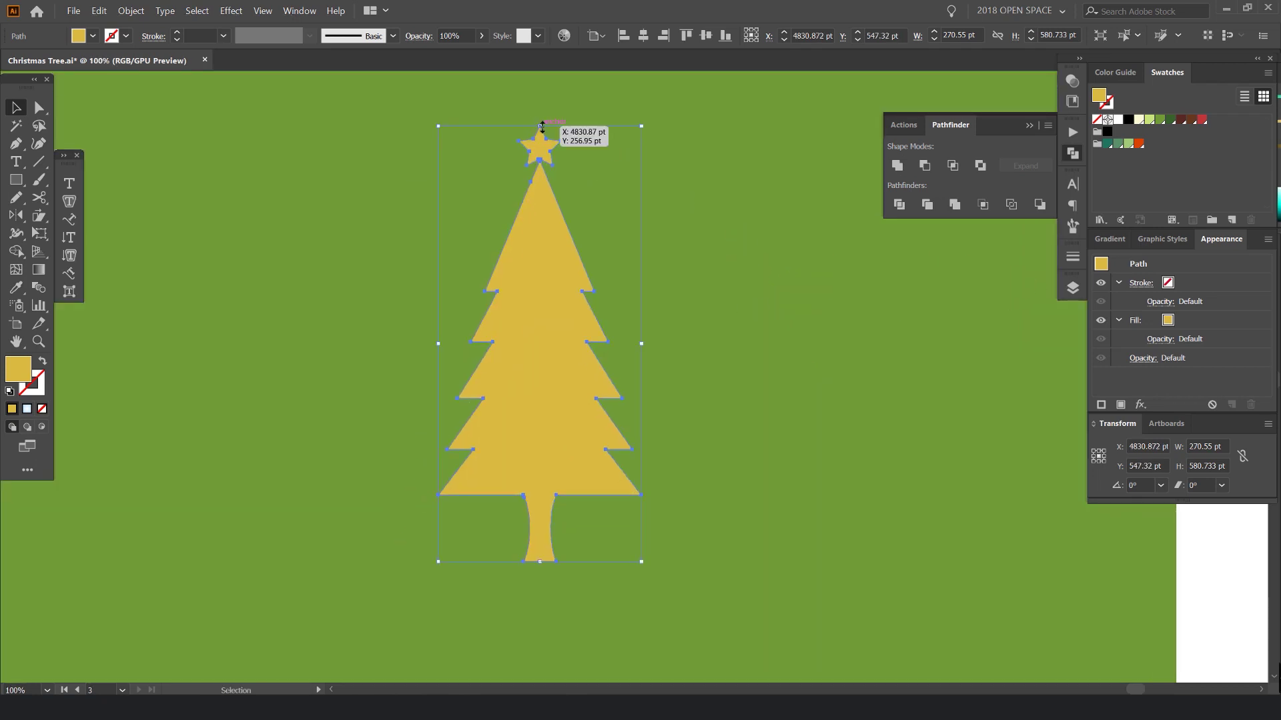
Fill the silhouette with dark green and squash it from its top down to about 57 pt high at the trunk's base
{"action": "left_click", "coordinate": [1160, 123]}
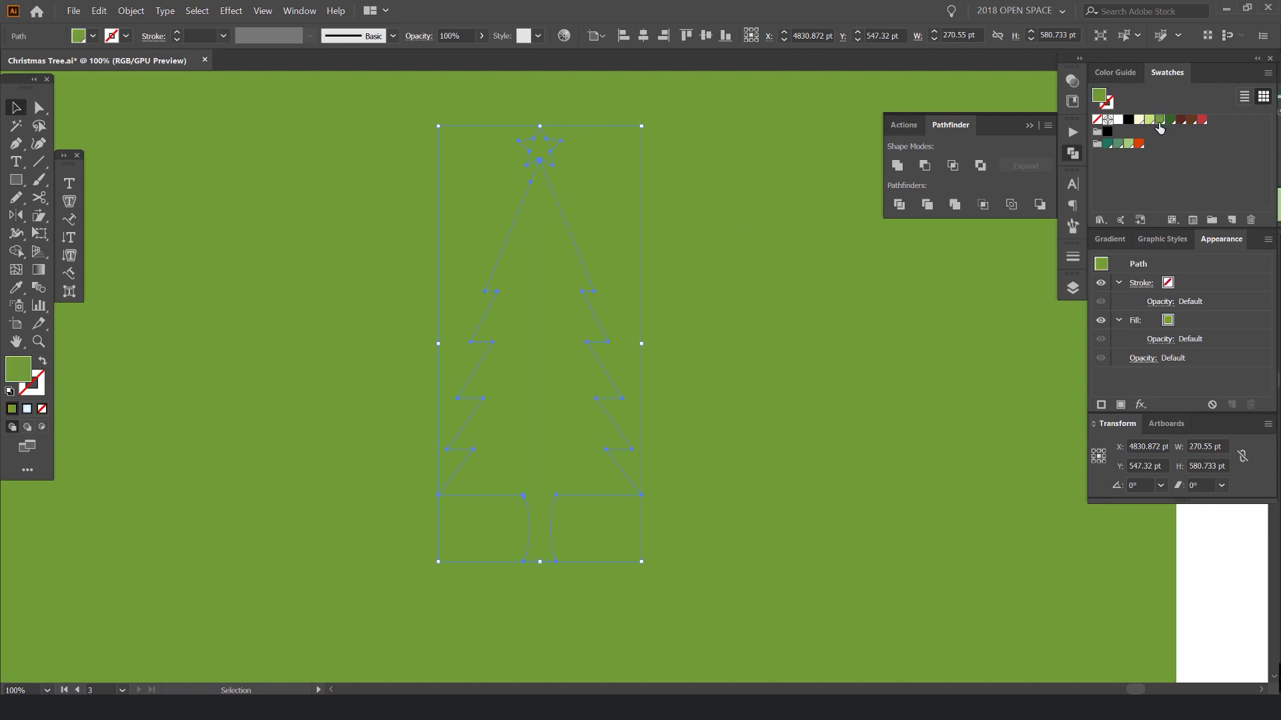
{"action": "left_click", "coordinate": [1182, 122]}
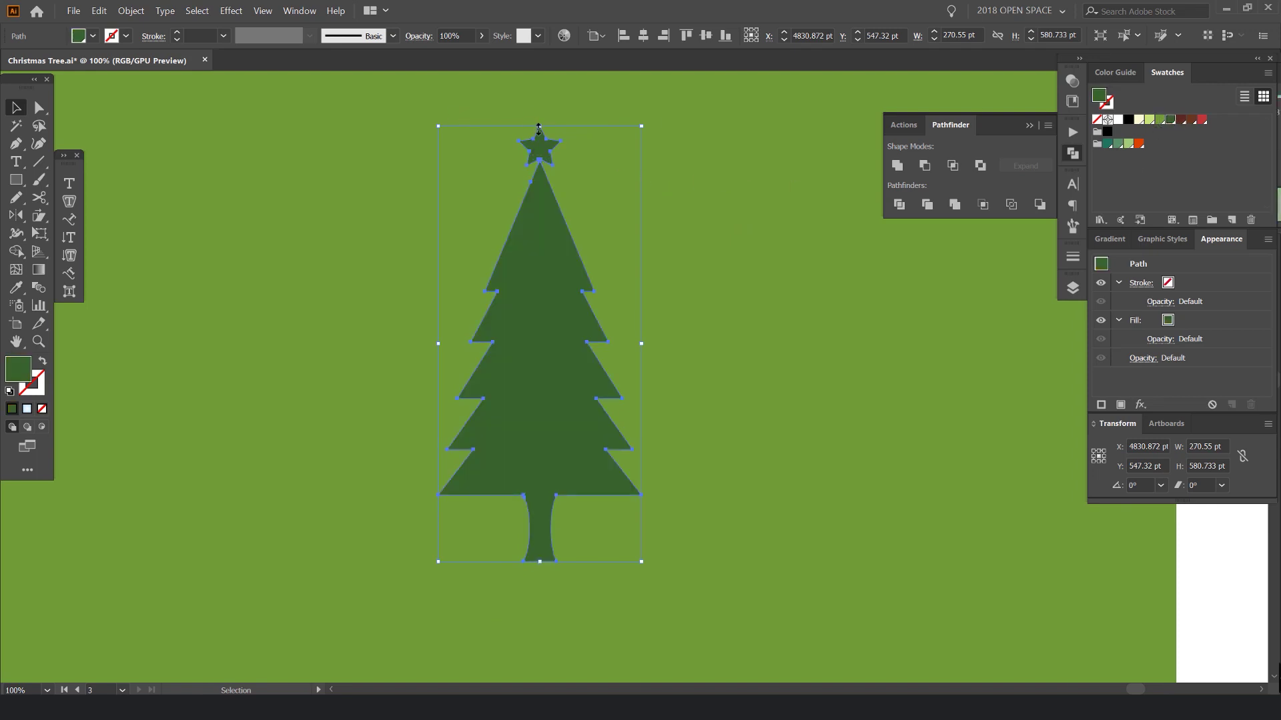
{"action": "left_click_drag", "start_coordinate": [538, 125], "coordinate": [569, 515]}
{"action": "scroll", "coordinate": [467, 552], "scroll_direction": "up", "scroll_amount": 2}
{"action": "left_click_drag", "start_coordinate": [646, 499], "coordinate": [563, 434]}
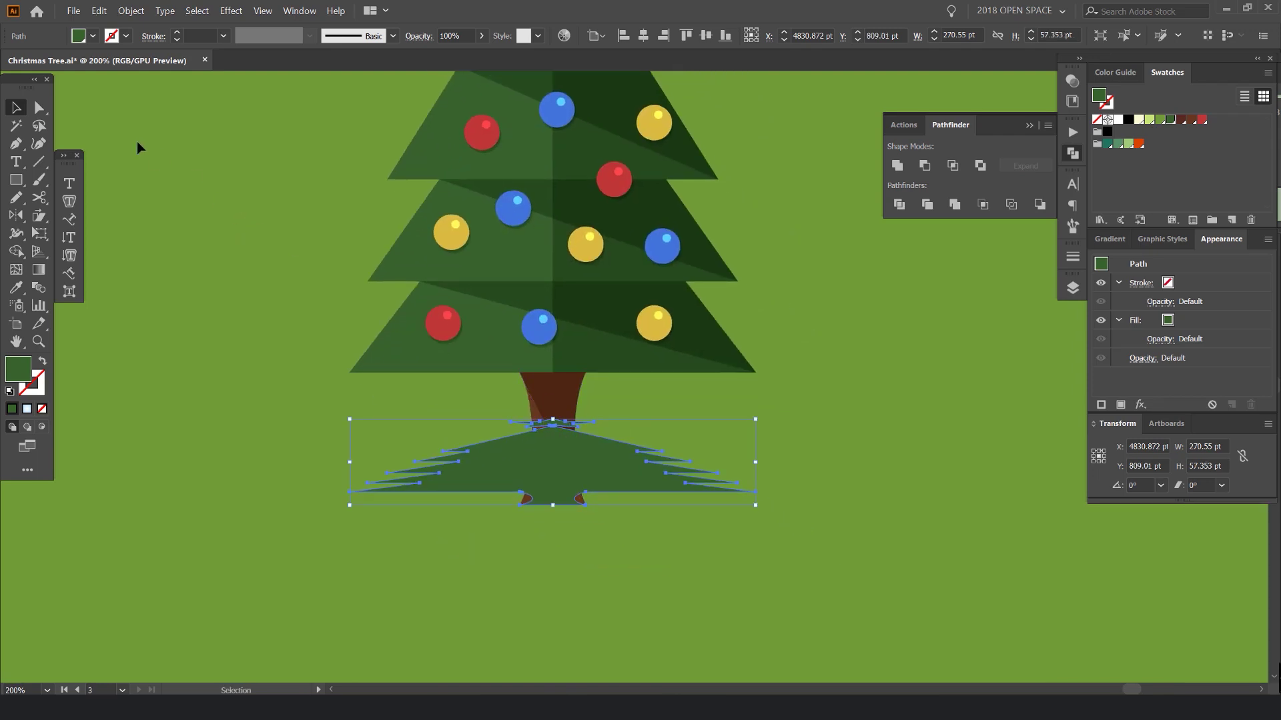
Shear the squashed silhouette far to the right with the Shear tool, until it is about 567 pt wide
{"action": "left_click", "coordinate": [43, 217]}
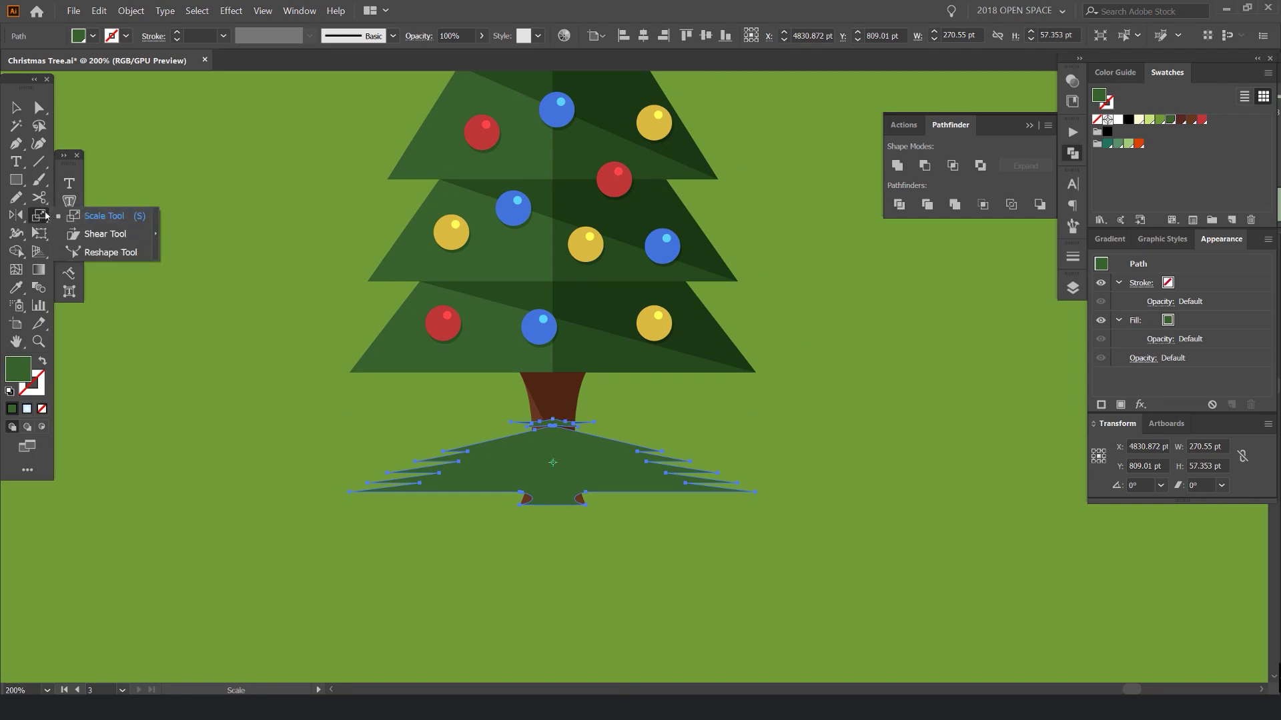
{"action": "left_click", "coordinate": [39, 216]}
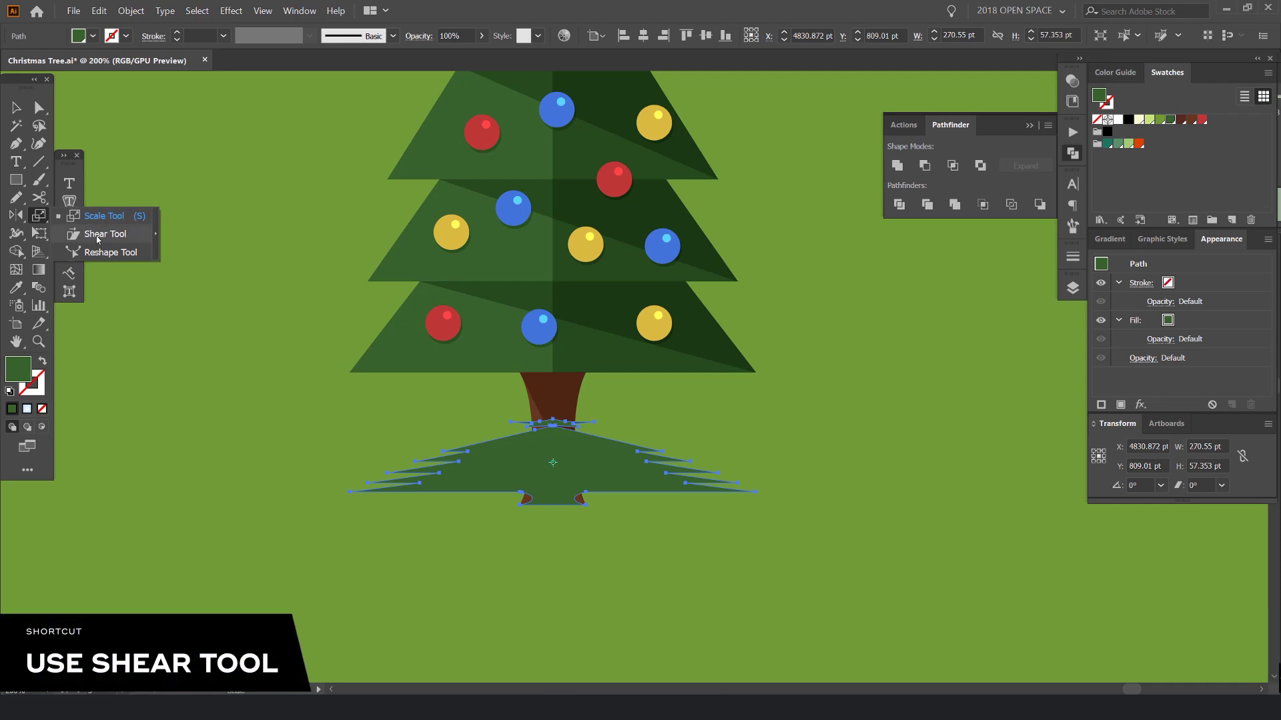
{"action": "left_click", "coordinate": [97, 235]}
{"action": "scroll", "coordinate": [554, 439], "scroll_direction": "up", "scroll_amount": 1}
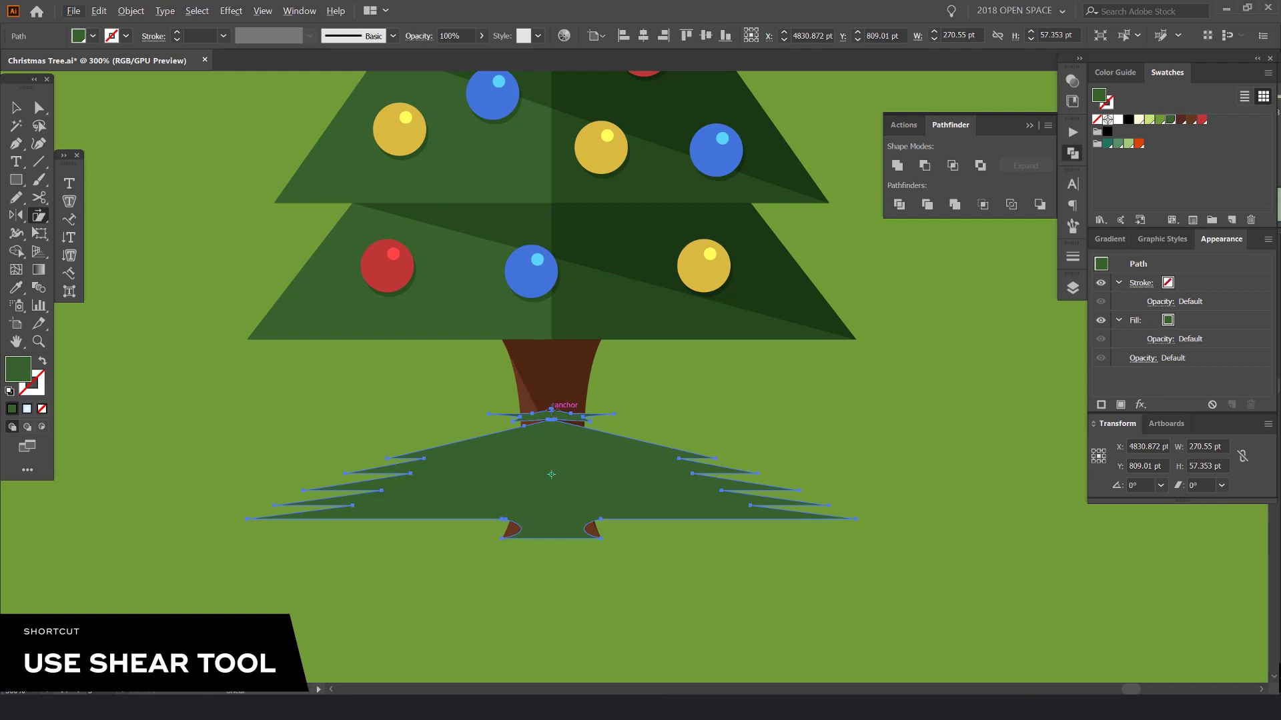
{"action": "left_click_drag", "start_coordinate": [552, 409], "coordinate": [1063, 348]}
{"action": "scroll", "coordinate": [864, 360], "scroll_direction": "down", "scroll_amount": 1}
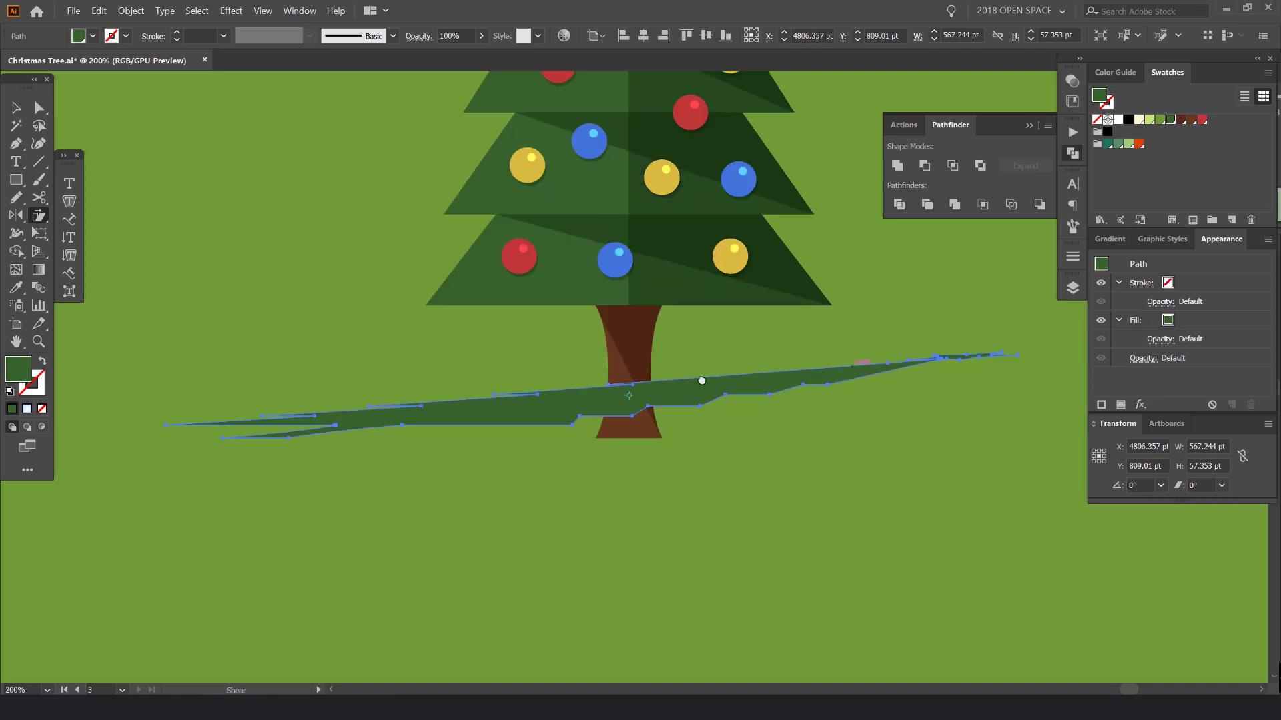
Move the sheared shadow to the right so that its left end sits at the base of the trunk
{"action": "left_click_drag", "start_coordinate": [701, 380], "coordinate": [601, 391]}
{"action": "key", "text": "v"}
{"action": "left_click_drag", "start_coordinate": [311, 433], "coordinate": [723, 424]}
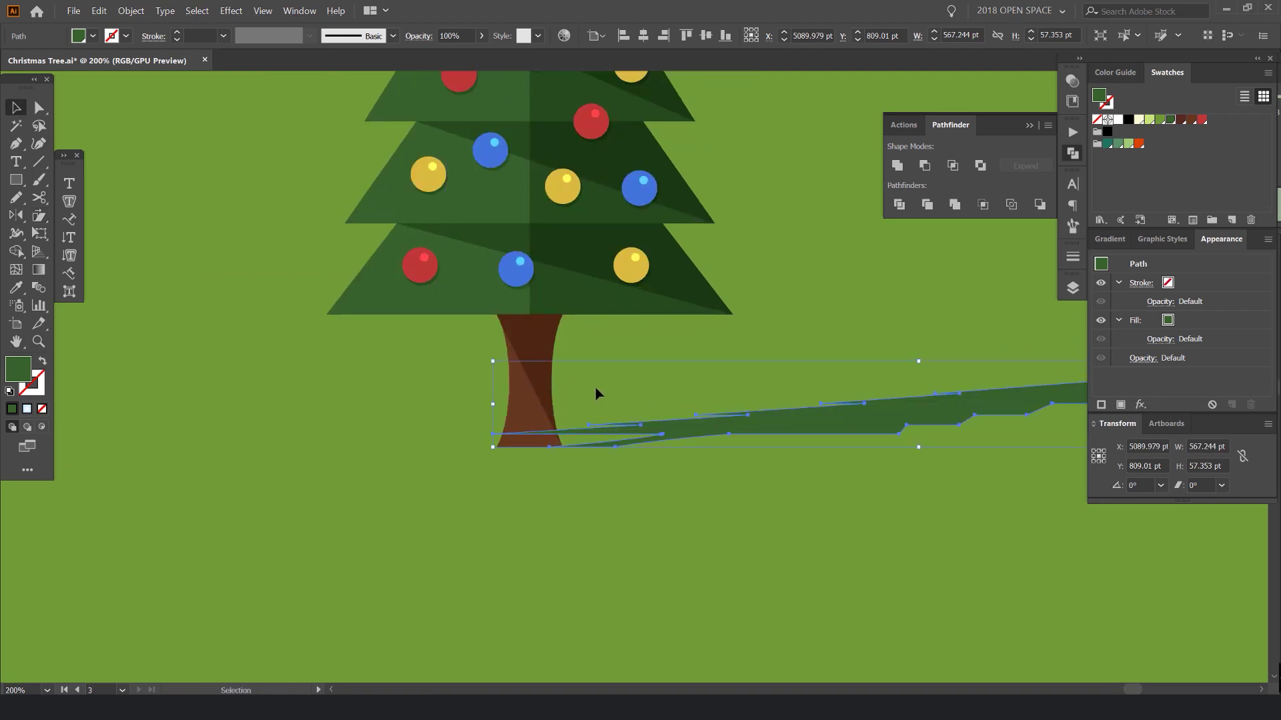
{"action": "key", "text": "ctrl+minus"}
{"action": "key", "text": "ctrl+minus"}
{"action": "key", "text": "ctrl+minus"}
Bring the tree group to the front of its shadow
{"action": "left_click", "coordinate": [594, 357]}
{"action": "key", "text": "ctrl+plus"}
{"action": "key", "text": "ctrl+plus"}
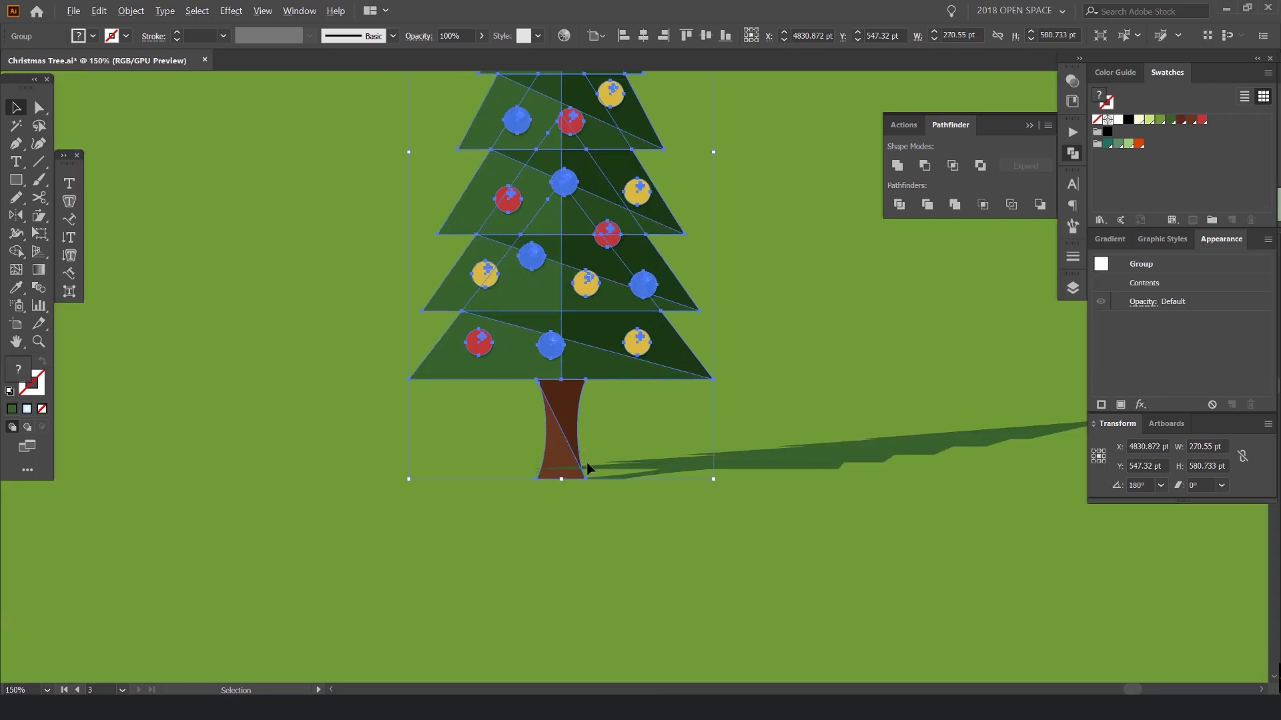
{"action": "key", "text": "ctrl+plus"}
{"action": "left_click", "coordinate": [131, 11]}
{"action": "mouse_move", "coordinate": [148, 38]}
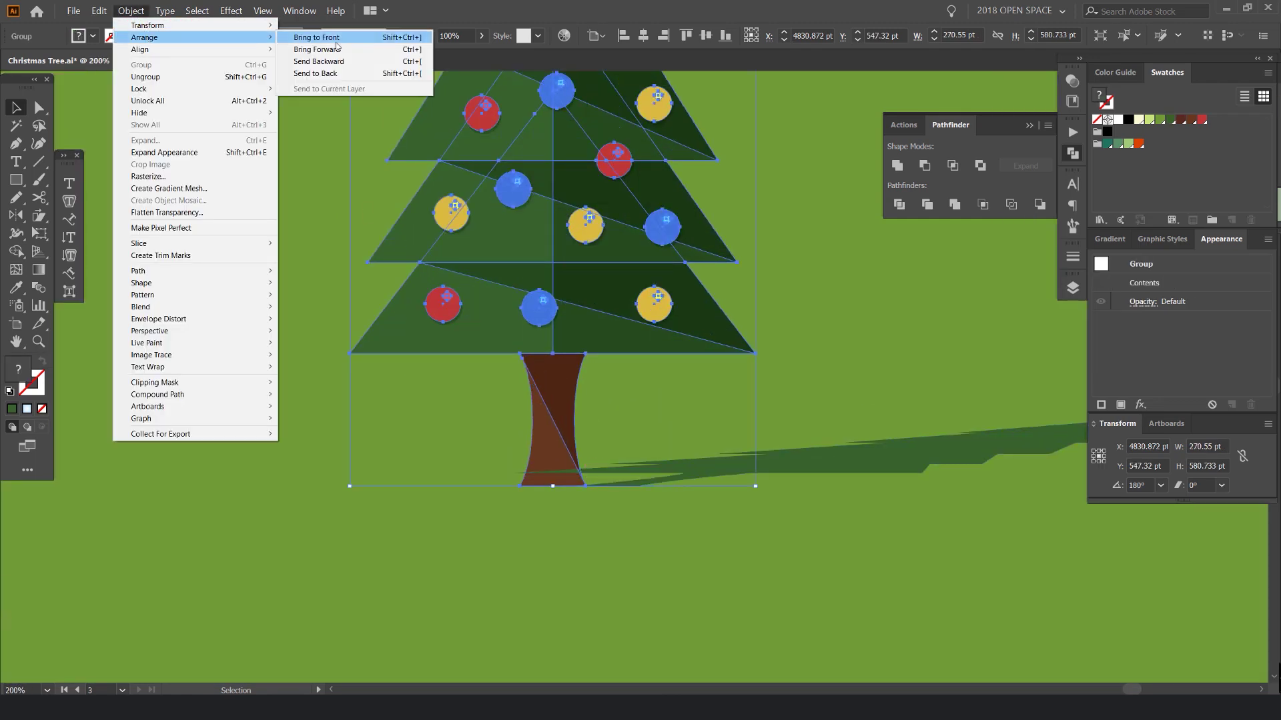
{"action": "left_click", "coordinate": [337, 40]}
{"action": "scroll", "coordinate": [563, 431], "scroll_direction": "up", "scroll_amount": 3}
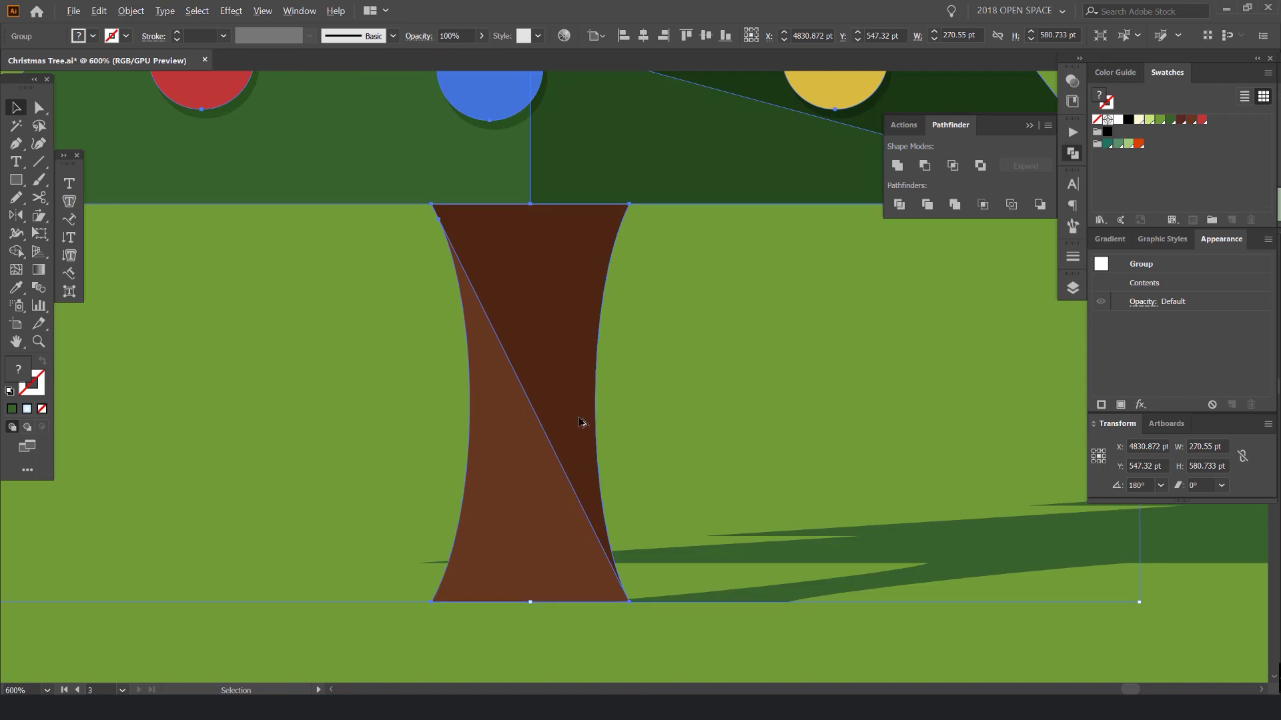
Try shifting the shadow slightly up and to the right of the trunk, and undo that move
{"action": "scroll", "coordinate": [612, 427], "scroll_direction": "down", "scroll_amount": 2}
{"action": "left_click_drag", "start_coordinate": [712, 406], "coordinate": [572, 407]}
{"action": "left_click", "coordinate": [615, 493]}
{"action": "left_click_drag", "start_coordinate": [630, 492], "coordinate": [674, 470]}
{"action": "left_click", "coordinate": [650, 463]}
{"action": "key", "text": "ctrl+z"}
{"action": "left_click", "coordinate": [651, 422]}
{"action": "scroll", "coordinate": [374, 505], "scroll_direction": "up", "scroll_amount": 1}
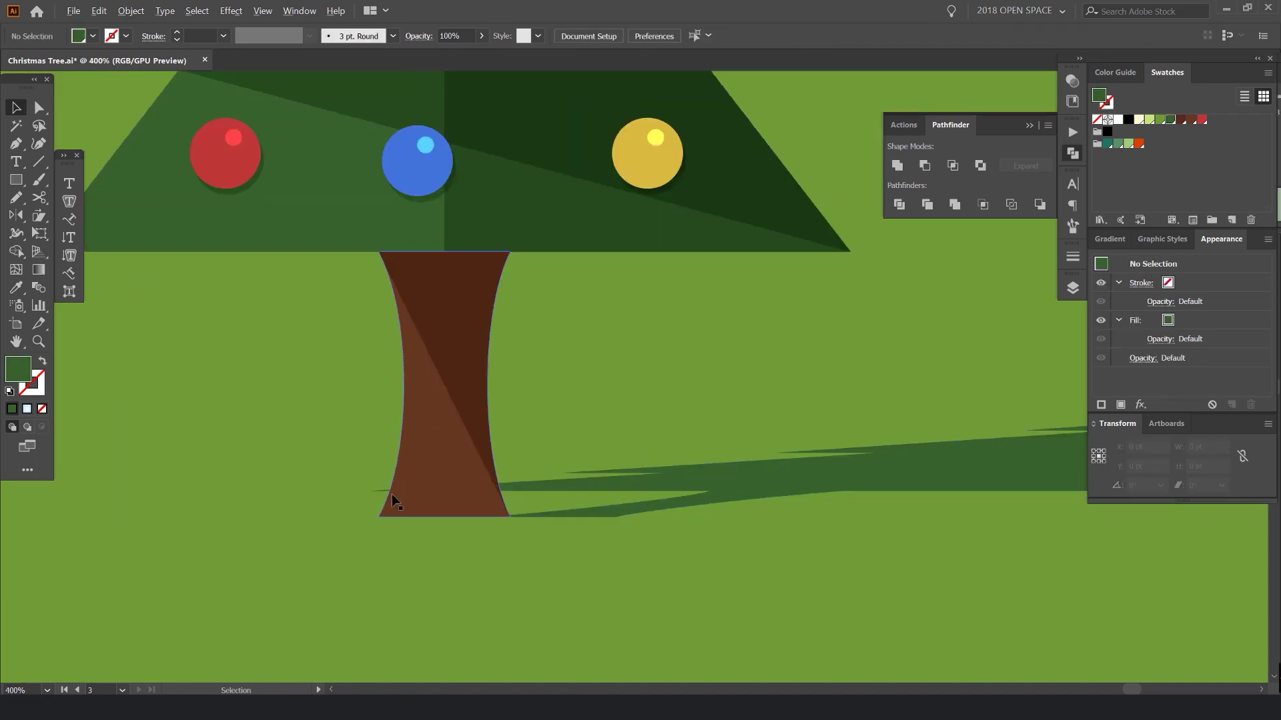
Delete the shadow's anchor point at the inner tip of the notch between the trunk shadow and the lowest branch
{"action": "key", "text": "a"}
{"action": "left_click", "coordinate": [374, 489]}
{"action": "scroll", "coordinate": [746, 469], "scroll_direction": "down", "scroll_amount": 2}
{"action": "left_click", "coordinate": [754, 548]}
{"action": "scroll", "coordinate": [680, 492], "scroll_direction": "up", "scroll_amount": 5}
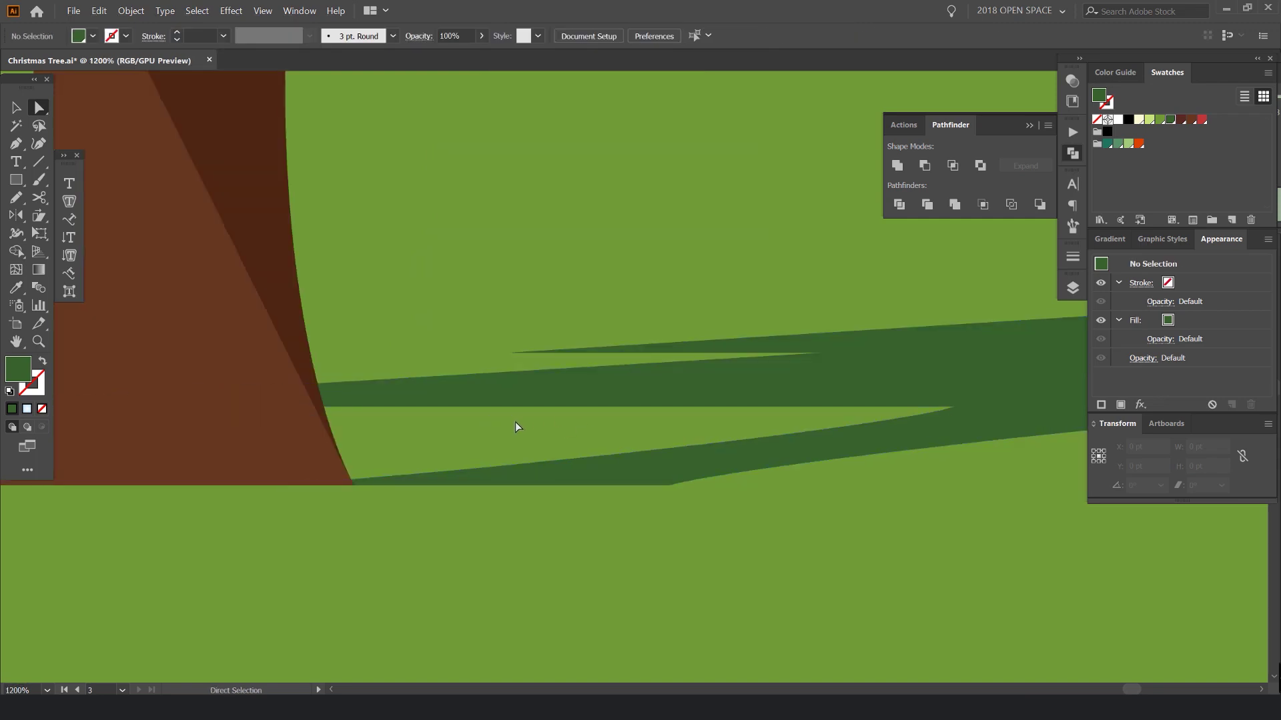
{"action": "scroll", "coordinate": [755, 423], "scroll_direction": "down", "scroll_amount": 8}
{"action": "scroll", "coordinate": [754, 413], "scroll_direction": "up", "scroll_amount": 8}
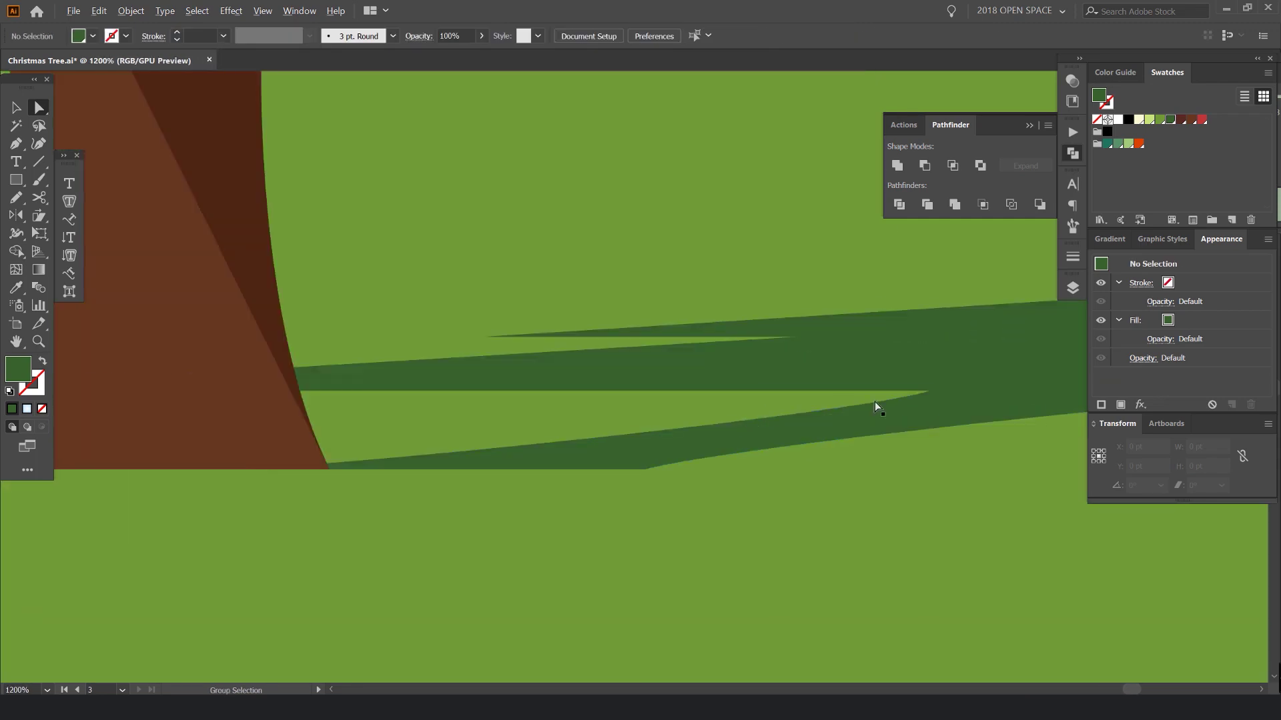
{"action": "left_click", "coordinate": [927, 395]}
{"action": "left_click", "coordinate": [922, 394], "text": "shift"}
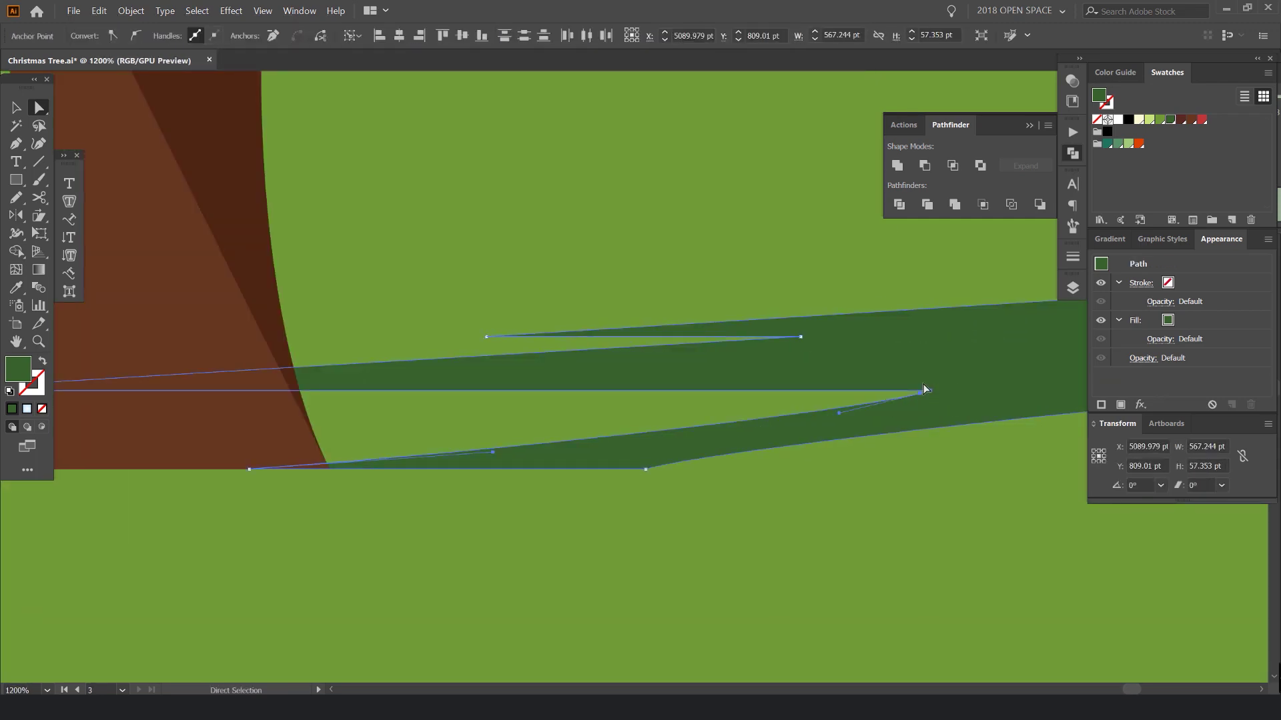
{"action": "key", "text": "Delete"}
Move the shadow's leftmost anchor point to the right so that it sits behind the trunk
{"action": "left_click_drag", "start_coordinate": [440, 366], "coordinate": [917, 326]}
{"action": "left_click", "coordinate": [384, 348]}
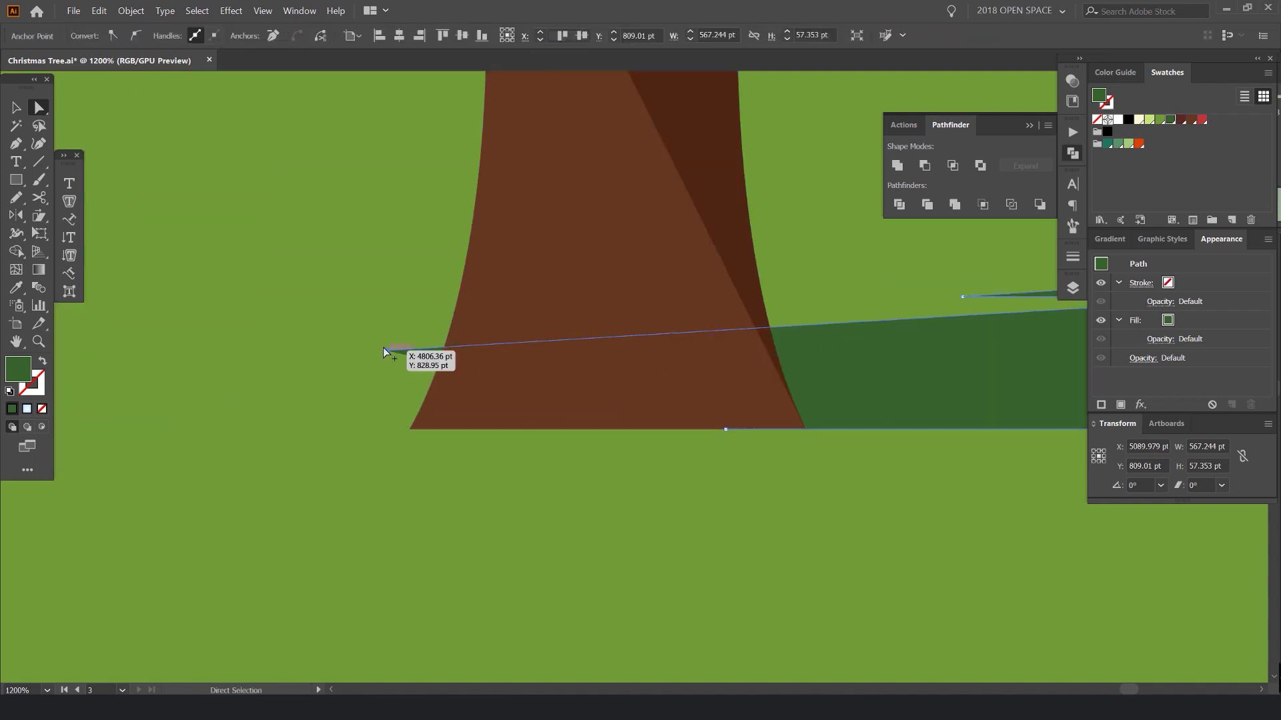
{"action": "scroll", "coordinate": [383, 346], "scroll_direction": "up", "scroll_amount": 3}
{"action": "left_click_drag", "start_coordinate": [371, 327], "coordinate": [505, 423]}
{"action": "scroll", "coordinate": [908, 297], "scroll_direction": "down", "scroll_amount": 5}
{"action": "left_click", "coordinate": [656, 321]}
{"action": "key", "text": "ctrl+z"}
{"action": "left_click", "coordinate": [633, 302]}
{"action": "scroll", "coordinate": [633, 301], "scroll_direction": "down", "scroll_amount": 1}
{"action": "scroll", "coordinate": [633, 302], "scroll_direction": "down", "scroll_amount": 5}
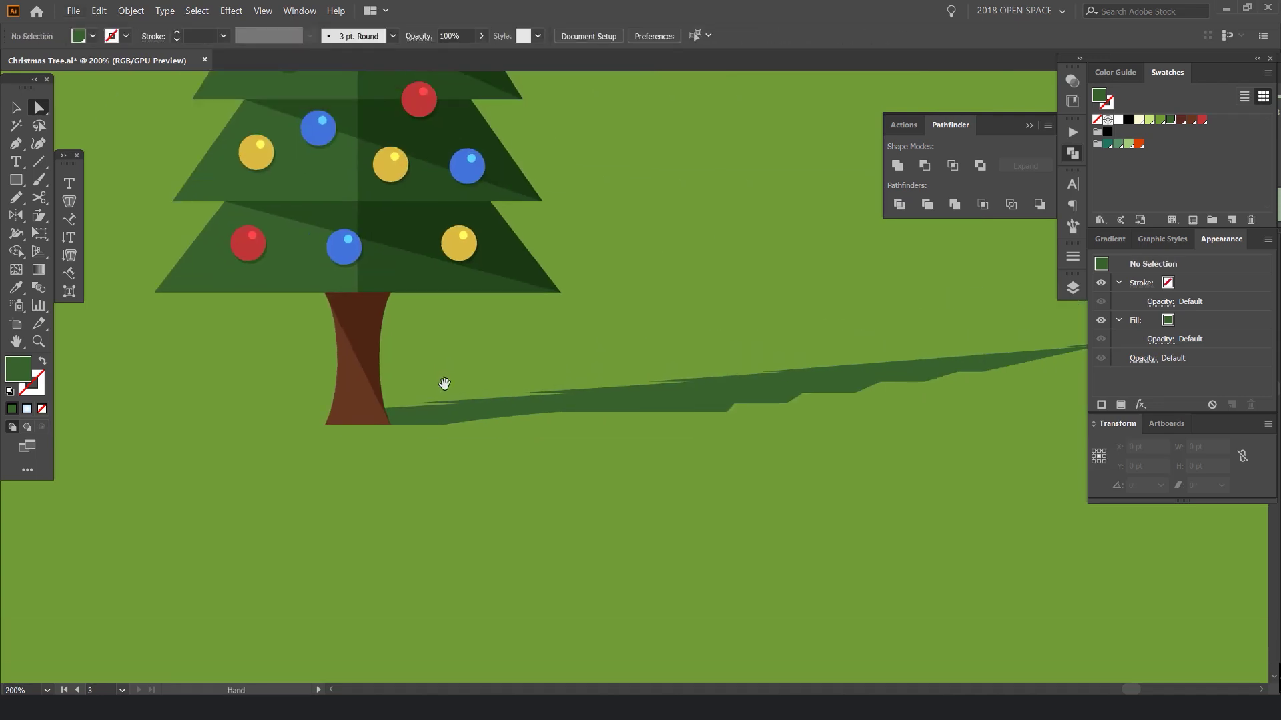
{"action": "scroll", "coordinate": [646, 378], "scroll_direction": "up", "scroll_amount": 3}
{"action": "left_click", "coordinate": [587, 395]}
{"action": "left_click", "coordinate": [783, 244]}
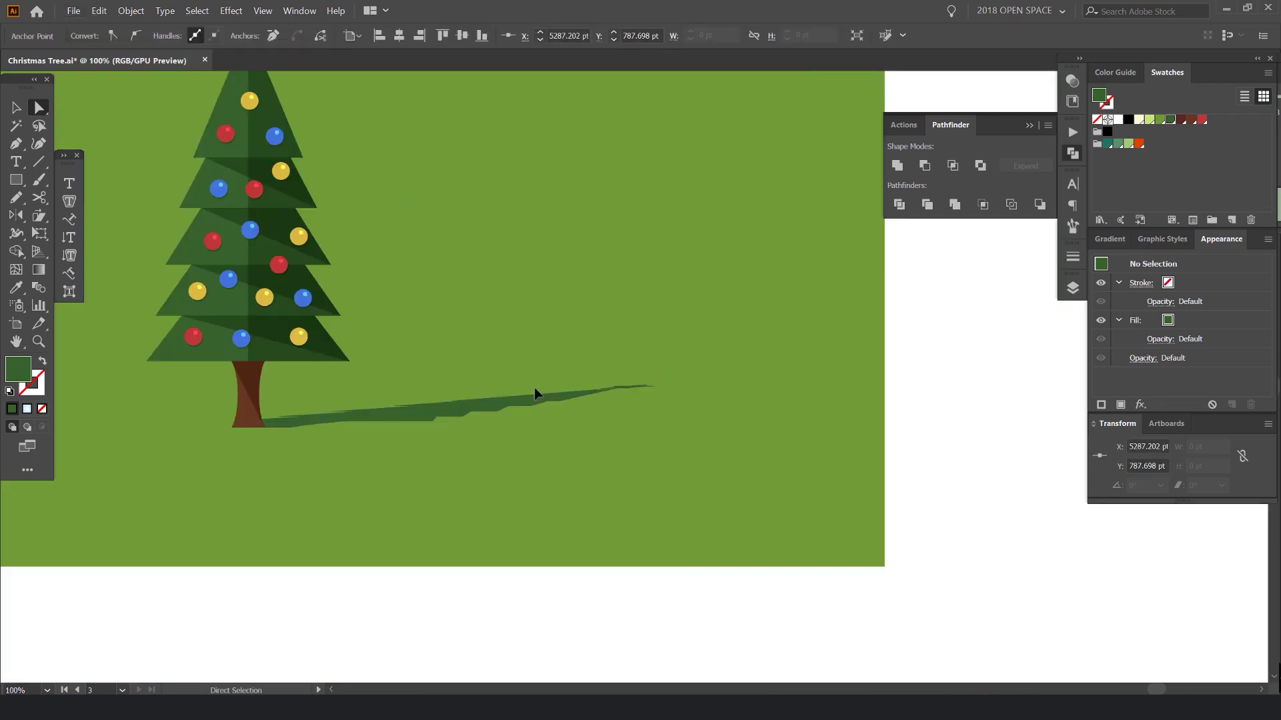
Set the ground shadow's blending mode to Multiply and its opacity to 40%
{"action": "key", "text": "v"}
{"action": "left_click", "coordinate": [493, 406]}
{"action": "left_click", "coordinate": [1072, 80]}
{"action": "left_click", "coordinate": [922, 96]}
{"action": "left_click", "coordinate": [919, 150]}
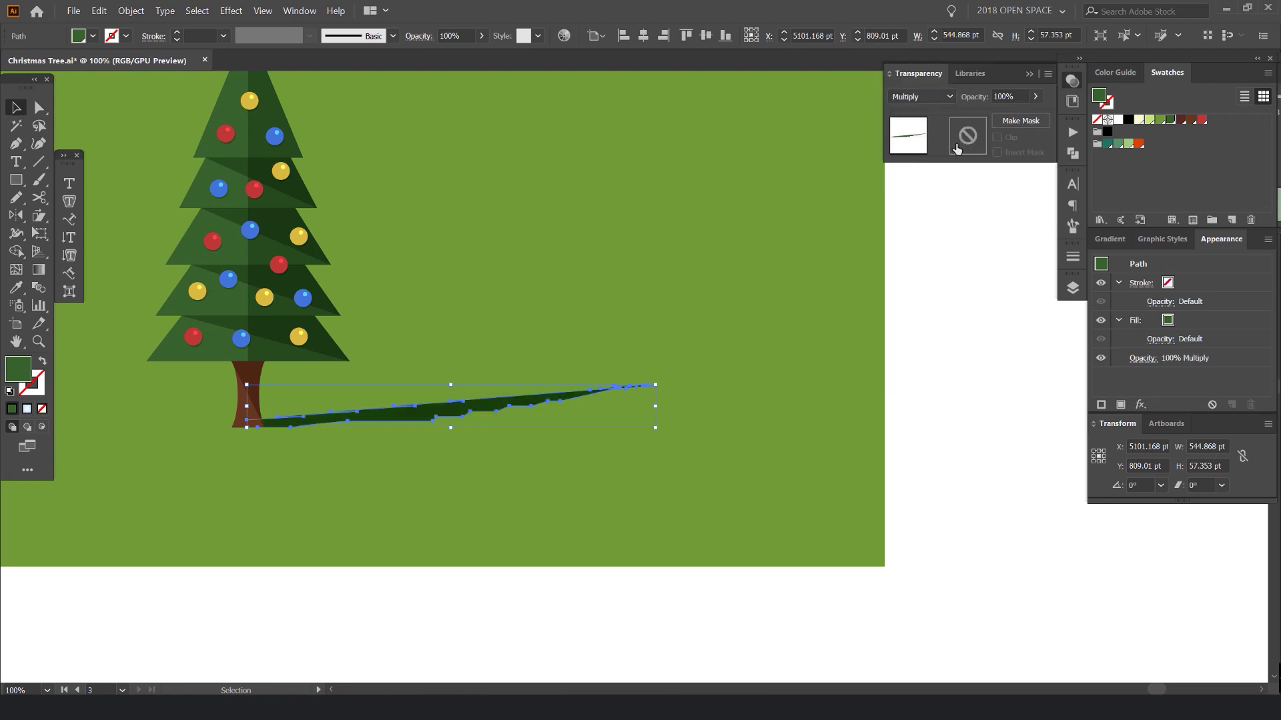
{"action": "left_click", "coordinate": [986, 96]}
{"action": "key", "text": "Return"}
{"action": "left_click", "coordinate": [836, 322]}
Enlarge the ground shadow outward from the trunk to about 641 by 70 pt
{"action": "left_click", "coordinate": [532, 400]}
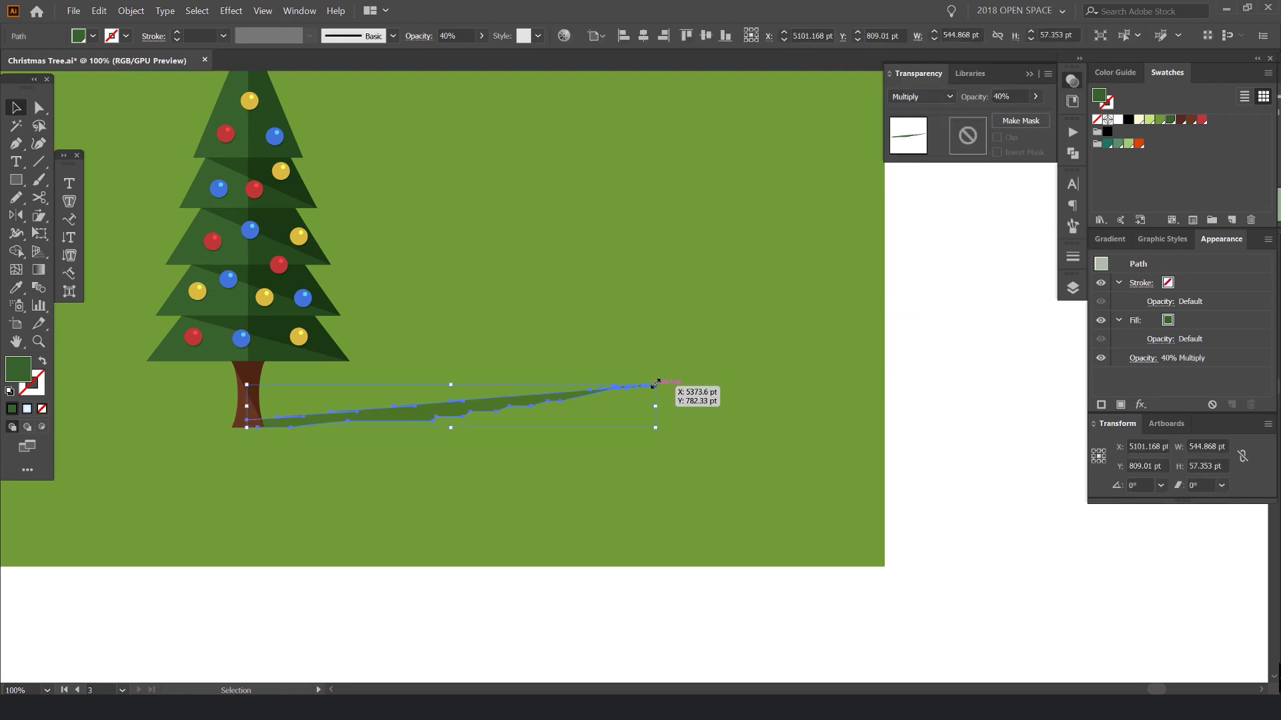
{"action": "left_click_drag", "start_coordinate": [655, 384], "coordinate": [728, 401]}
{"action": "key", "text": "ctrl+z"}
{"action": "left_click_drag", "start_coordinate": [728, 376], "coordinate": [731, 374]}
{"action": "left_click", "coordinate": [938, 333]}
{"action": "scroll", "coordinate": [968, 334], "scroll_direction": "down", "scroll_amount": 3}
{"action": "left_click_drag", "start_coordinate": [983, 318], "coordinate": [905, 301]}
{"action": "key", "text": "ctrl+z"}
{"action": "key", "text": "ctrl+shift+z"}
Review the tree and its ground shadow on the green background, close up and as a whole composition
{"action": "scroll", "coordinate": [713, 393], "scroll_direction": "up", "scroll_amount": 4}
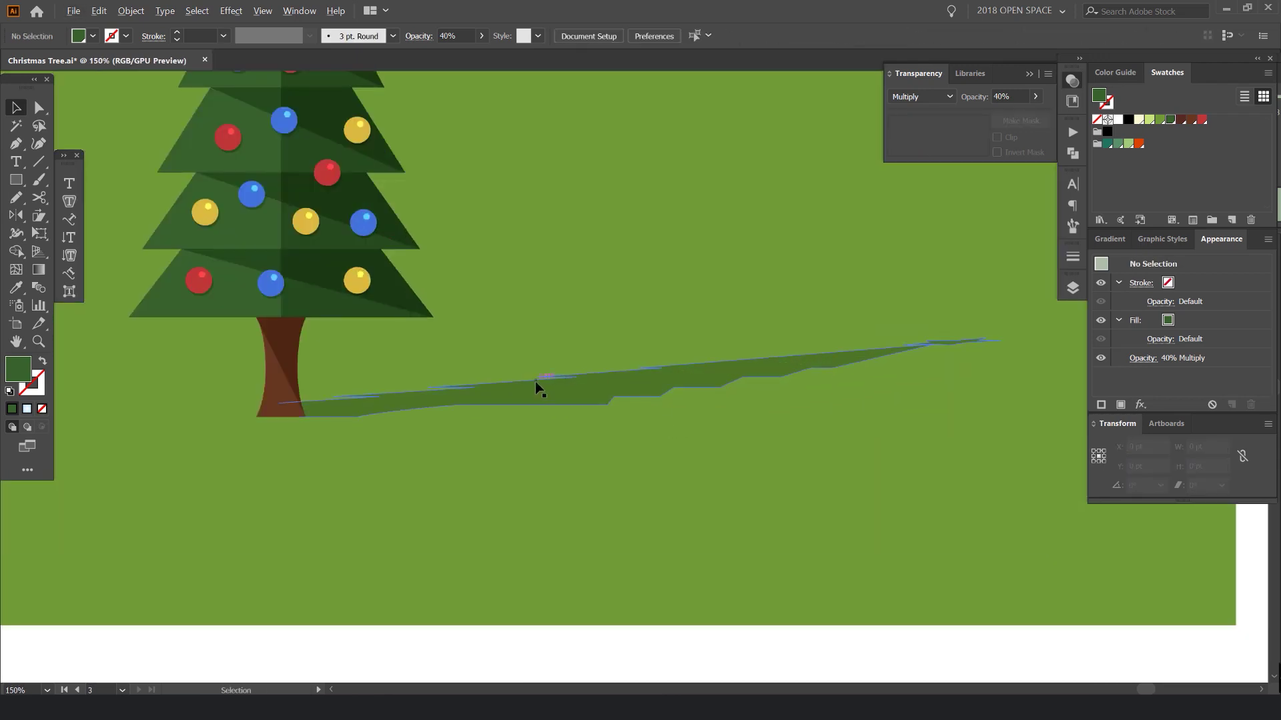
{"action": "key", "text": "ctrl+minus"}
{"action": "key", "text": "ctrl+minus"}
{"action": "key", "text": "ctrl+minus"}
{"action": "left_click_drag", "start_coordinate": [419, 230], "coordinate": [493, 286]}
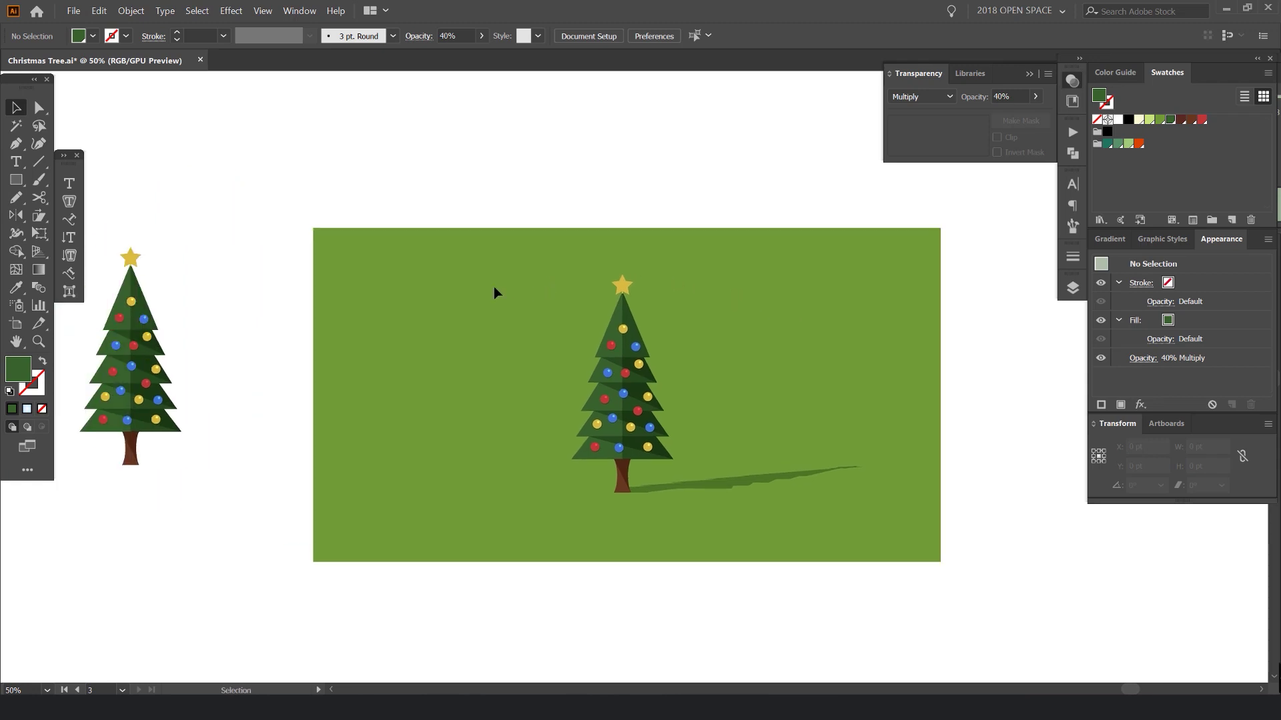
{"action": "key", "text": "n"}
{"action": "key", "text": "b"}
{"action": "left_click_drag", "start_coordinate": [405, 259], "coordinate": [539, 336]}
{"action": "left_click_drag", "start_coordinate": [847, 352], "coordinate": [575, 212]}
{"action": "key", "text": "ctrl+minus"}
{"action": "left_click_drag", "start_coordinate": [884, 216], "coordinate": [875, 238]}
{"action": "key", "text": "ctrl+plus"}
{"action": "key", "text": "ctrl+plus"}
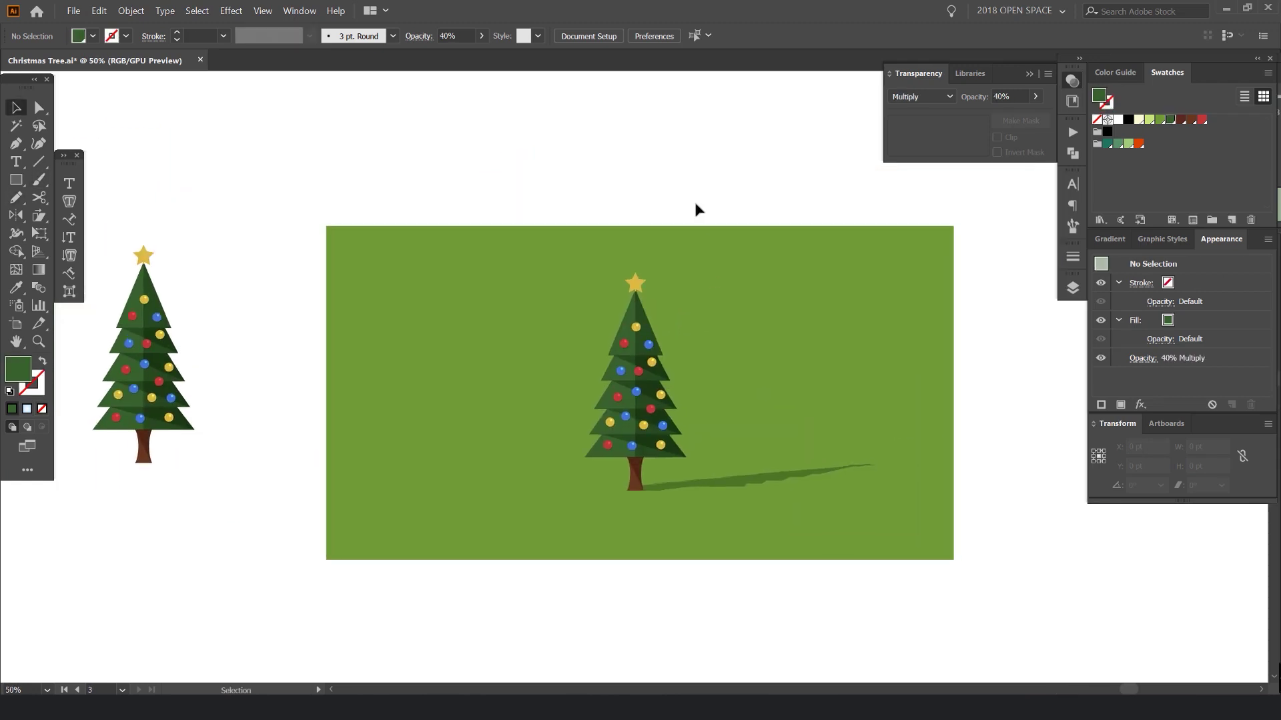
Try the dark navy of the Tetrad colour harmony as the fill of the background rectangle
{"action": "left_click", "coordinate": [731, 249]}
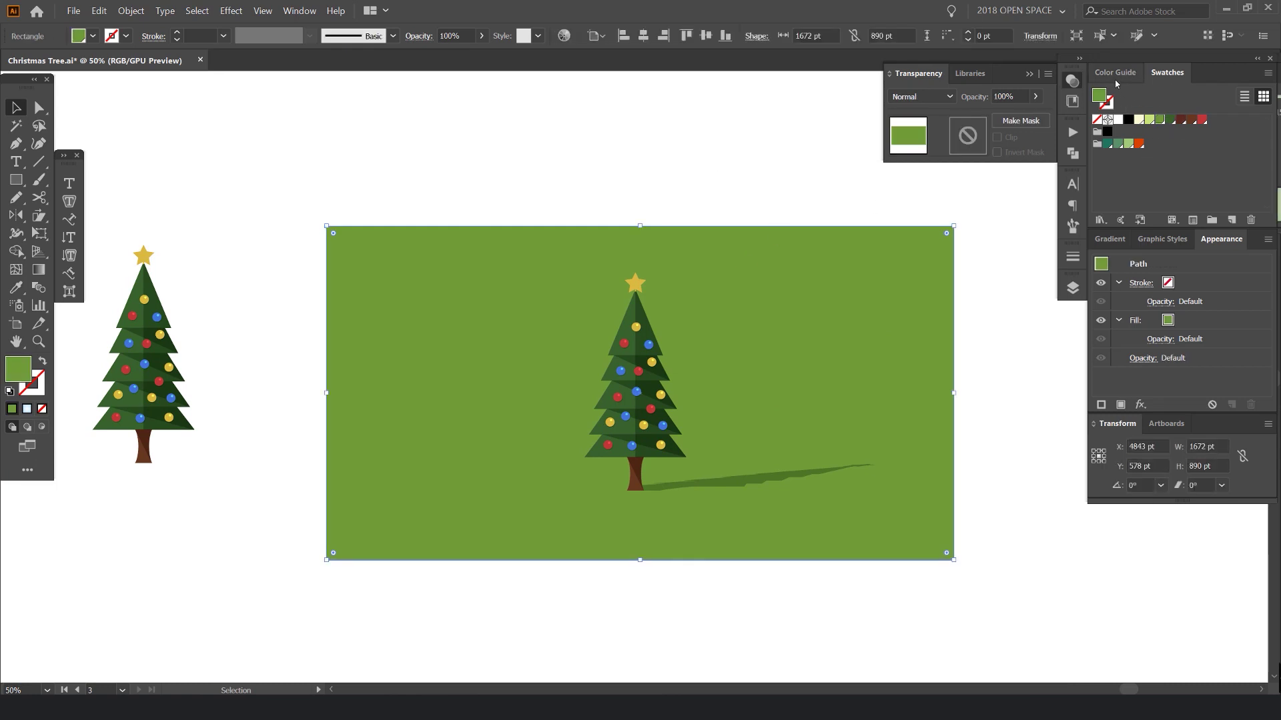
{"action": "left_click", "coordinate": [1138, 73]}
{"action": "left_click", "coordinate": [1135, 98]}
{"action": "left_click", "coordinate": [1265, 97]}
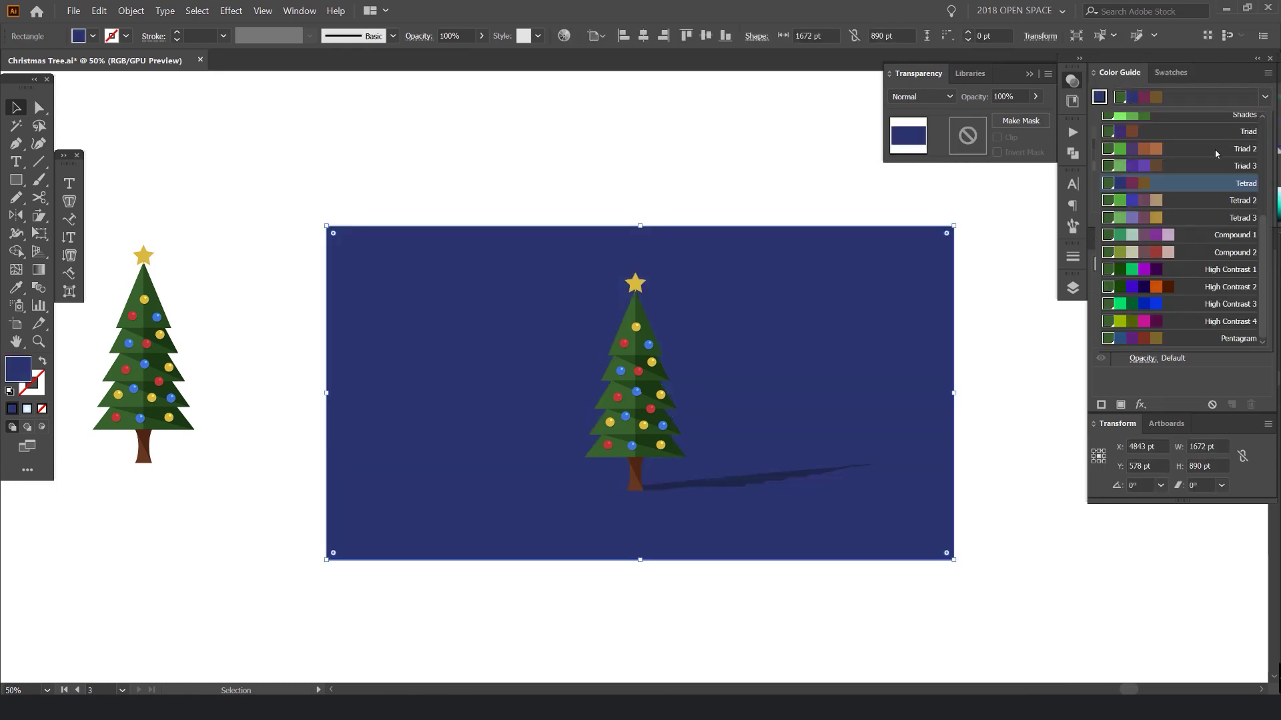
{"action": "scroll", "coordinate": [1152, 154], "scroll_direction": "up", "scroll_amount": 5}
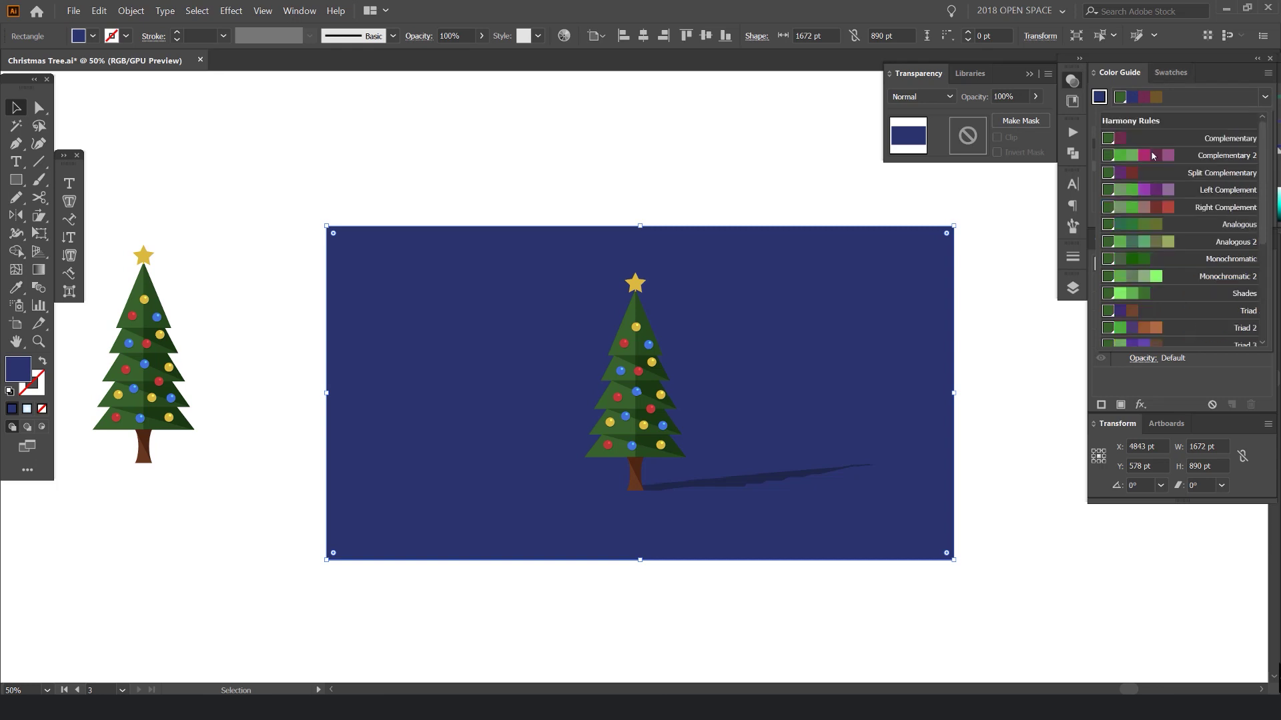
{"action": "left_click", "coordinate": [1152, 69]}
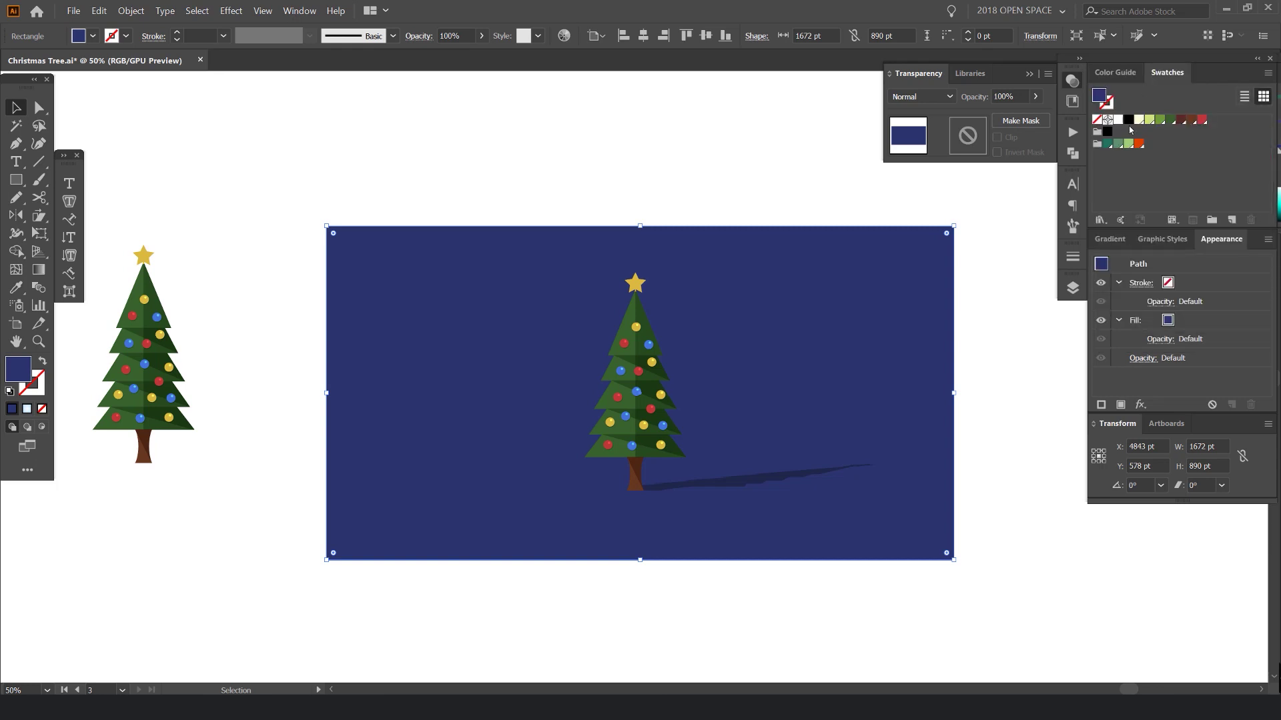
Fill the background rectangle with a bright medium blue using the color picker
{"action": "double_click", "coordinate": [1100, 100]}
{"action": "left_click_drag", "start_coordinate": [784, 241], "coordinate": [767, 226]}
{"action": "left_click", "coordinate": [880, 281]}
{"action": "left_click_drag", "start_coordinate": [882, 274], "coordinate": [884, 262]}
{"action": "left_click", "coordinate": [1004, 219]}
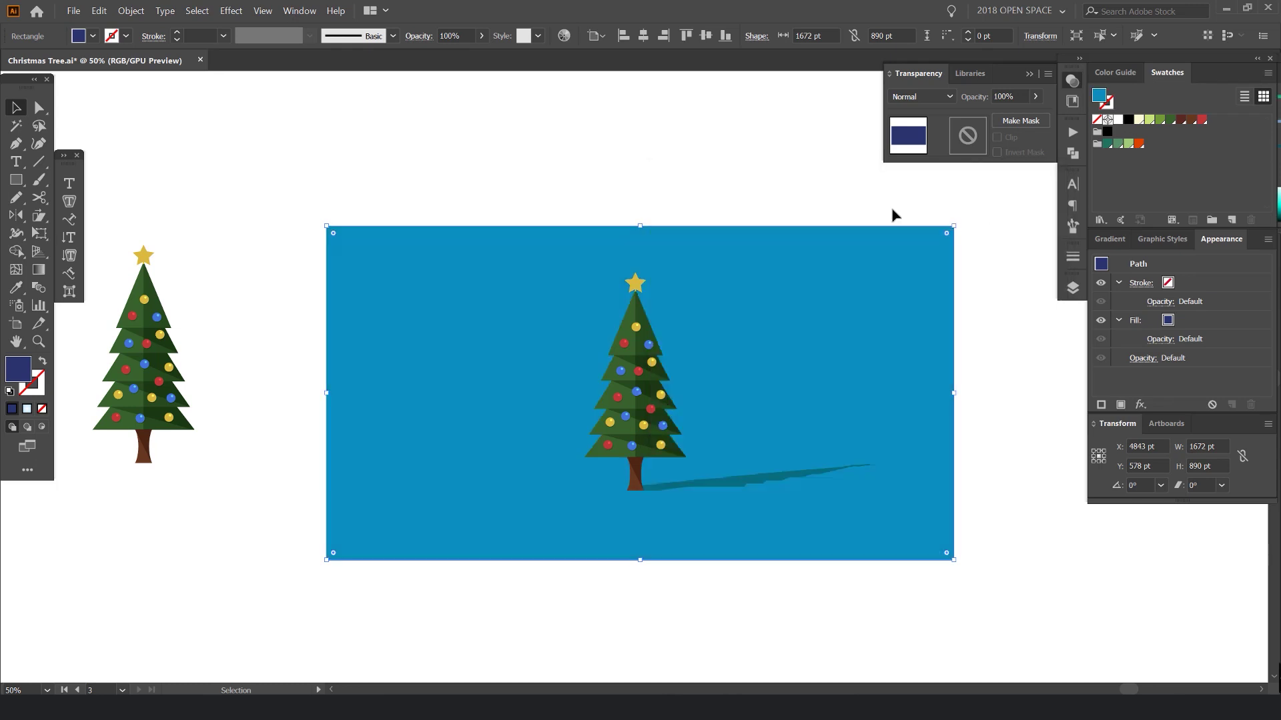
{"action": "left_click", "coordinate": [811, 160]}
{"action": "left_click_drag", "start_coordinate": [811, 160], "coordinate": [778, 93]}
{"action": "left_click", "coordinate": [1029, 73]}
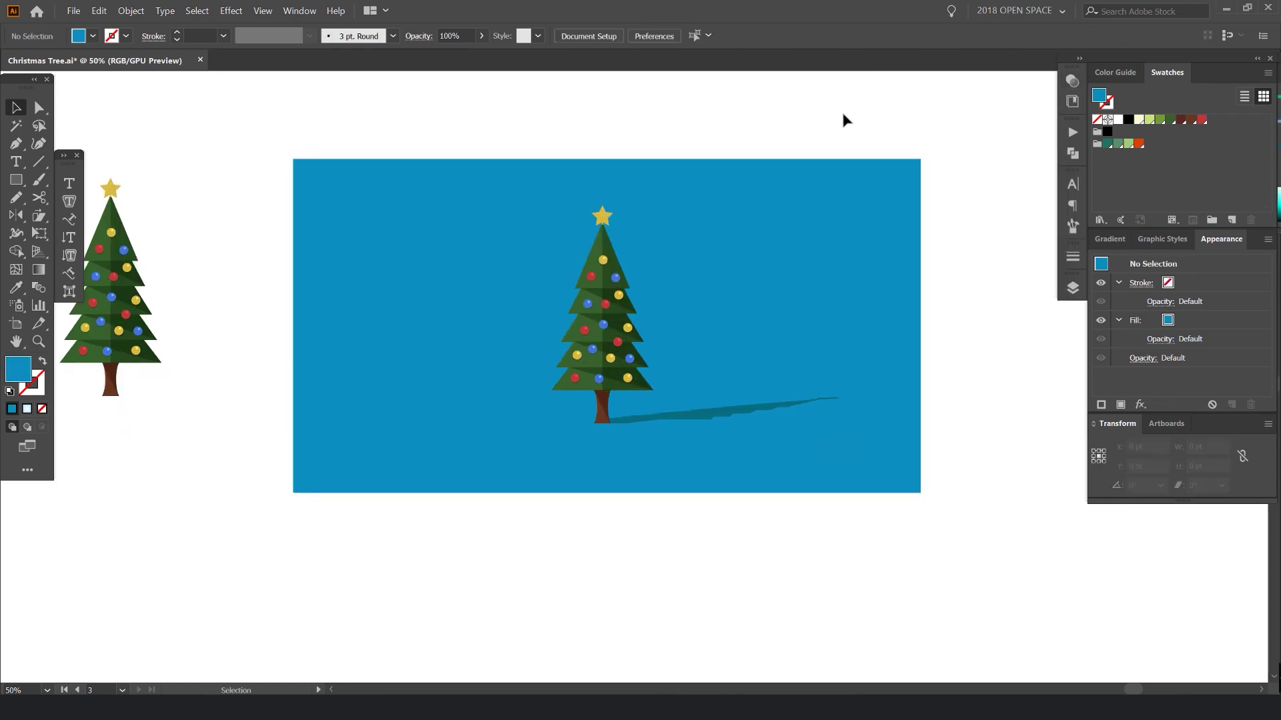
Try a ground strip of about 1672 by 185 pt from the trunk base to the background's lower edge, blended with Multiply
{"action": "key", "text": "m"}
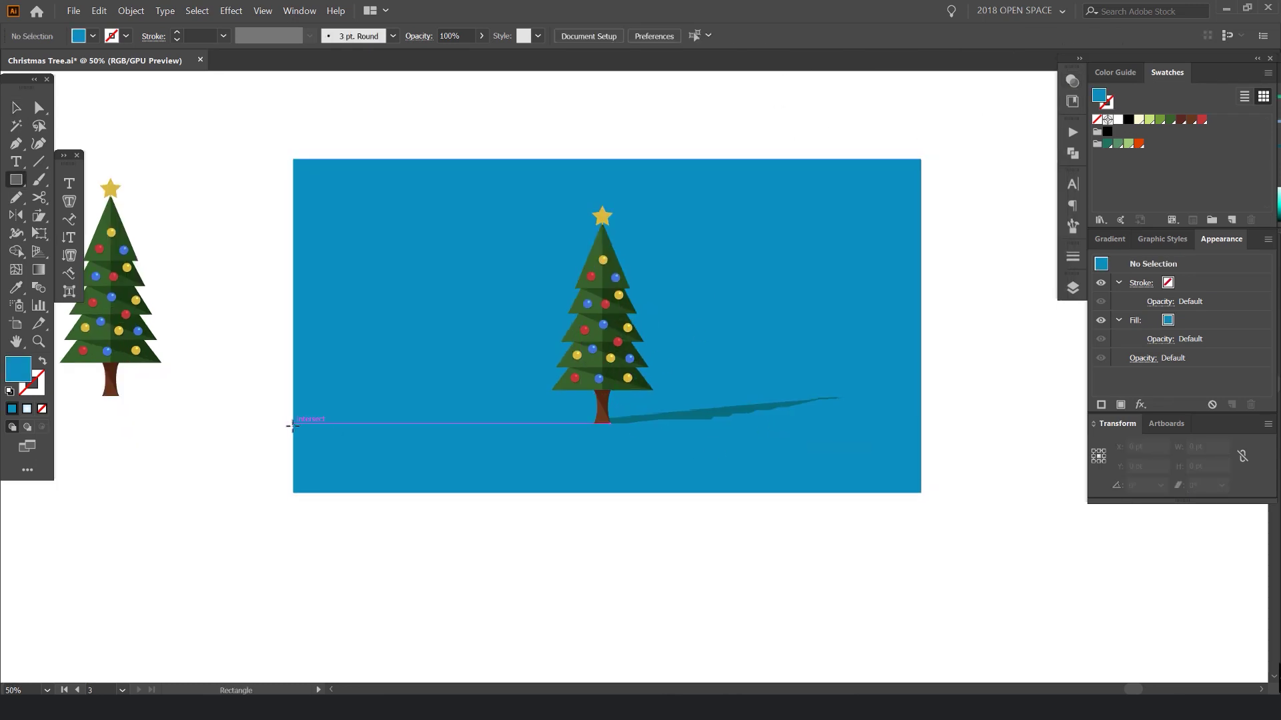
{"action": "mouse_move", "coordinate": [292, 422]}
{"action": "left_mouse_down"}
{"action": "mouse_move", "coordinate": [758, 486]}
{"action": "mouse_move", "coordinate": [932, 498]}
{"action": "mouse_move", "coordinate": [921, 494]}
{"action": "left_mouse_up"}
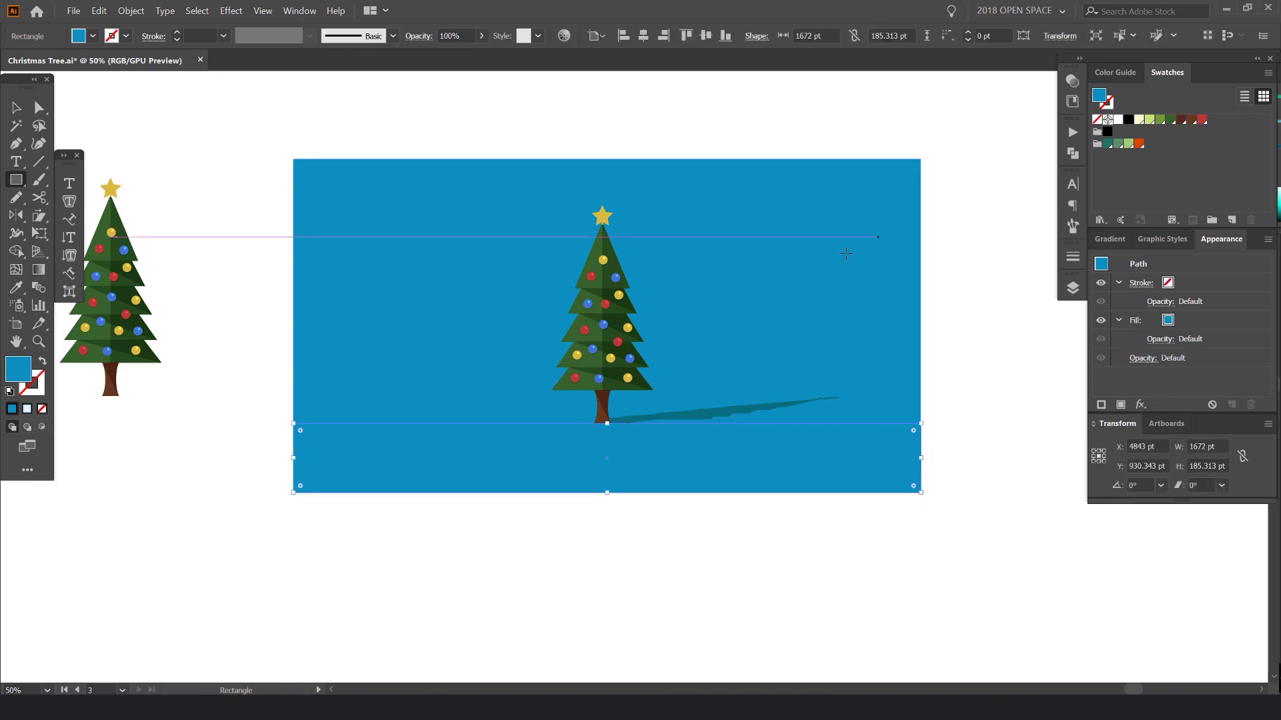
{"action": "key", "text": "i"}
{"action": "left_click", "coordinate": [1072, 81]}
{"action": "left_click", "coordinate": [920, 97]}
{"action": "left_click", "coordinate": [910, 146]}
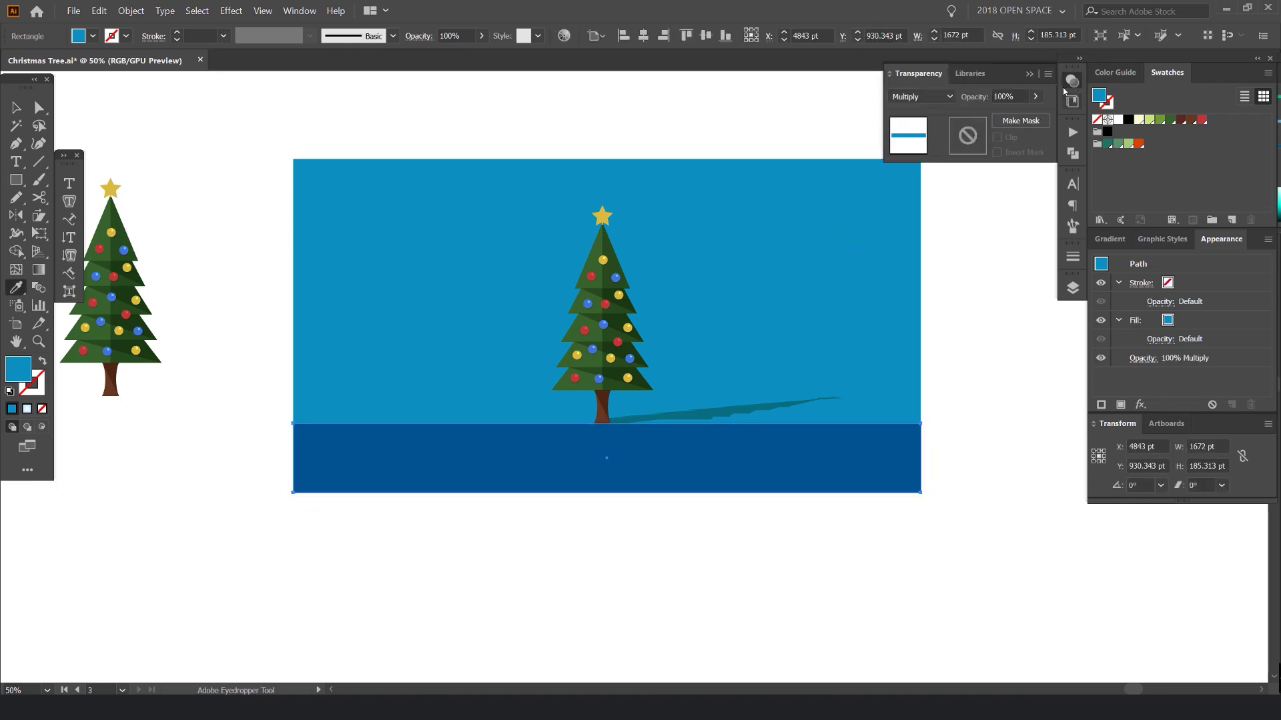
{"action": "left_click", "coordinate": [1068, 83]}
Try giving the tree's shadow the appearance of the ground strip with the Eyedropper tool
{"action": "key", "text": "v"}
{"action": "left_click", "coordinate": [944, 132]}
{"action": "left_click", "coordinate": [727, 417]}
{"action": "key", "text": "i"}
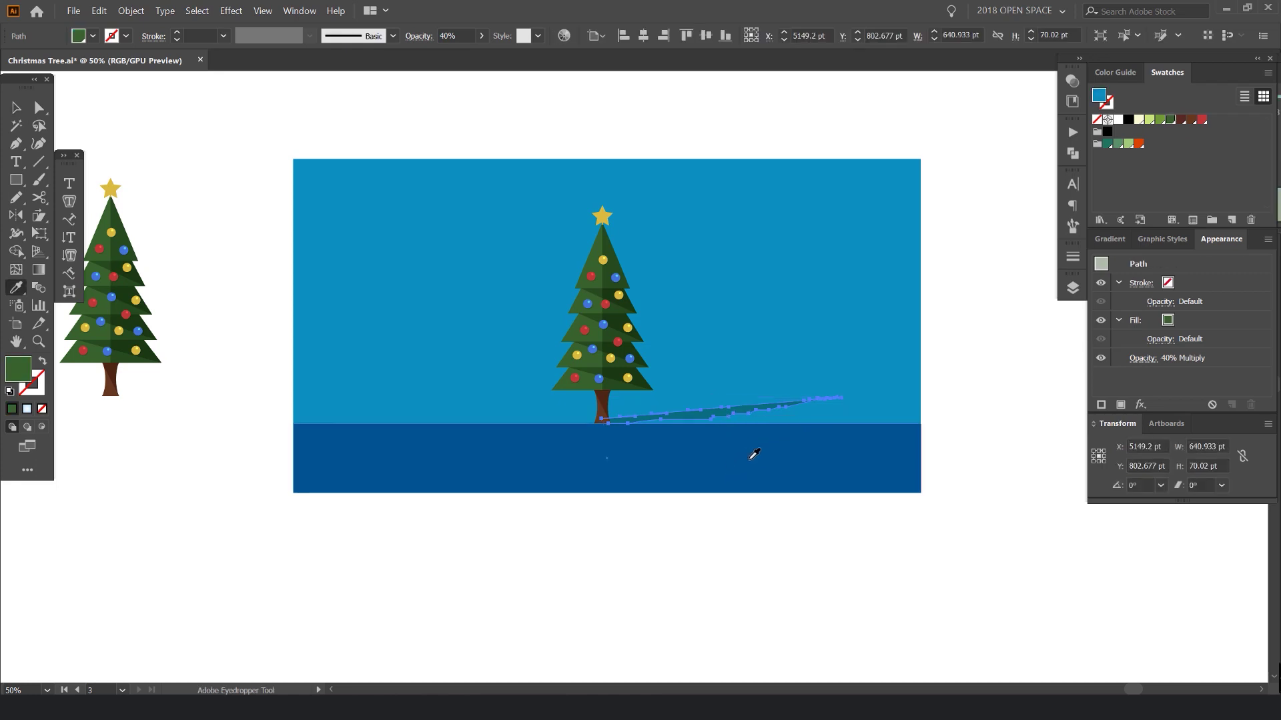
{"action": "left_click", "coordinate": [753, 454]}
{"action": "key", "text": "ctrl+minus"}
{"action": "left_click", "coordinate": [980, 364], "text": "ctrl"}
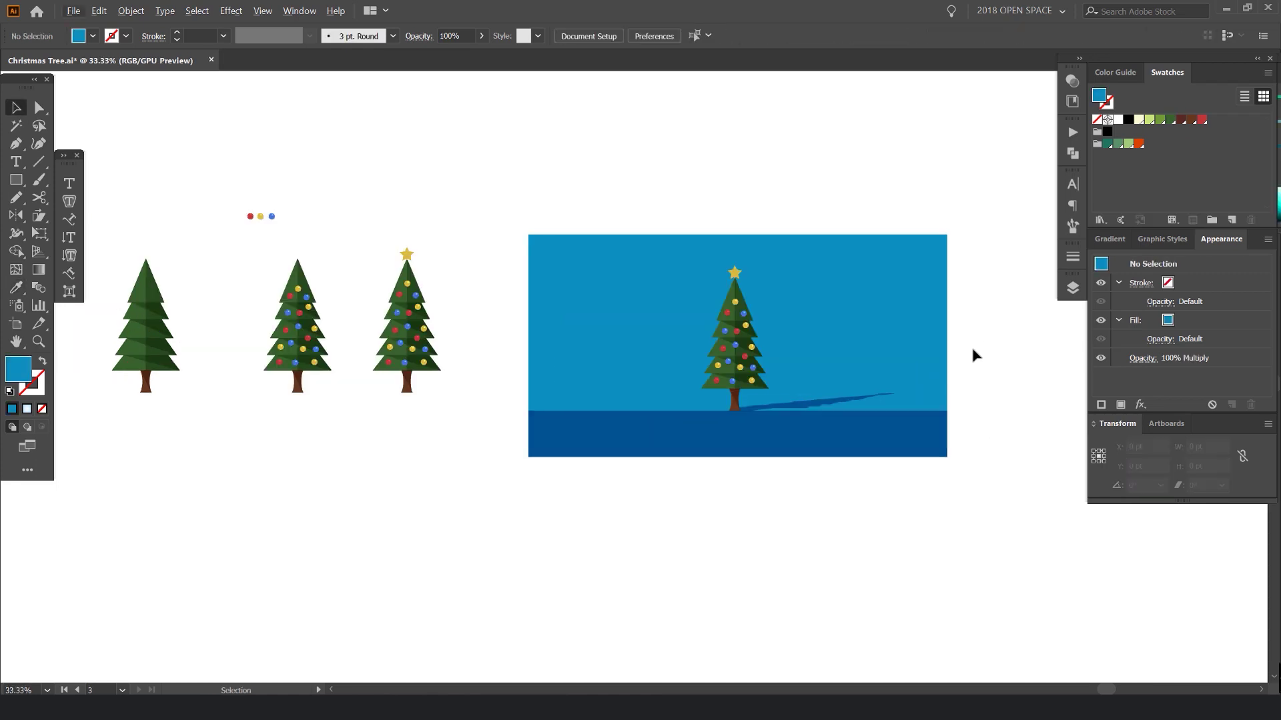
Undo the shadow's recolouring and the strip's Multiply blending, and delete the ground strip
{"action": "key", "text": "ctrl+z"}
{"action": "key", "text": "ctrl+z"}
{"action": "left_click", "coordinate": [969, 437]}
{"action": "left_click_drag", "start_coordinate": [927, 427], "coordinate": [935, 458]}
{"action": "key", "text": "Delete"}
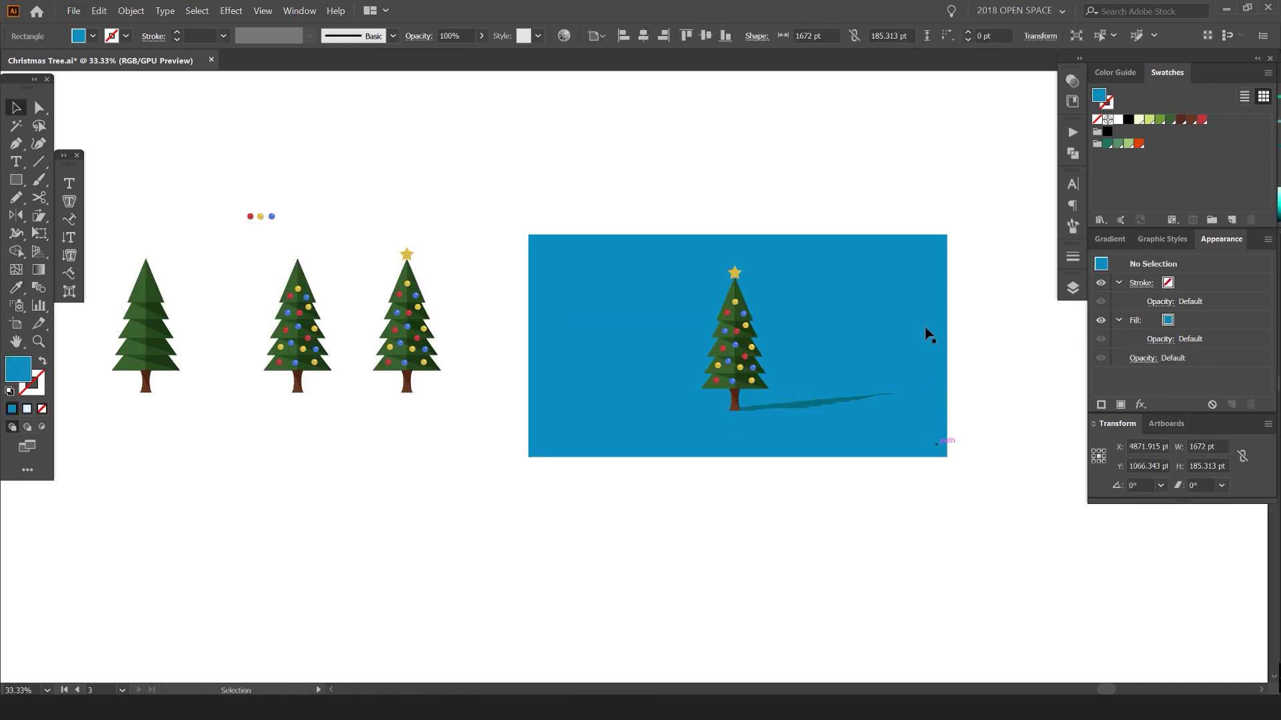
{"action": "left_click_drag", "start_coordinate": [877, 255], "coordinate": [798, 246]}
{"action": "scroll", "coordinate": [757, 272], "scroll_direction": "up", "scroll_amount": 3}
{"action": "left_click_drag", "start_coordinate": [649, 335], "coordinate": [740, 246]}
{"action": "scroll", "coordinate": [738, 219], "scroll_direction": "down", "scroll_amount": 1}
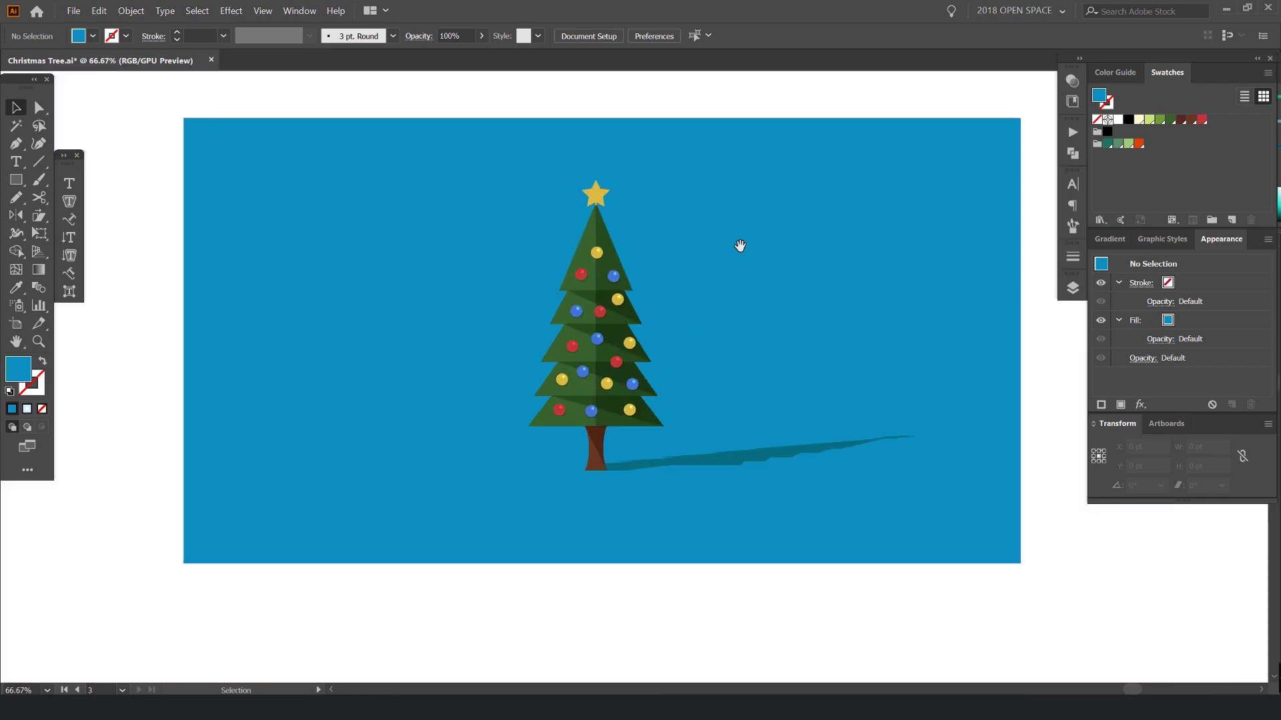